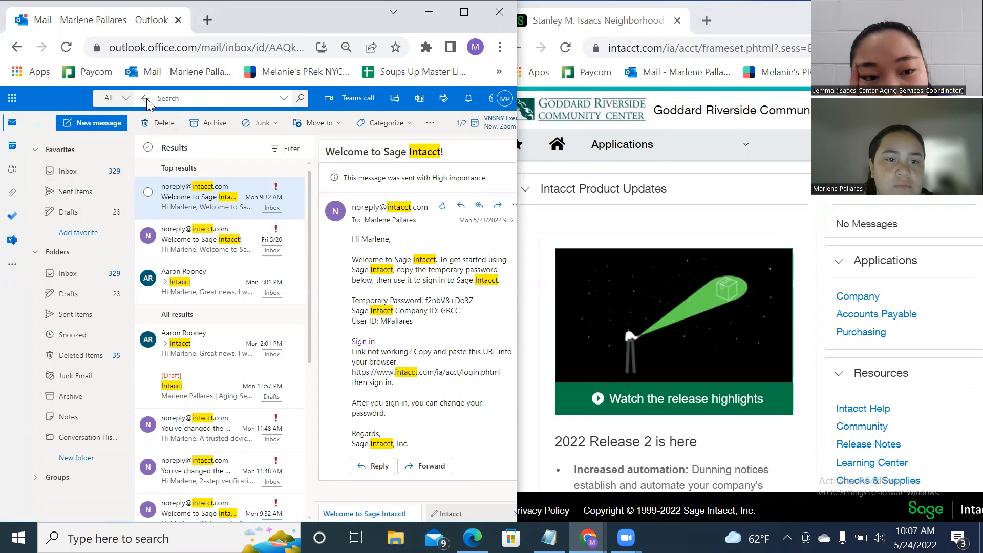
Return to the inbox, skim the PC Richards and 11k invoice emails, and read Invoice #18.
click(145, 99)
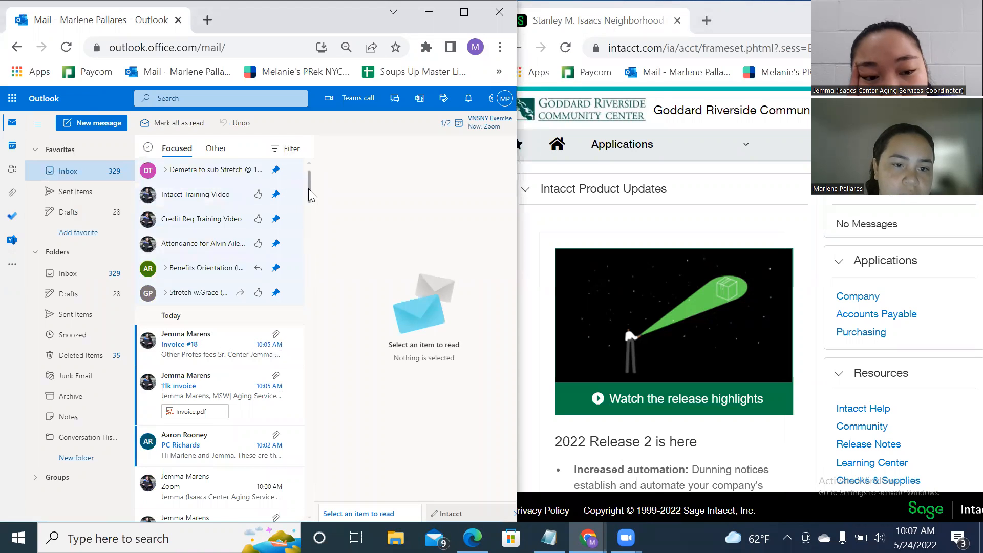
scroll(309, 191, down, 1)
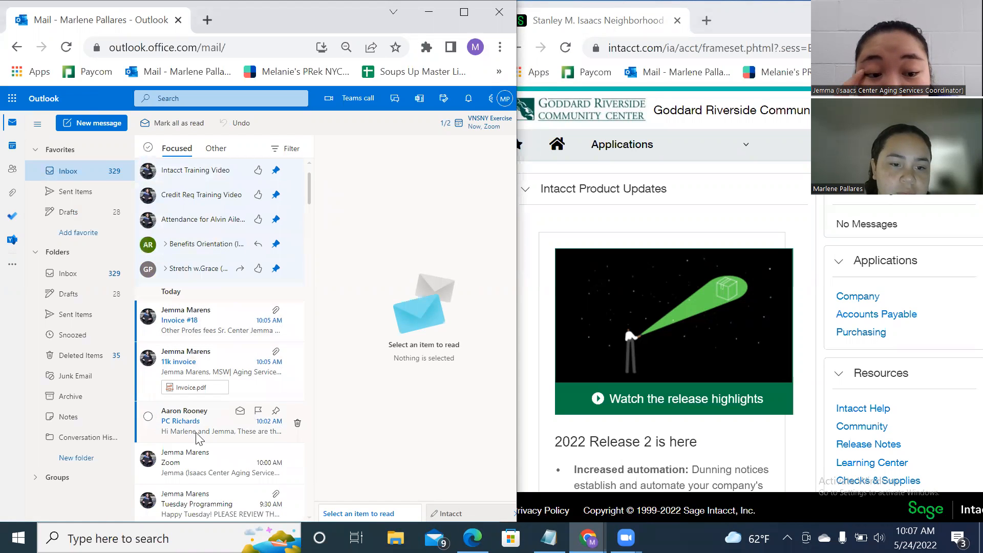
click(200, 417)
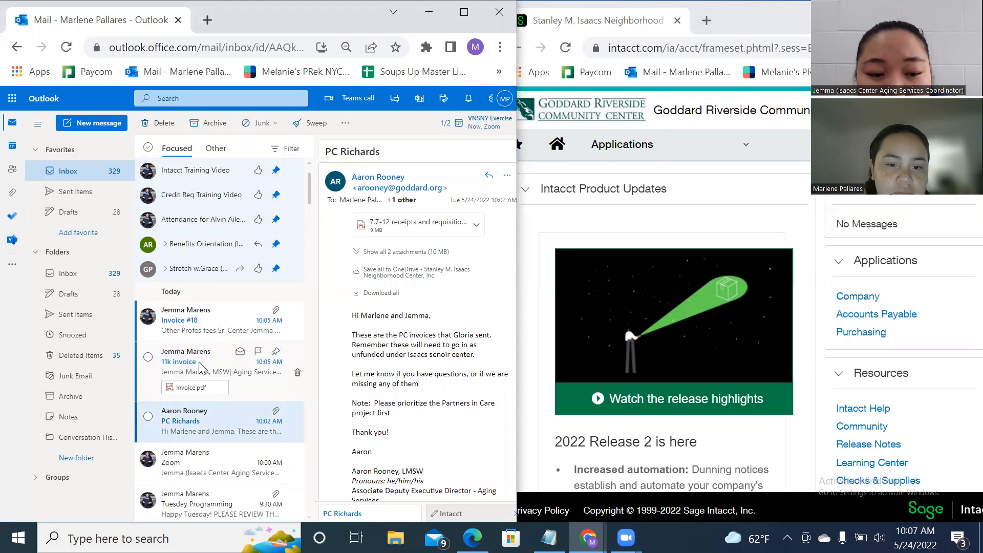
click(200, 363)
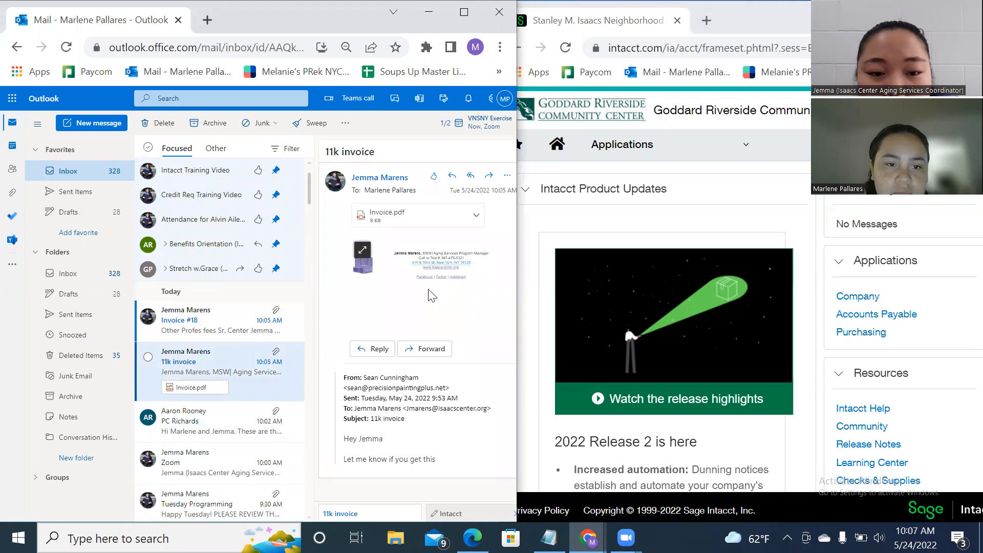
click(195, 323)
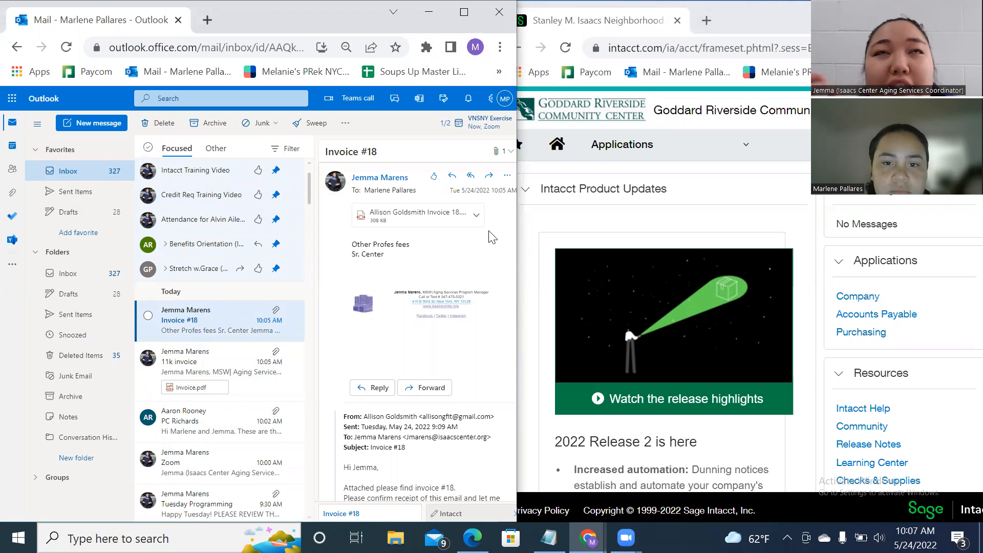
scroll(479, 238, down, 2)
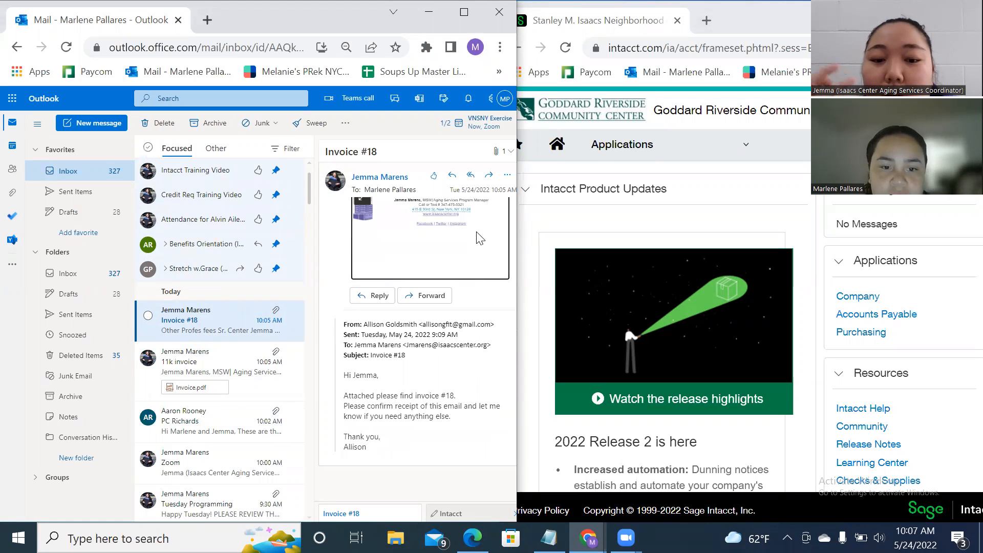
scroll(479, 238, down, 1)
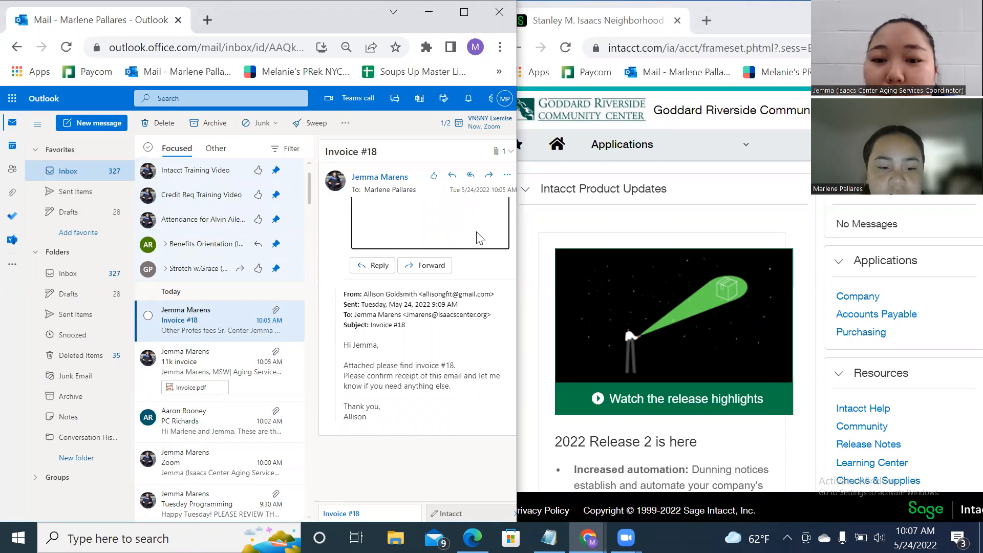
key(XF86AudioRaiseVolume)
key(XF86AudioRaiseVolume)
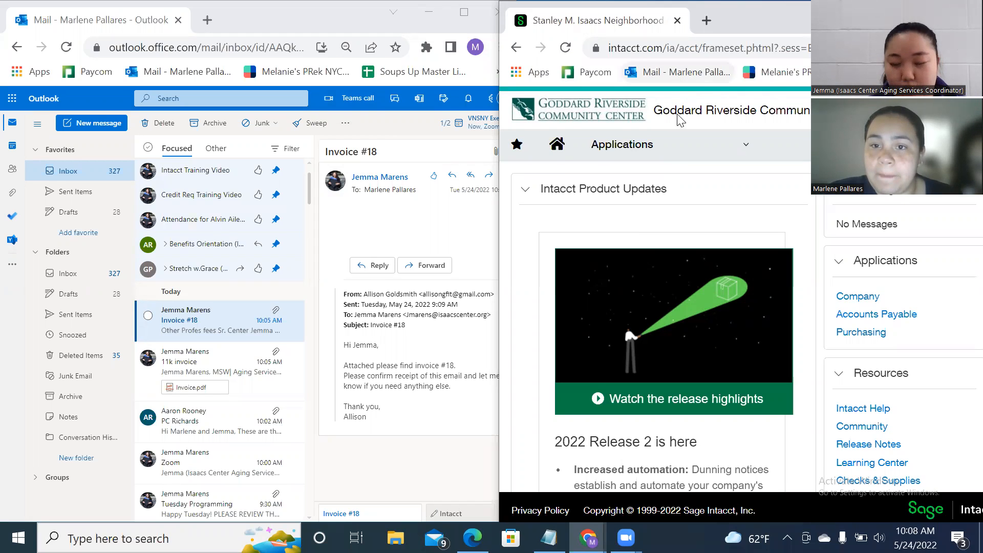
Go to Purchasing > Check Request transactions from the Intacct applications menu.
click(680, 149)
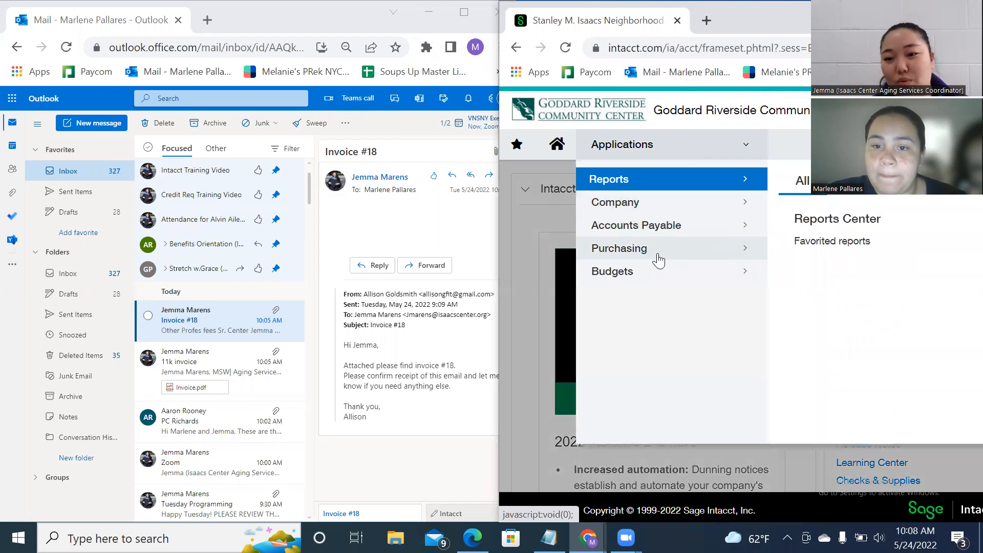
mouse_move(659, 261)
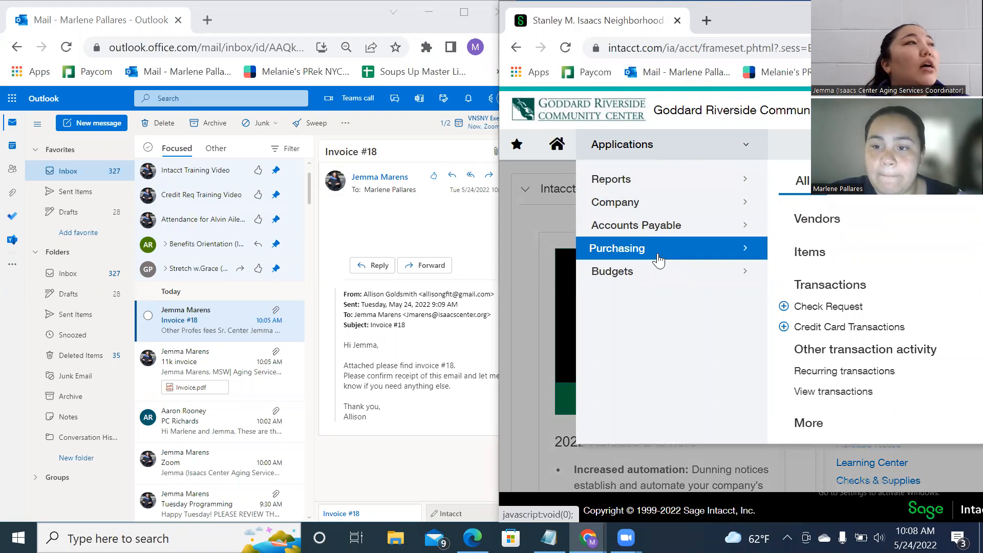
click(818, 309)
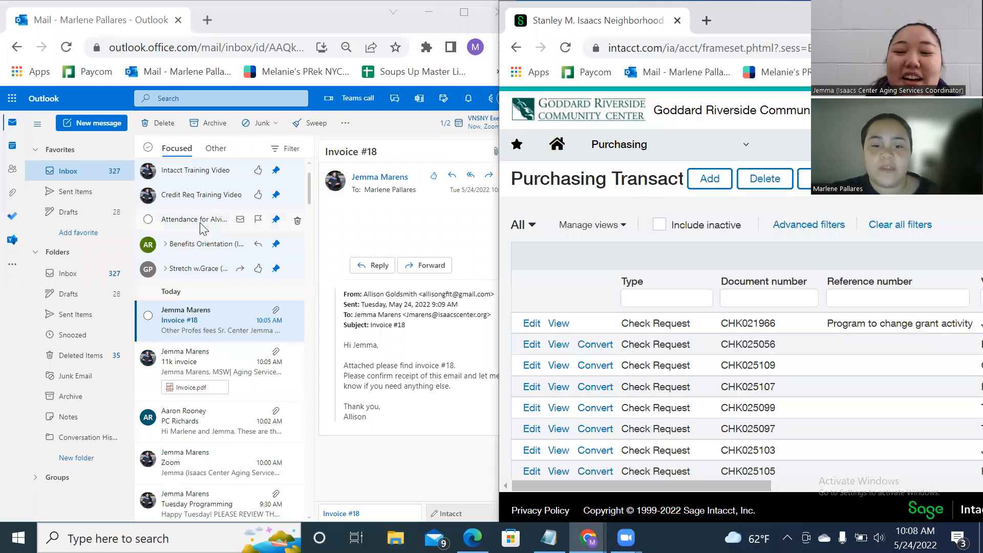
Preview the Invoice #18 PDF attachment and scroll through it.
click(409, 453)
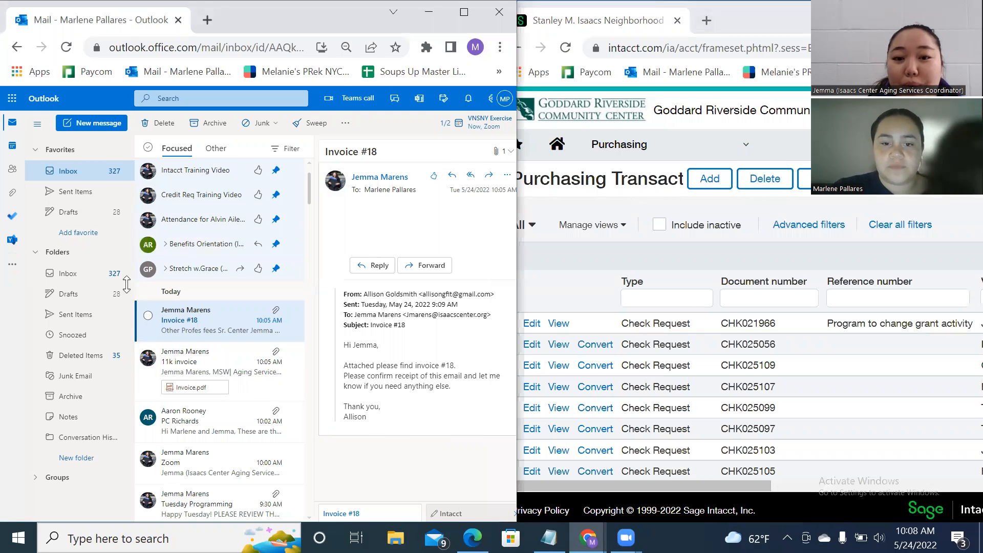
scroll(479, 313, up, 1)
scroll(479, 314, up, 3)
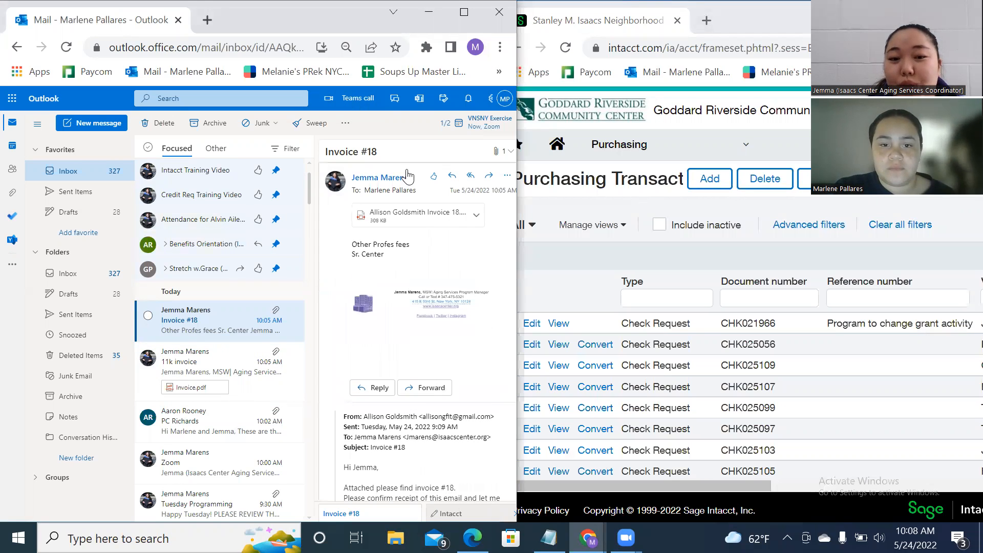
click(425, 214)
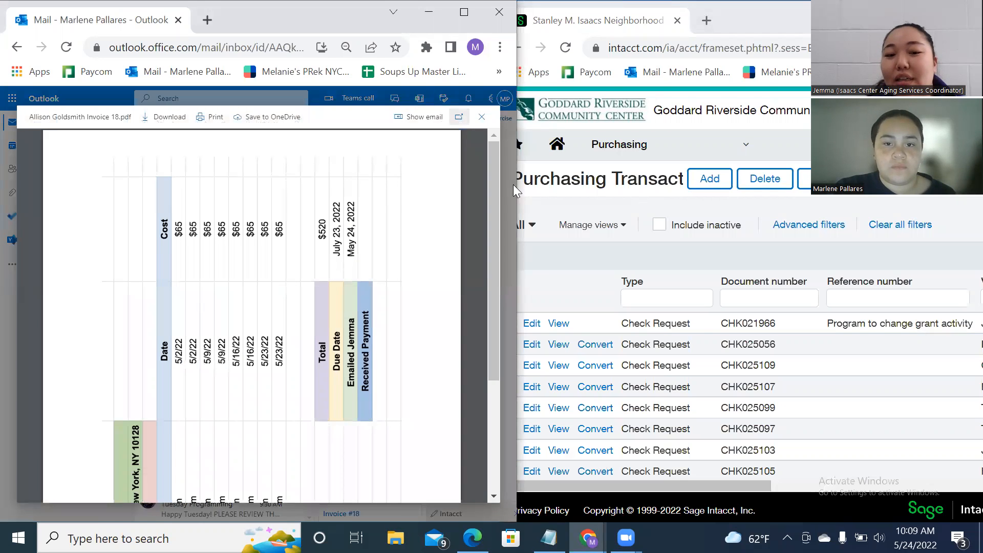
drag(494, 188, 482, 329)
click(503, 72)
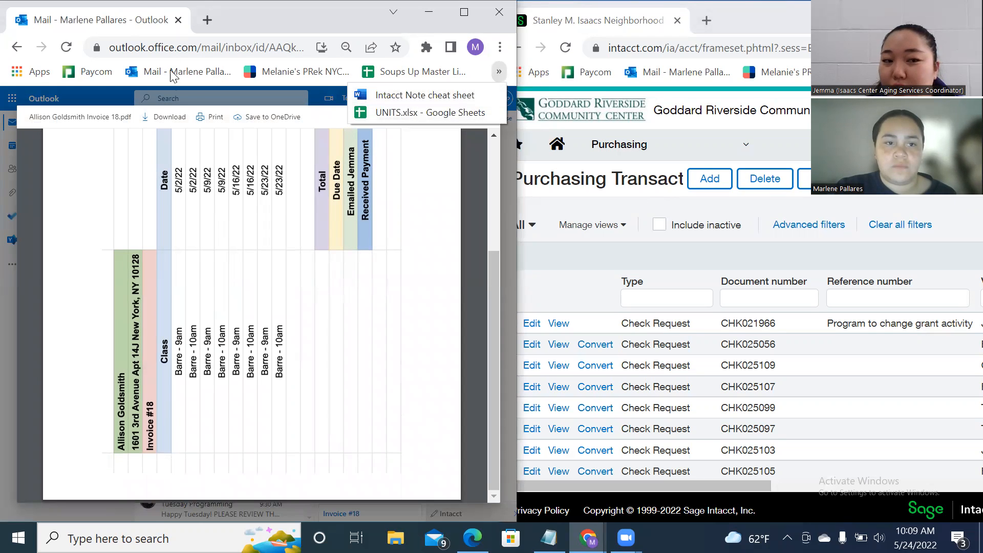
click(254, 25)
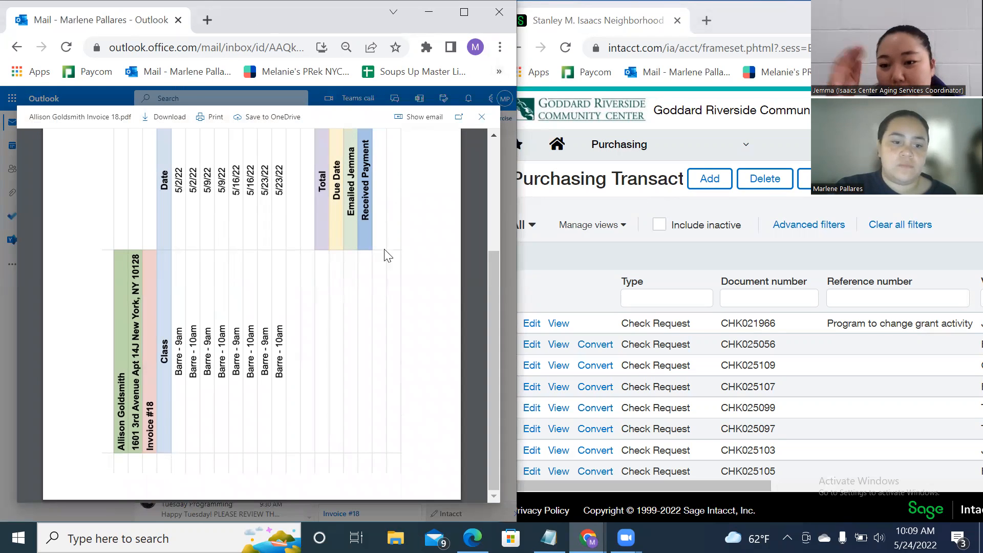
scroll(441, 184, up, 4)
click(483, 122)
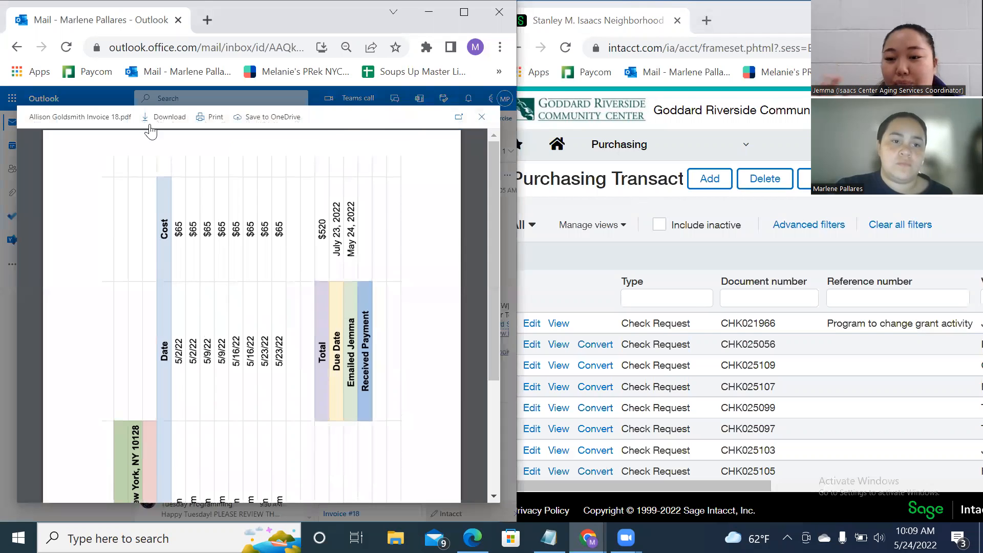
Reopen Invoice #18 and pop its $520 invoice PDF out into a separate, minimized window.
click(8, 126)
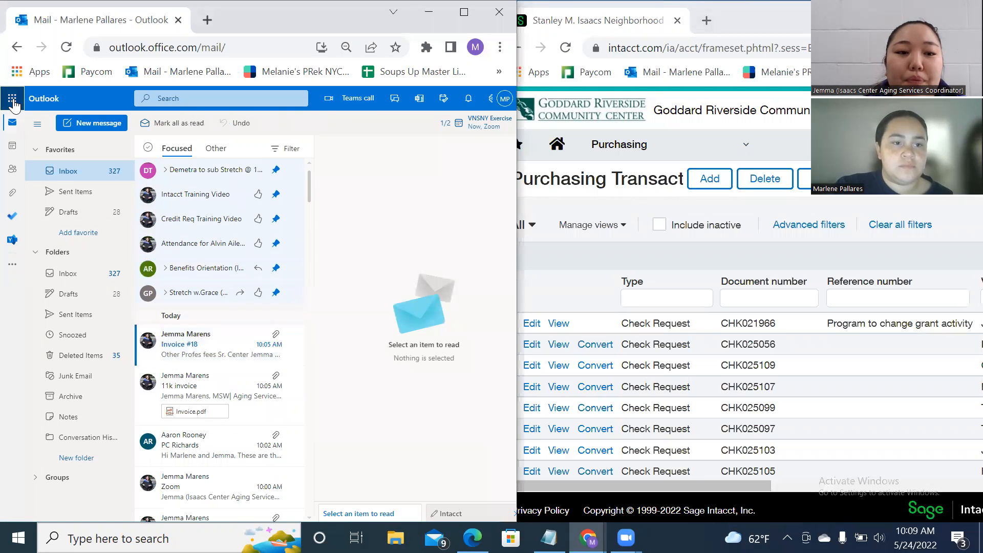
click(12, 100)
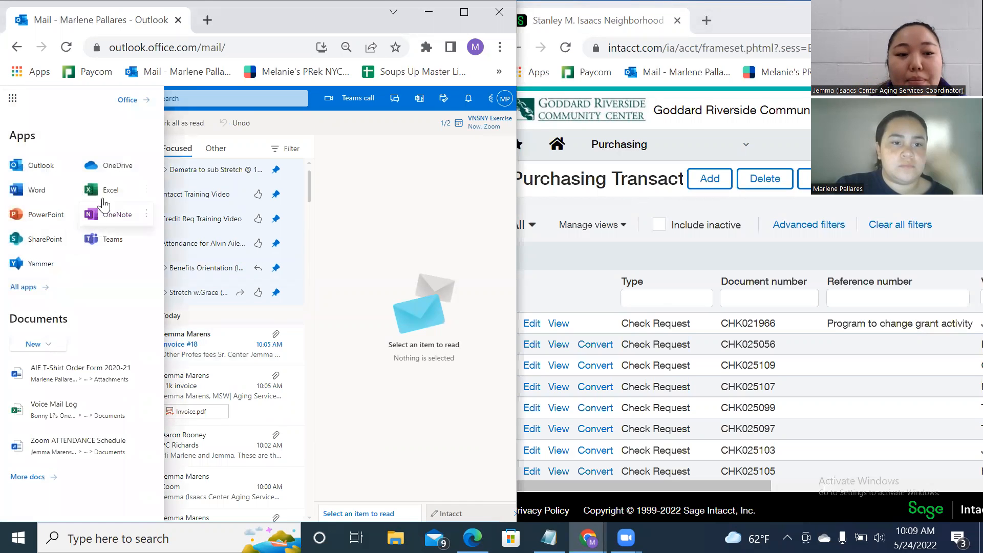
click(334, 147)
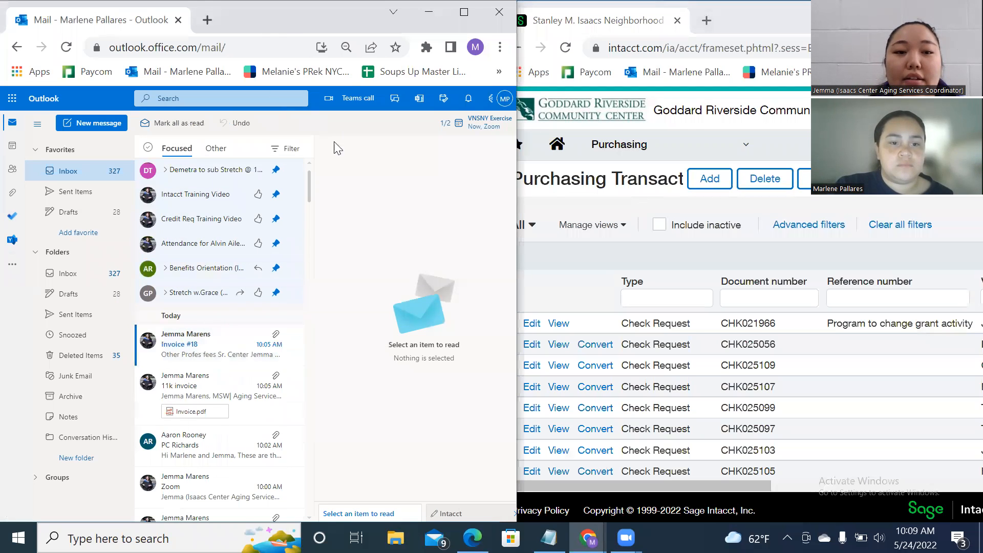
click(215, 348)
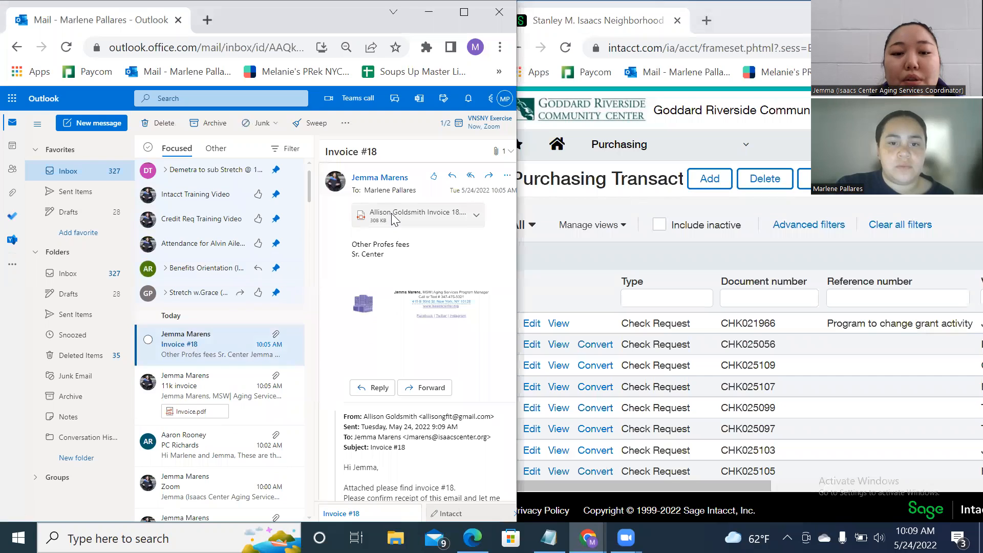
click(393, 212)
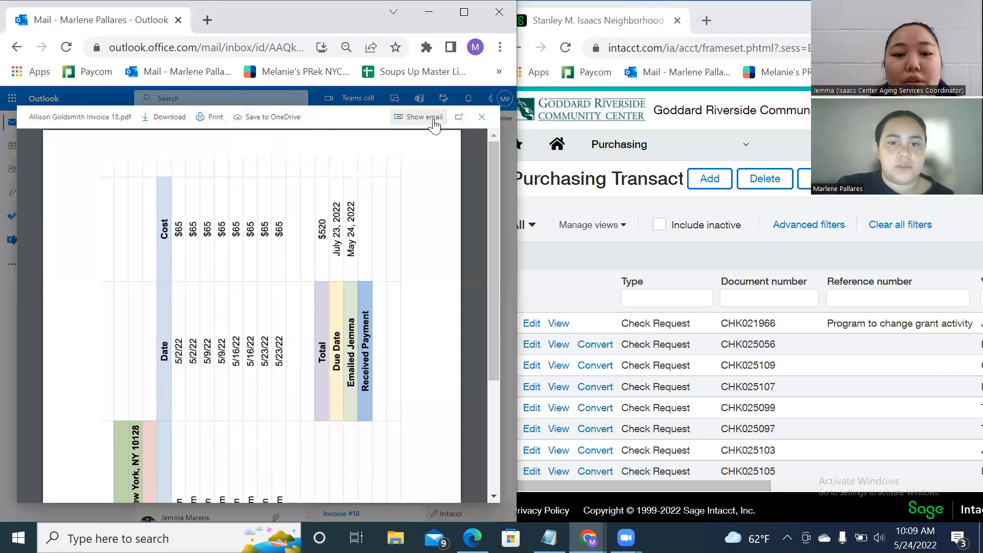
click(459, 117)
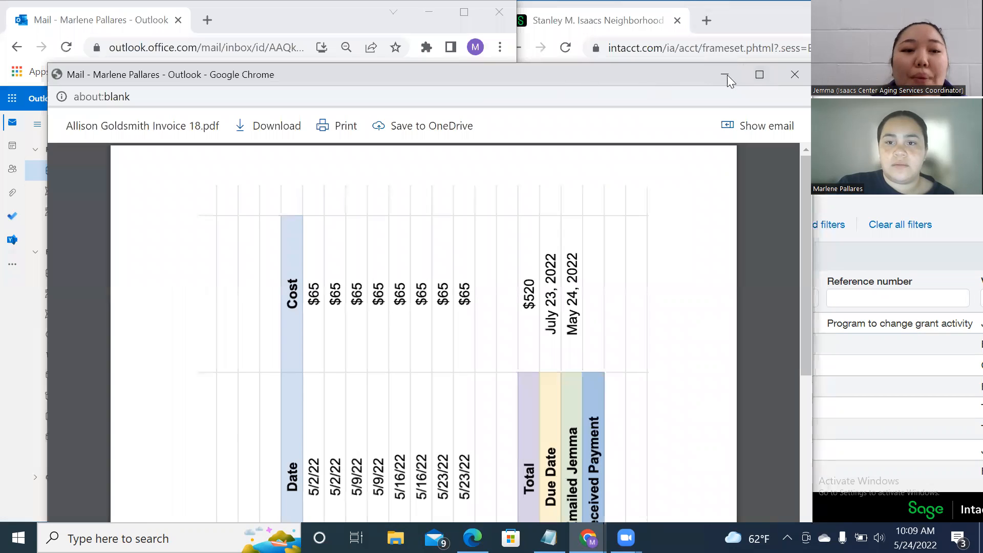
click(728, 75)
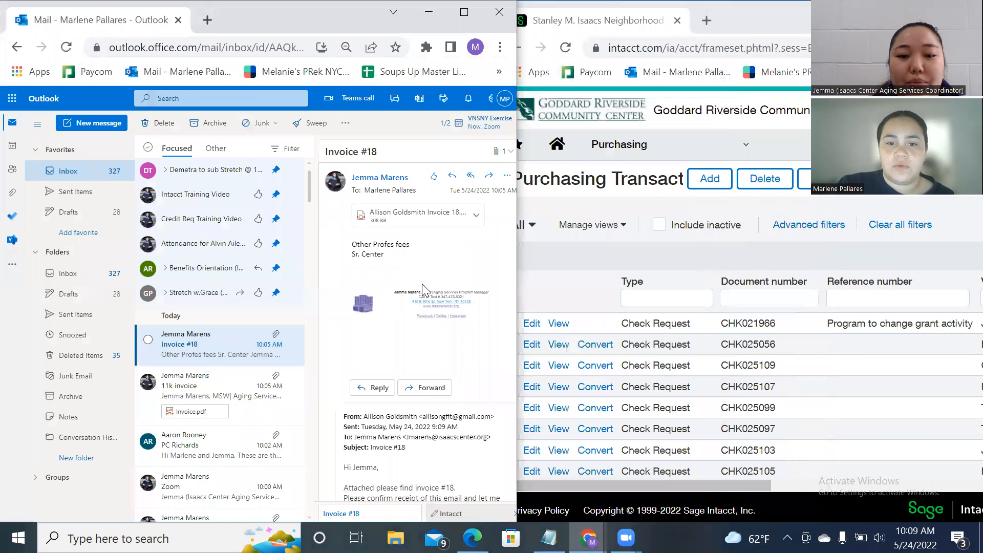
scroll(410, 287, down, 3)
scroll(461, 238, up, 3)
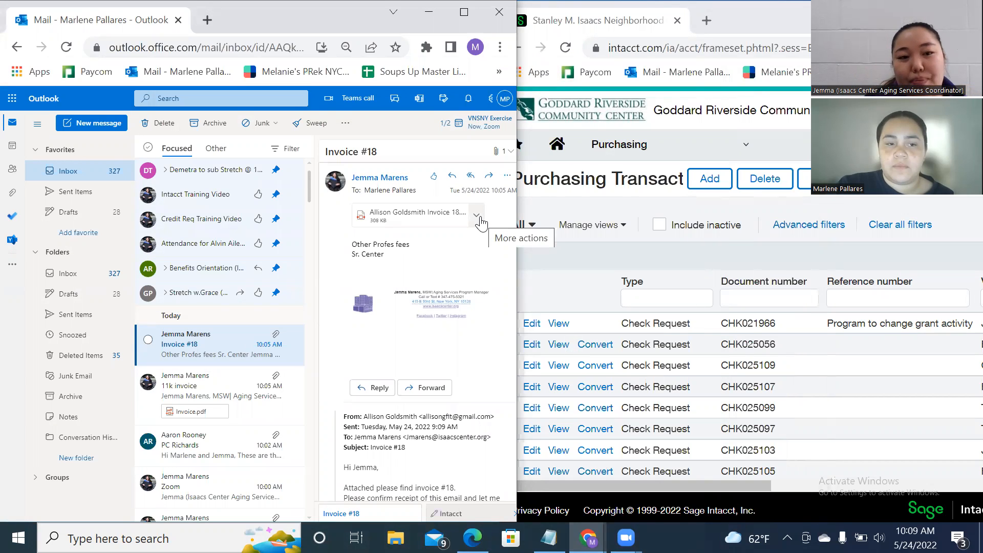
Launch OneDrive from the Microsoft 365 apps list and switch to Shared with you.
click(11, 99)
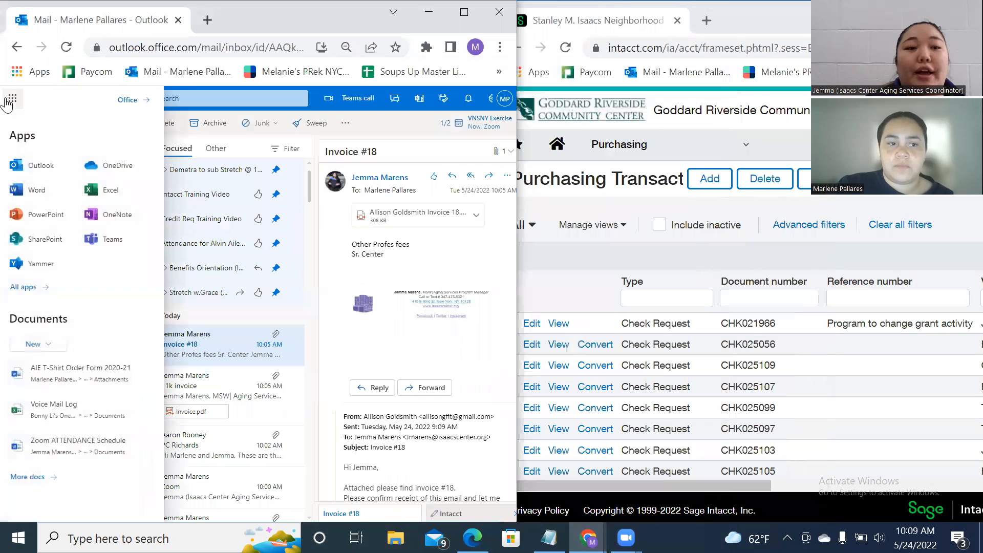
click(132, 166)
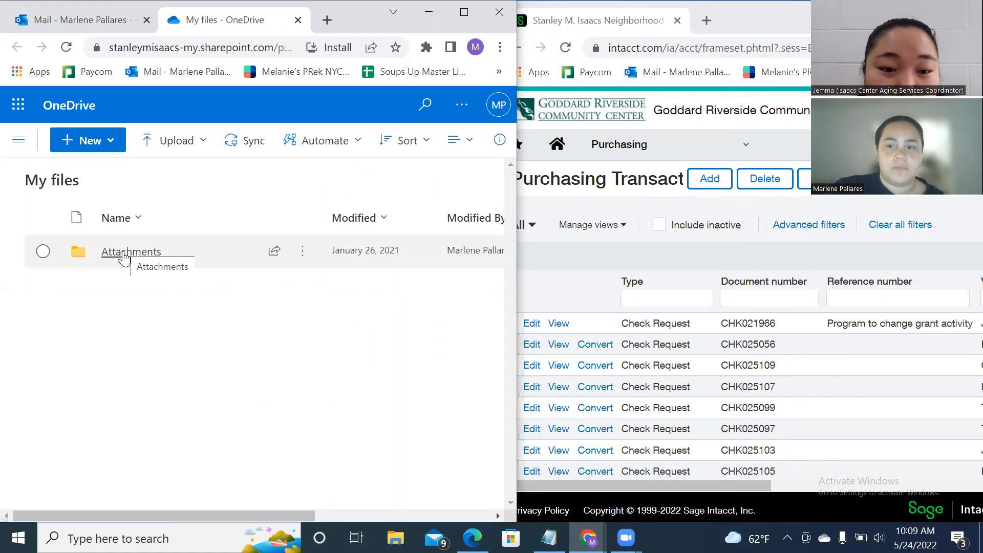
click(18, 139)
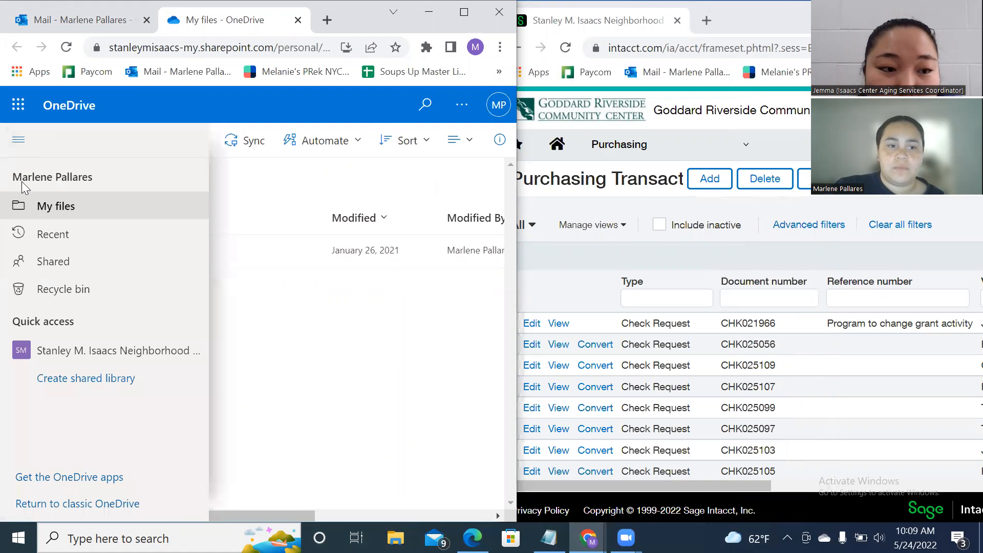
click(54, 263)
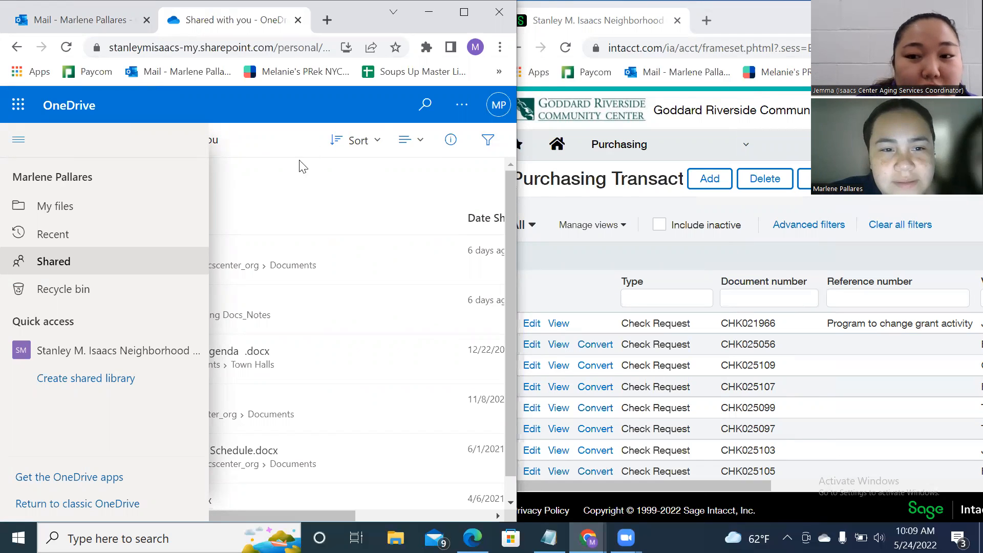
click(22, 142)
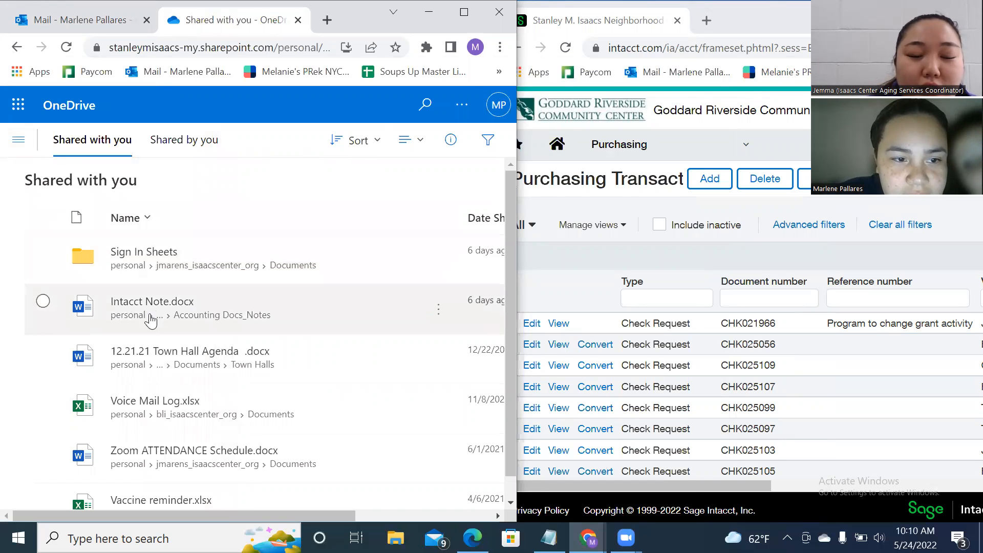
Reload the Shared with you page so the Invoices and check reqs folder appears.
scroll(172, 311, down, 1)
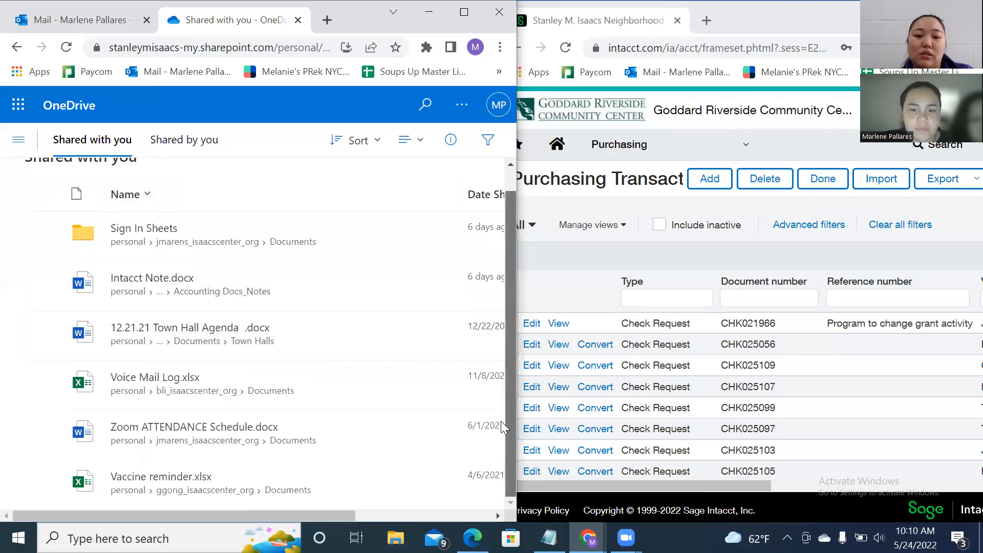
scroll(502, 404, up, 1)
scroll(186, 276, down, 1)
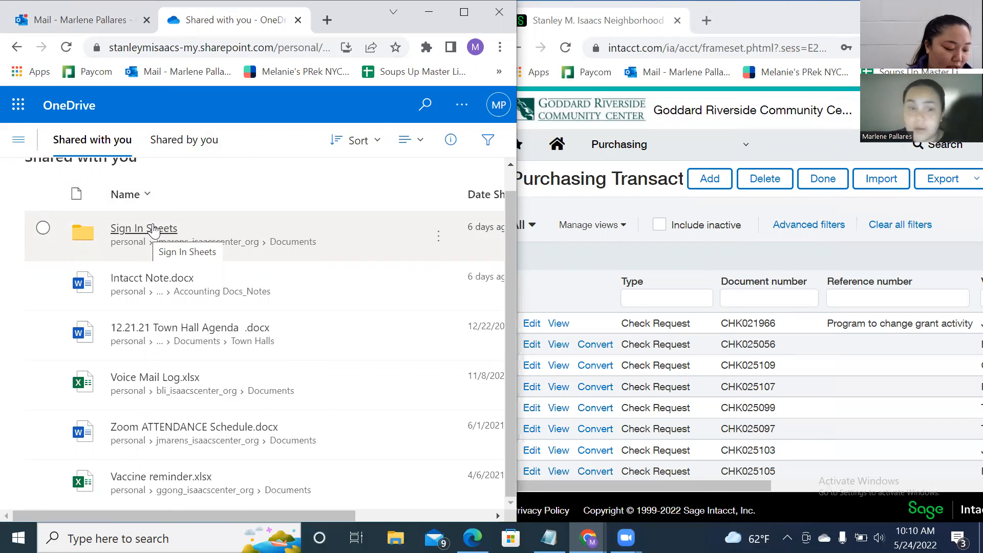
click(212, 49)
key(Return)
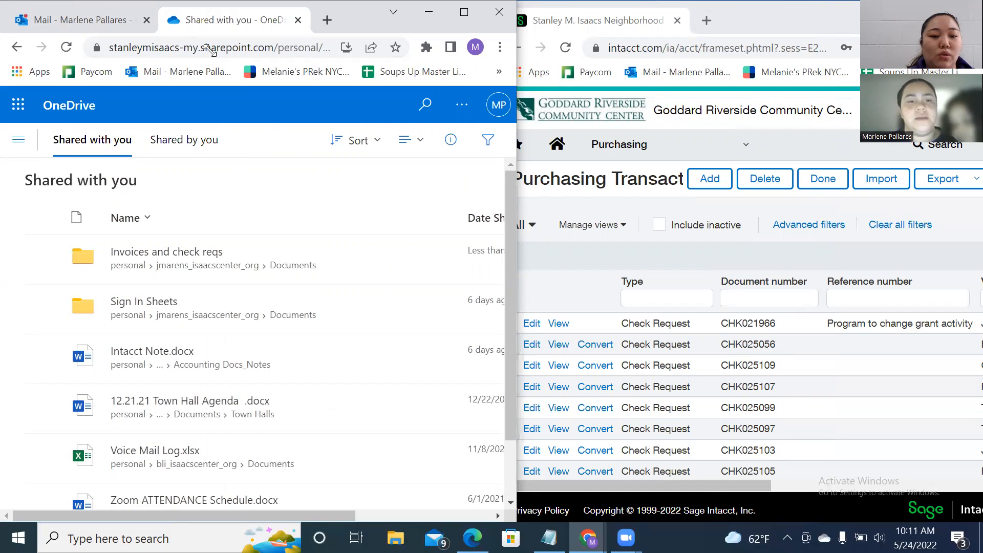
Open the shared Invoices and check reqs folder, then the contractor's subfolder inside it.
click(192, 254)
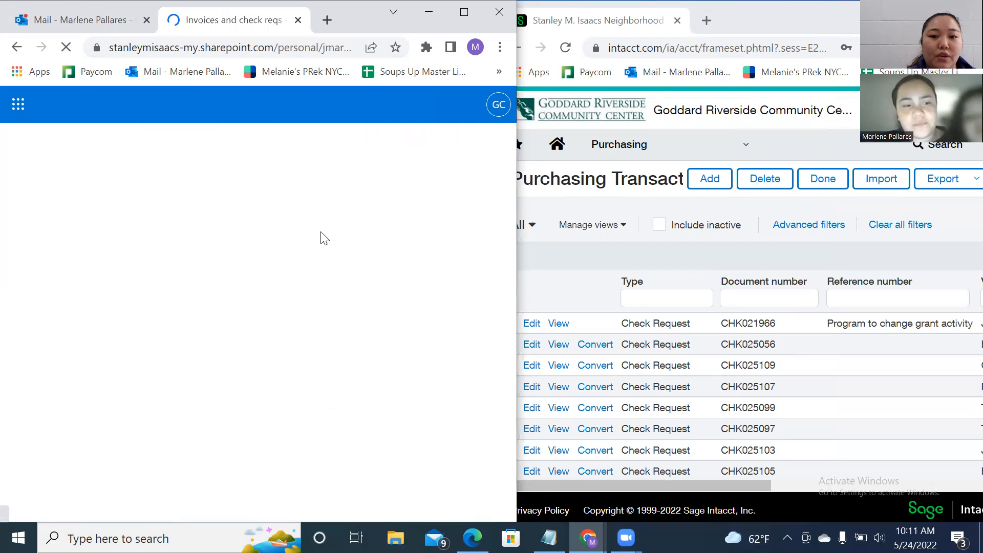
scroll(235, 313, down, 2)
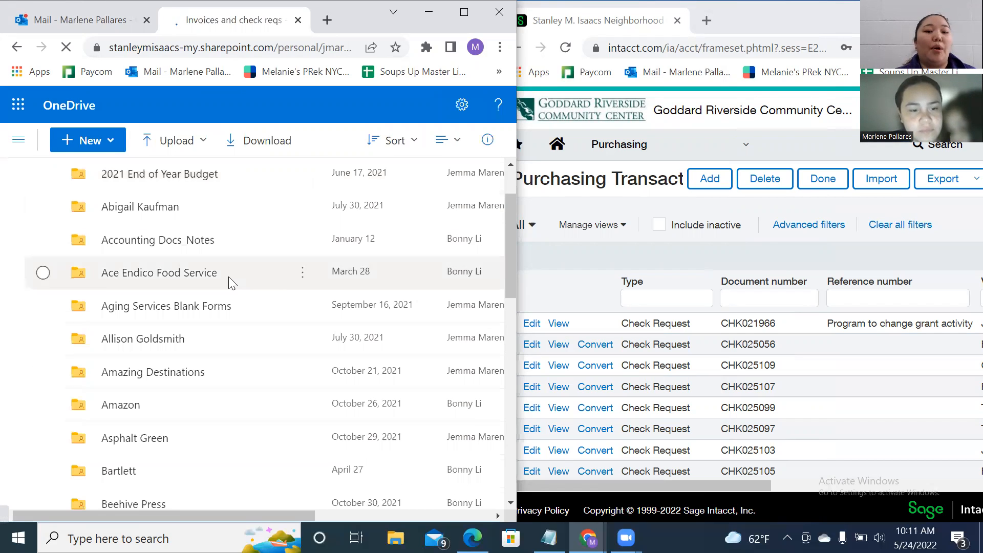
scroll(229, 280, down, 1)
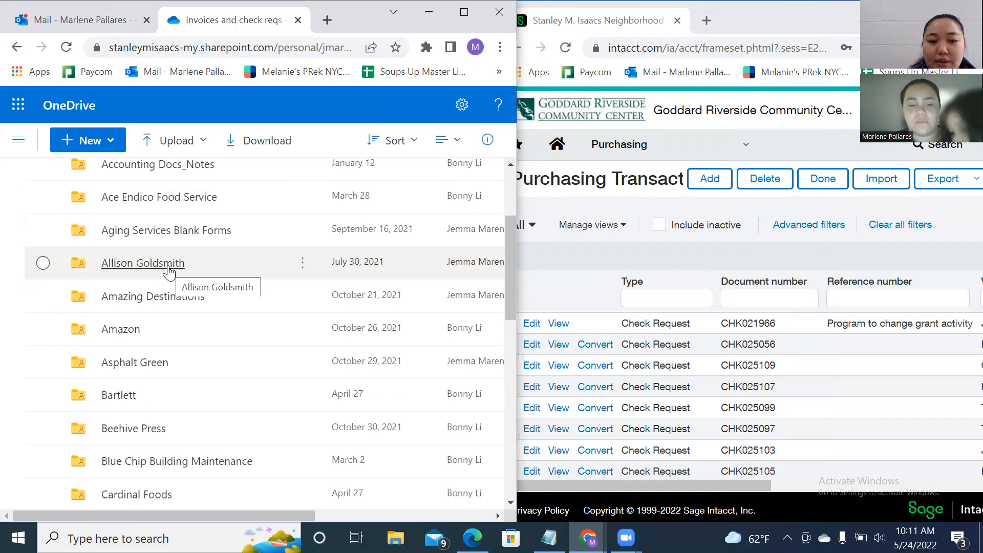
scroll(169, 273, up, 3)
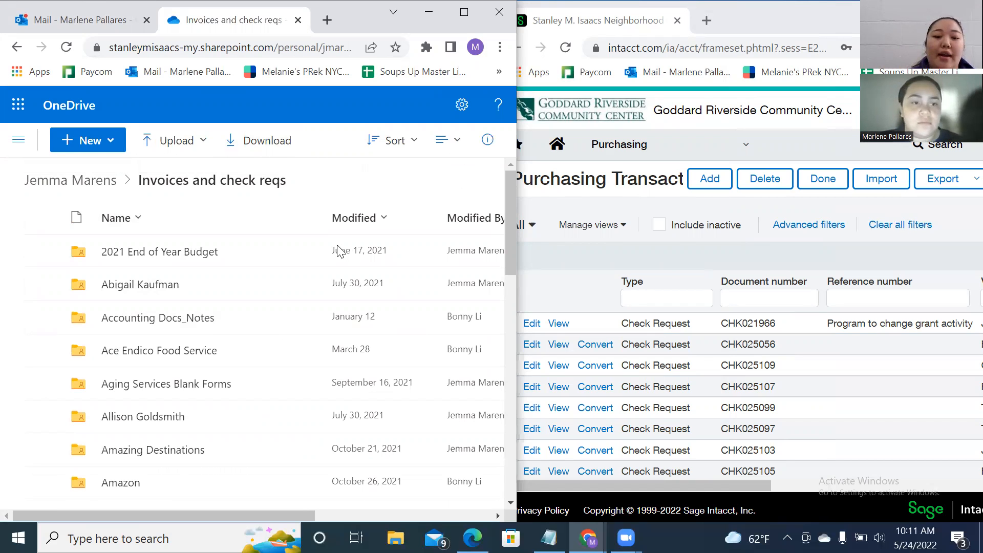
click(107, 20)
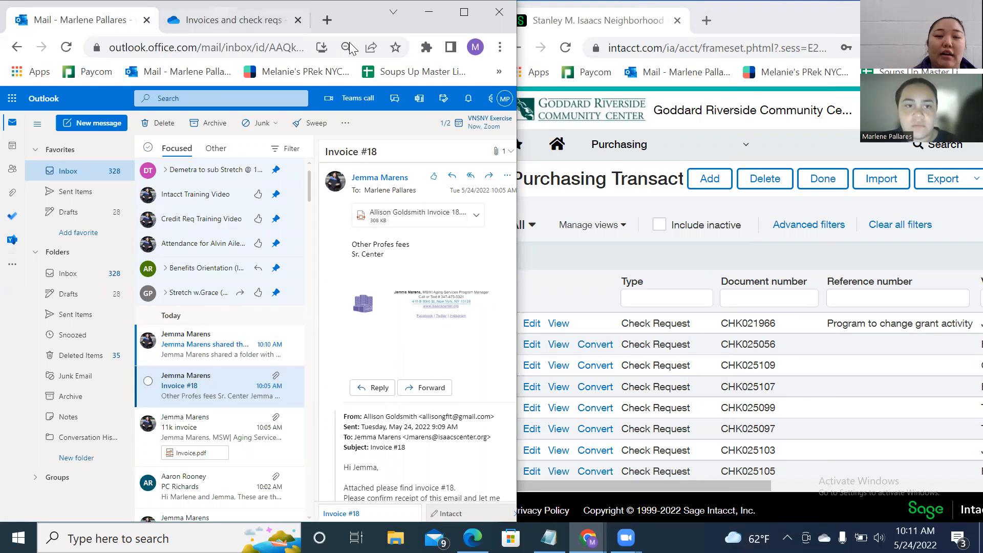
click(233, 21)
scroll(268, 317, down, 1)
click(132, 342)
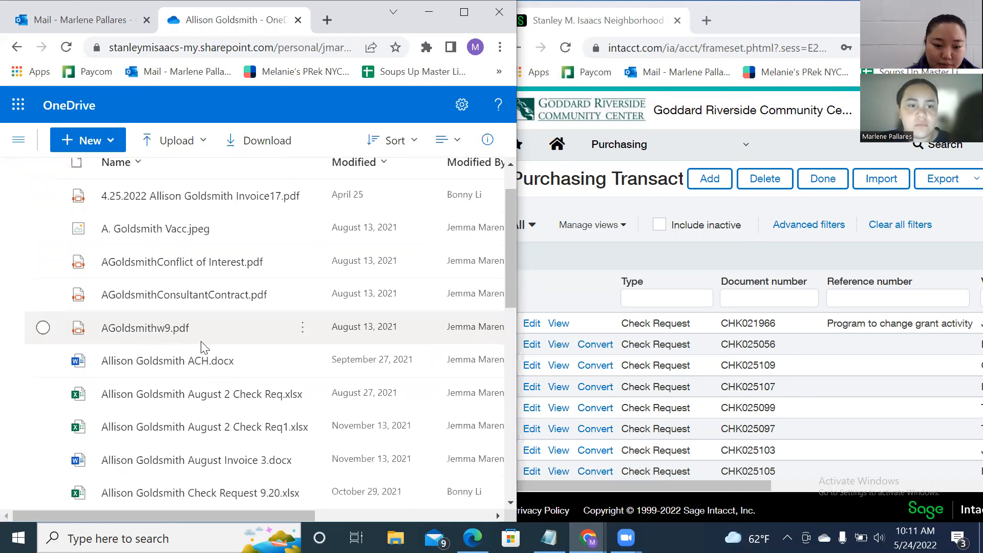
scroll(281, 281, up, 2)
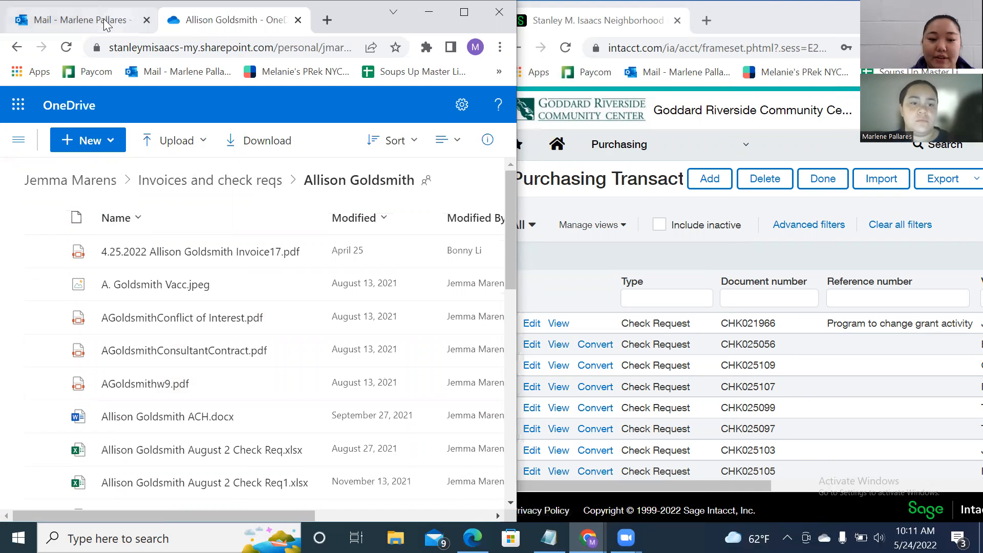
Look over the contractor's earlier invoices and check request files, then bring Intacct forward.
scroll(209, 266, down, 1)
scroll(248, 386, down, 10)
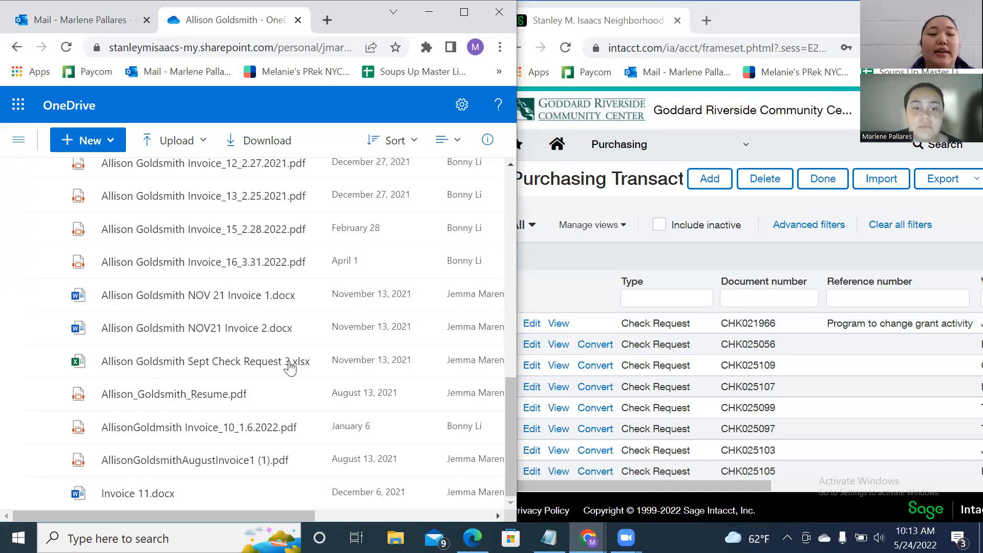
scroll(171, 336, up, 10)
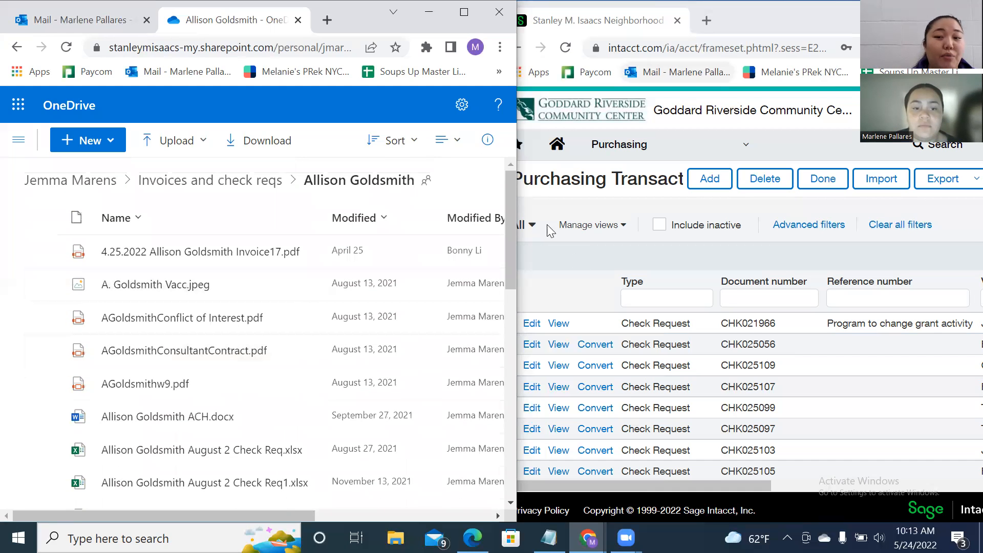
click(588, 264)
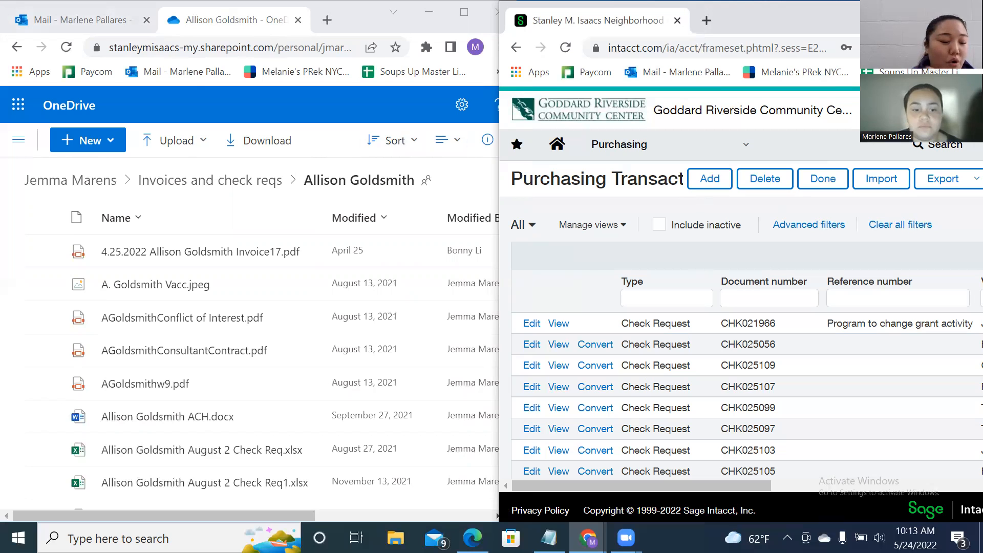
Preview the Invoice 18 PDF, reading its eight Barre classes from 5/2/22 to 5/23/22.
click(100, 20)
click(401, 227)
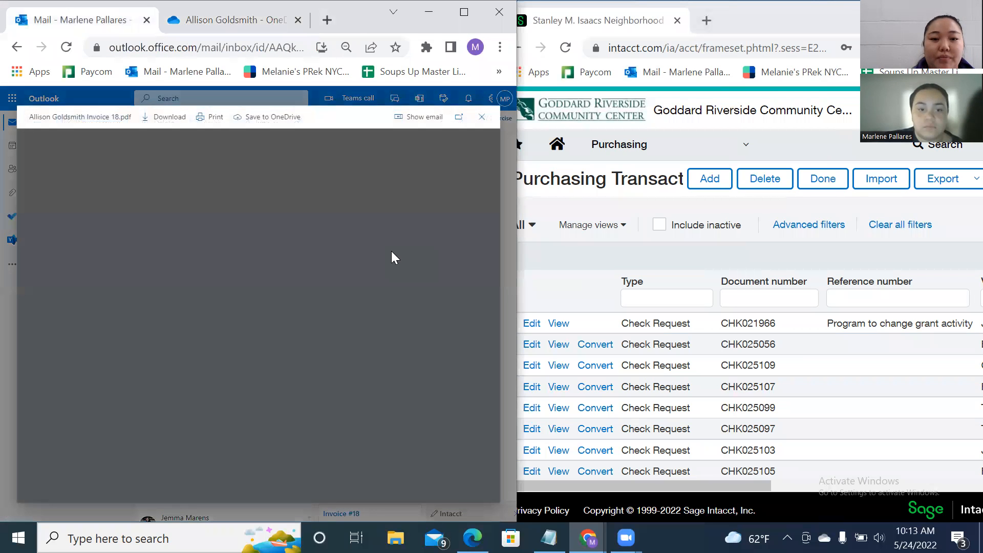
scroll(395, 229, down, 3)
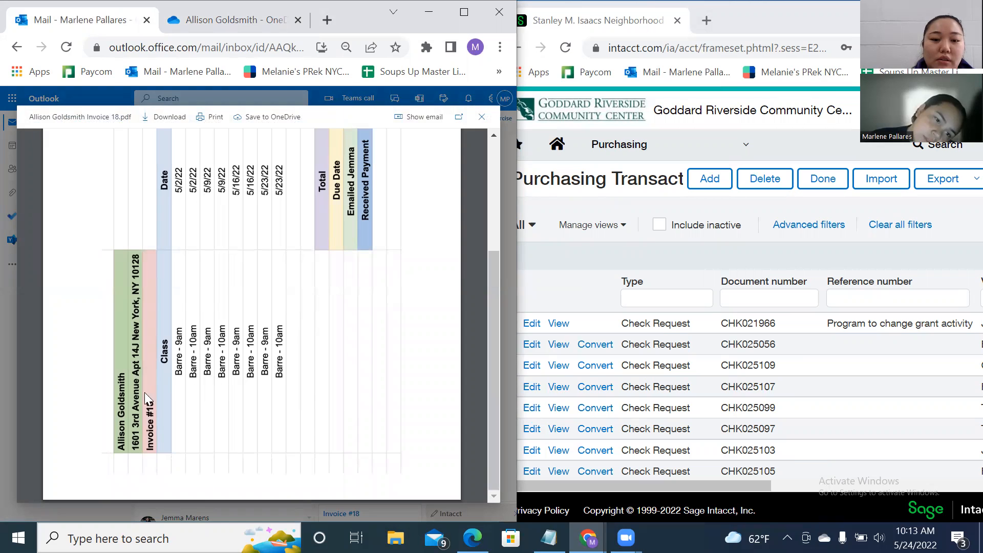
scroll(213, 422, up, 1)
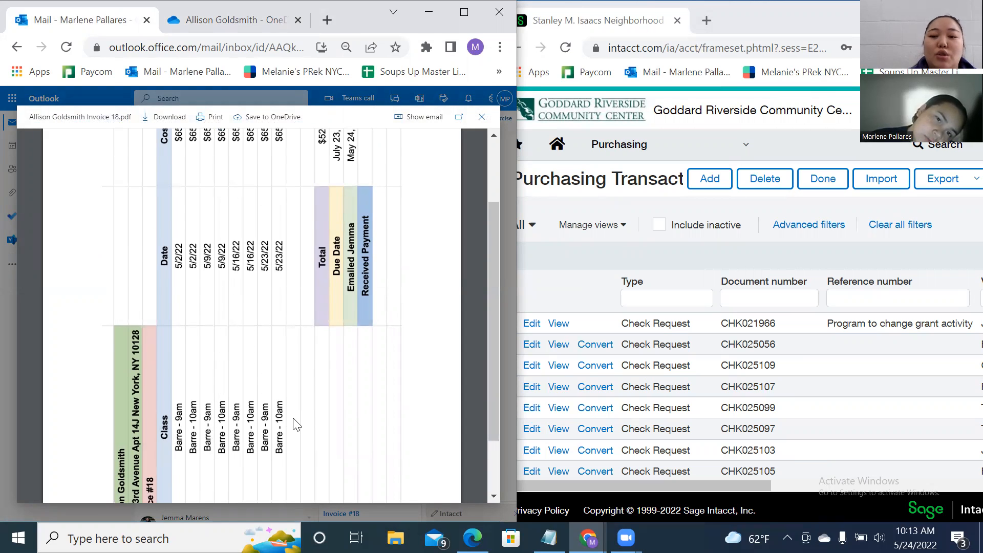
scroll(296, 424, up, 2)
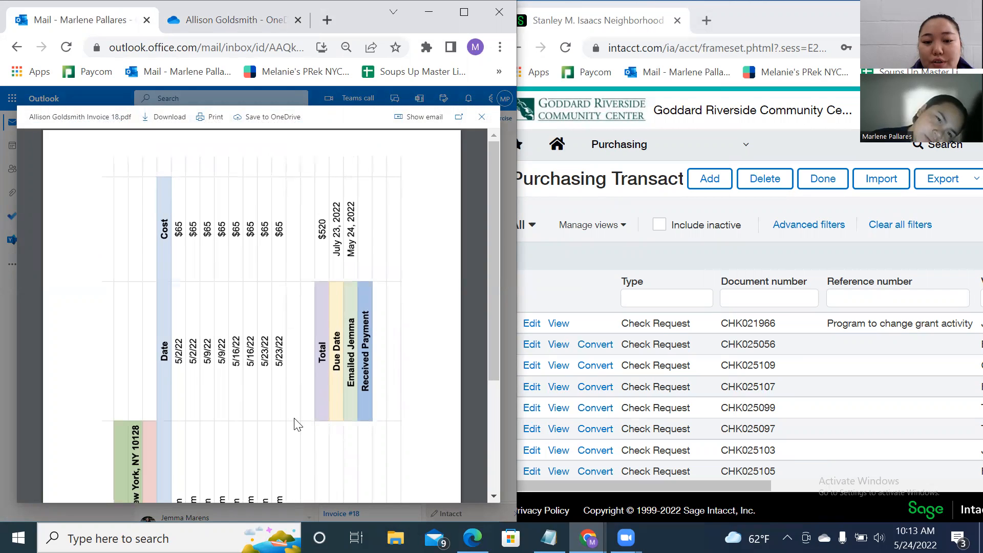
scroll(296, 424, down, 2)
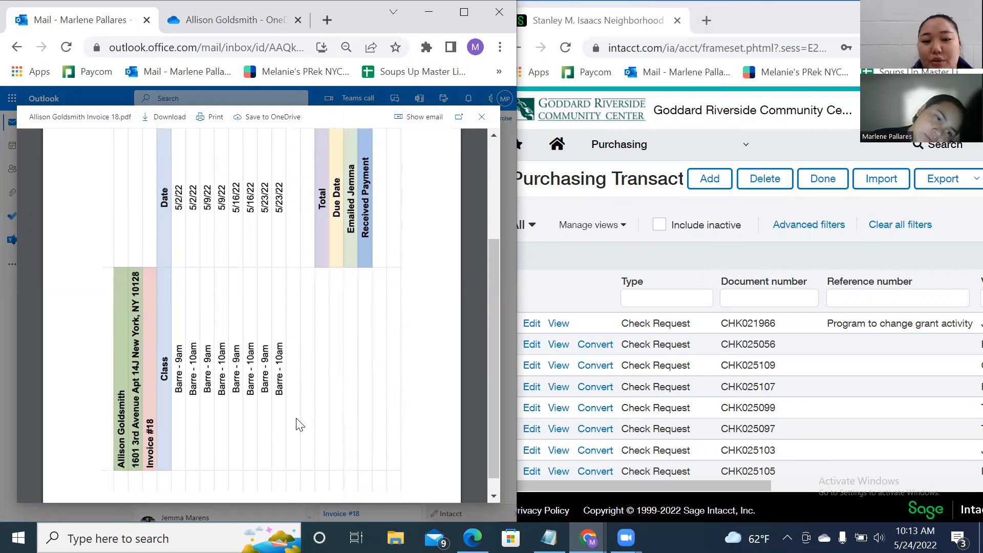
Add a new Check Request from the Purchasing Transactions list, dated 05/24/2022.
click(576, 275)
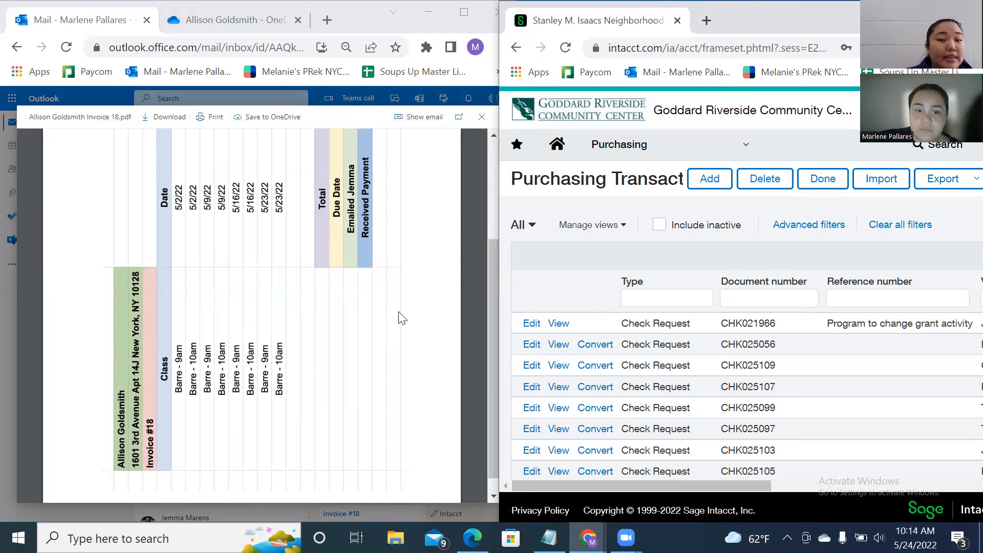
scroll(402, 315, up, 2)
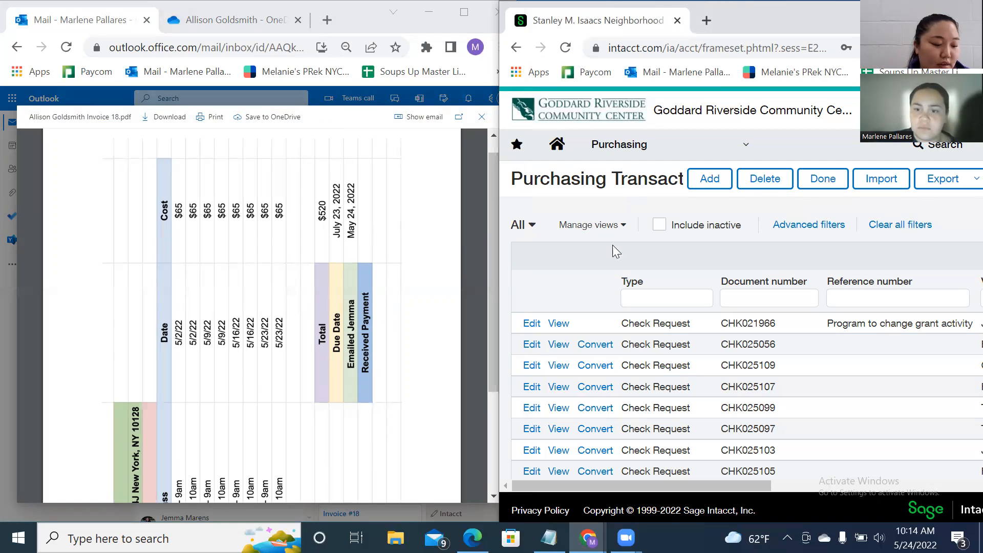
click(701, 184)
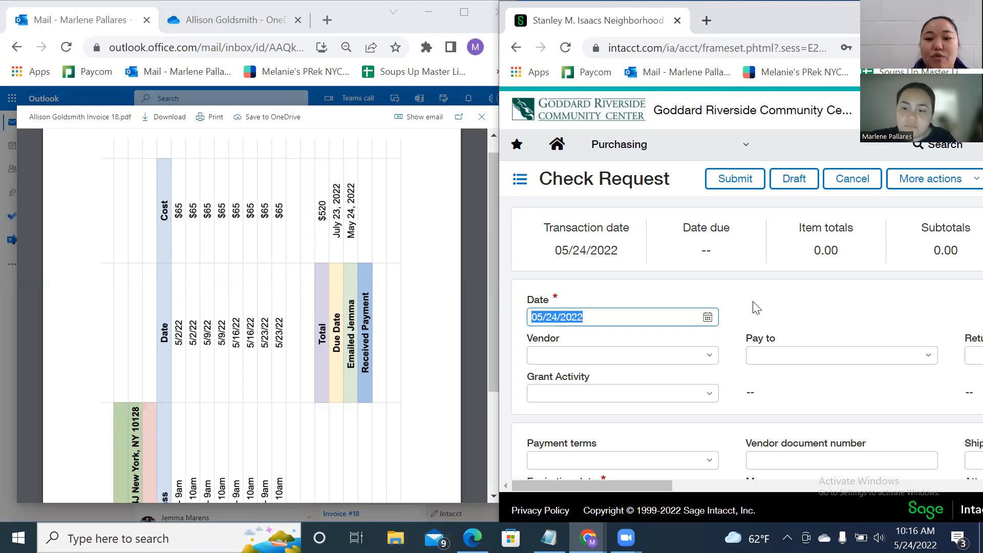
Search vendors by the sender's first name and select her, filling N60 terms and 7/23/2022 due date.
click(712, 295)
click(624, 353)
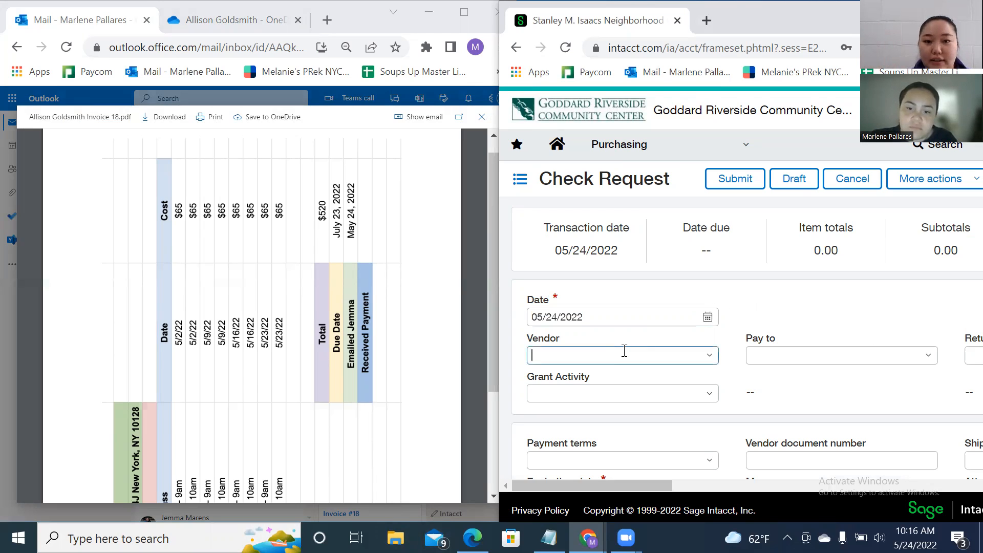
click(710, 356)
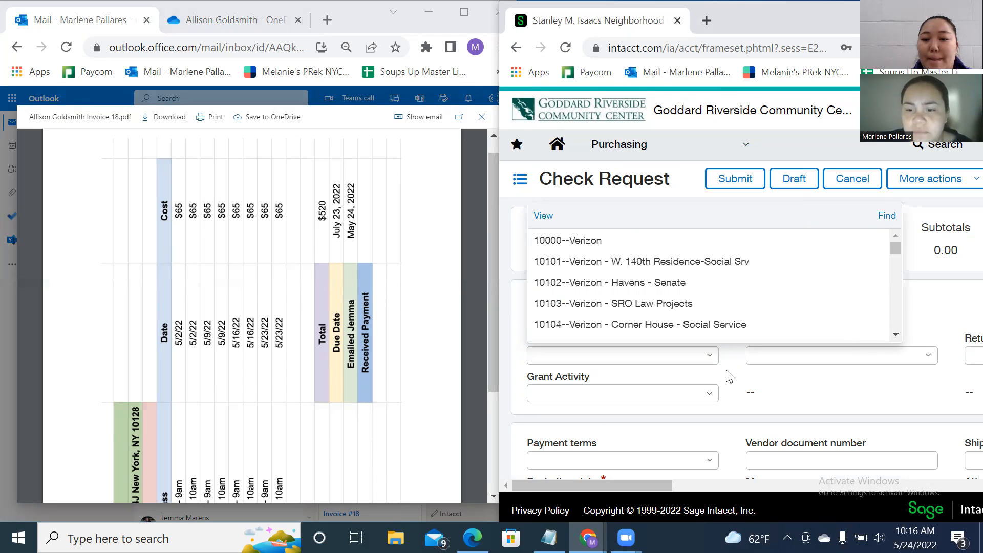
click(730, 376)
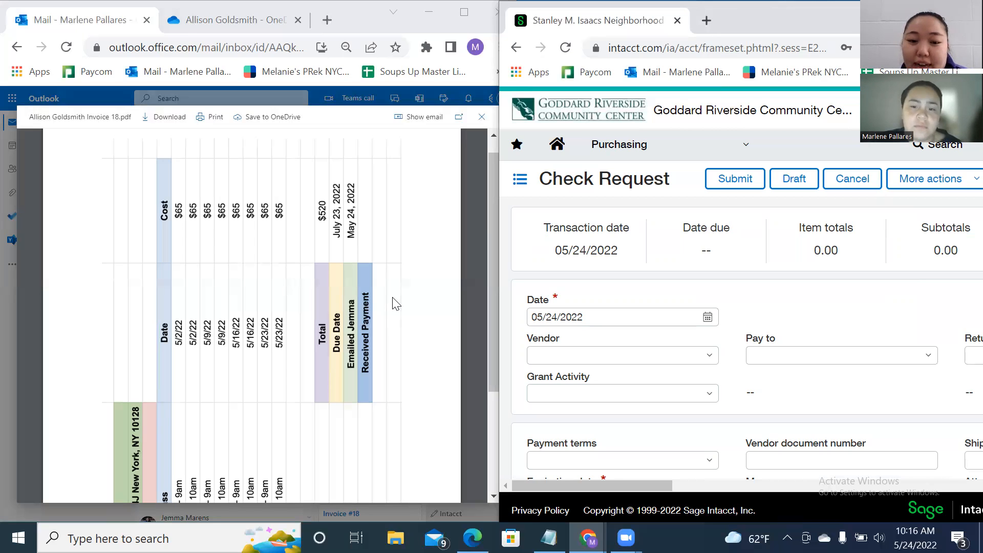
click(595, 353)
text(All)
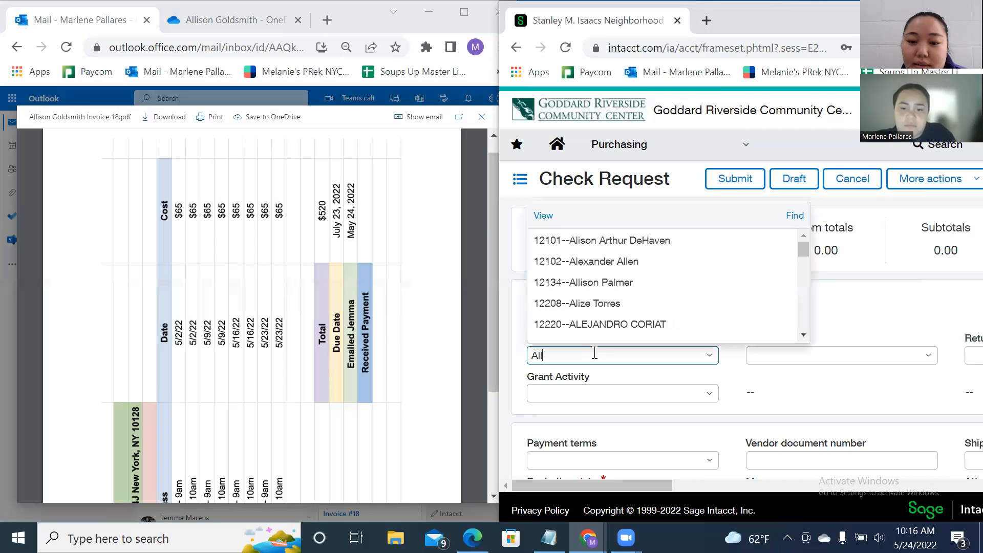
text(ison)
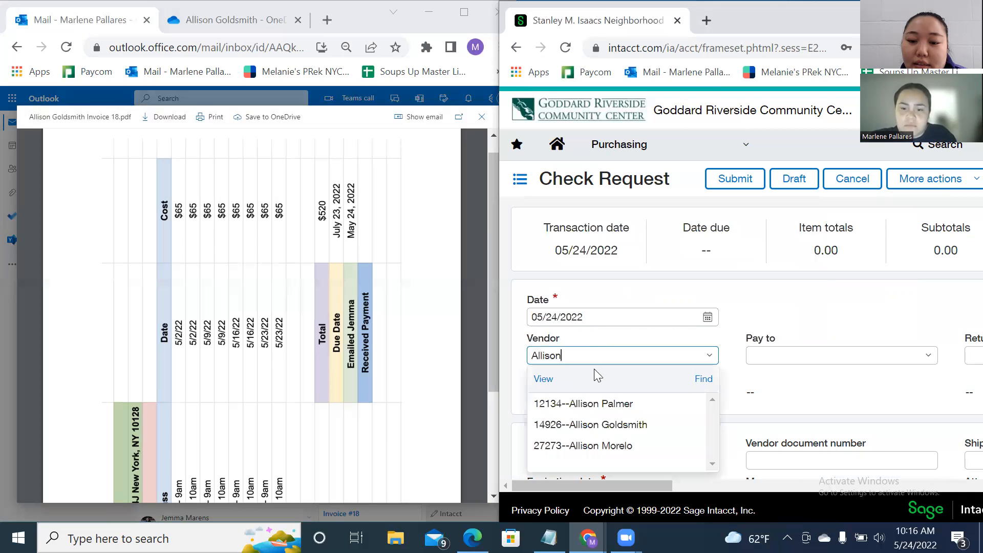
click(601, 426)
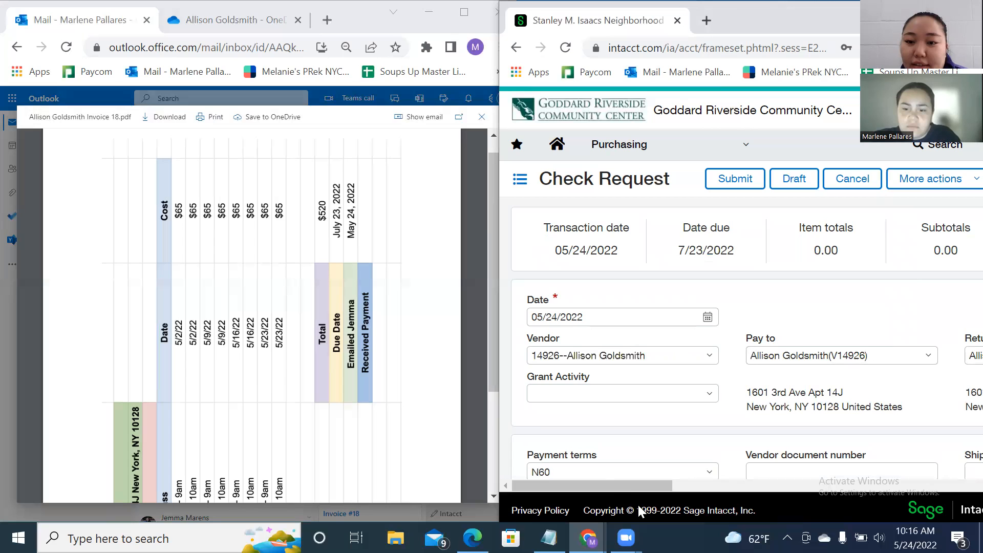
drag(631, 486, 655, 490)
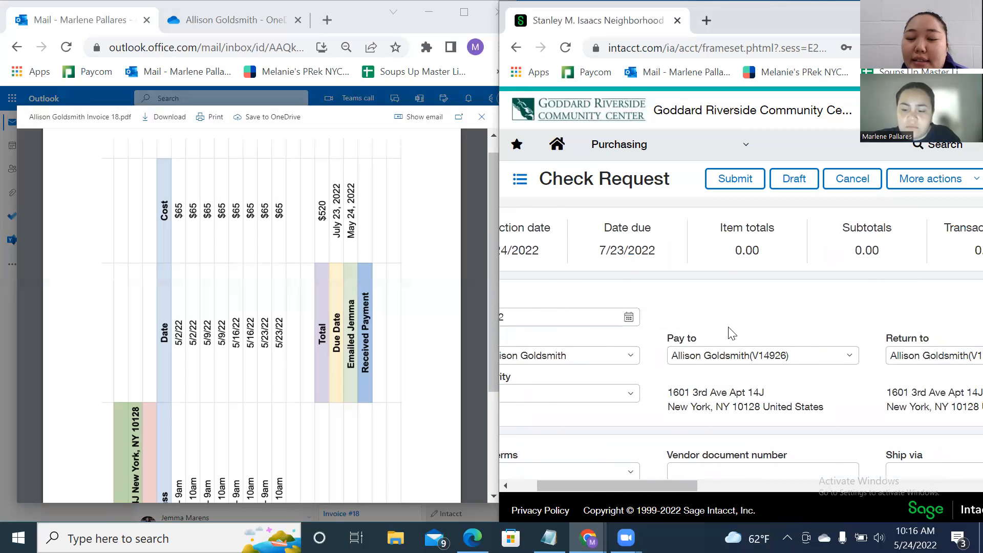
scroll(731, 332, down, 2)
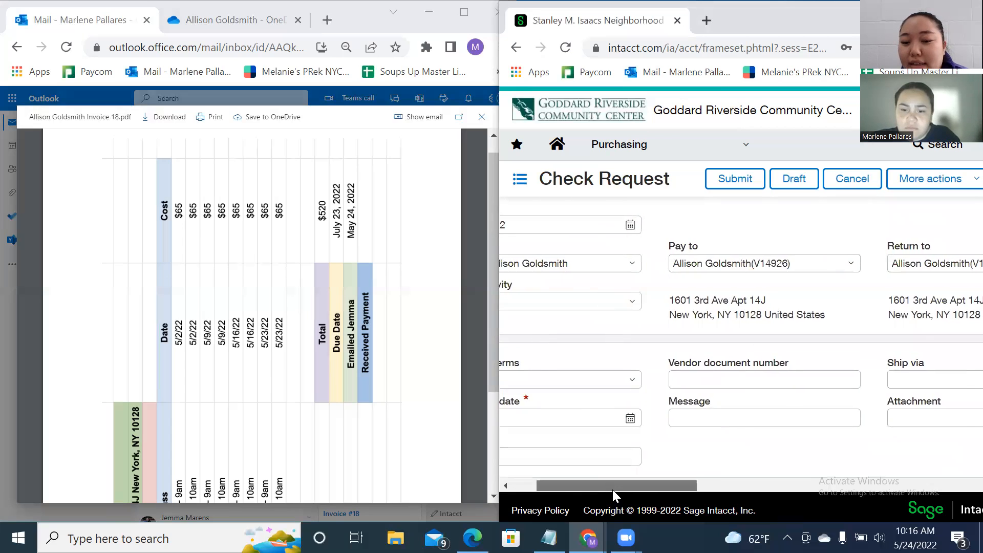
drag(612, 490, 556, 497)
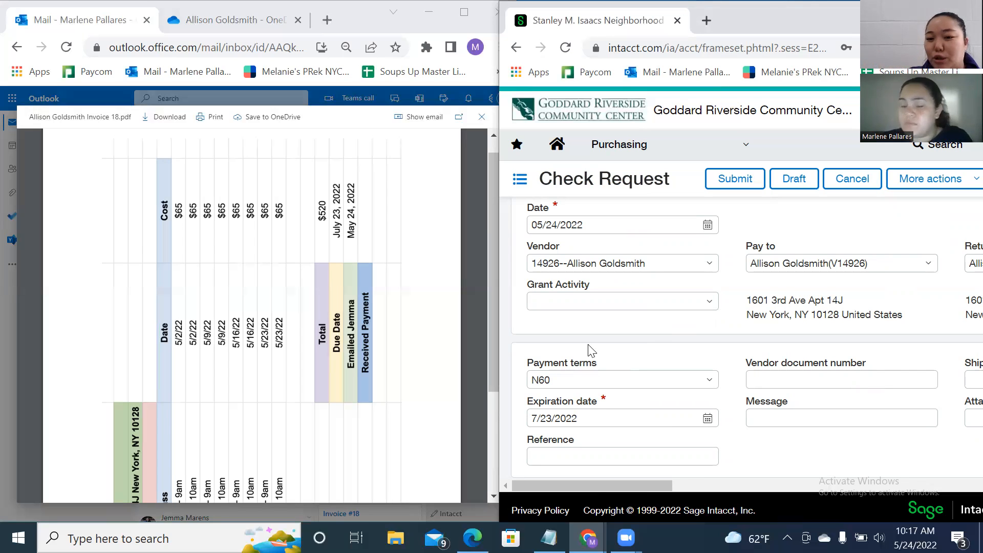
Filter grant activities with 'SR.' and choose 141200--Sr. Center Educ/Recreation (HPR).
click(666, 300)
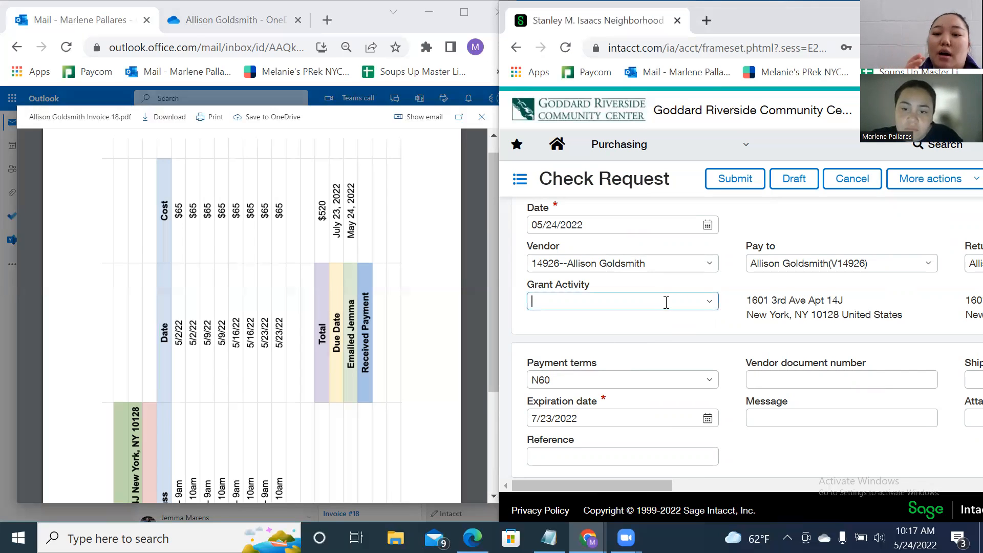
click(709, 305)
text(SR)
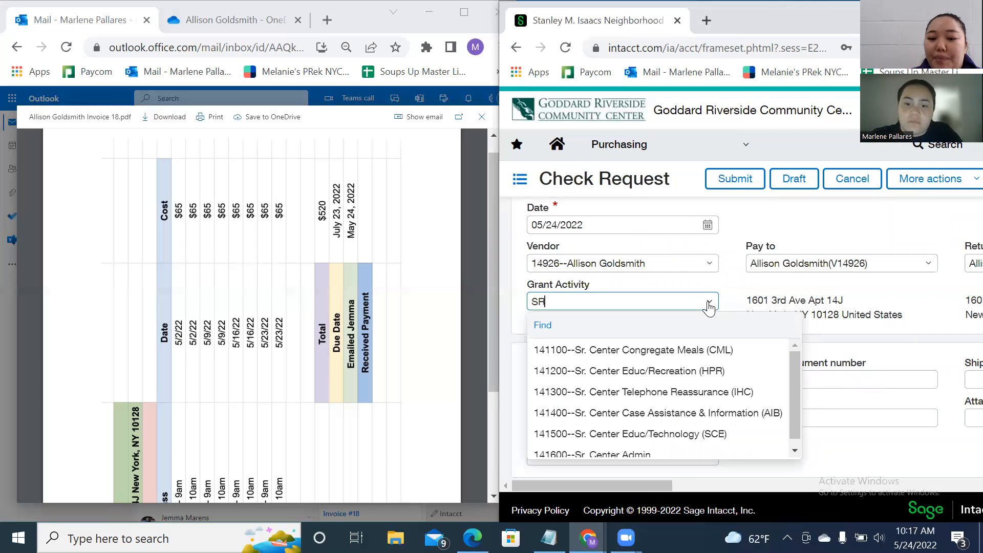
text(.)
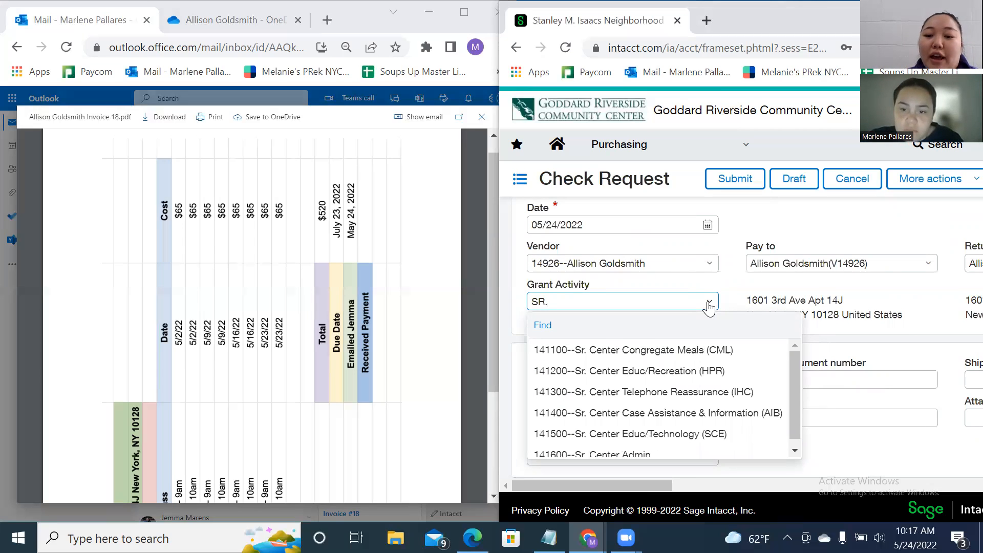
drag(796, 370, 795, 392)
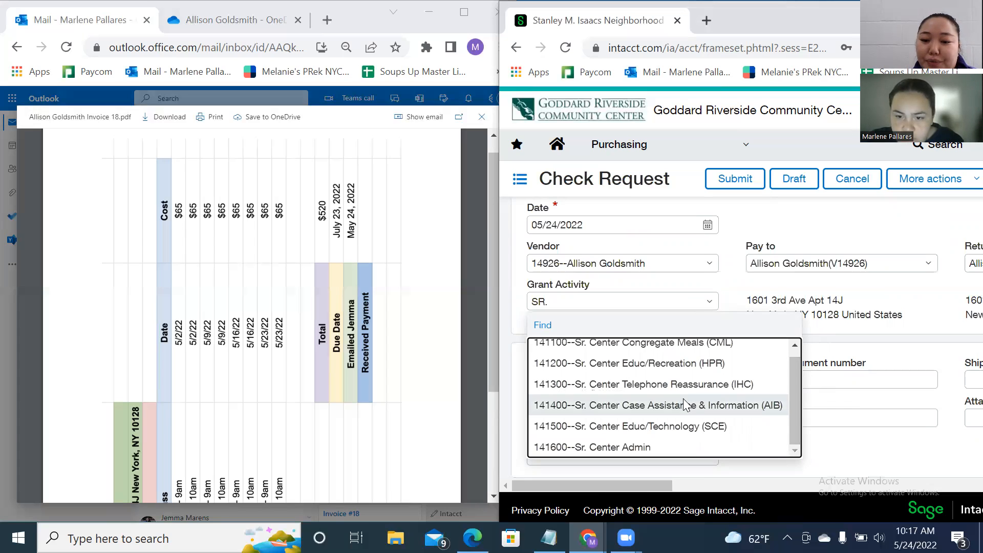
click(687, 365)
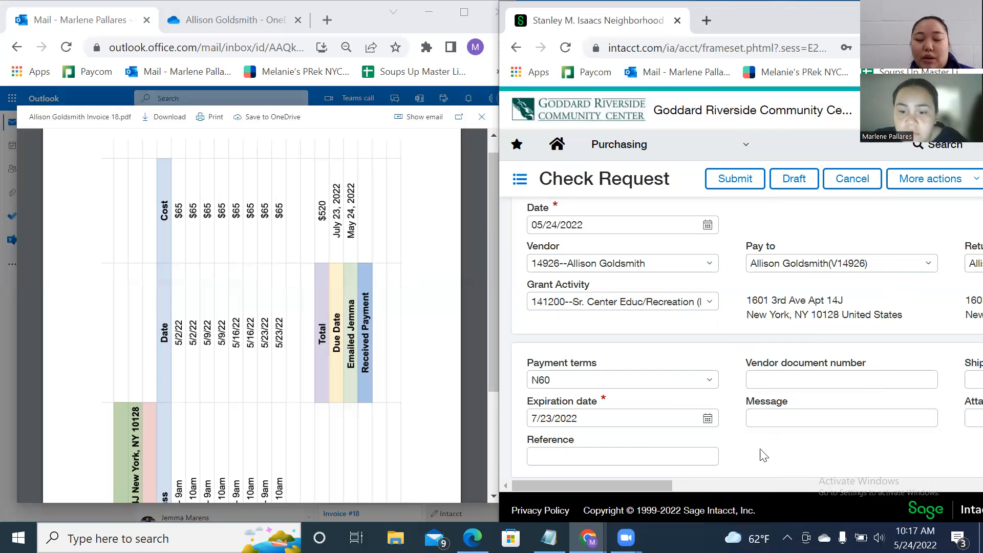
click(849, 423)
click(732, 362)
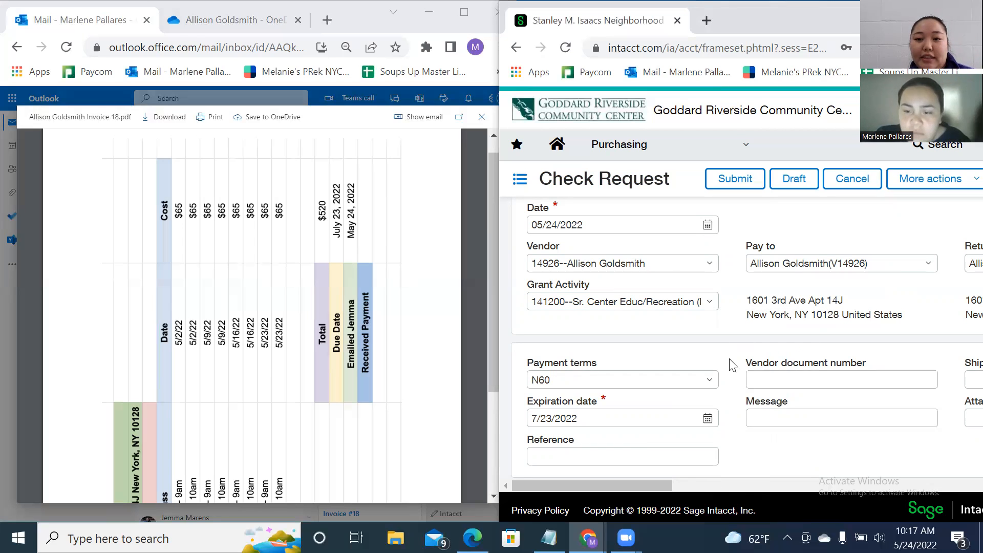
scroll(733, 365, down, 2)
scroll(731, 360, down, 2)
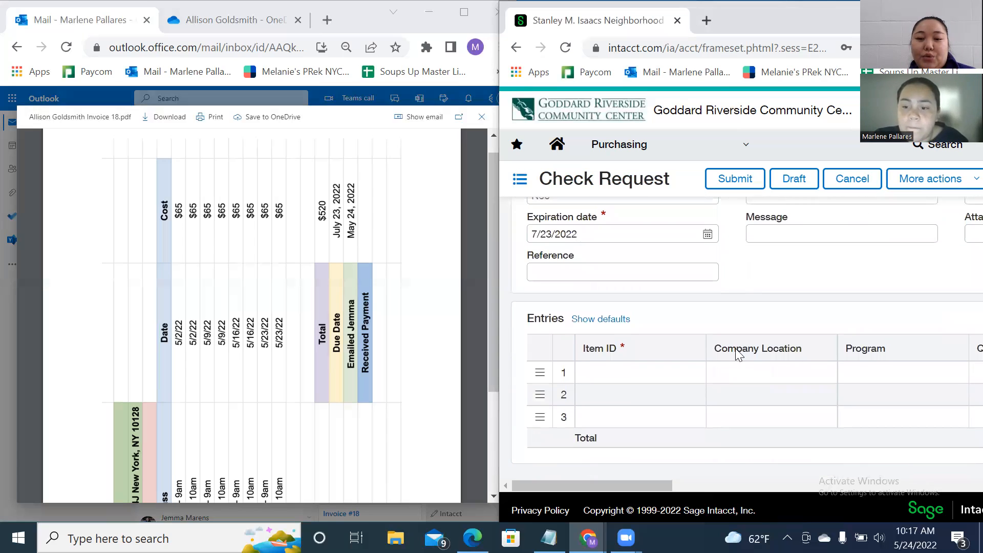
scroll(736, 349, up, 1)
scroll(738, 352, down, 1)
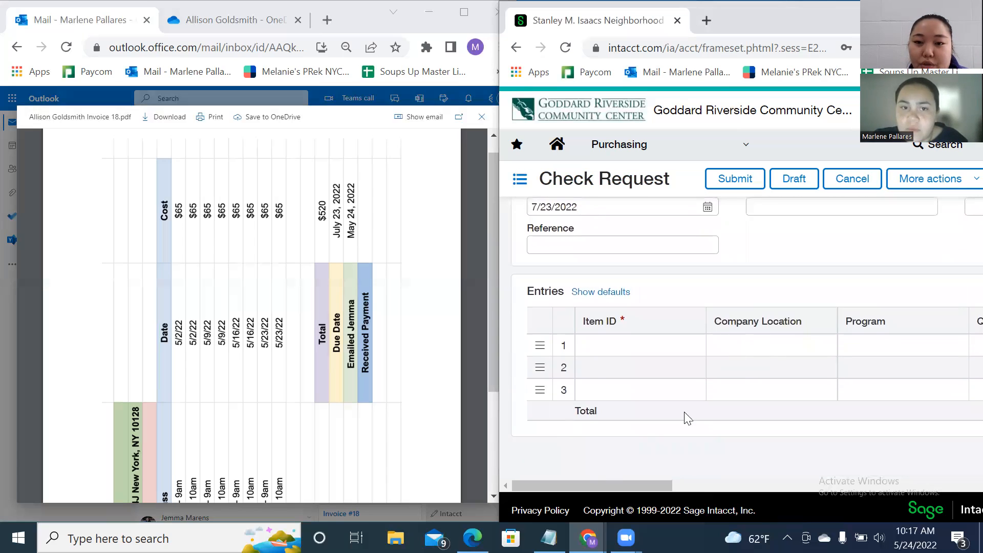
drag(629, 485, 704, 485)
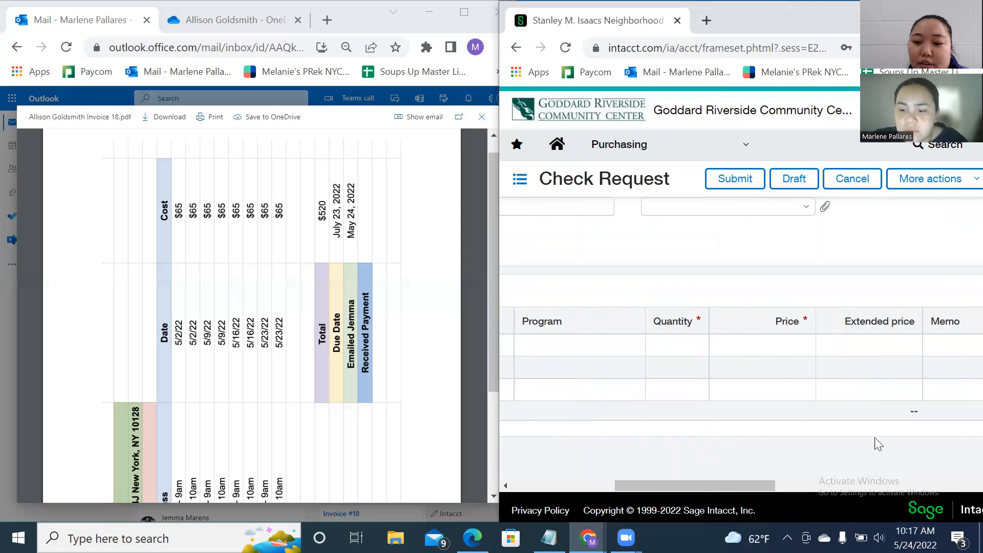
scroll(872, 434, up, 1)
scroll(872, 436, up, 4)
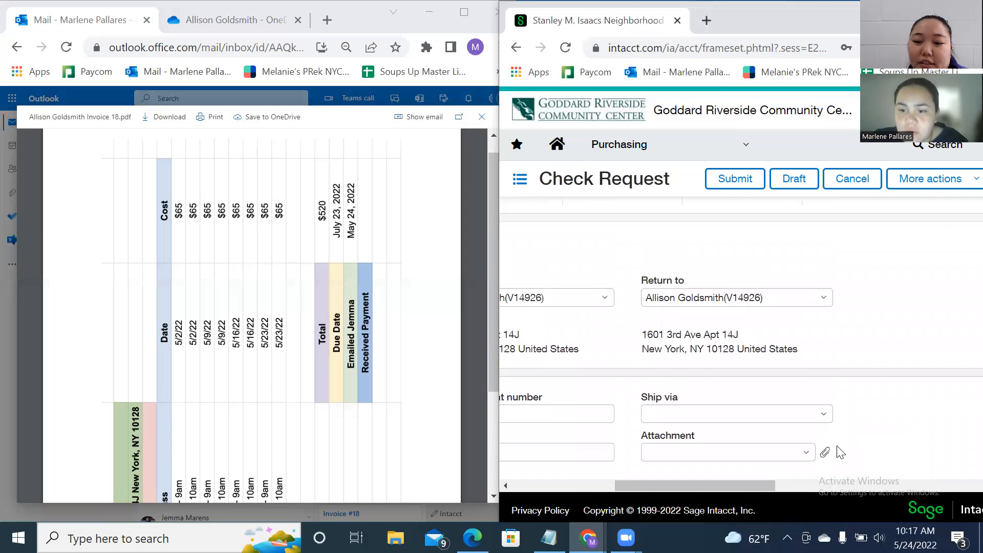
drag(757, 487, 865, 486)
scroll(866, 479, up, 1)
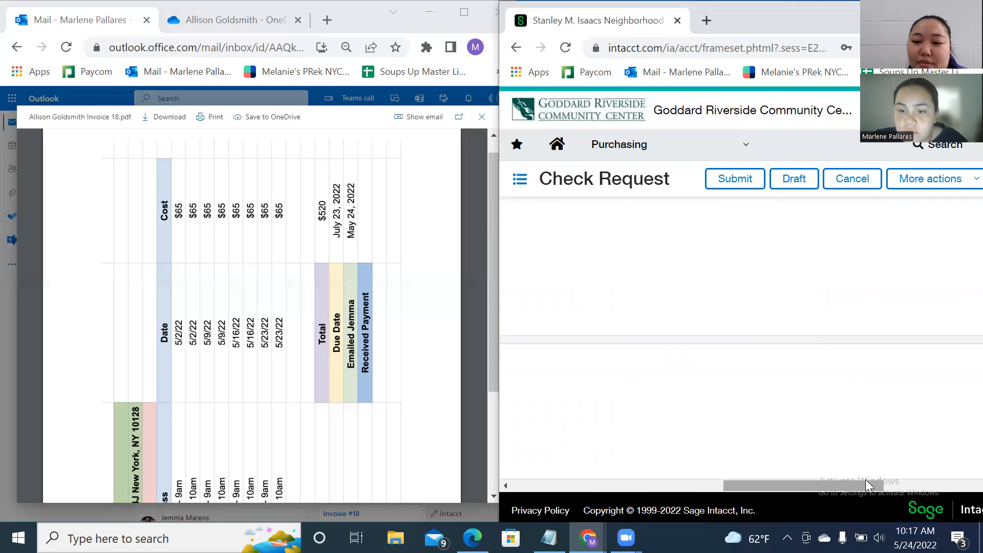
drag(829, 483, 878, 488)
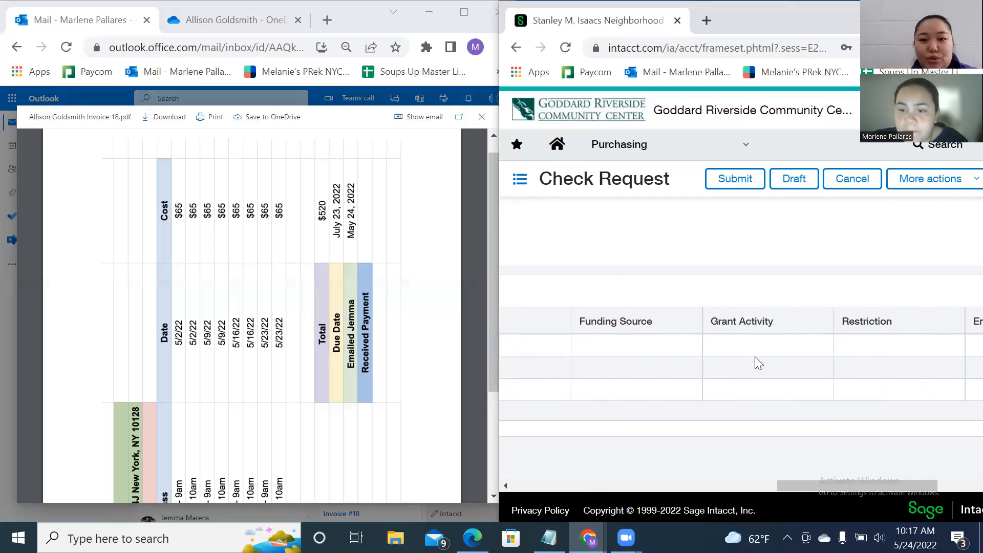
drag(843, 486, 570, 470)
scroll(786, 274, up, 2)
scroll(788, 269, up, 2)
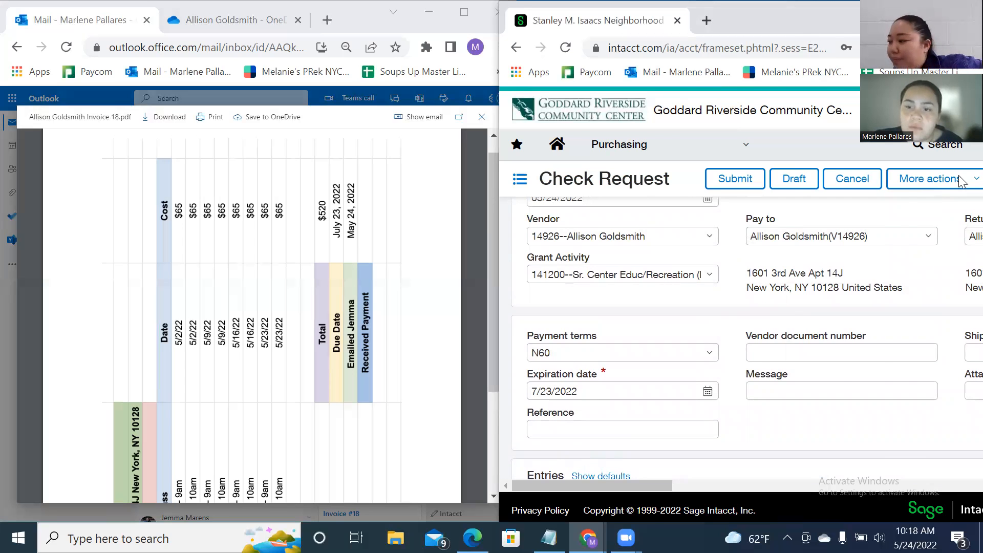
drag(810, 30, 728, 31)
Widen the Intacct check request window and scroll the invoice PDF to its Invoice #18 line.
drag(967, 214, 979, 214)
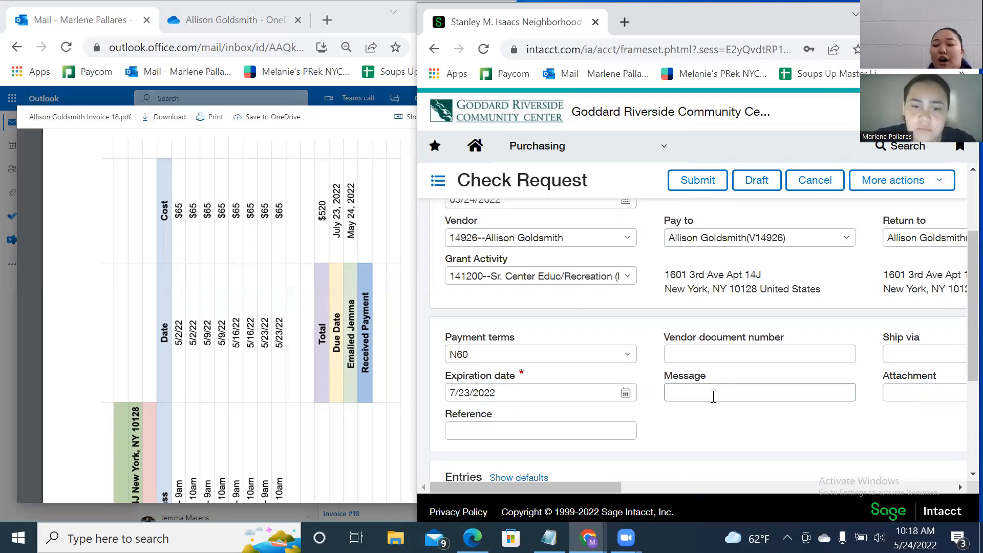
click(254, 368)
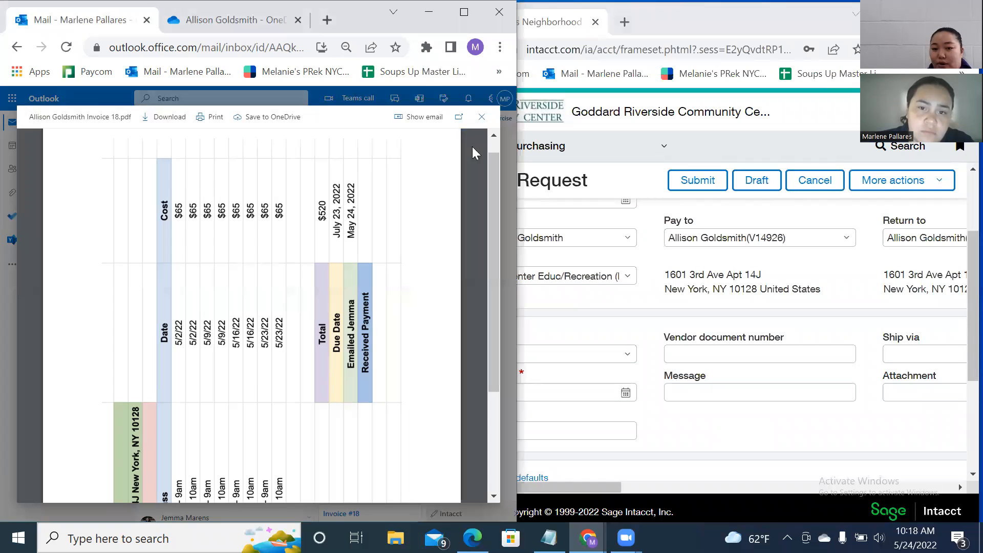
drag(489, 175, 462, 311)
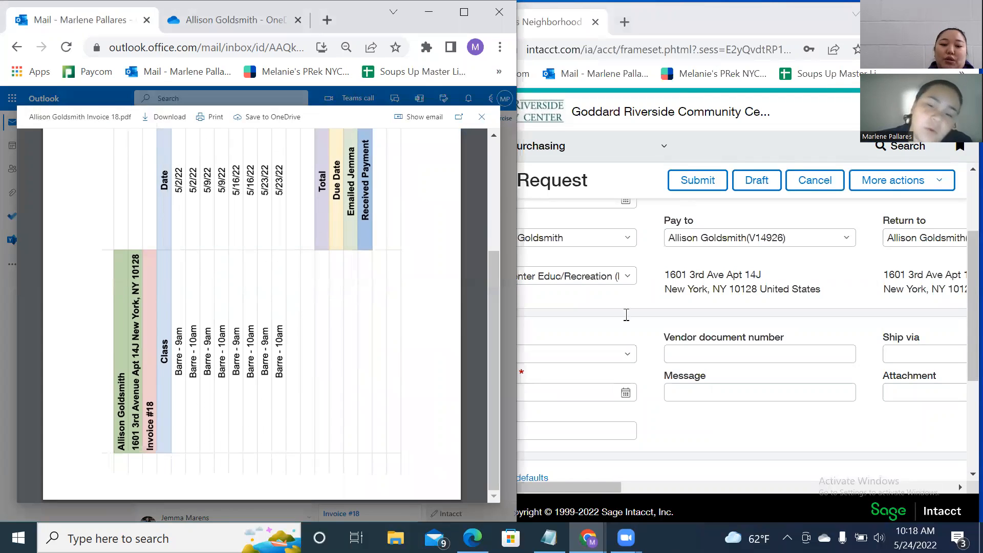
Enter 18 as the check request's vendor document number, then bring the Attachment field into view.
click(758, 356)
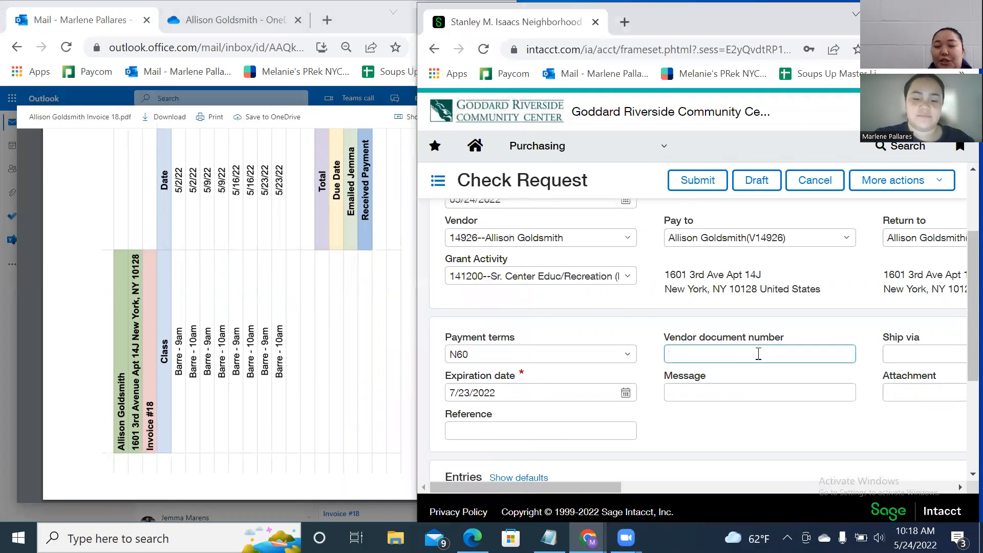
text(18)
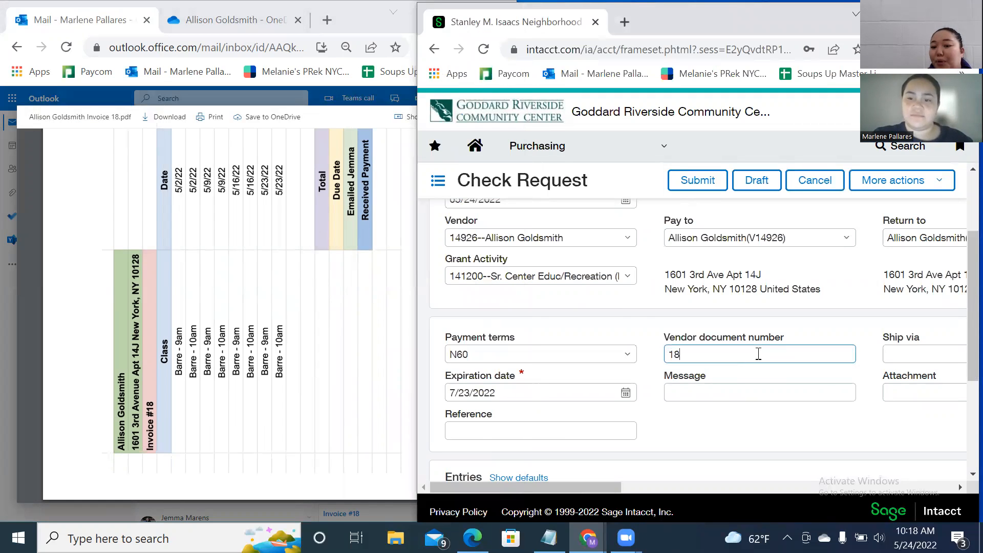
click(692, 438)
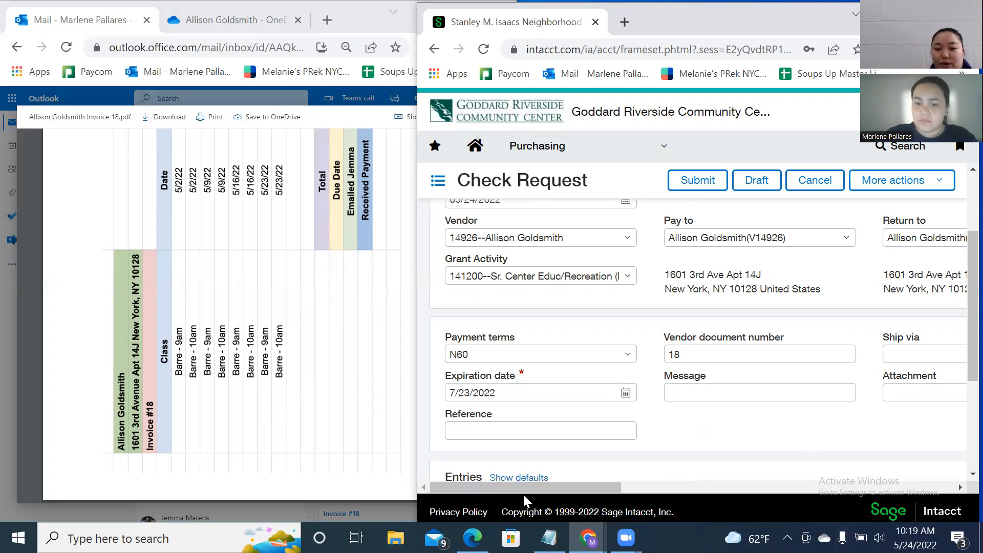
drag(599, 491, 619, 491)
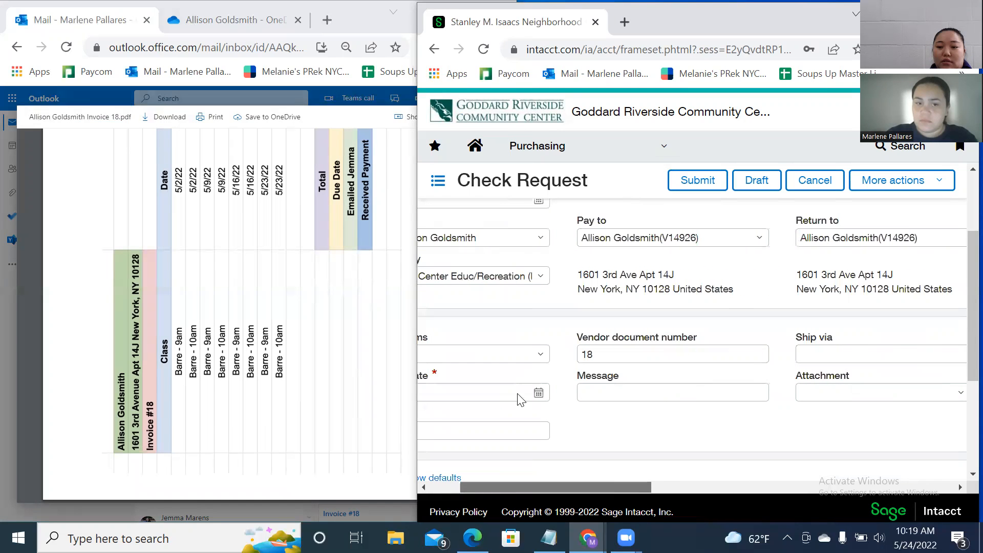
Download the Invoice 18 PDF from Outlook and drag it toward Intacct's Attachment field.
click(334, 120)
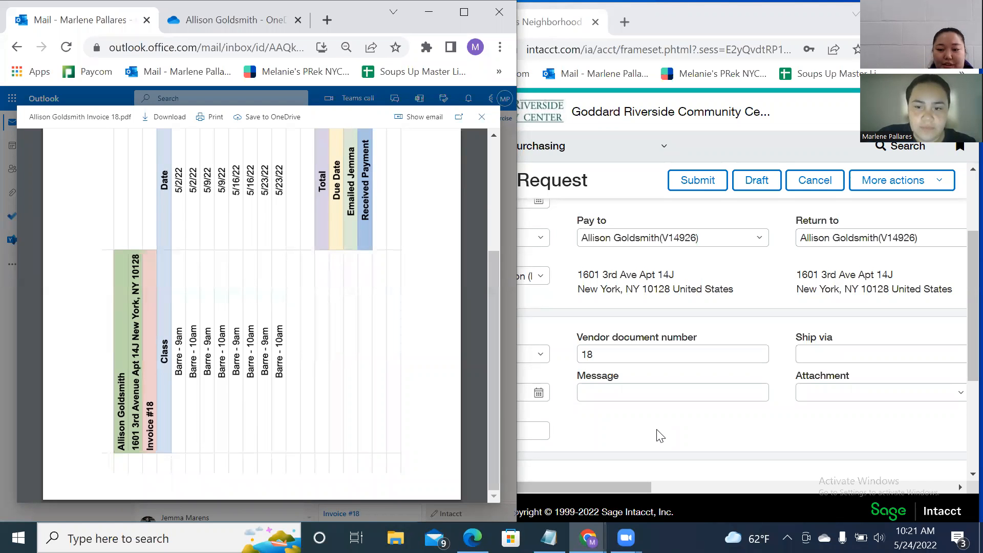
click(171, 124)
drag(631, 487, 755, 489)
drag(132, 501, 604, 398)
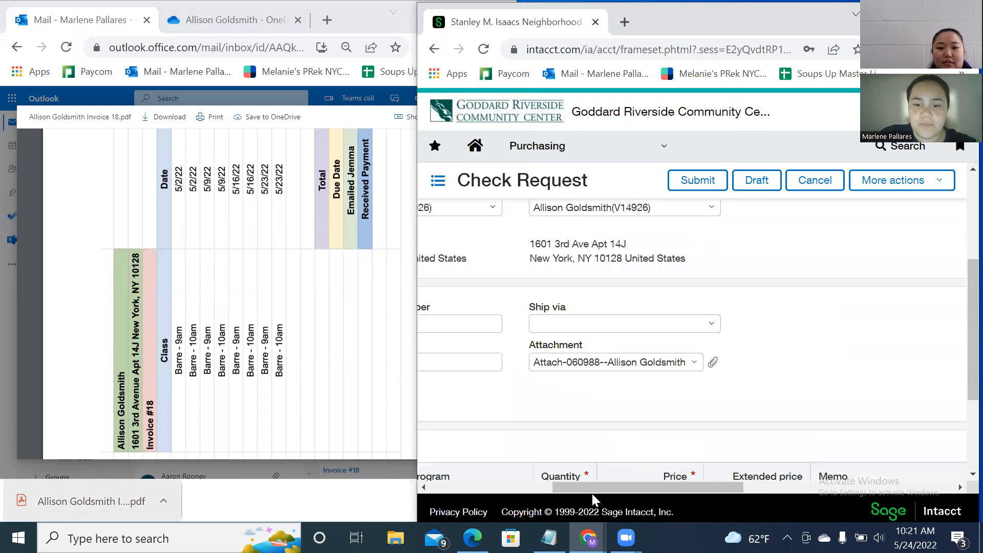
Drop the invoice PDF in as attachment 060988 and scroll down to the Entries table.
click(533, 489)
scroll(687, 386, down, 3)
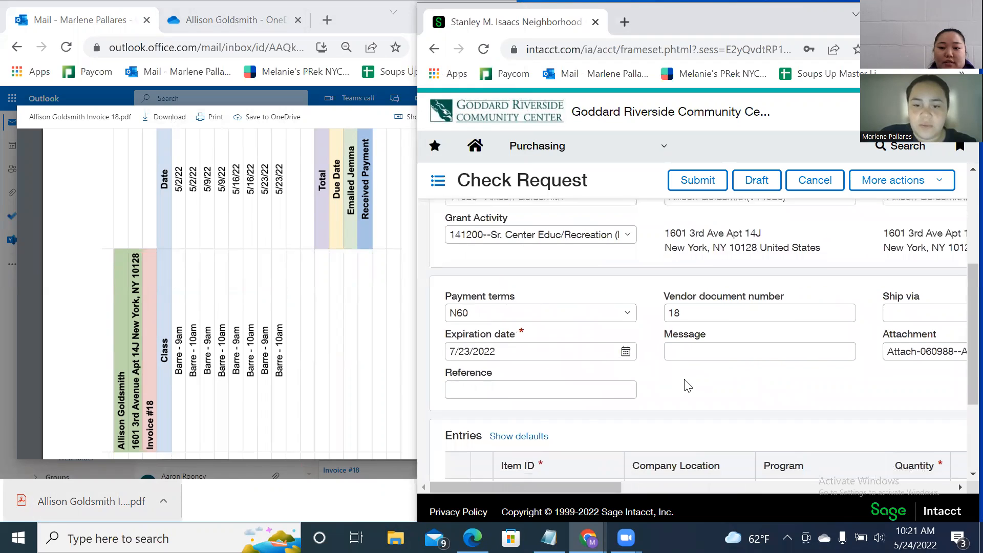
scroll(688, 386, up, 2)
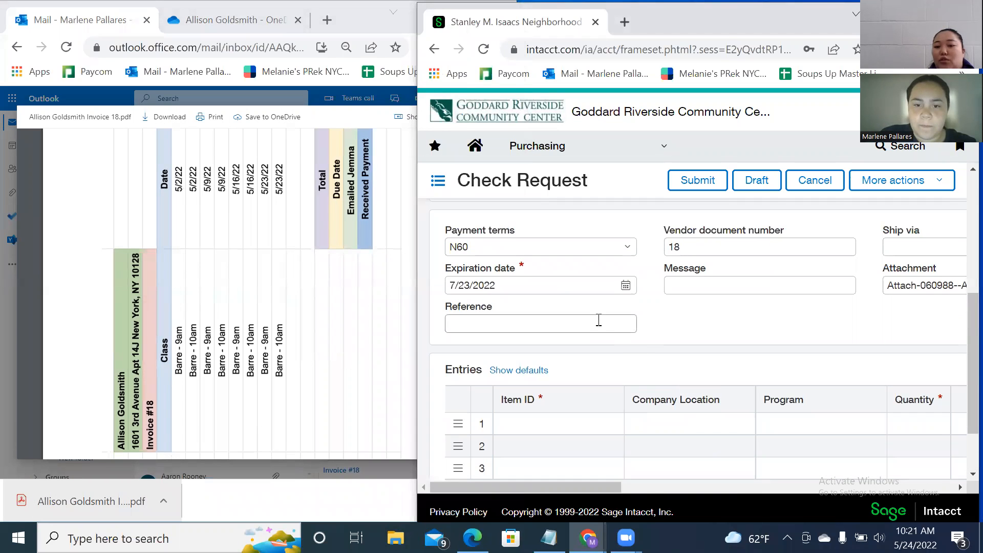
scroll(339, 338, up, 3)
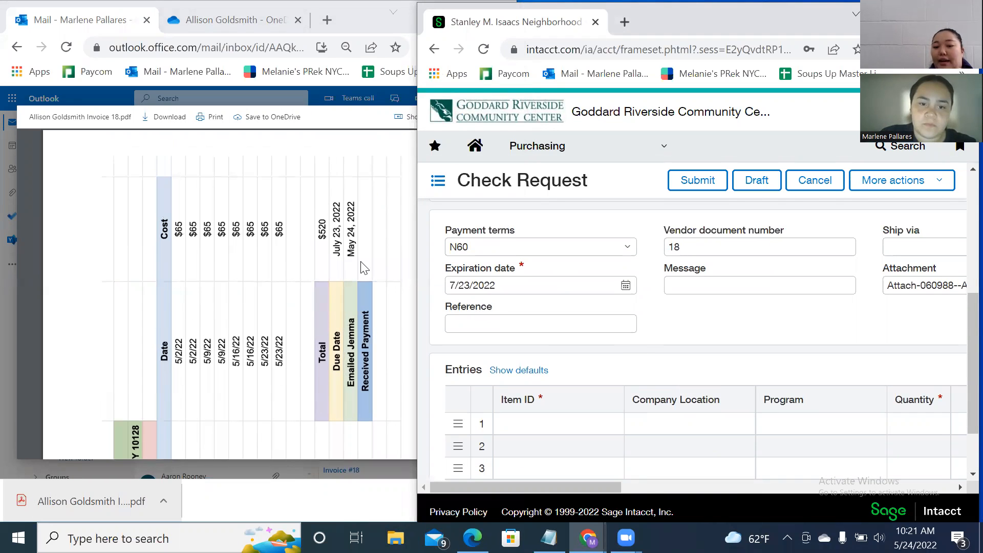
scroll(339, 307, down, 2)
scroll(686, 338, down, 2)
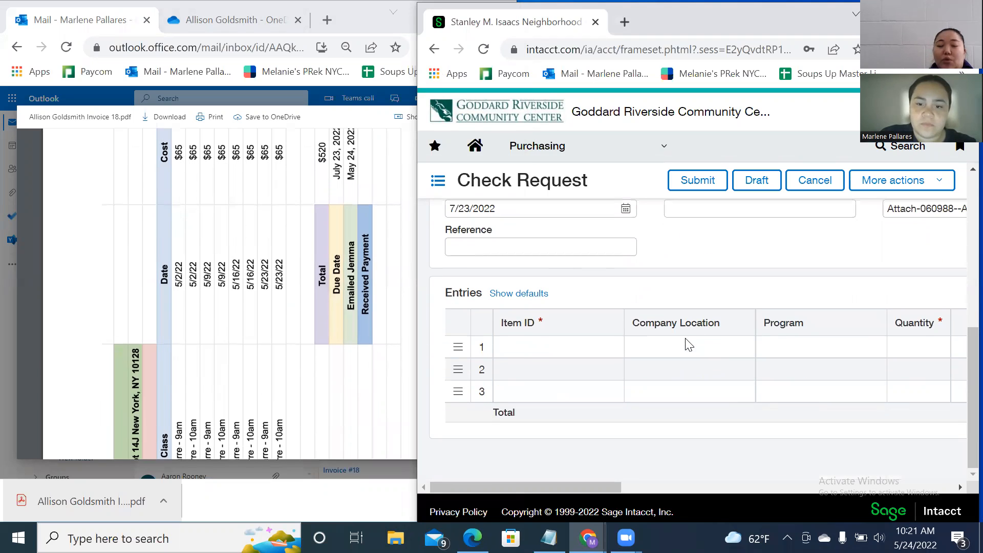
Search 'Other' in the first line's Item ID and pick 60008--Other Professional Fees.
click(526, 348)
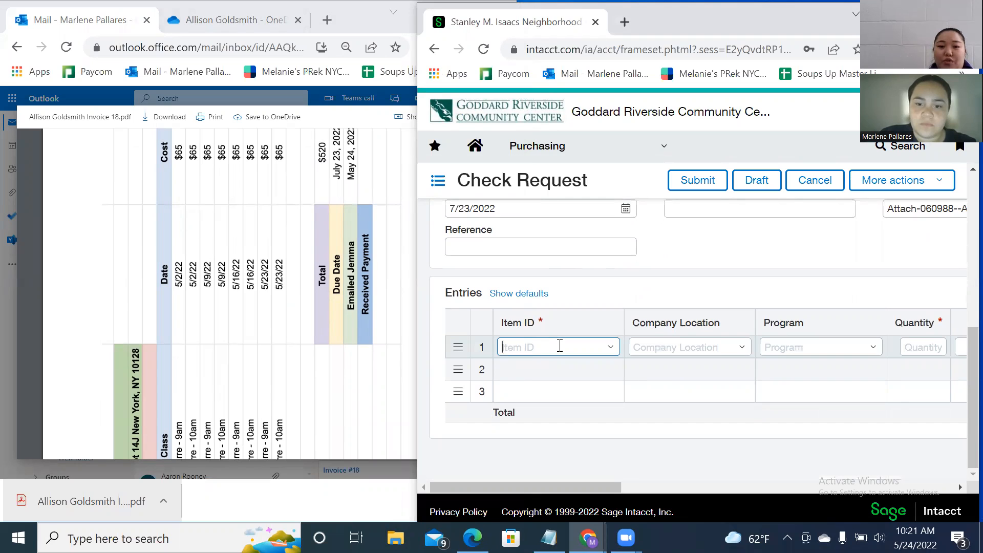
drag(551, 481, 573, 478)
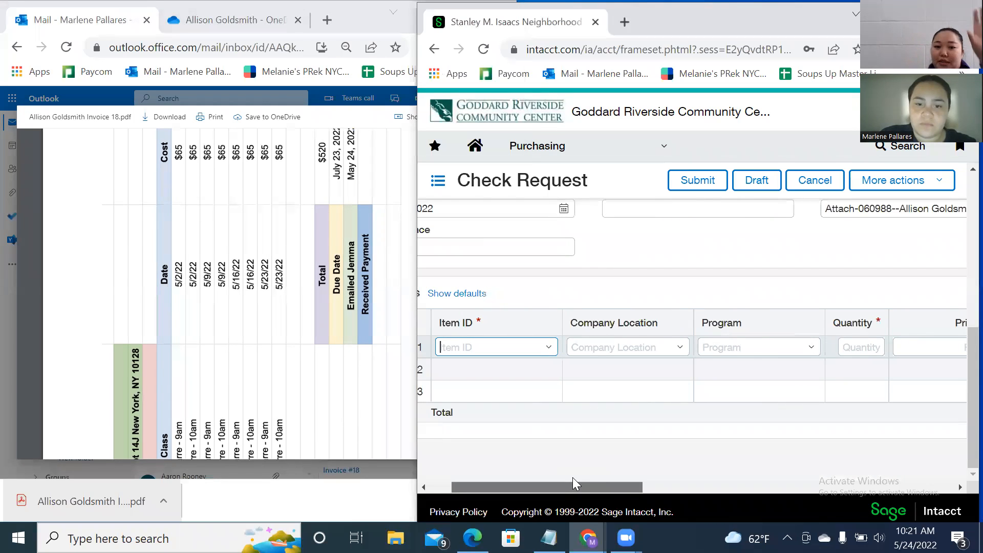
text(18)
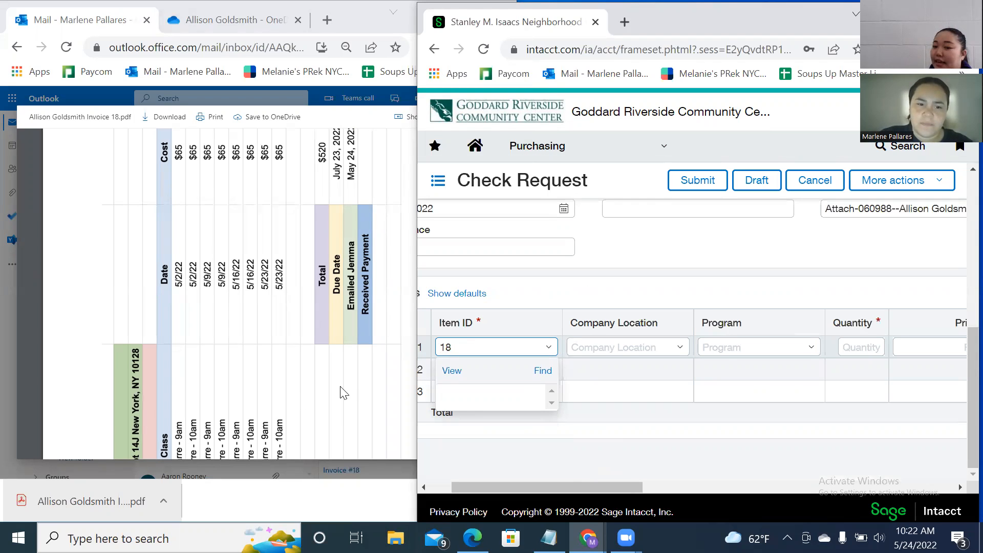
scroll(343, 413, down, 3)
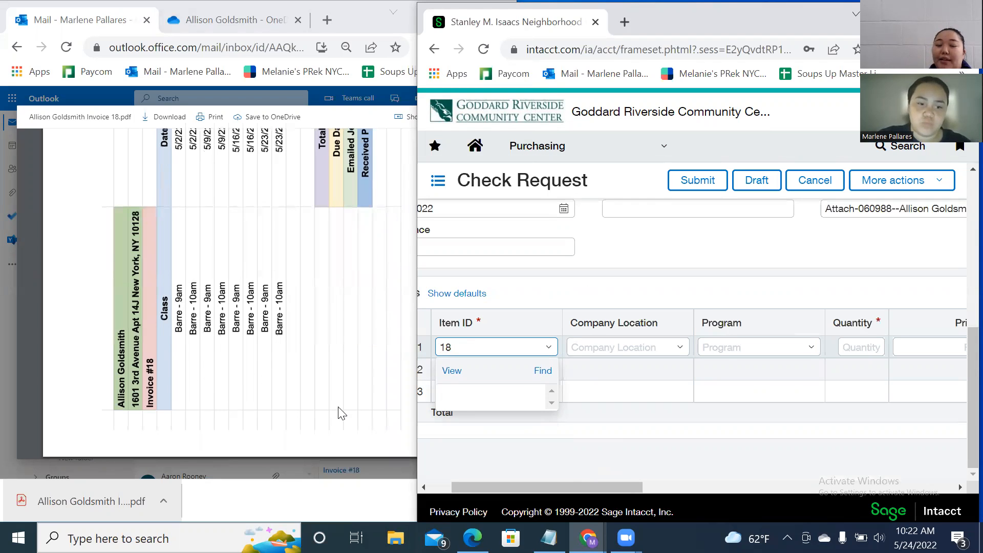
key(BackSpace)
key(BackSpace)
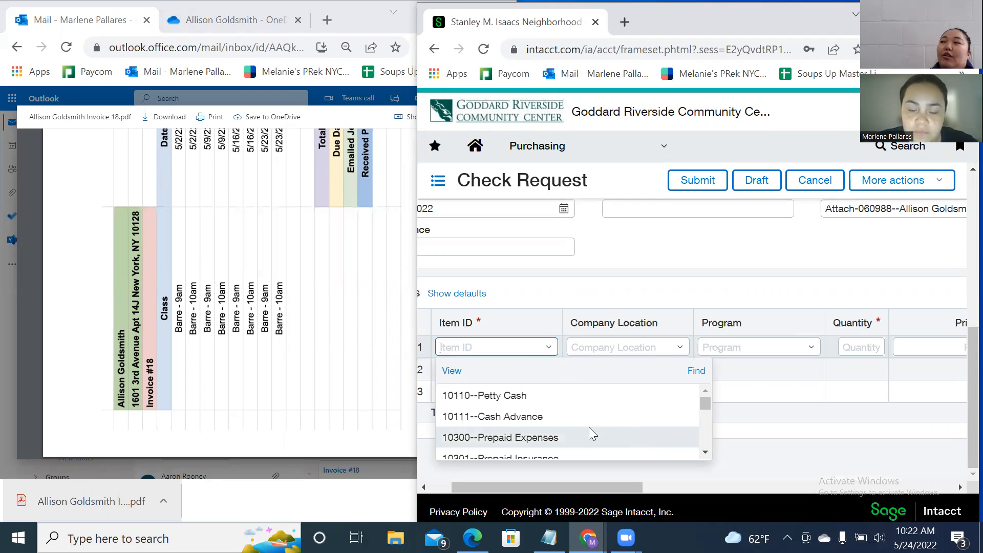
scroll(589, 427, down, 3)
scroll(589, 428, up, 3)
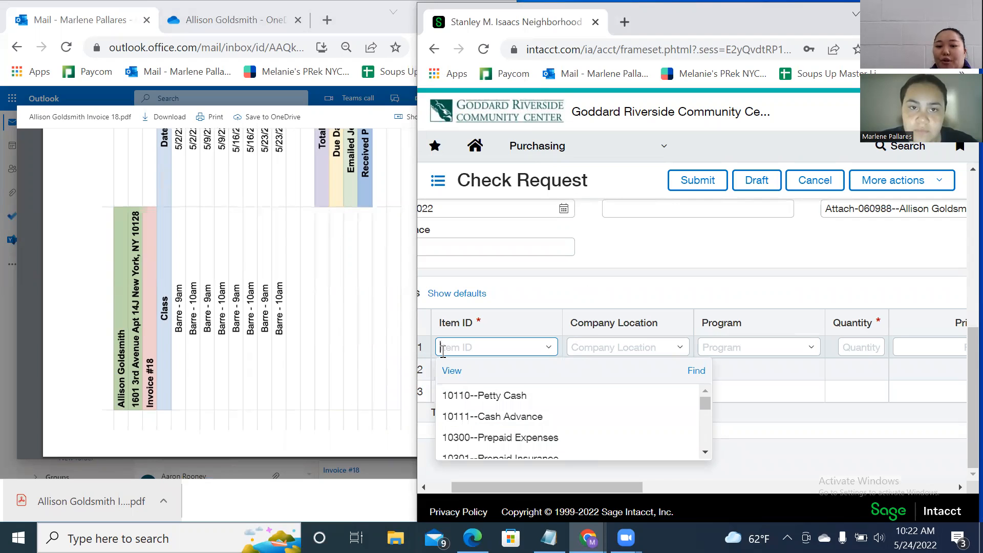
text(Other)
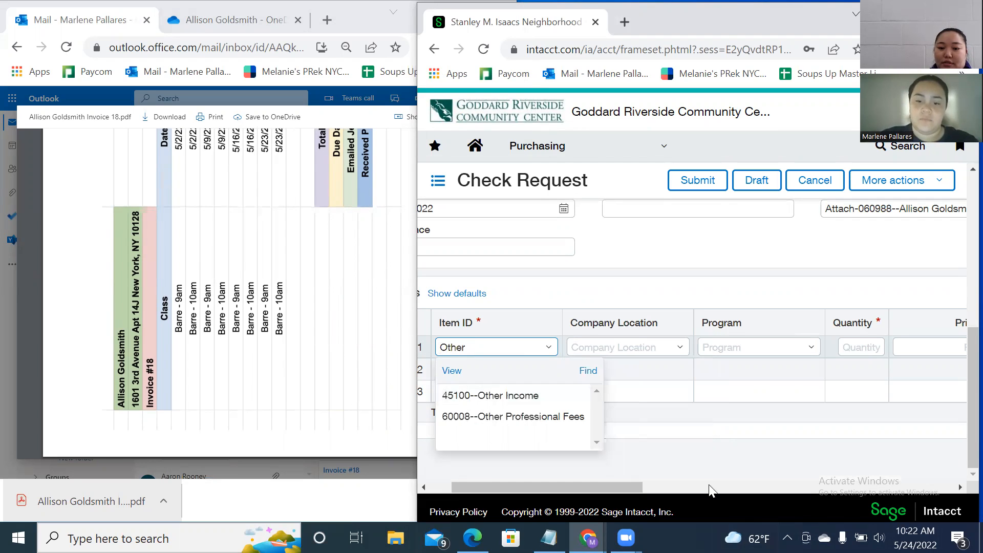
click(551, 420)
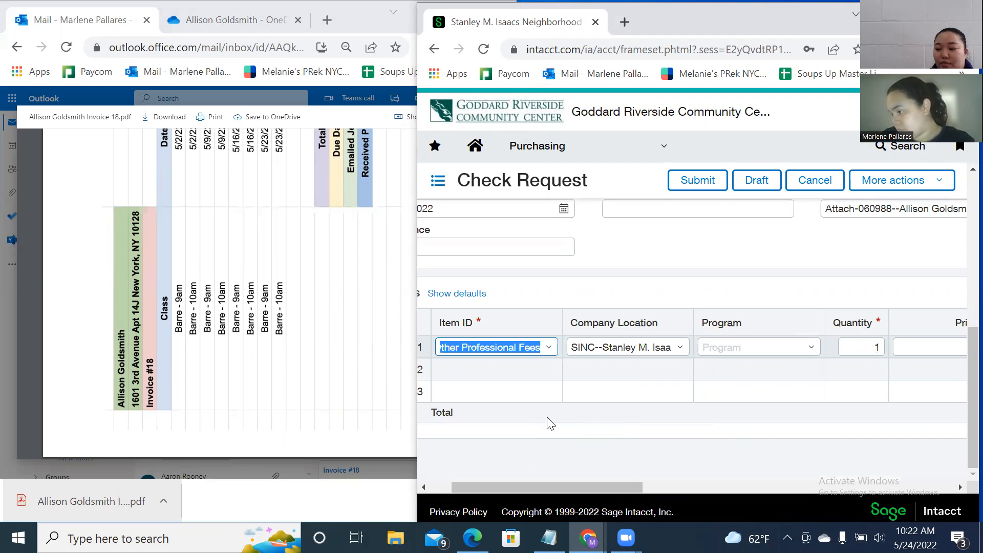
Set the first entry's program to 7700--UES Senior Center/NORC.
click(746, 347)
click(809, 349)
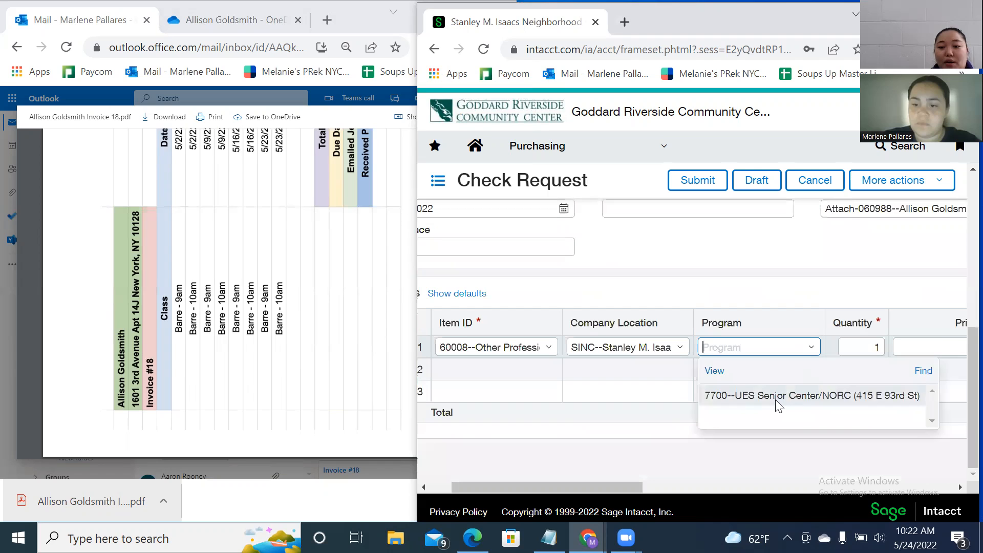
click(786, 395)
drag(606, 490, 680, 489)
Change the first entry's company location to 701--Isaacs Center - 415 E 93rd St.
click(753, 347)
click(593, 348)
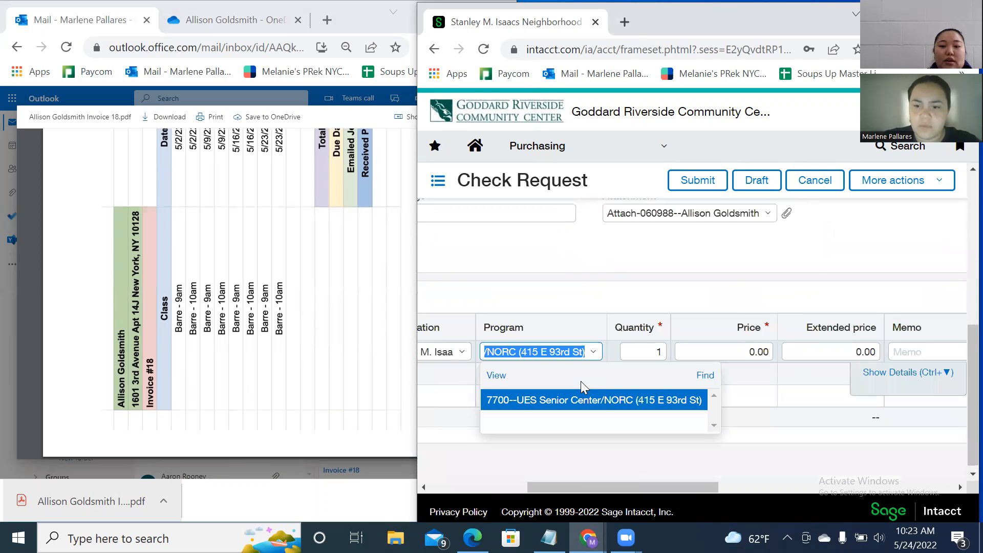
drag(575, 488, 496, 485)
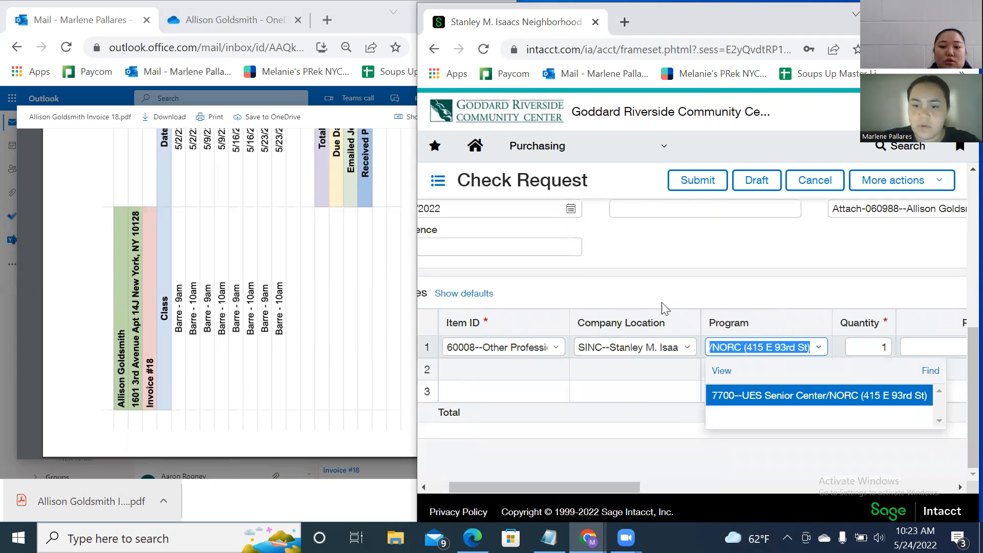
click(657, 347)
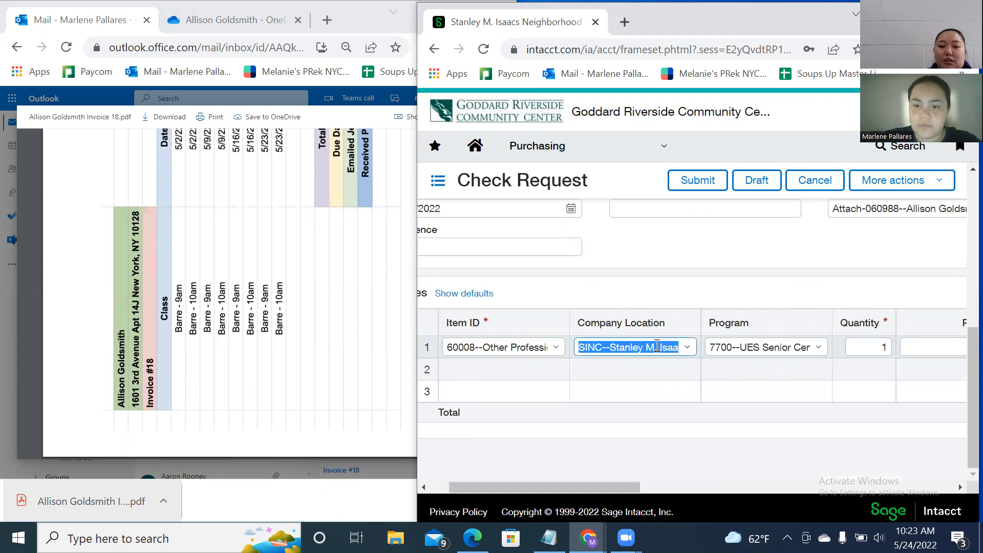
click(687, 348)
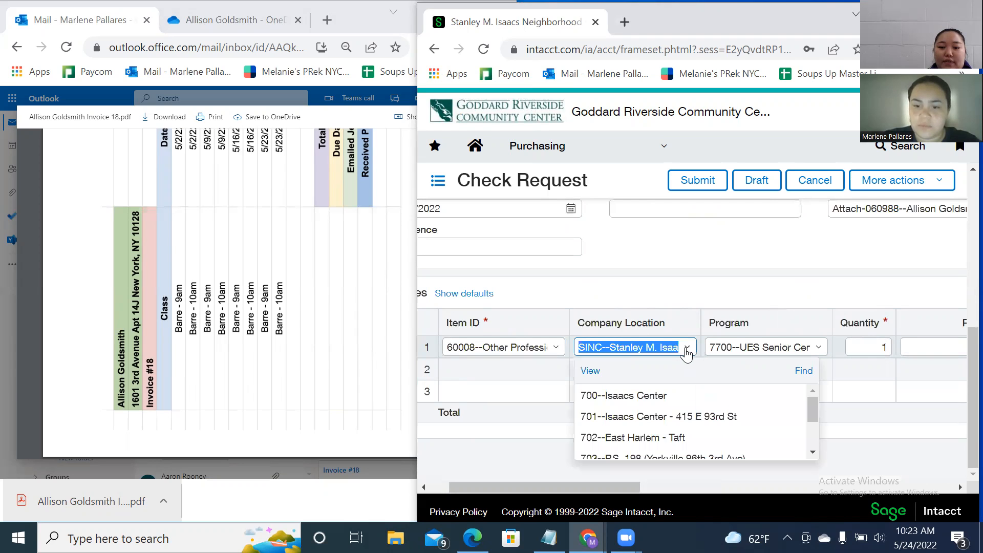
click(657, 417)
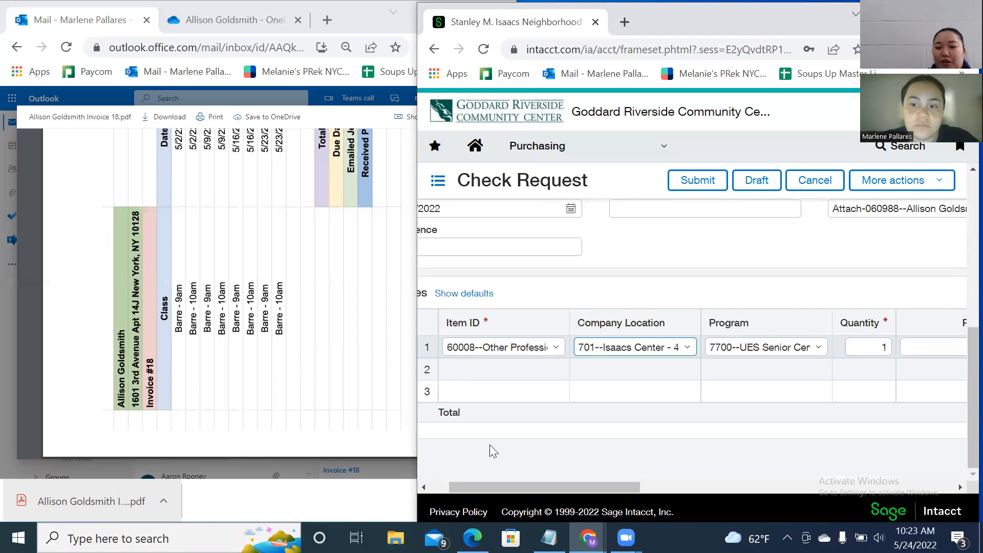
Enter a price of 520.00 on the first entry so its extended price reads 520.00.
drag(559, 486, 605, 485)
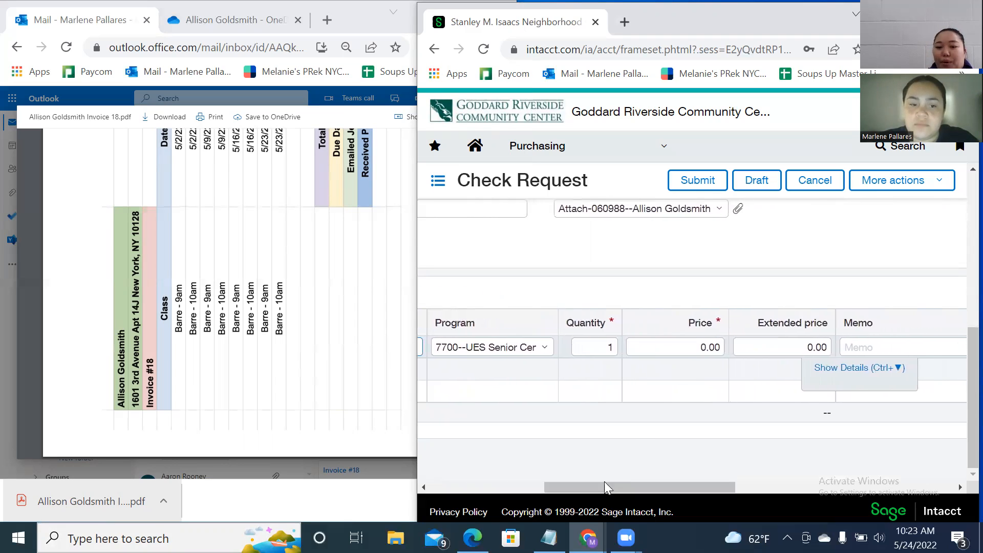
scroll(264, 418, up, 4)
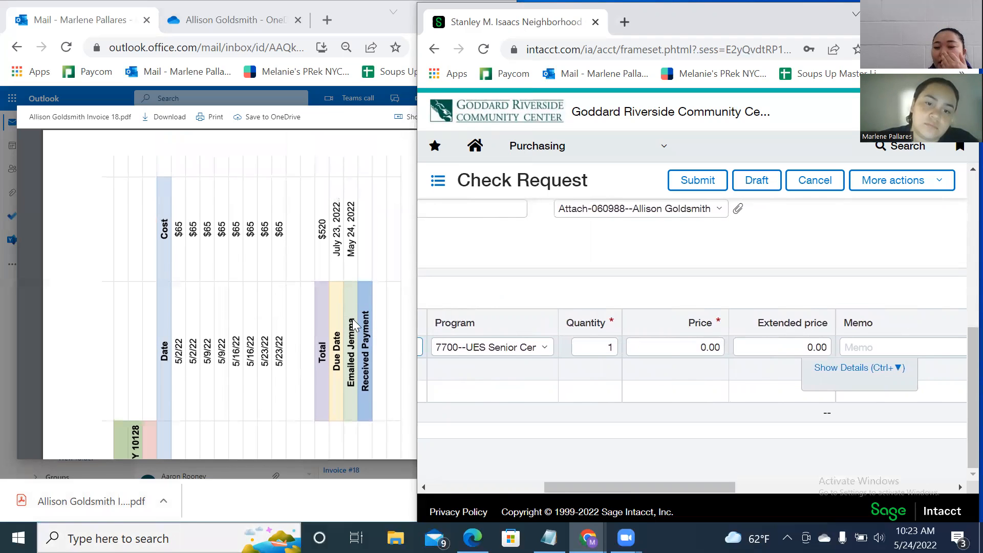
click(706, 347)
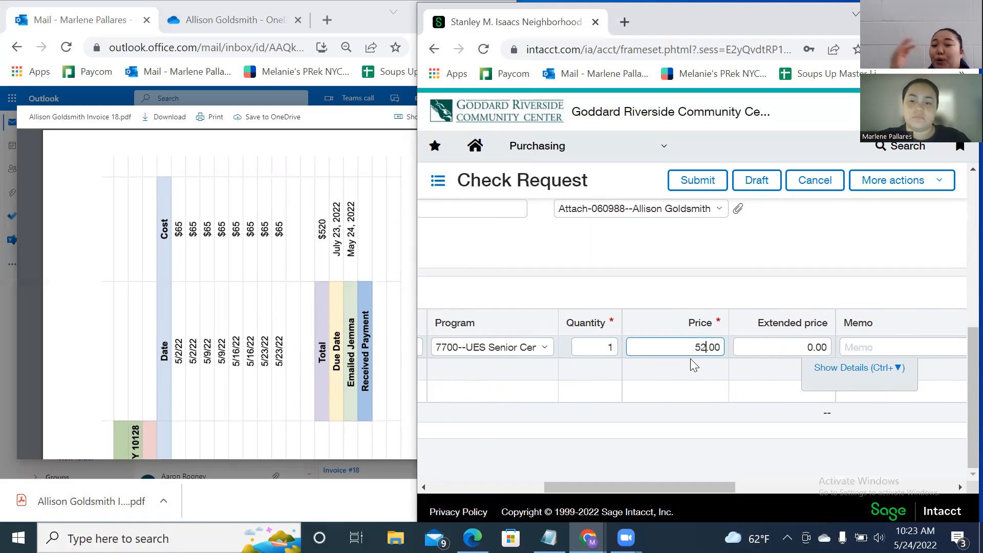
click(775, 347)
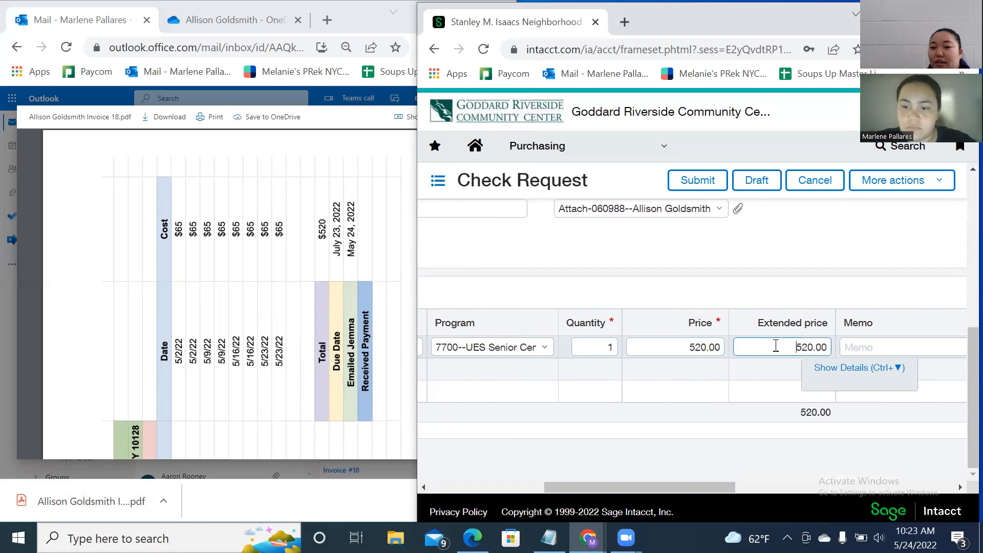
click(917, 346)
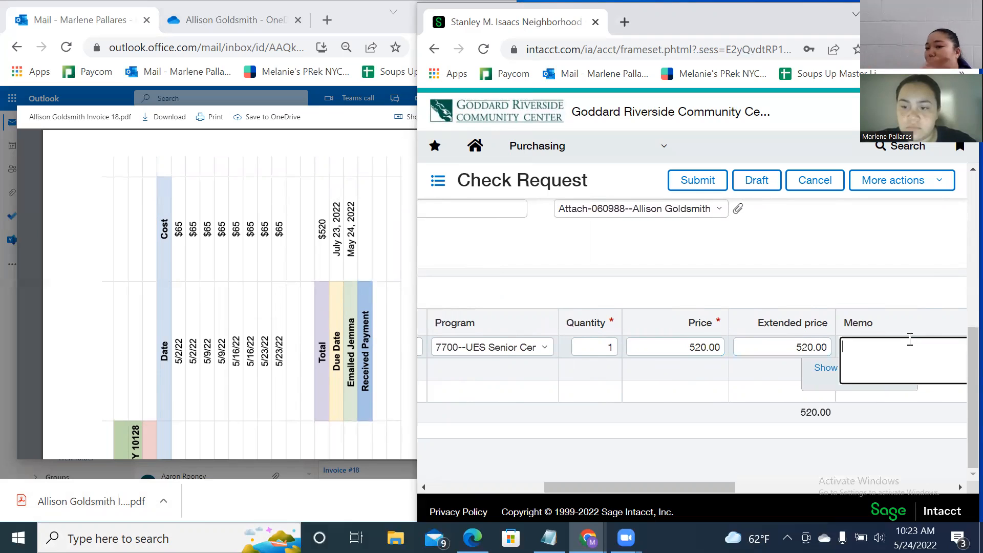
click(853, 264)
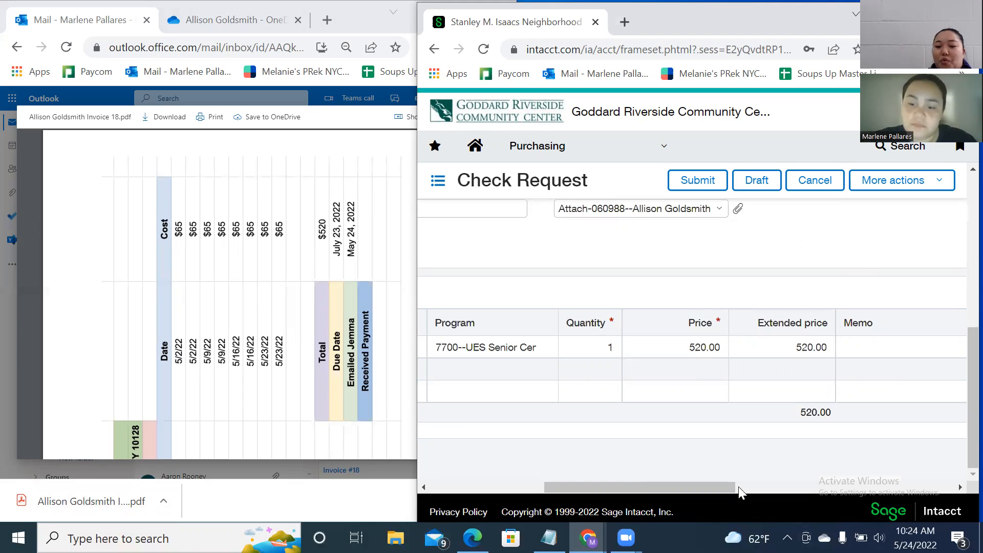
Search 'nycdft' in Funding Source and select 12216--NYCDFTA-Isaacs Sr. Center.
drag(724, 486, 842, 473)
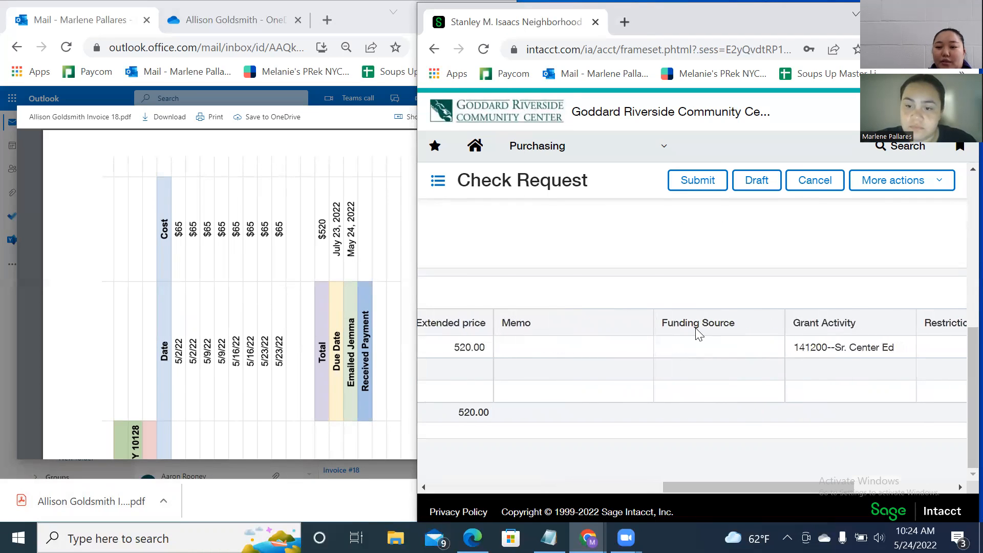
click(694, 343)
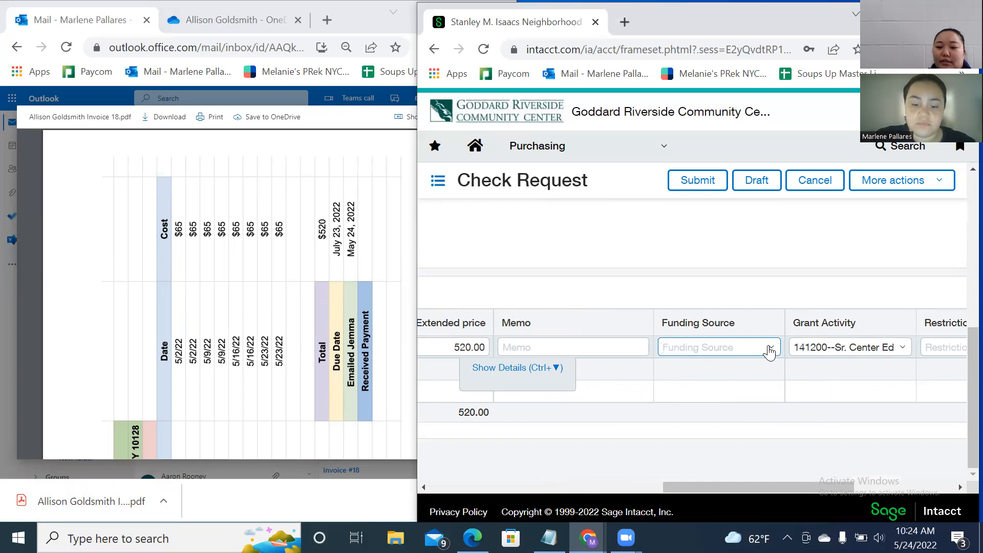
text(nyc)
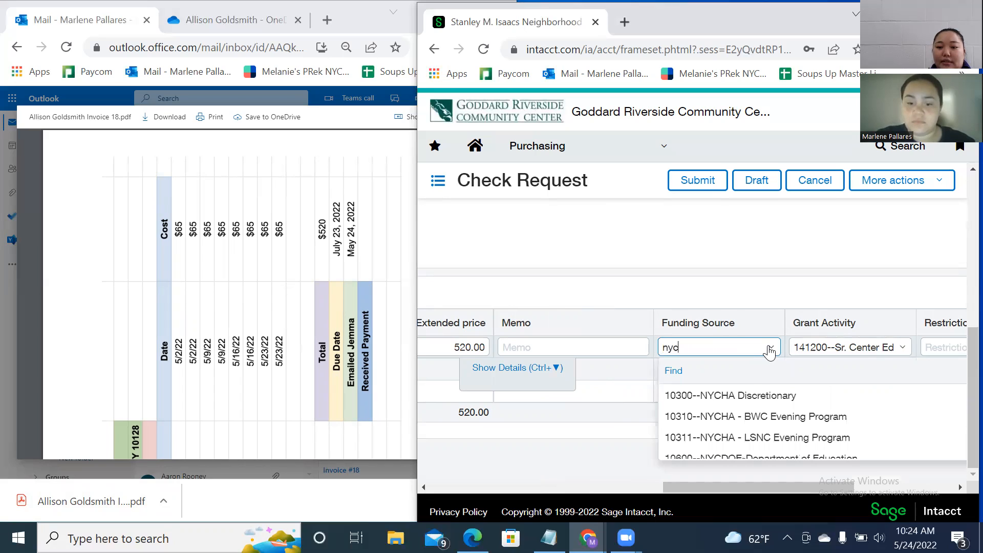
text(d)
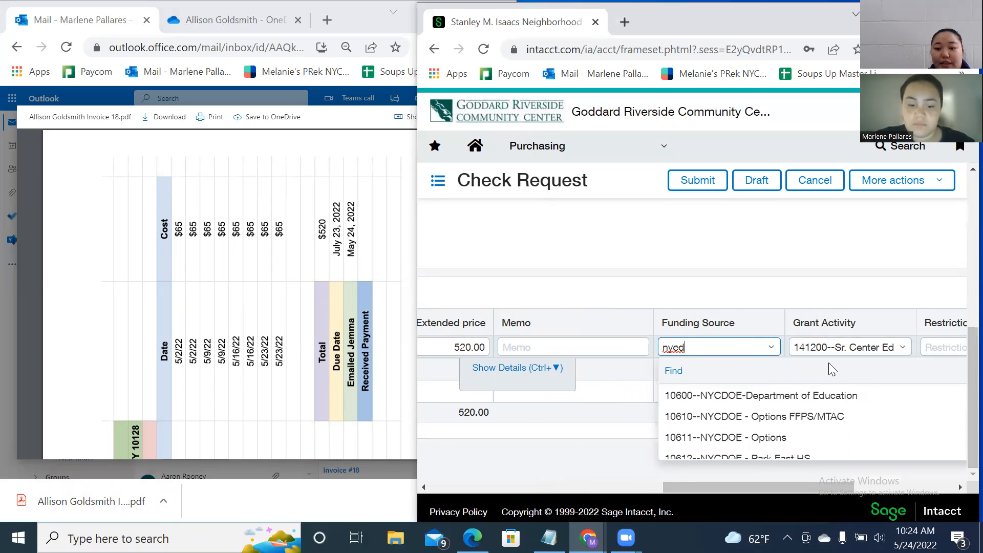
text(ft)
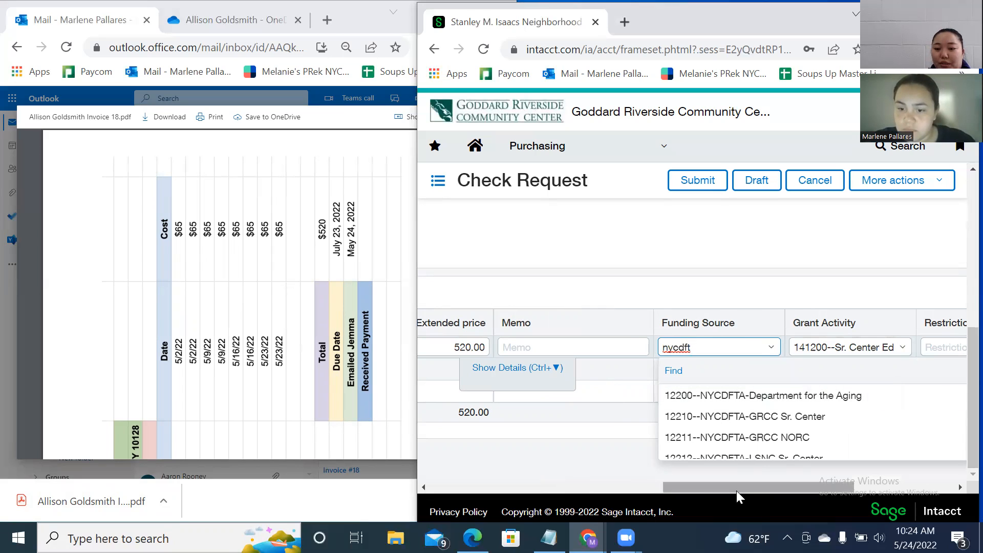
drag(736, 491, 773, 492)
click(884, 403)
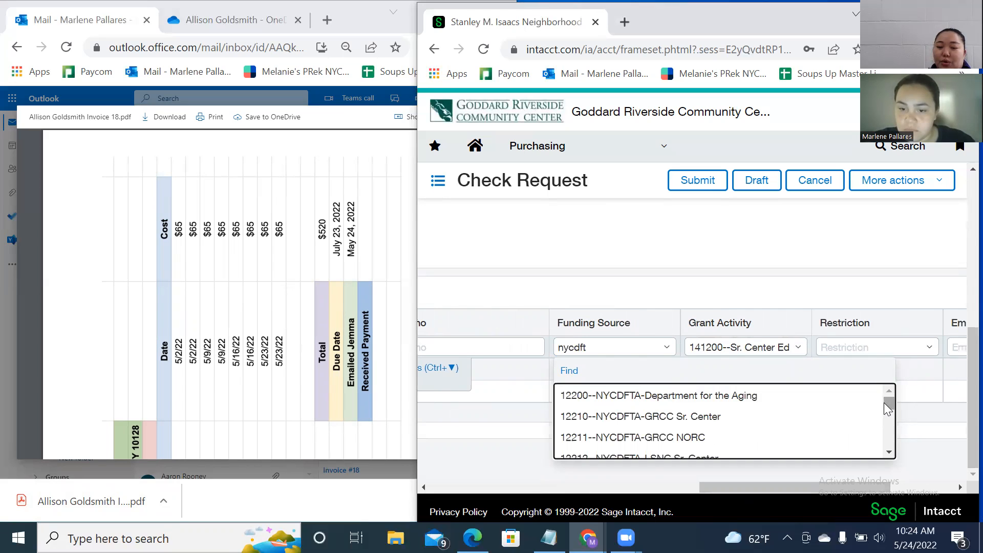
drag(889, 404, 887, 434)
click(685, 412)
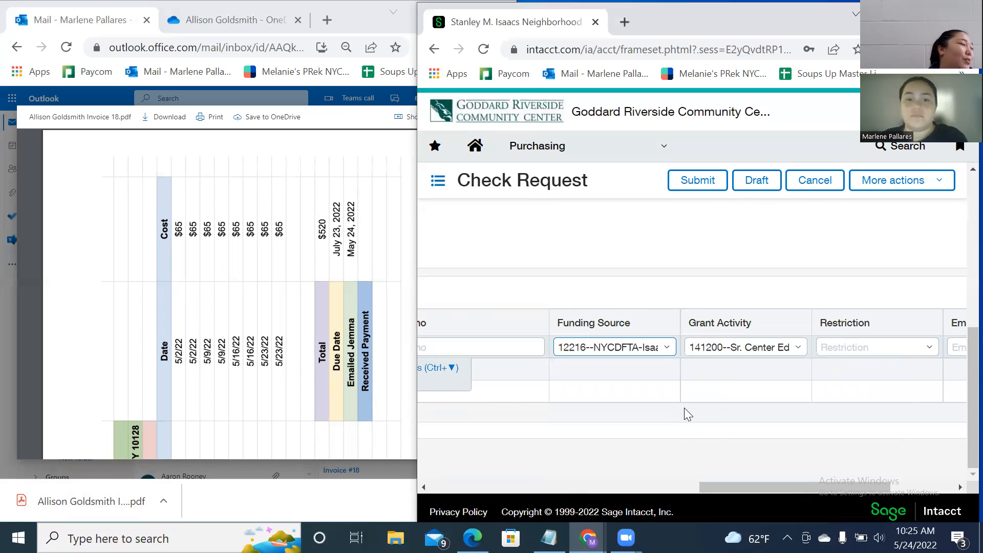
Set the entry's restriction to 10--Unrestricted, leaving the employee blank.
drag(818, 486, 848, 472)
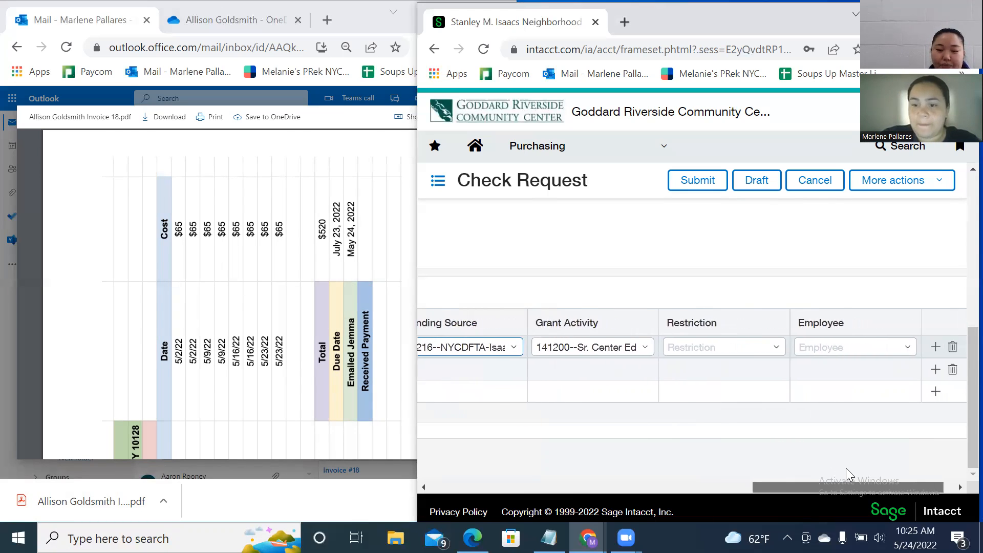
click(778, 346)
click(740, 395)
click(875, 349)
click(905, 349)
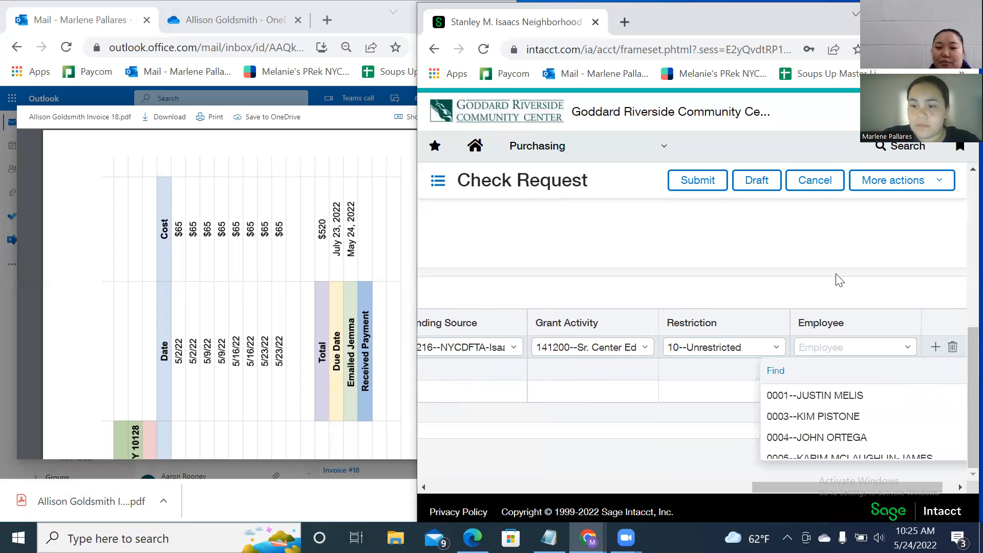
click(837, 297)
Review the completed check request and submit it.
drag(807, 484, 509, 489)
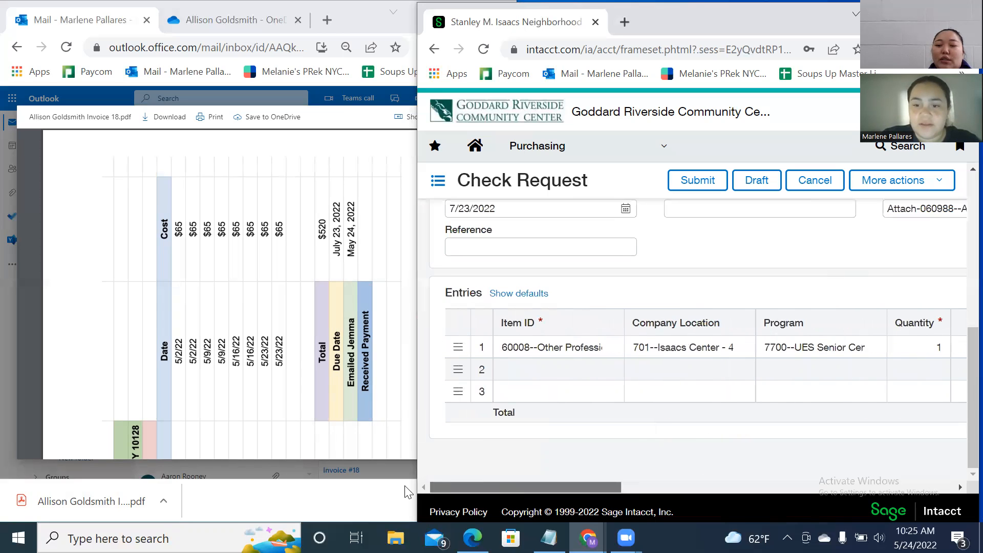
scroll(697, 431, up, 5)
scroll(701, 436, down, 6)
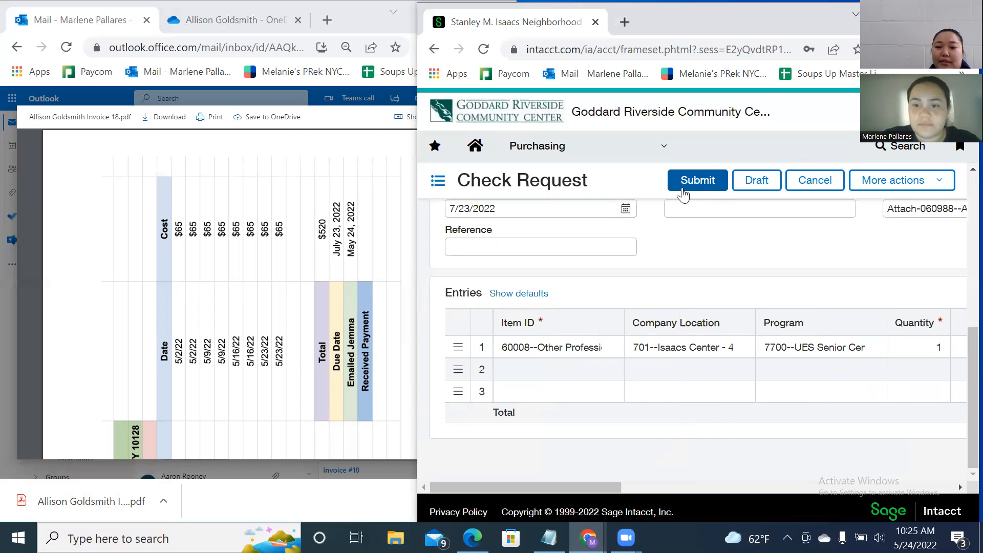
scroll(573, 444, up, 2)
scroll(588, 441, up, 4)
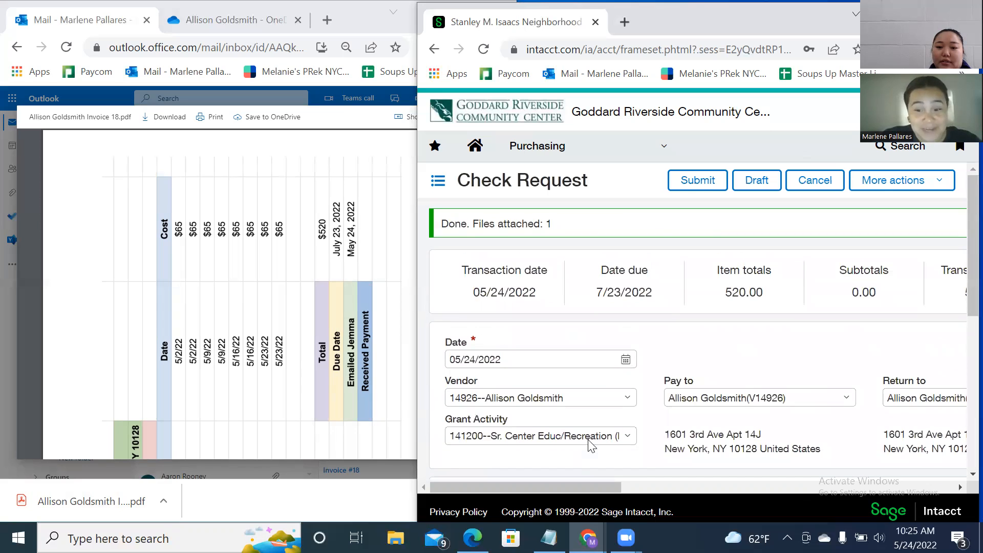
scroll(587, 430, down, 2)
scroll(605, 400, down, 4)
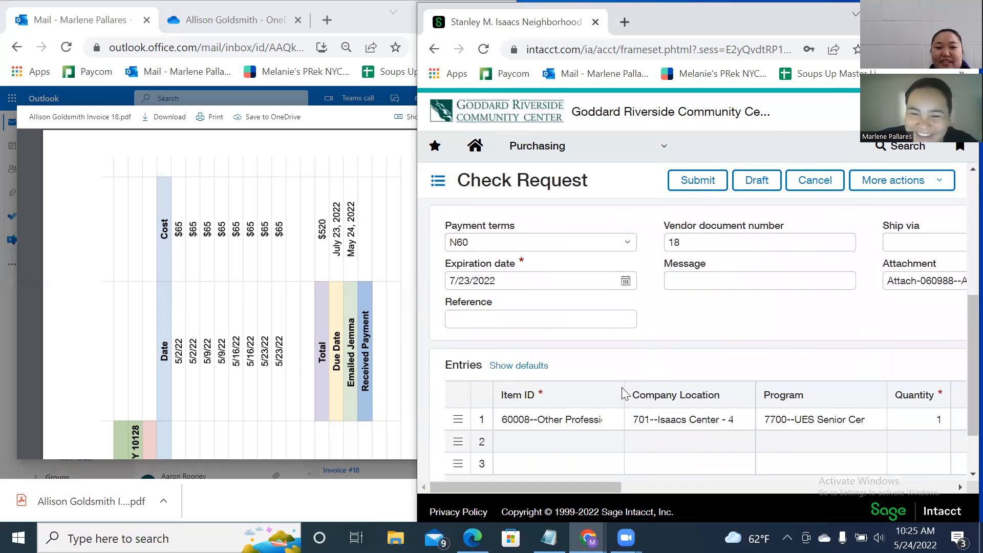
scroll(637, 383, up, 6)
click(692, 177)
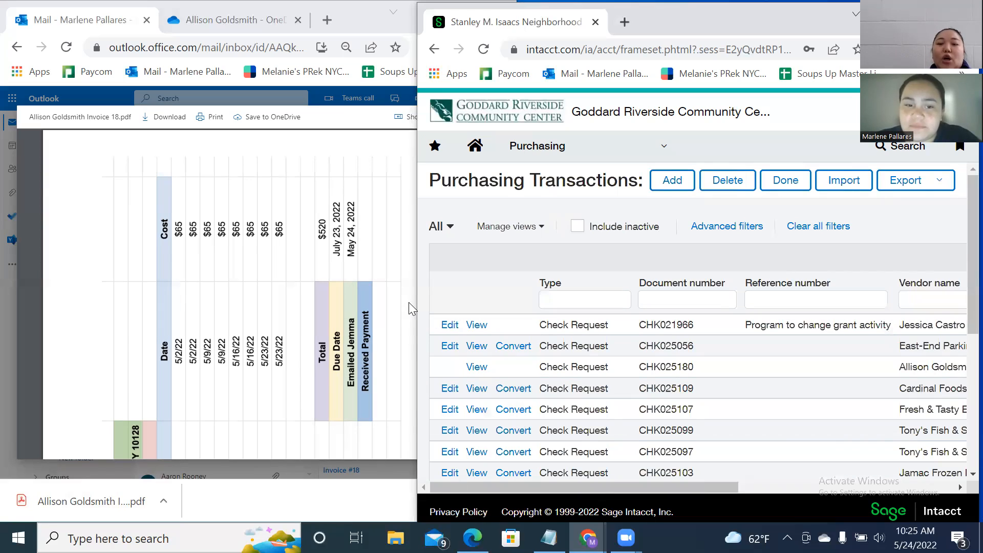
Drag the downloaded Invoice 18 PDF into the vendor's OneDrive folder to upload it.
scroll(279, 340, down, 3)
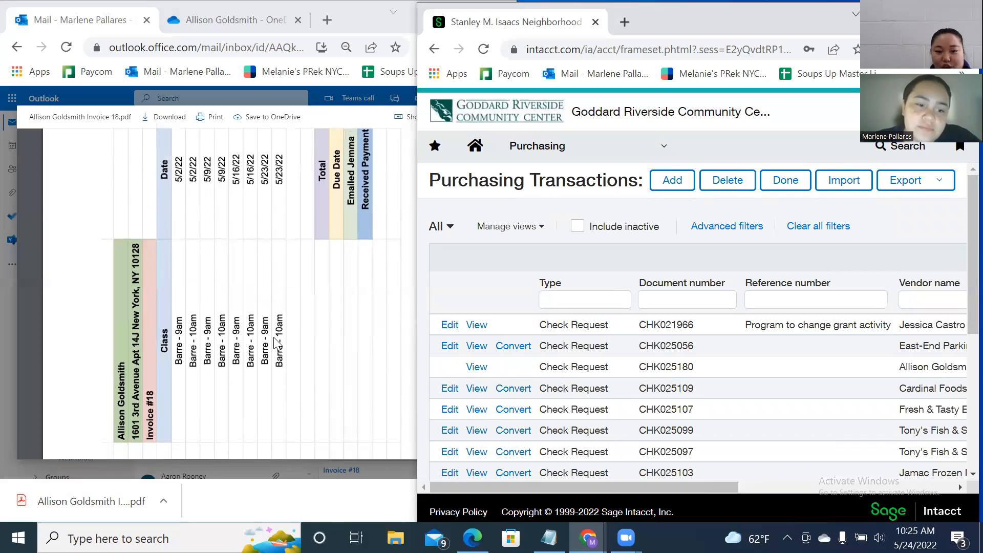
scroll(277, 340, up, 3)
click(332, 114)
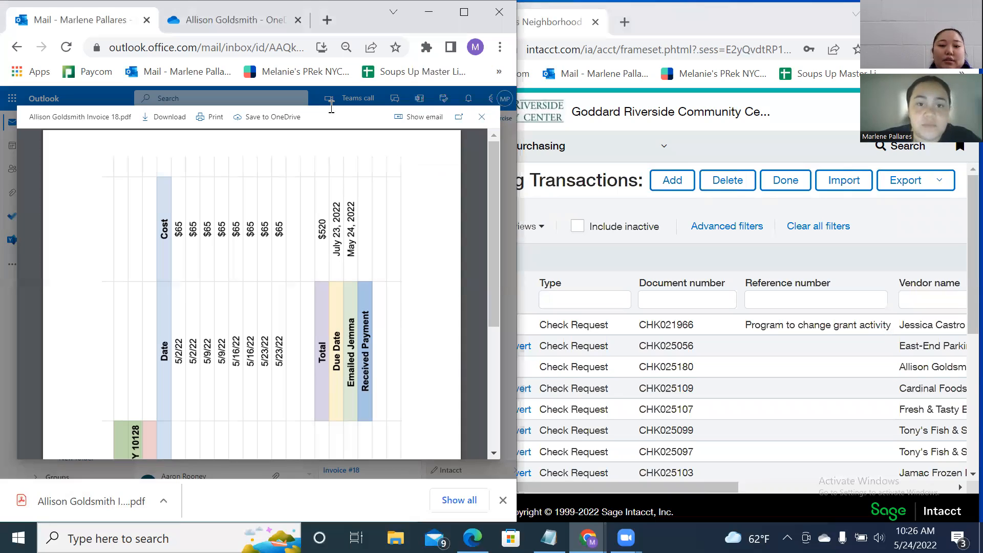
click(247, 23)
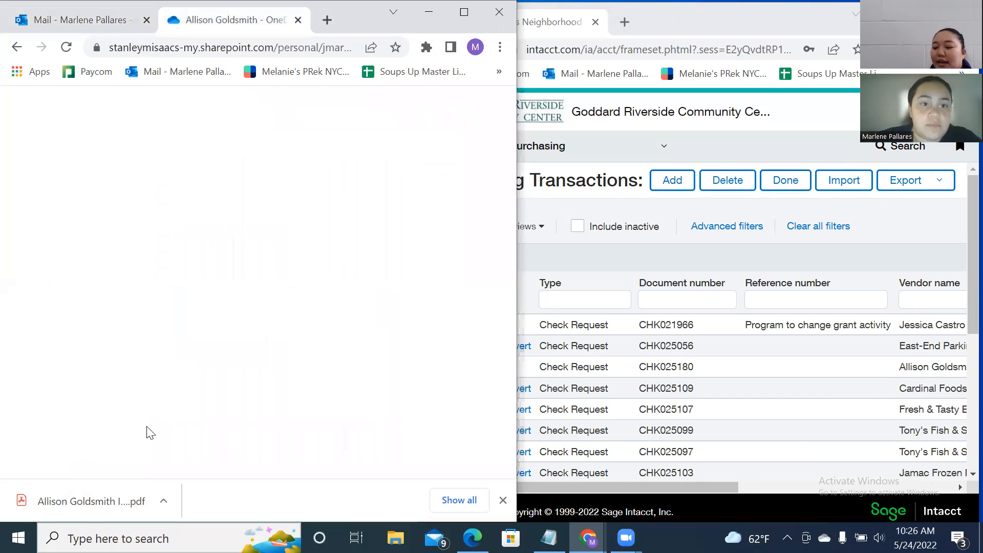
scroll(175, 339, down, 1)
scroll(179, 326, up, 1)
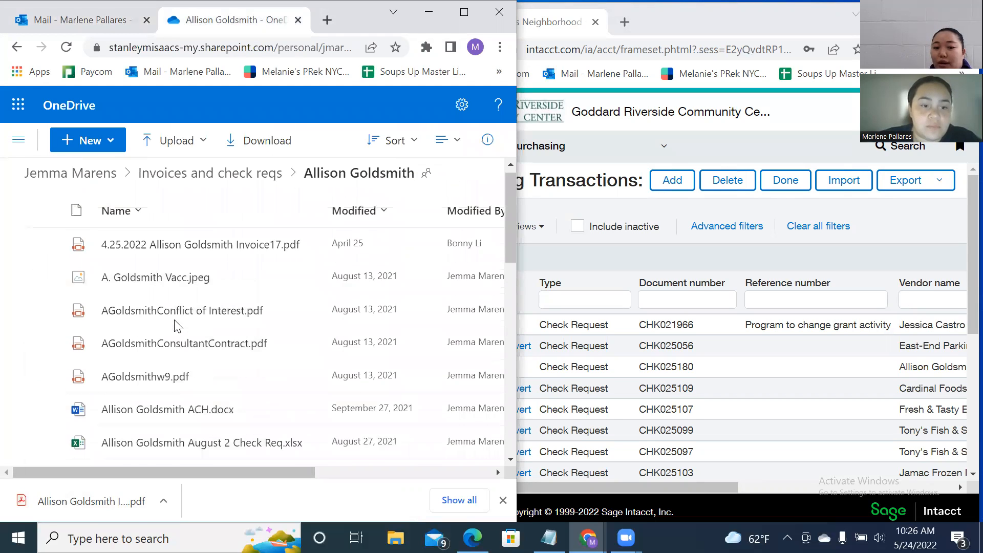
drag(136, 489, 170, 306)
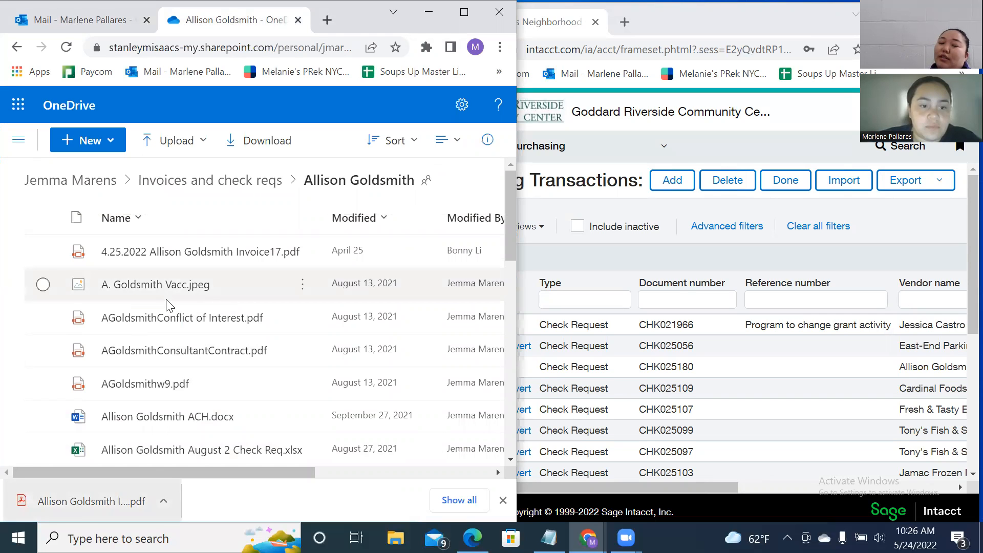
scroll(179, 338, down, 10)
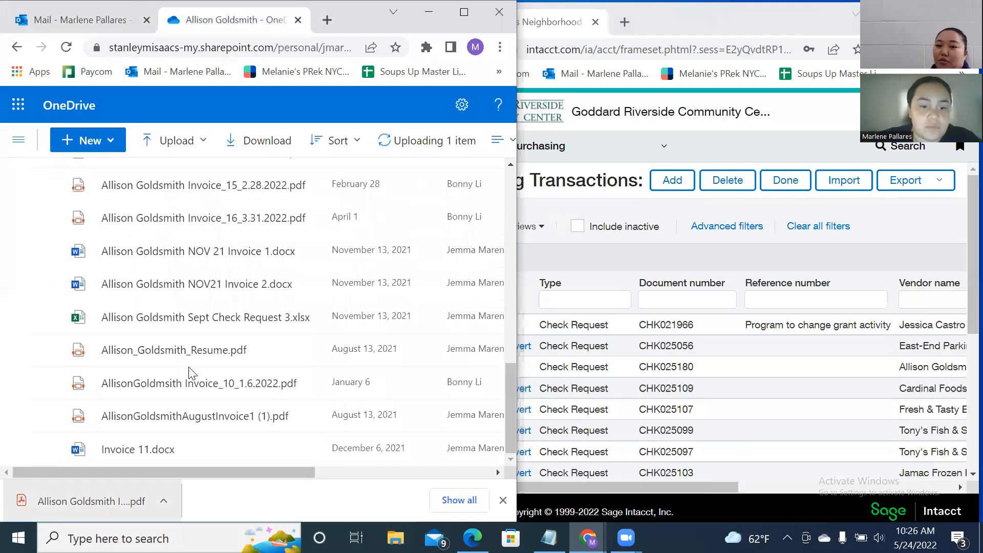
scroll(189, 373, up, 10)
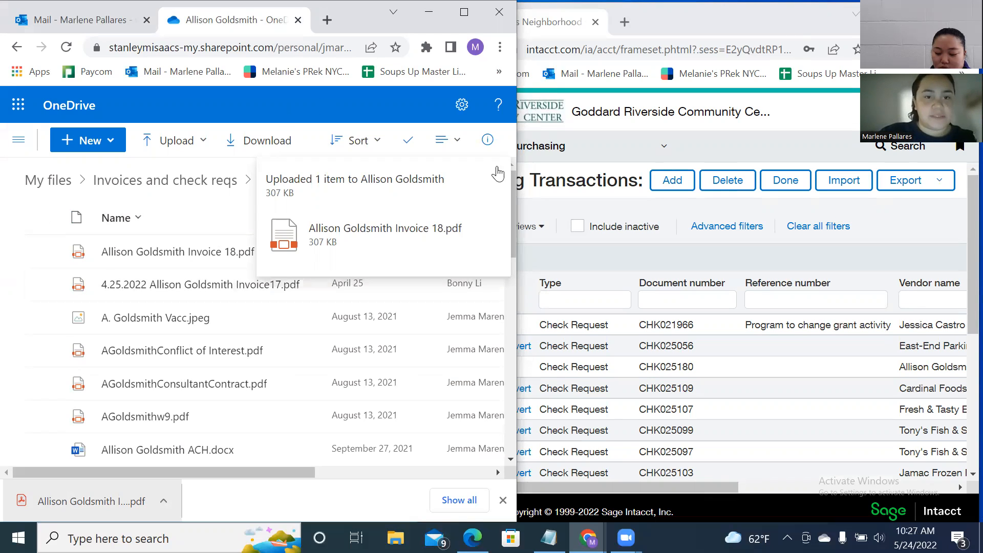
Open Invoice 18.pdf from the vendor's OneDrive folder in the viewer and maximize Chrome.
click(169, 218)
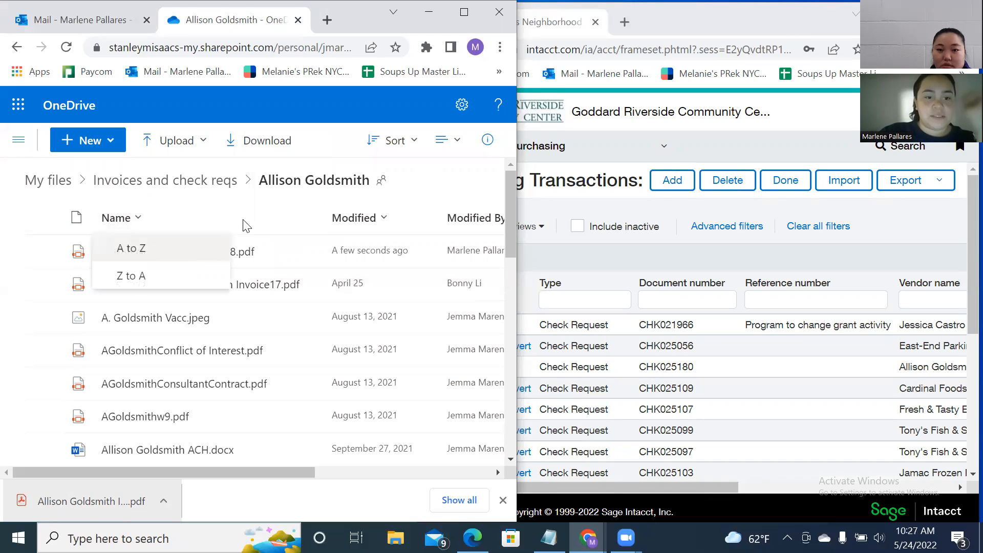
click(448, 192)
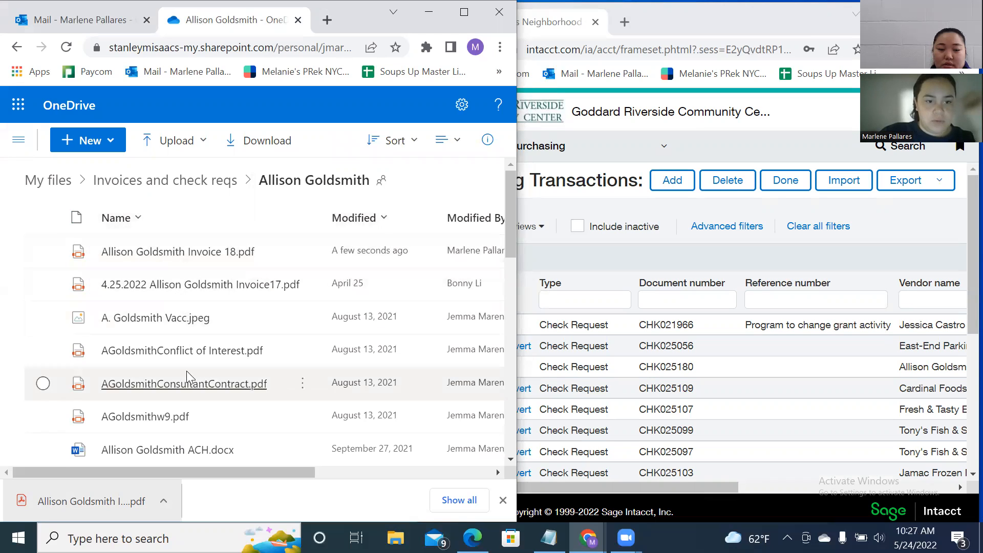
right_click(183, 258)
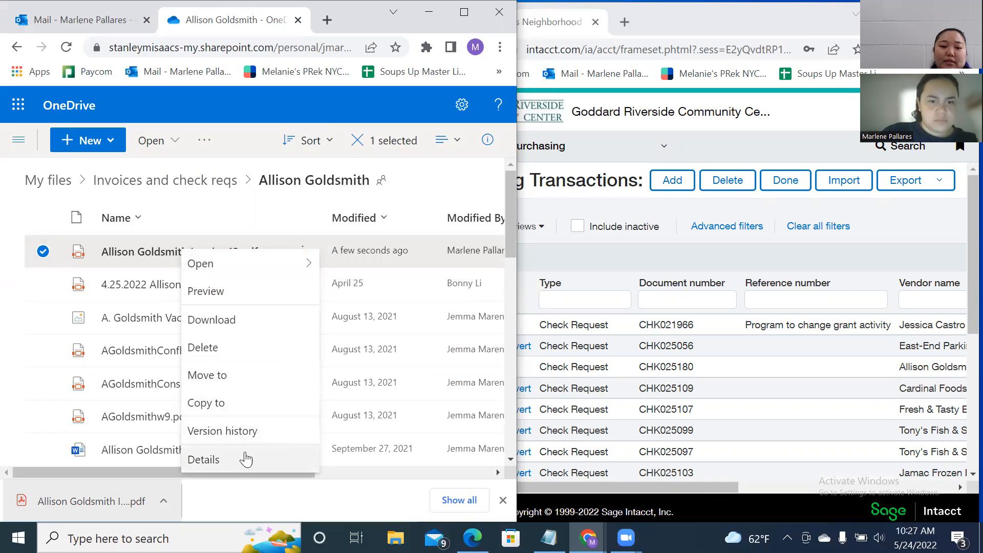
click(420, 203)
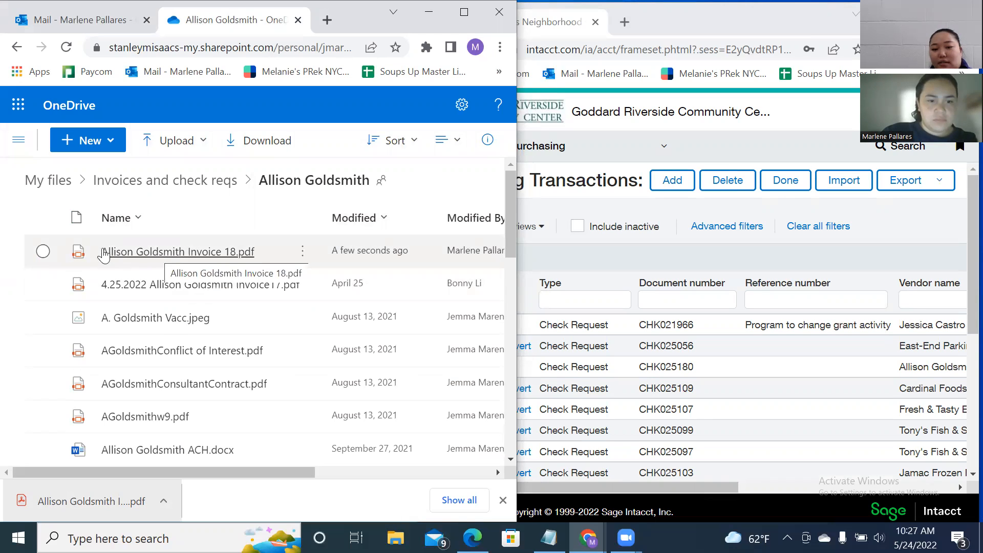
click(38, 258)
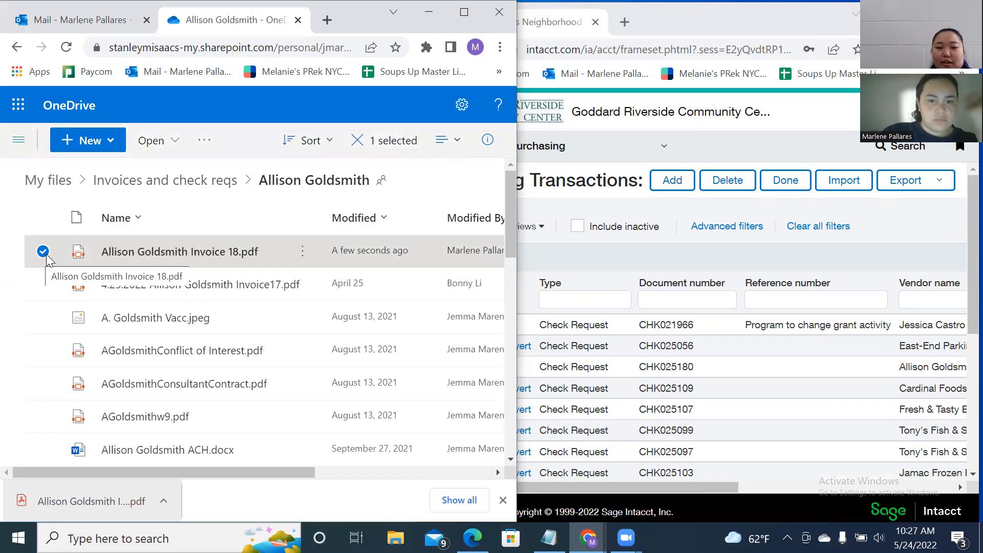
click(43, 252)
right_click(310, 249)
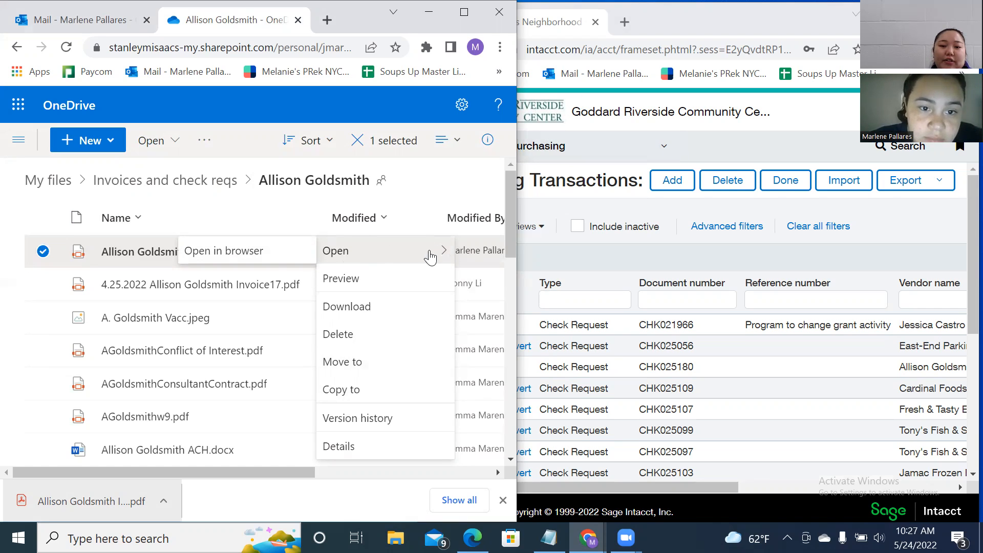
click(128, 253)
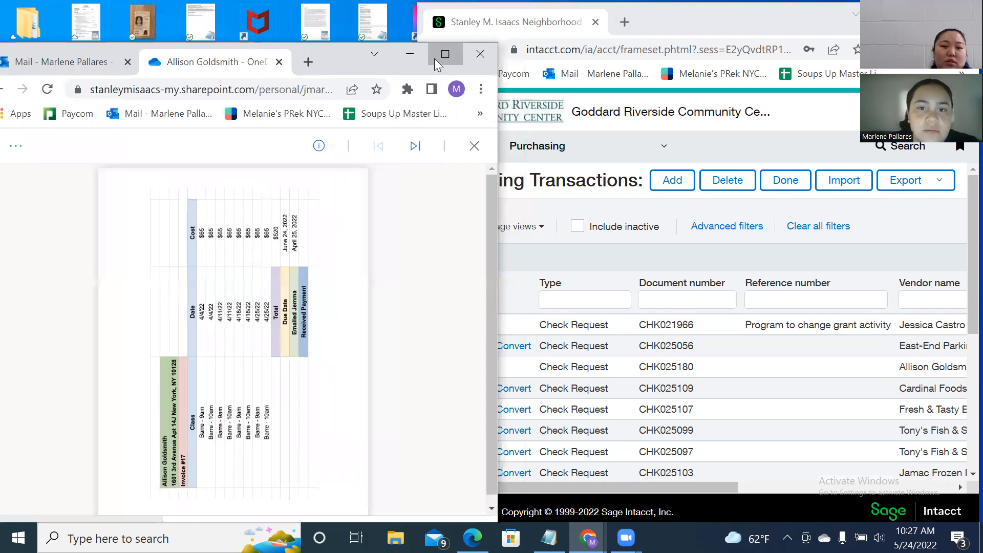
key(super+Up)
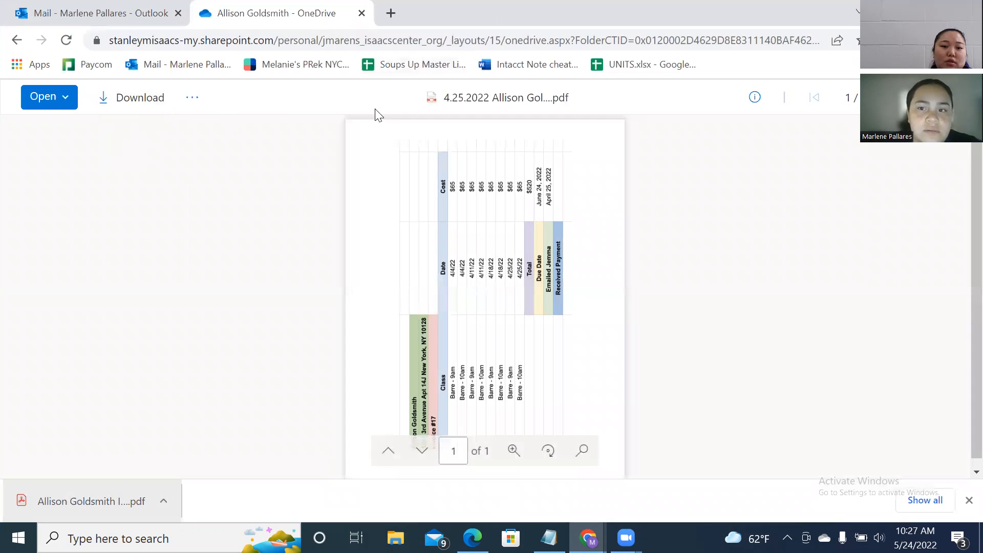
Open the Invoice 18 PDF in a browser tab, check its details pane, then return to the folder list.
click(49, 101)
click(65, 127)
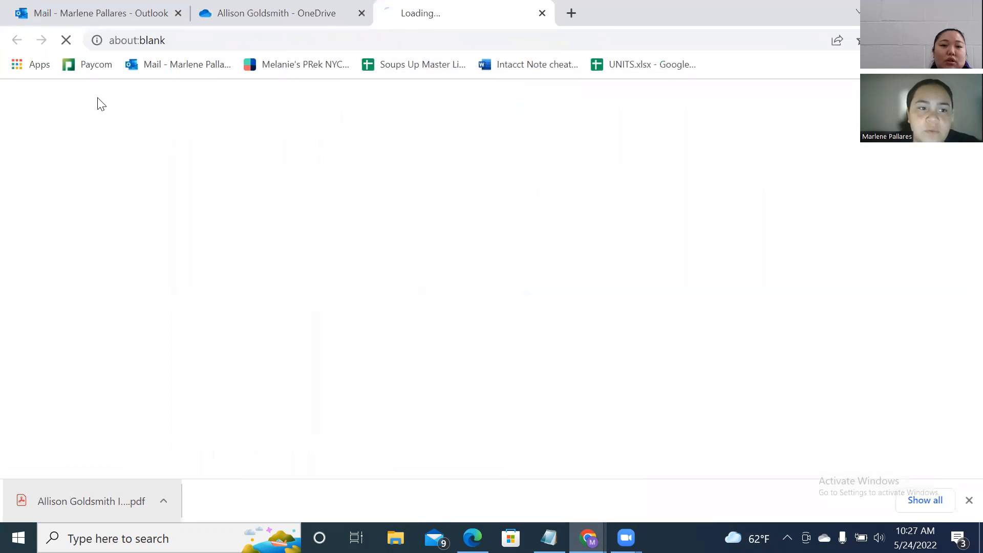
click(225, 16)
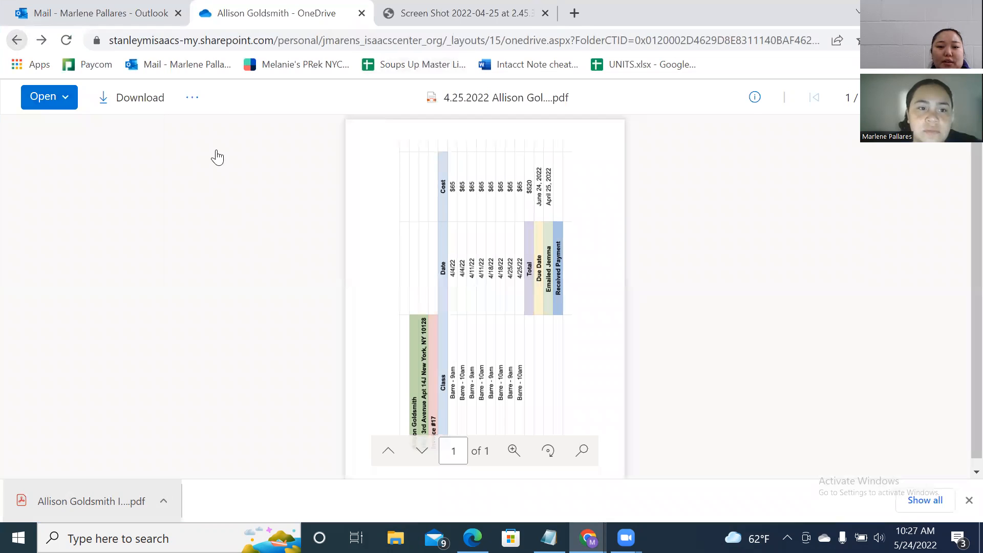
click(192, 98)
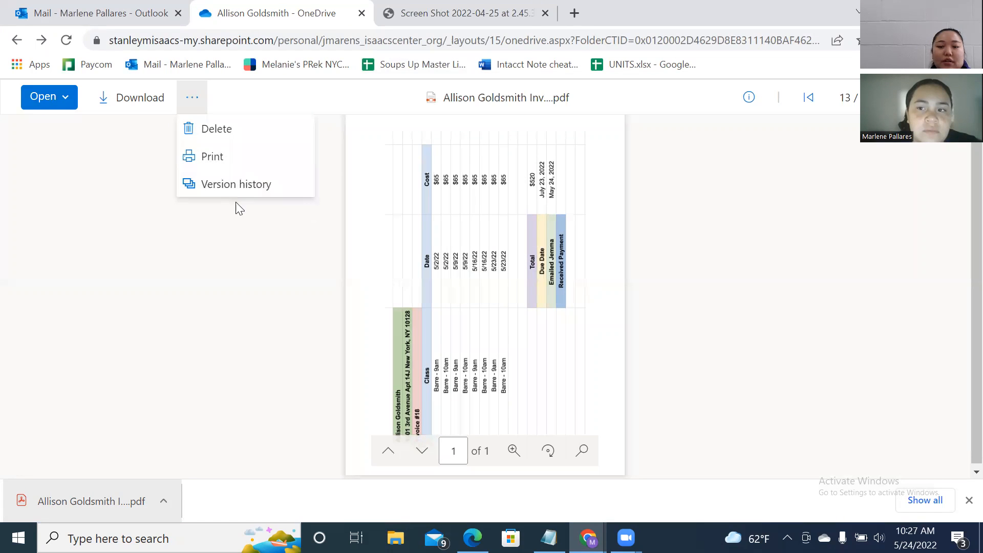
click(744, 105)
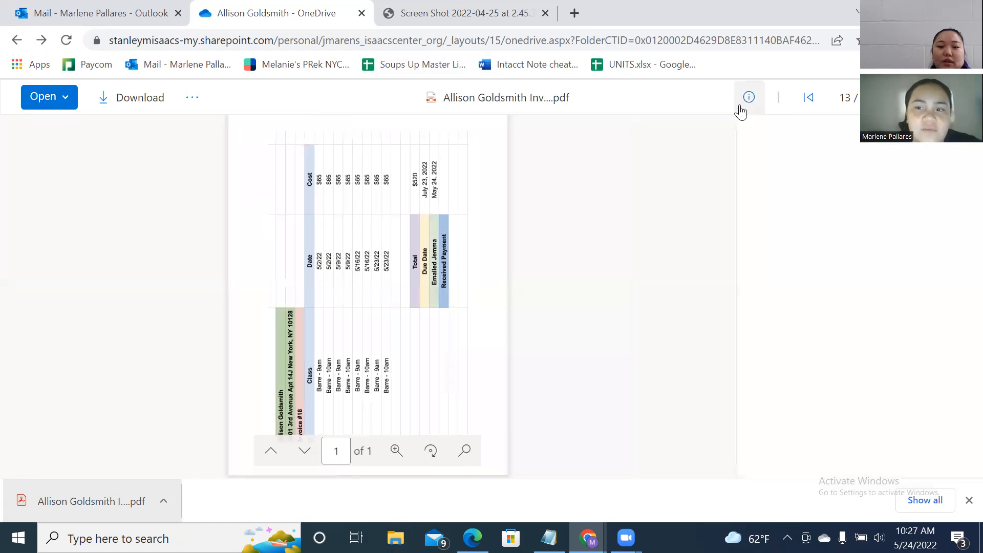
click(428, 15)
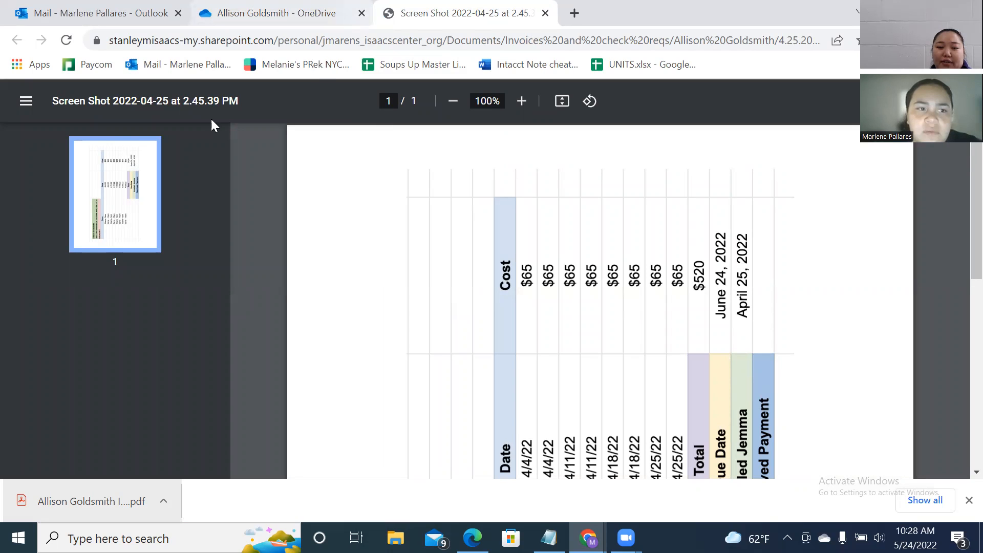
click(217, 14)
click(17, 40)
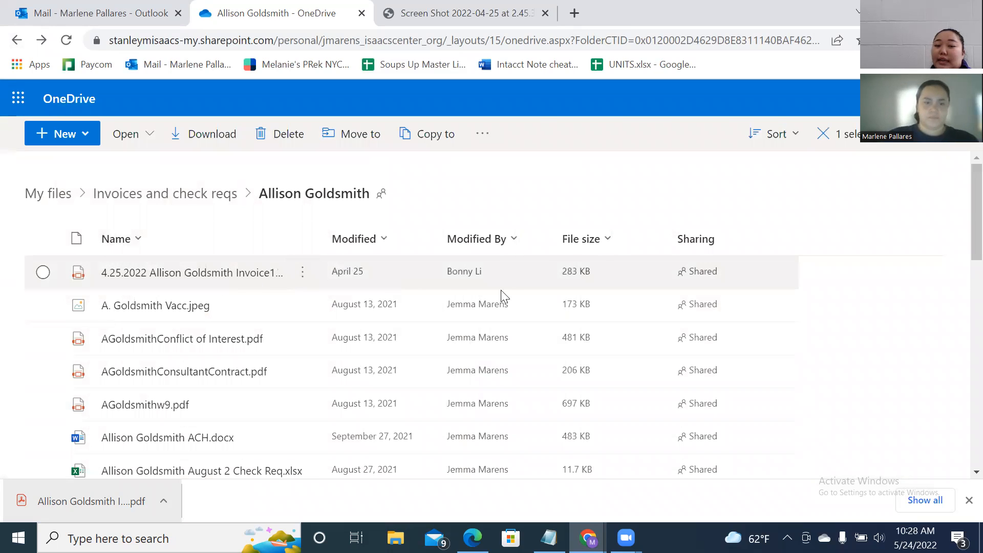
scroll(194, 306, down, 5)
scroll(212, 303, up, 5)
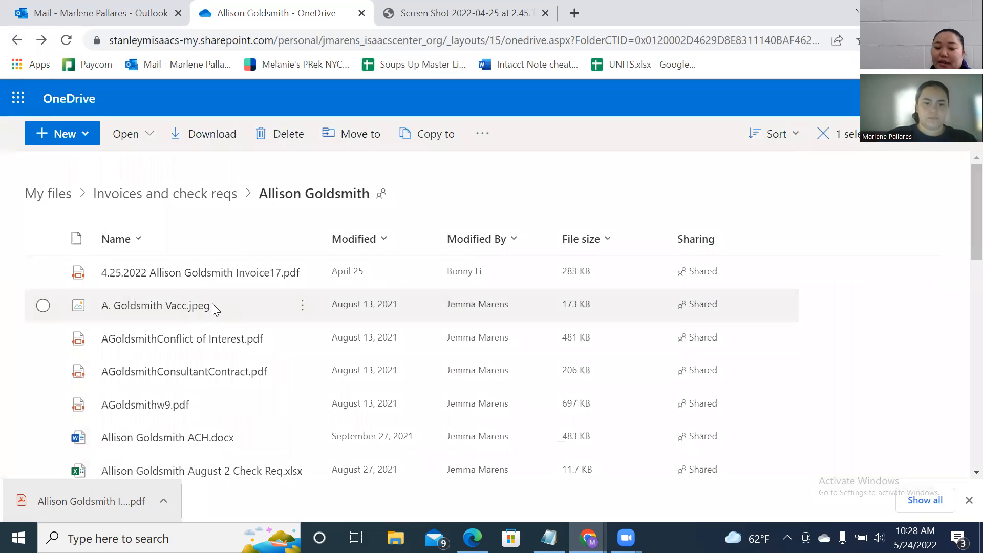
scroll(212, 303, down, 15)
scroll(256, 443, up, 15)
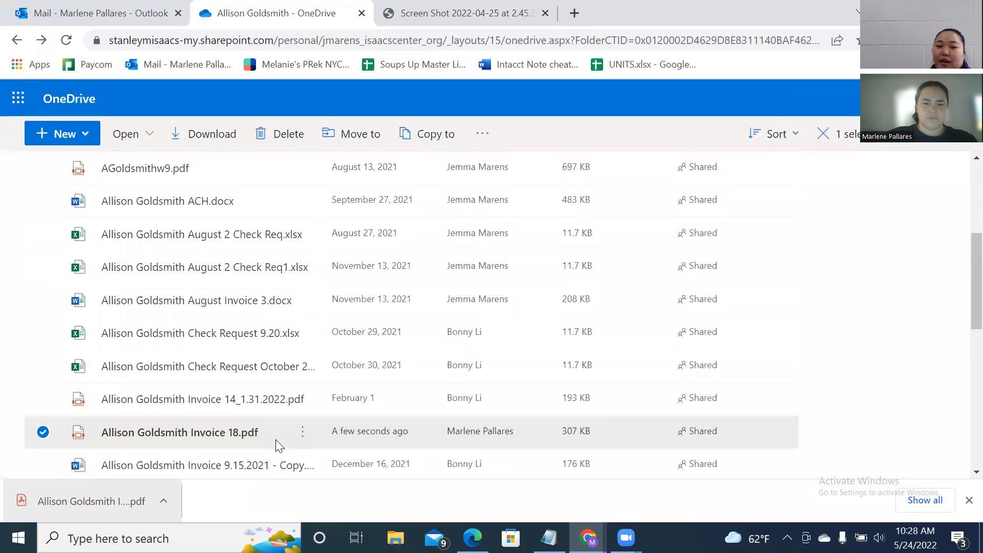
Close the separate PDF tab and go back to the Outlook mail tab.
click(398, 23)
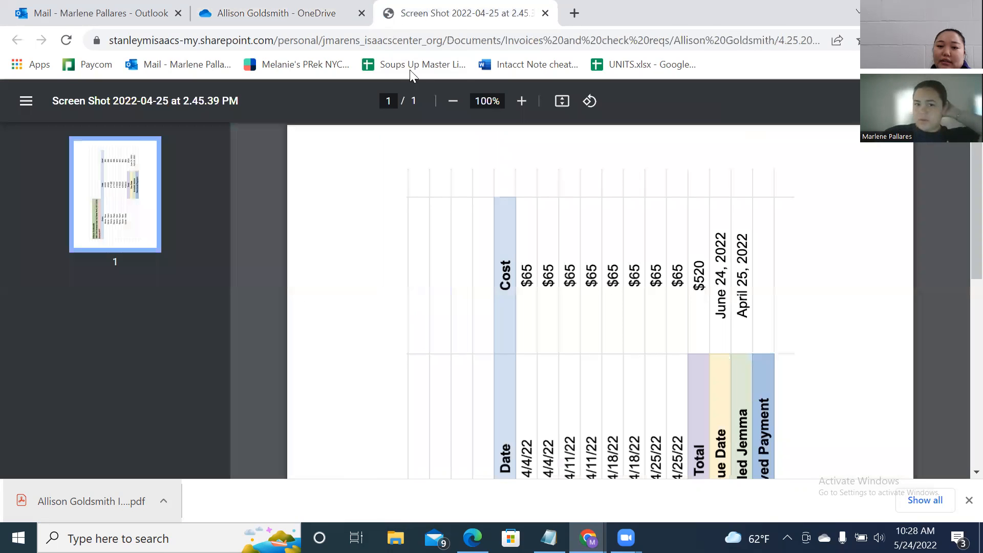
drag(435, 83, 475, 92)
click(719, 94)
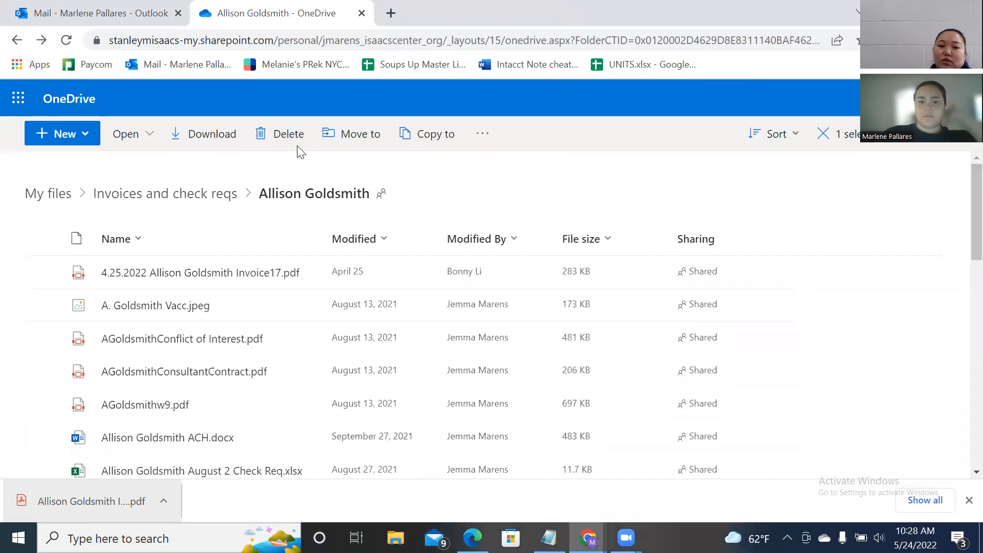
click(126, 23)
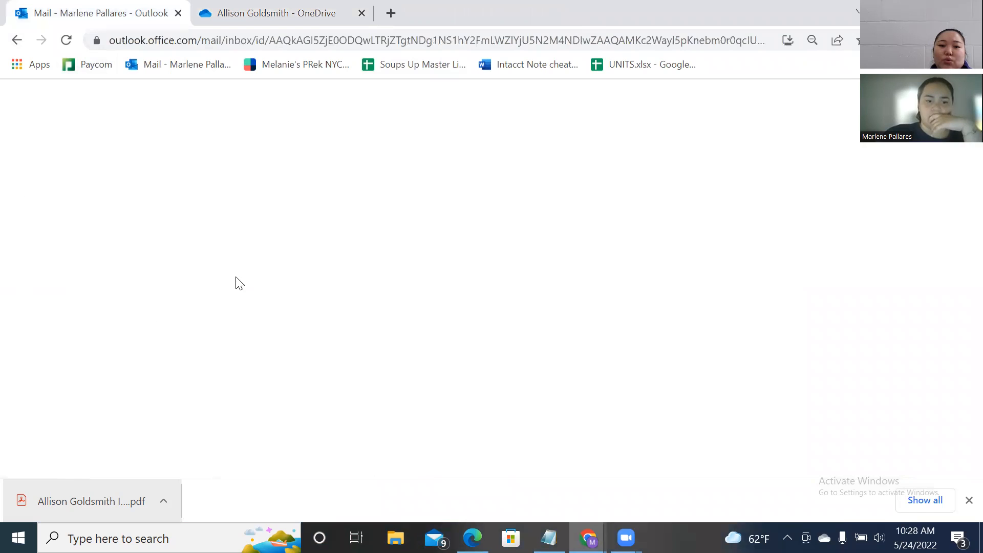
Compare the downloaded Invoice 18 PDF with the Outlook attachment, then return to the OneDrive folder.
click(103, 501)
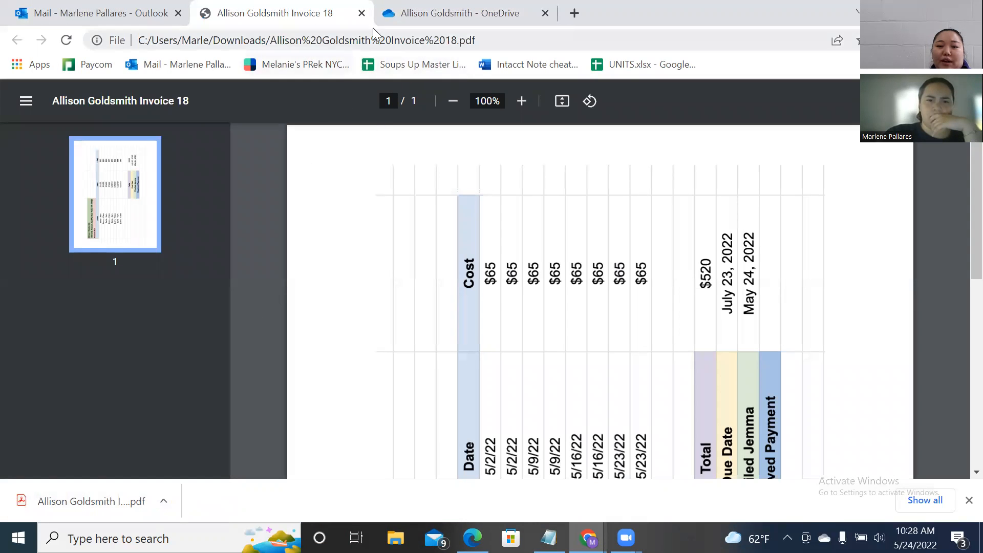
click(362, 13)
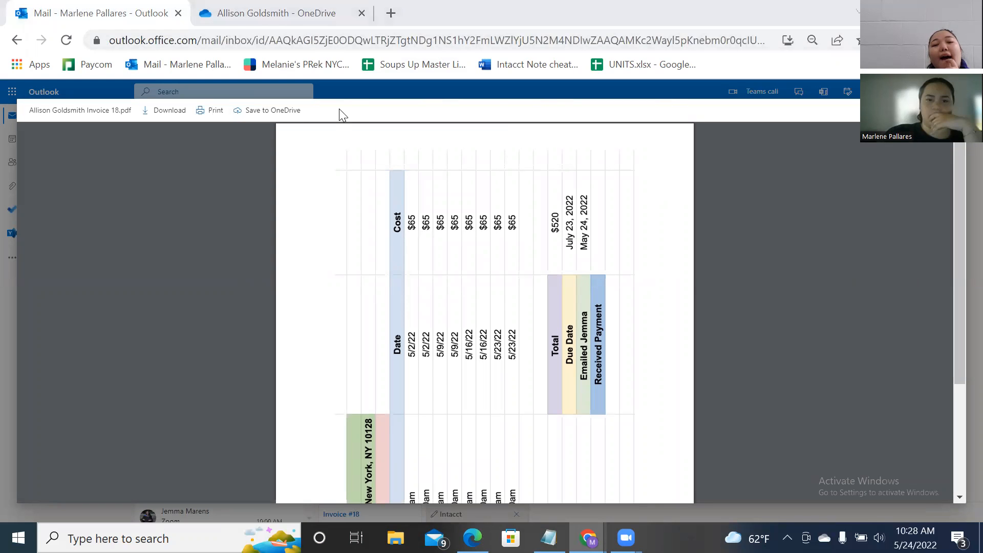
key(ctrl+Tab)
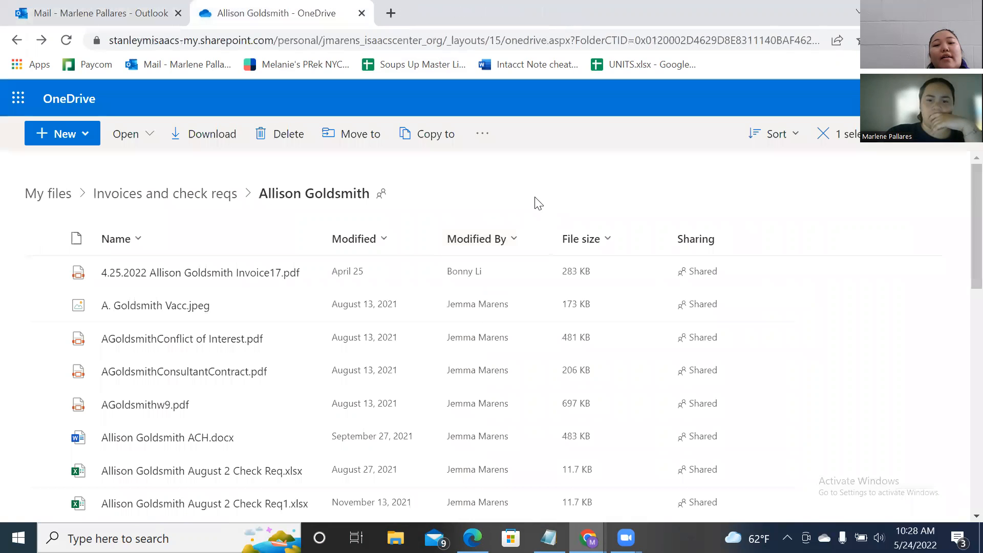
Delete Invoice 18.pdf from the vendor's OneDrive folder.
scroll(535, 202, down, 5)
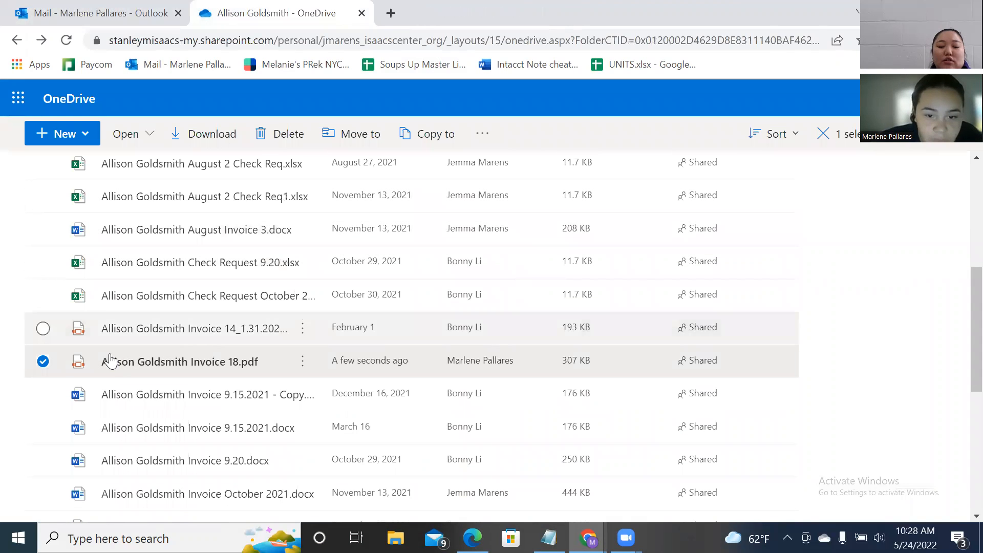
right_click(232, 376)
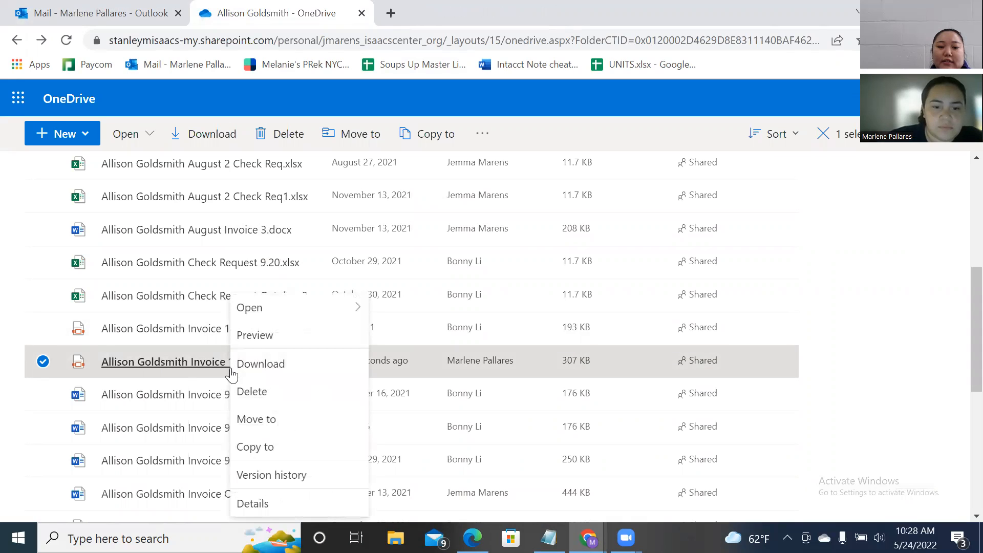
click(270, 396)
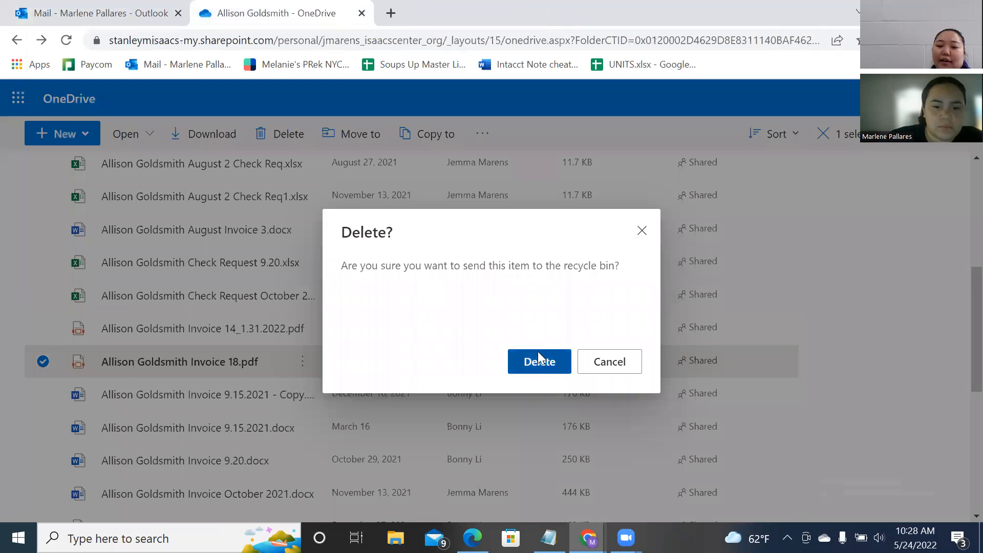
click(538, 357)
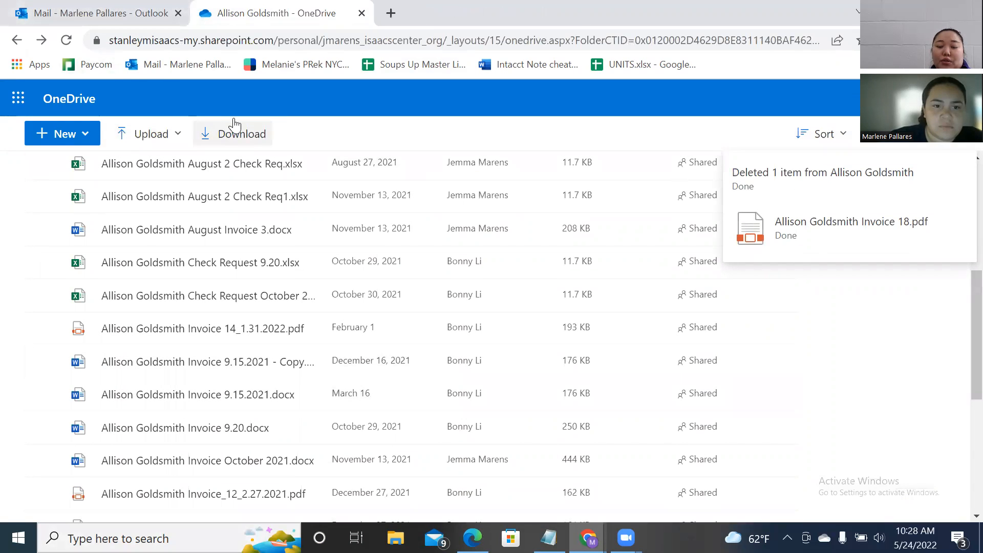
Glance at the invoice email, come back to OneDrive, and launch File Explorer.
click(125, 16)
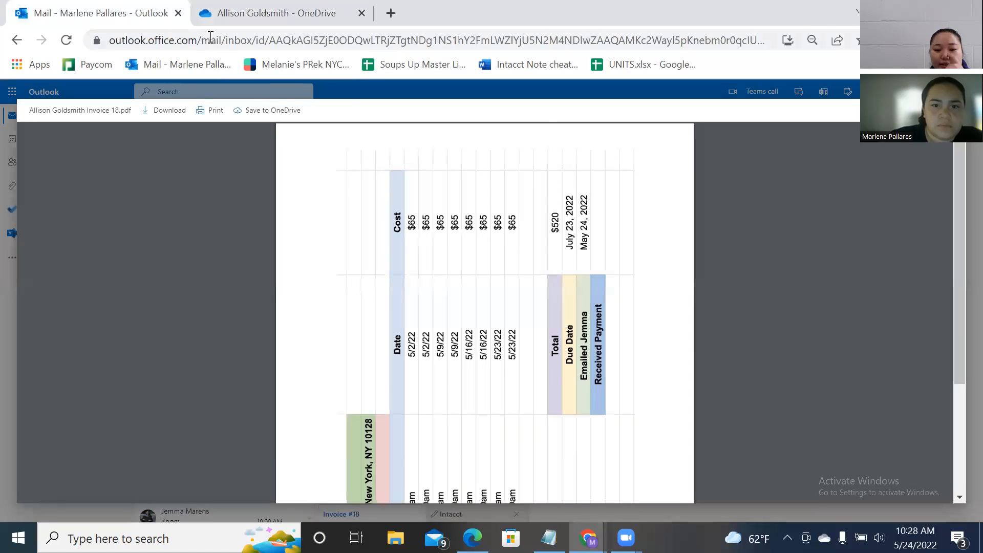
key(ctrl+Tab)
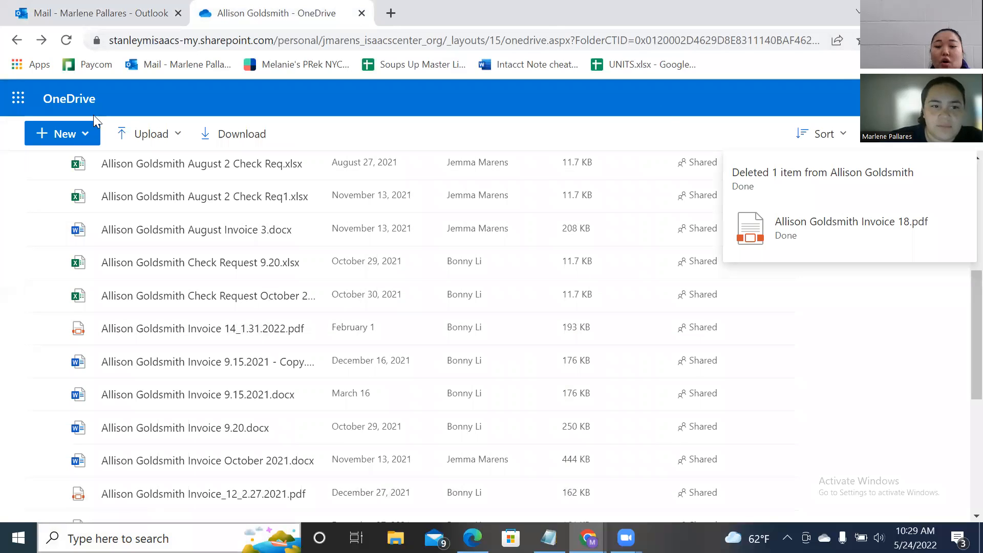
scroll(143, 429, down, 5)
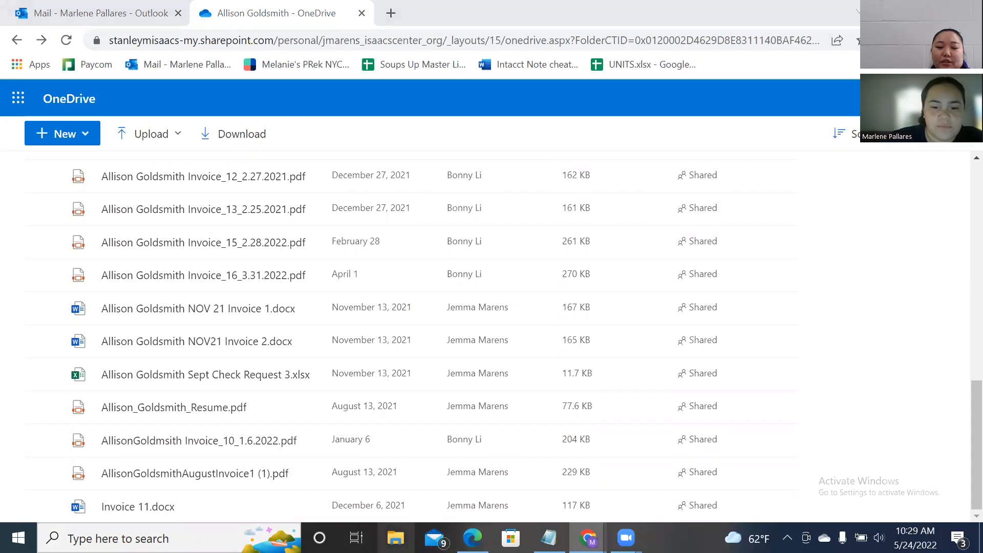
click(396, 537)
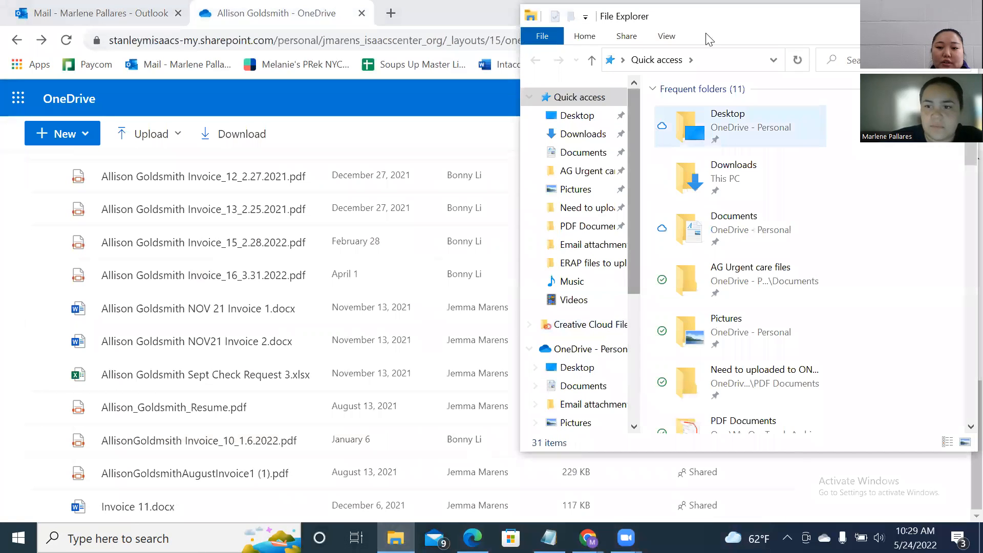
In Downloads, rename the Invoice 18 PDF, removing the consultant's name and the word Invoice.
click(569, 136)
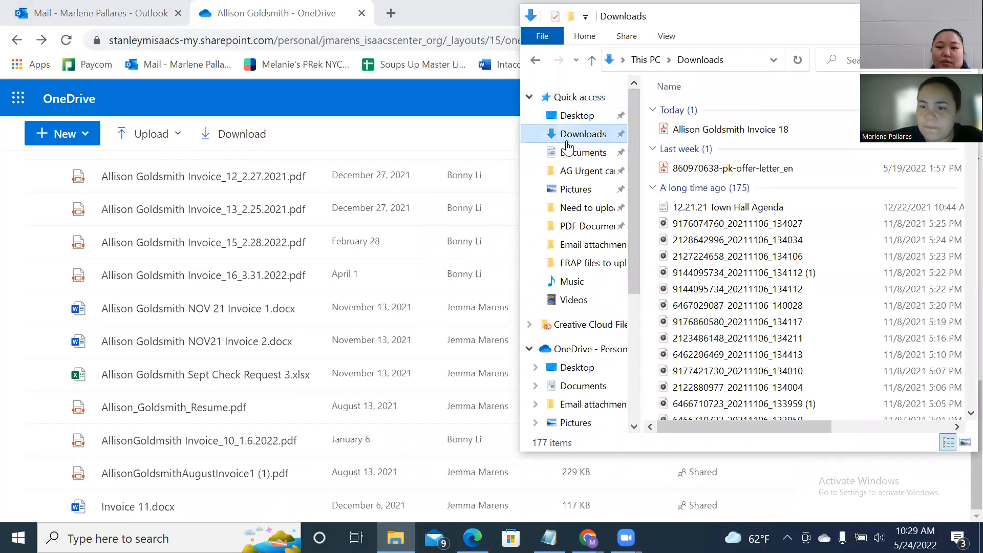
click(752, 129)
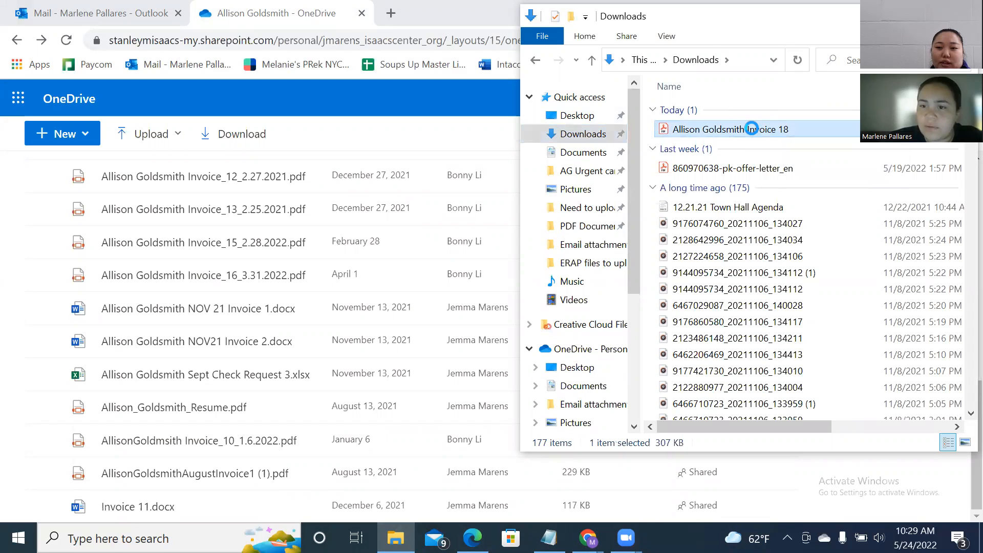
right_click(752, 129)
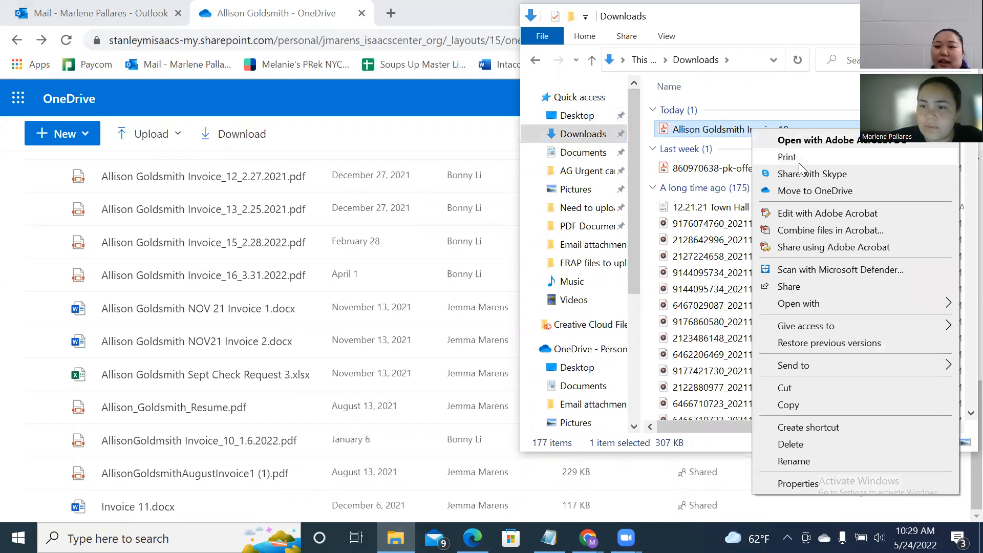
click(795, 461)
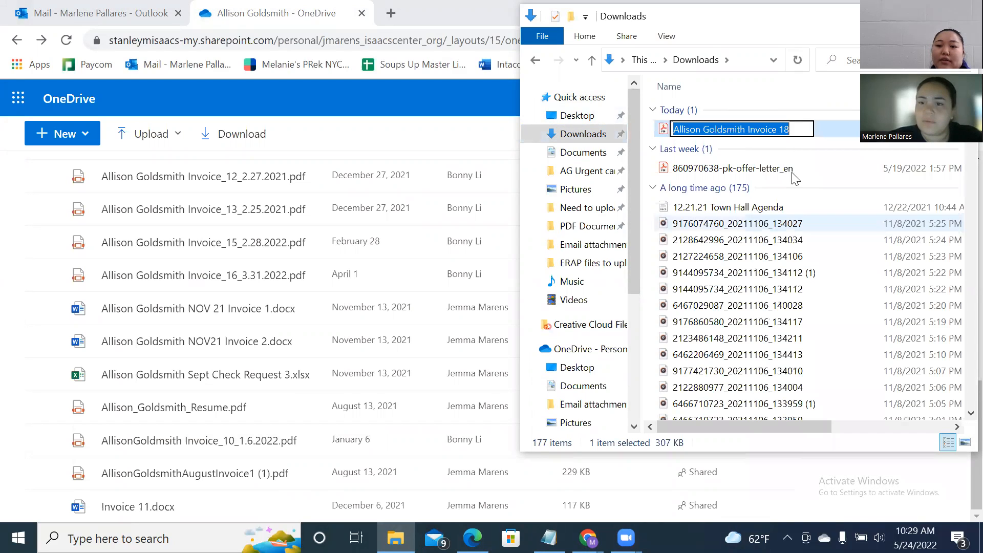
click(748, 129)
drag(748, 129, 672, 129)
key(BackSpace)
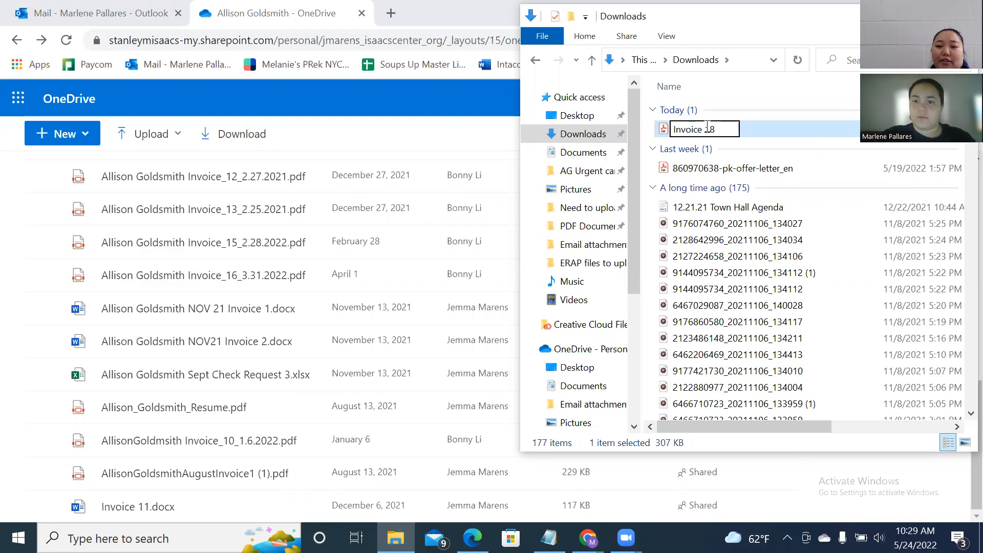
drag(707, 129, 650, 137)
key(BackSpace)
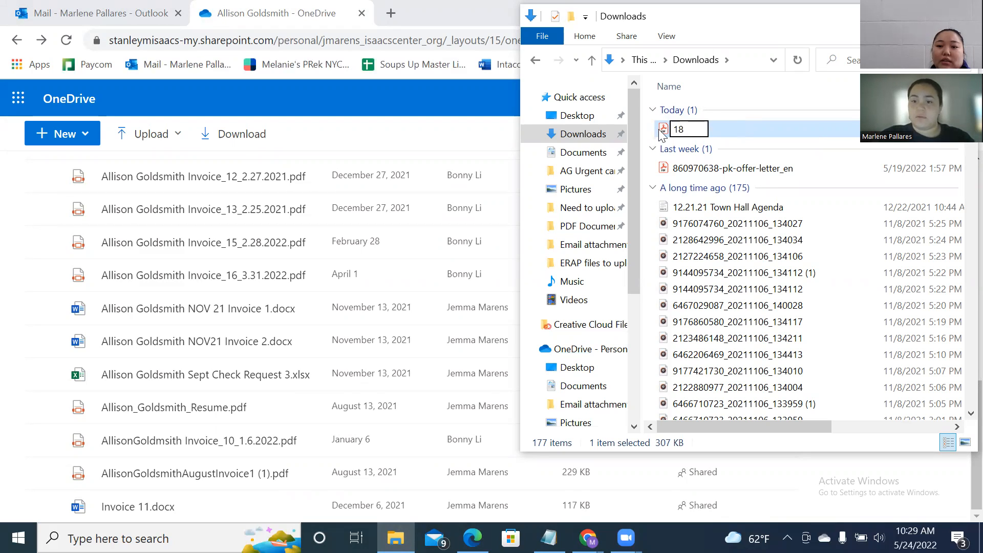
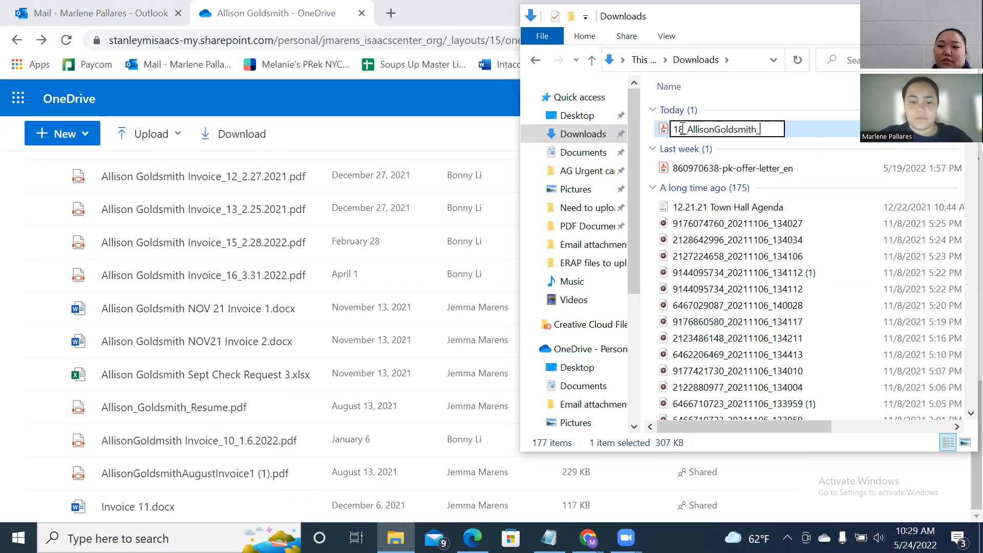
Finish the name with the consultant's name and 5.24.22, then copy it into the OneDrive folder.
text(_524)
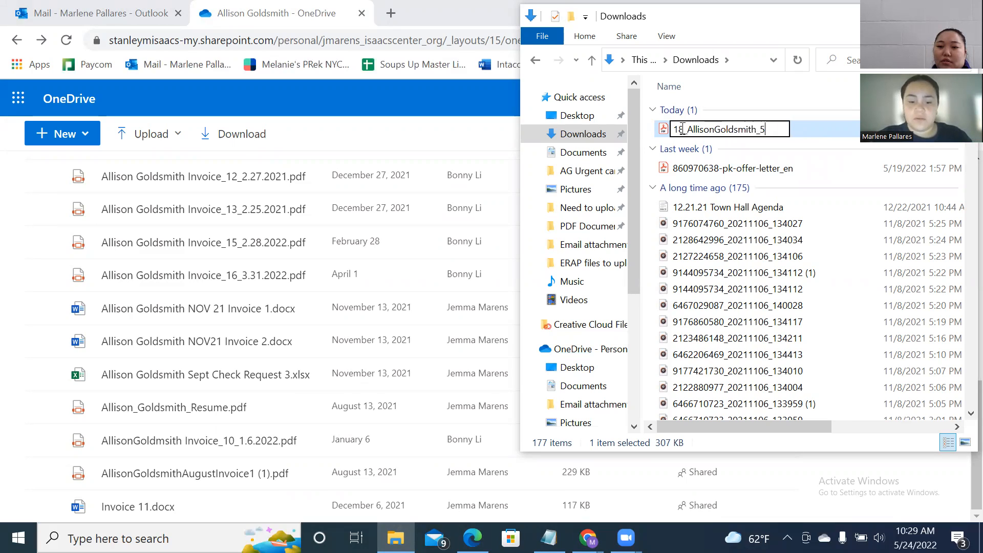
text(.24)
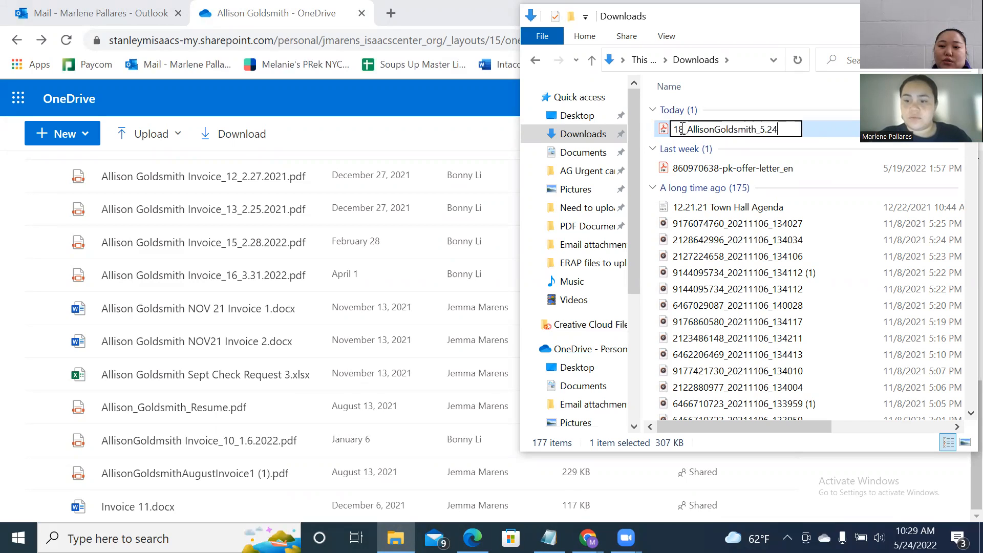
text(.22)
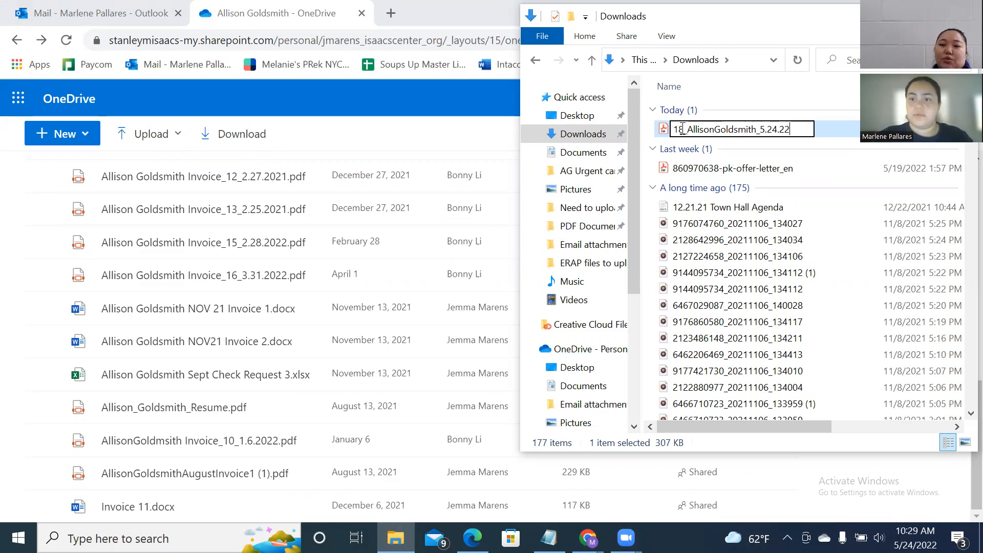
key(Return)
drag(682, 132, 239, 218)
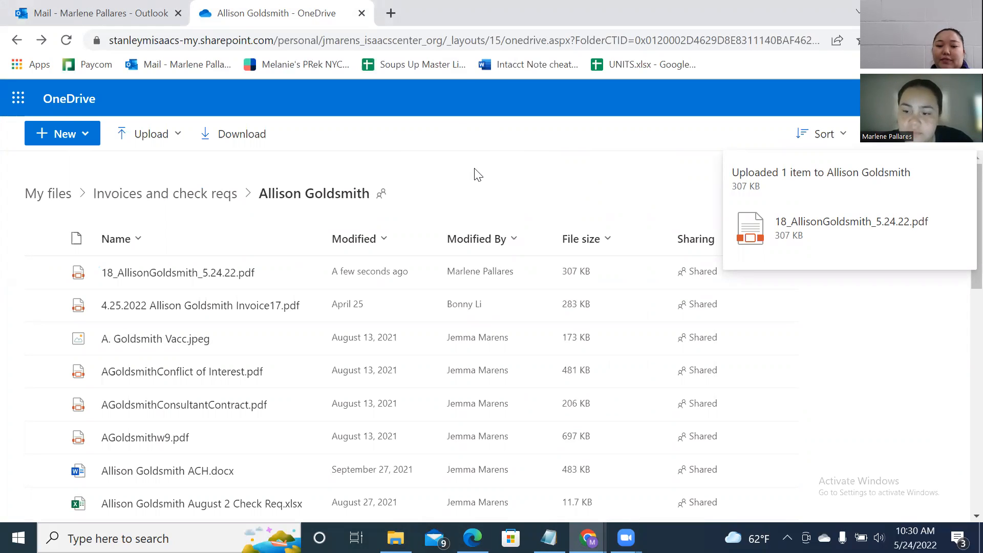
click(153, 11)
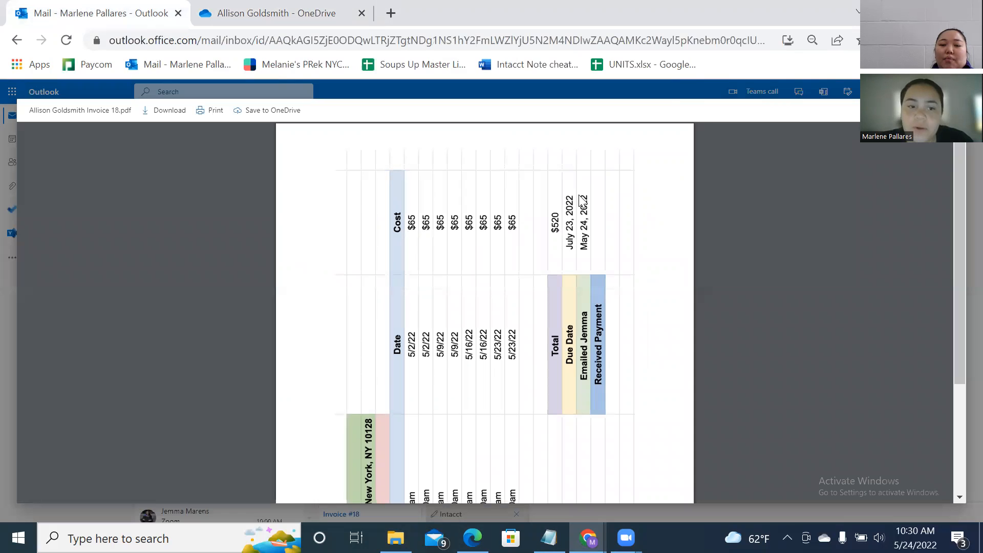
Open the '11k invoice' email and preview its Invoice.pdf attachment.
click(280, 429)
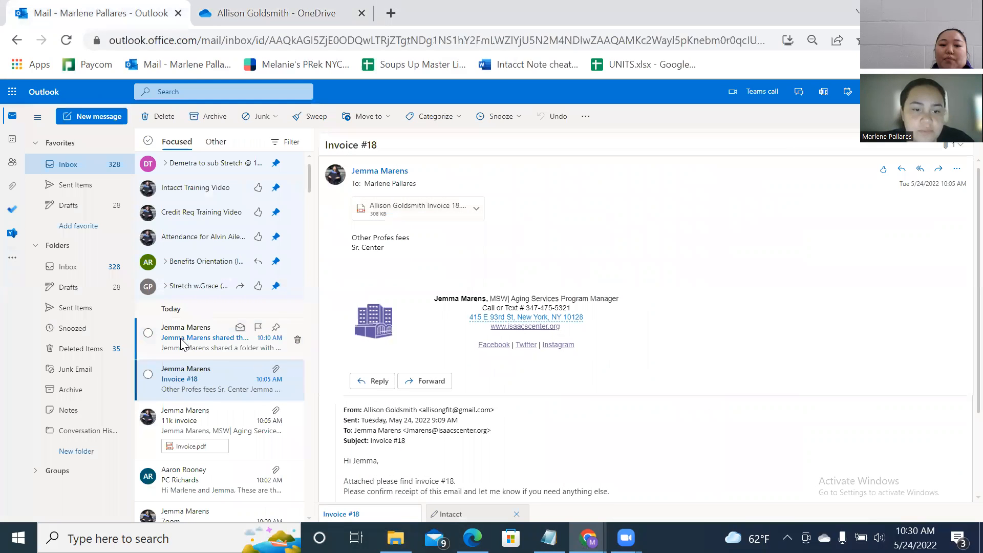
click(198, 425)
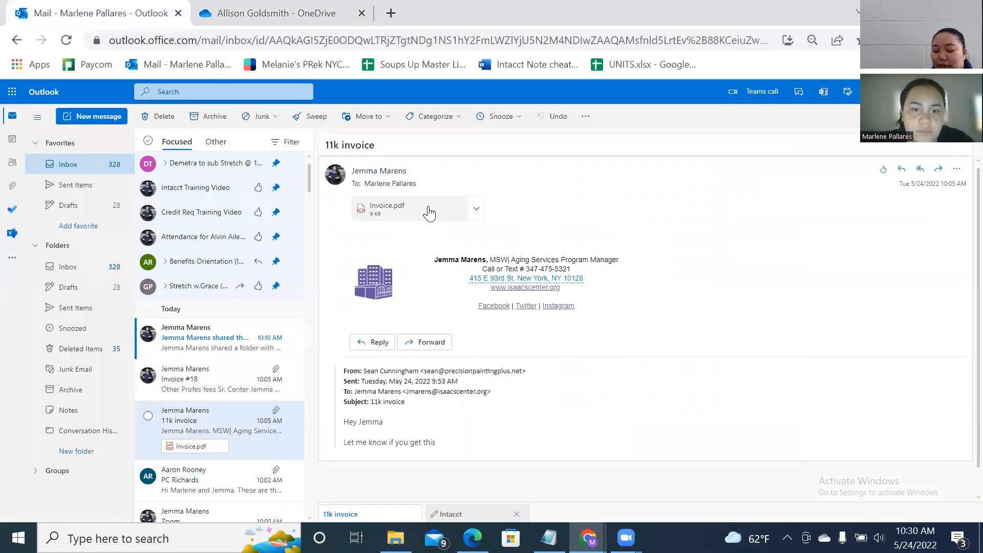
click(429, 210)
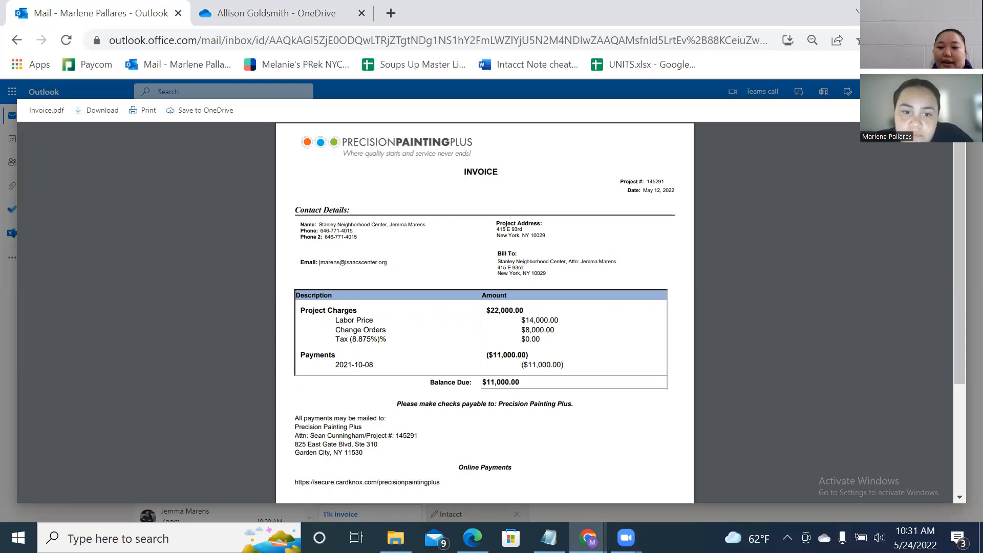
Review the Precision Painting Plus invoice and un-maximize its Chrome window.
scroll(335, 278, down, 3)
scroll(335, 277, up, 3)
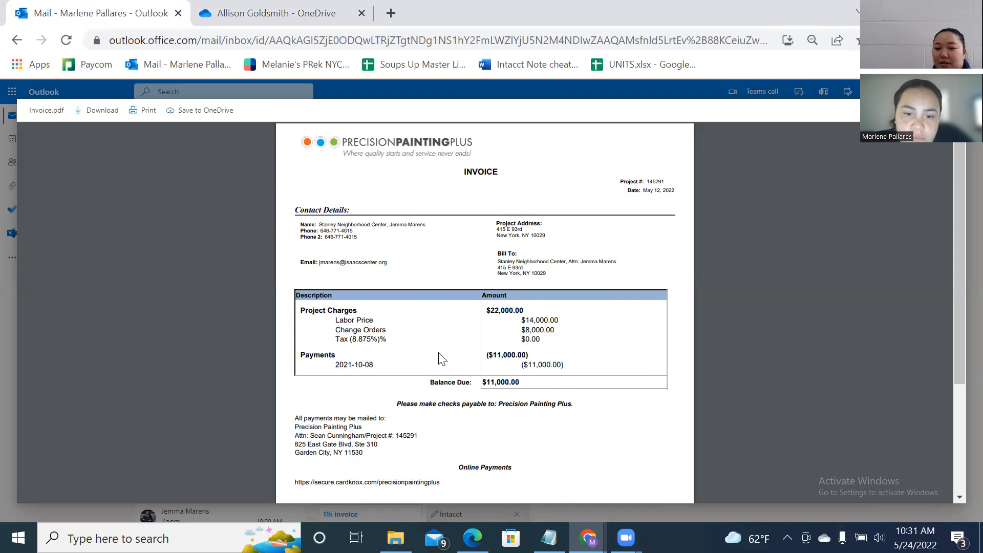
scroll(512, 383, down, 2)
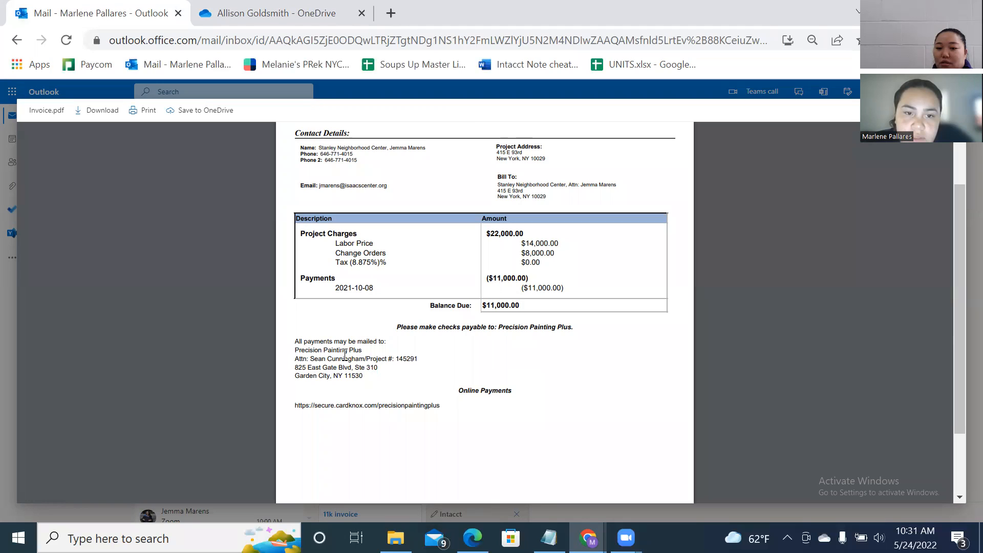
scroll(263, 363, up, 2)
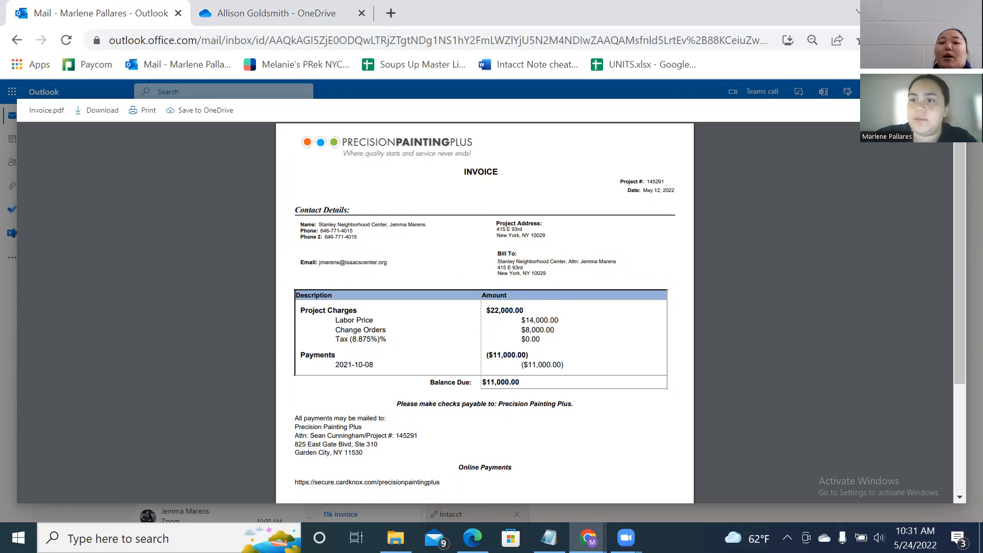
drag(661, 9, 333, 15)
click(731, 129)
Start a new Check Request in Sage Intacct next to the invoice window.
key(alt+Tab)
click(671, 182)
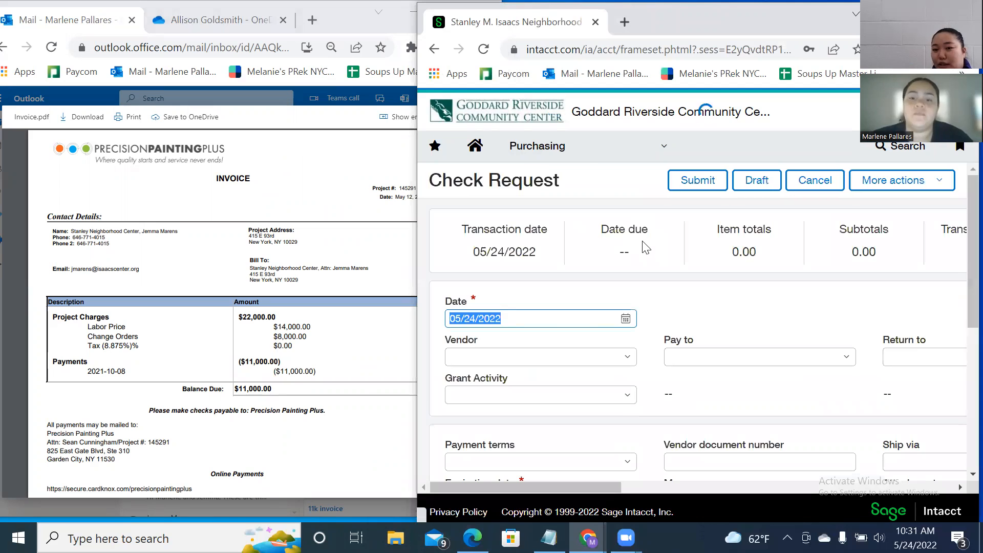
click(317, 171)
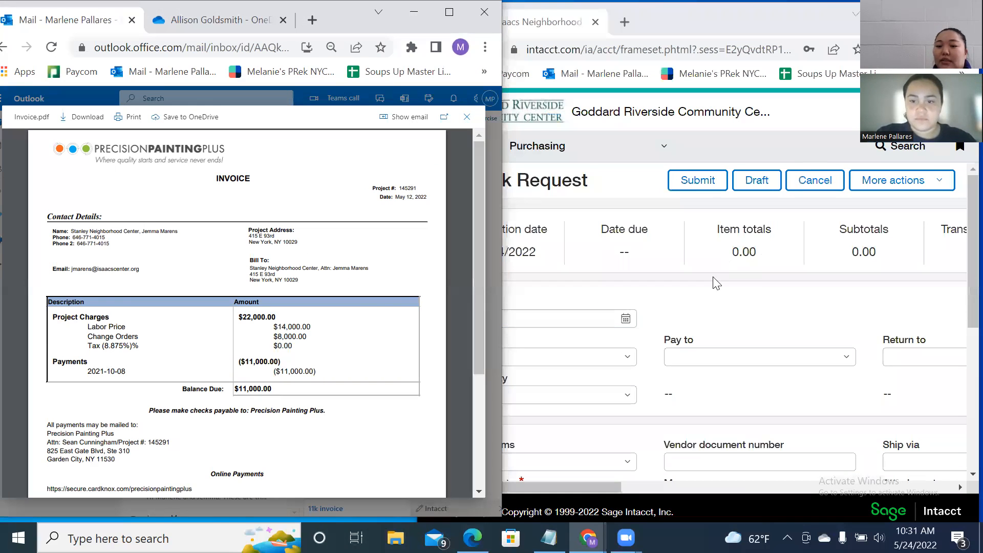
click(543, 317)
Choose 19692--Precision Painting Plus as the check request's vendor.
key(BackSpace)
key(BackSpace)
key(BackSpace)
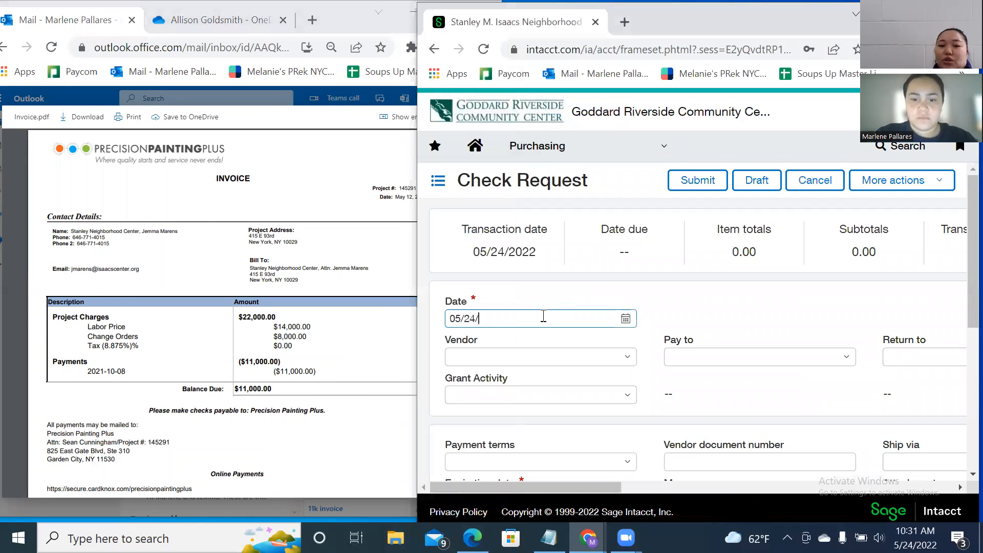
text(12/2022)
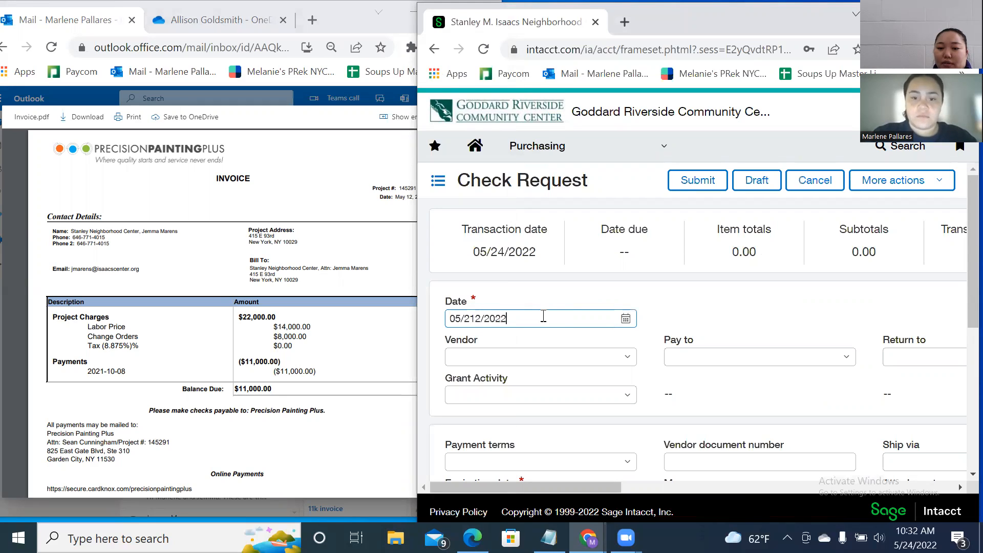
click(553, 357)
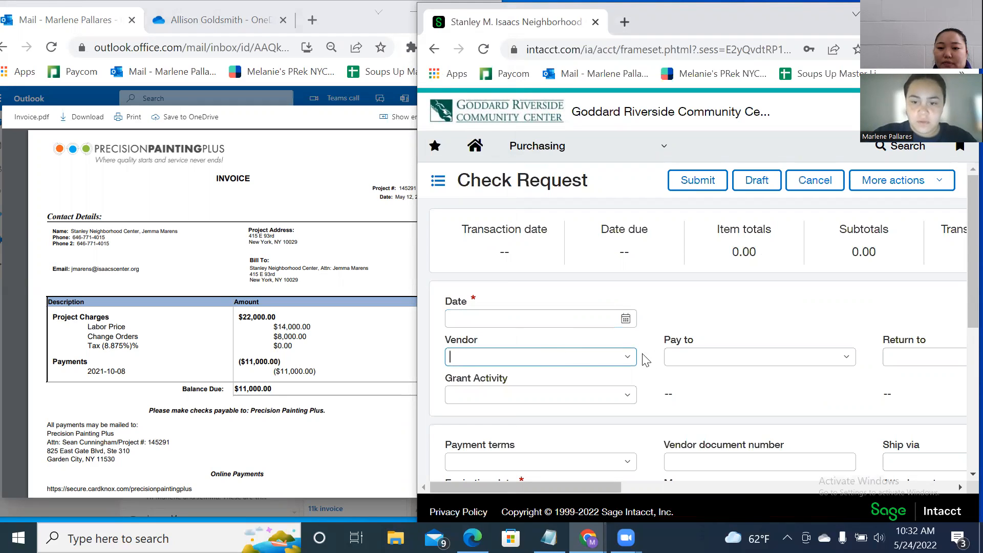
text(Preci)
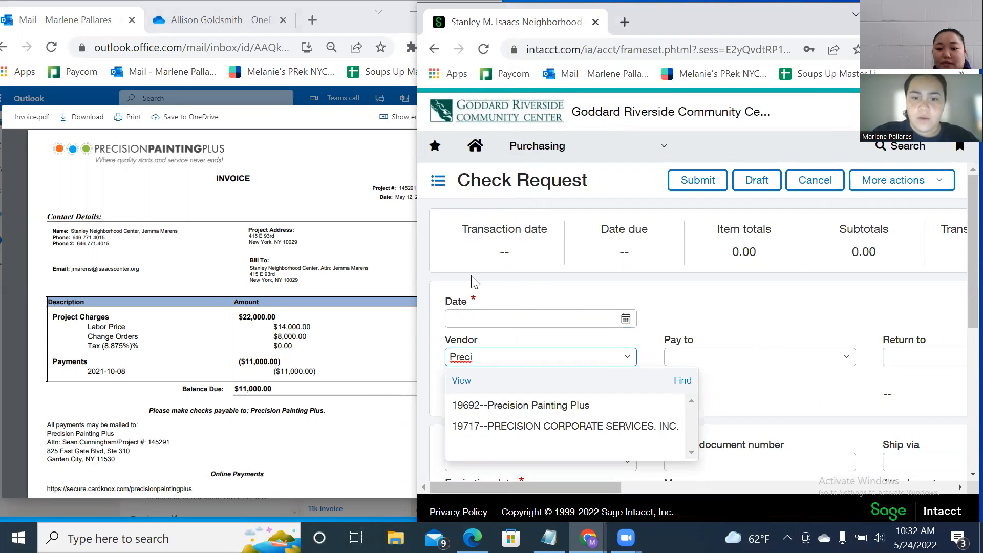
click(473, 316)
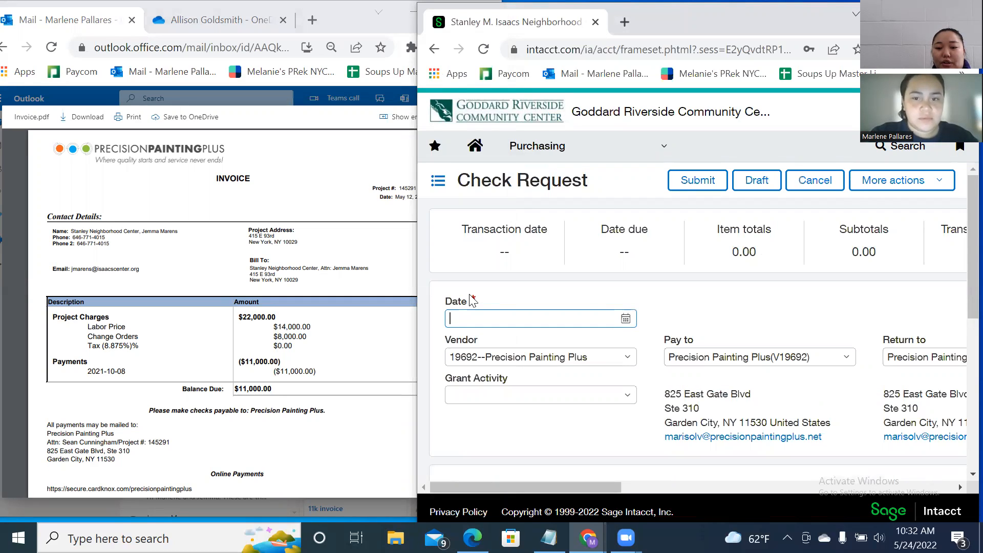
Set the check request date to 05/12/2022.
text(05/12/)
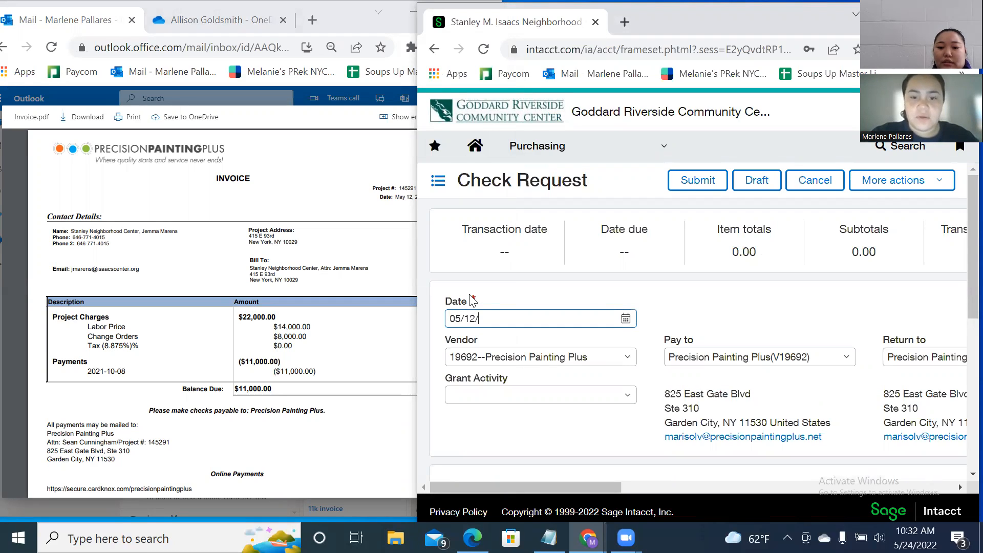
text(2022)
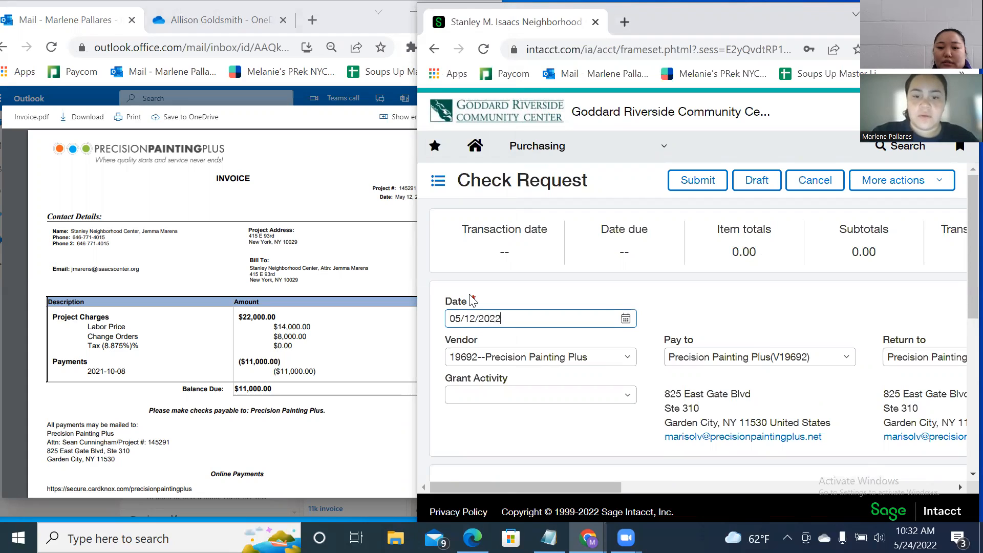
click(626, 318)
click(660, 315)
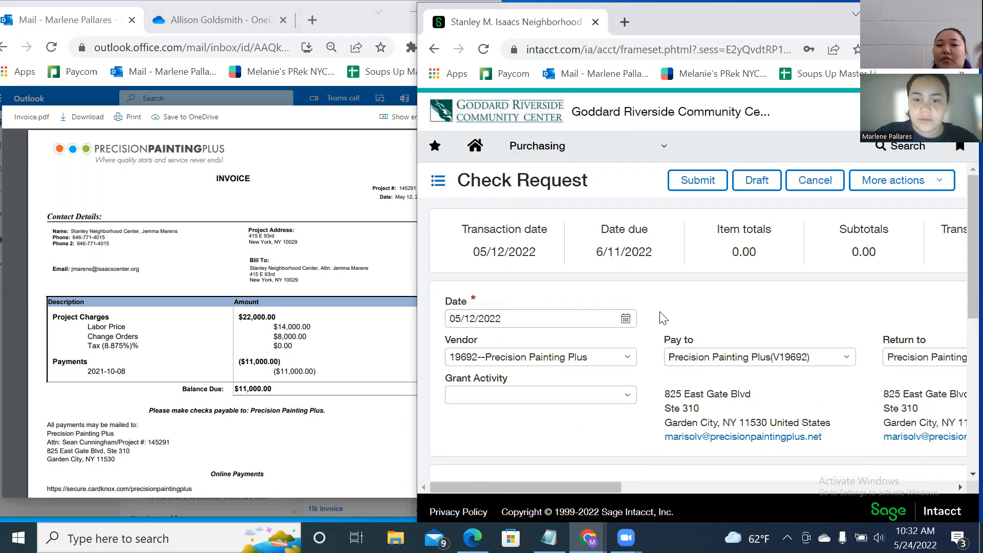
scroll(634, 342, down, 1)
scroll(635, 347, down, 3)
scroll(630, 334, up, 2)
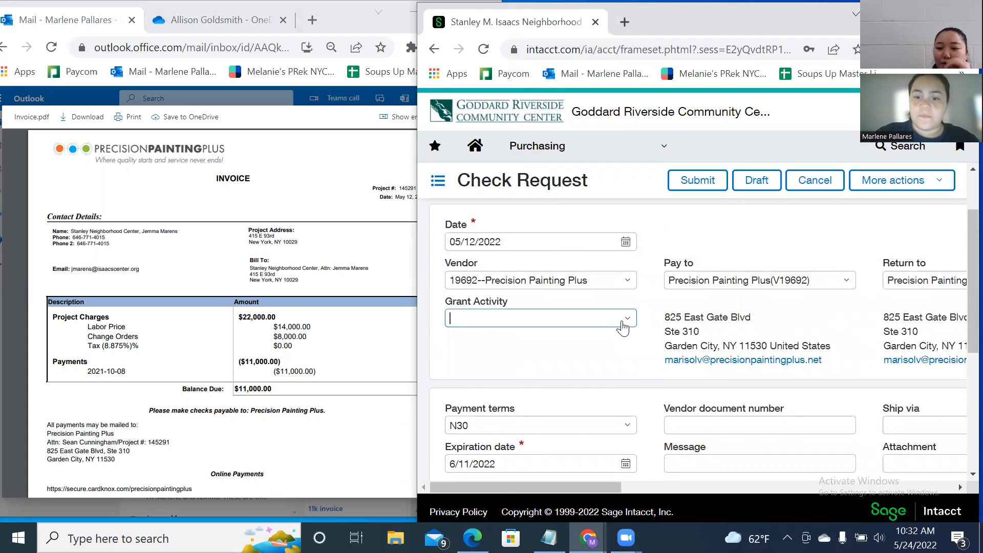
Filter Grant Activity with 'SR' and pick 141600--Sr. Center Admin.
click(623, 322)
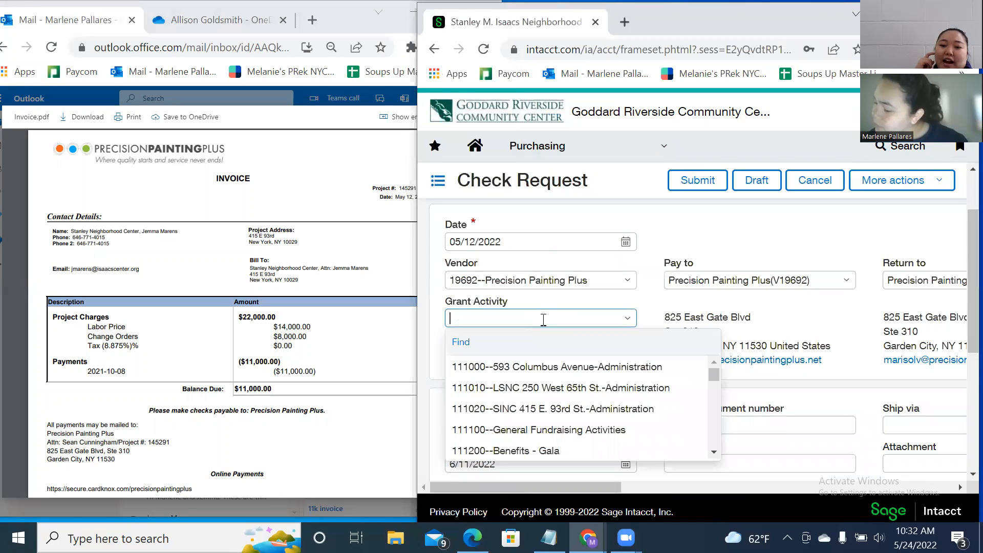
text(SR.)
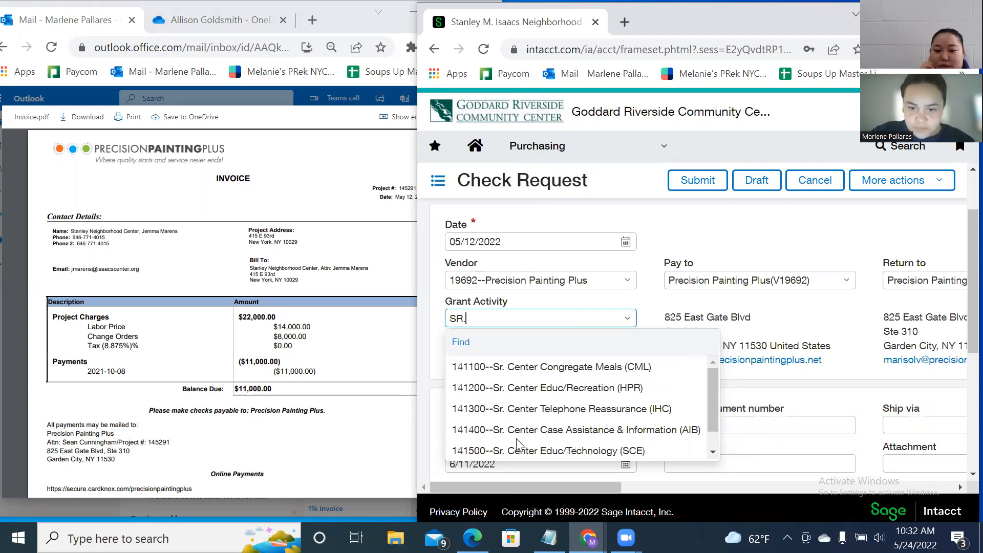
scroll(539, 393, down, 3)
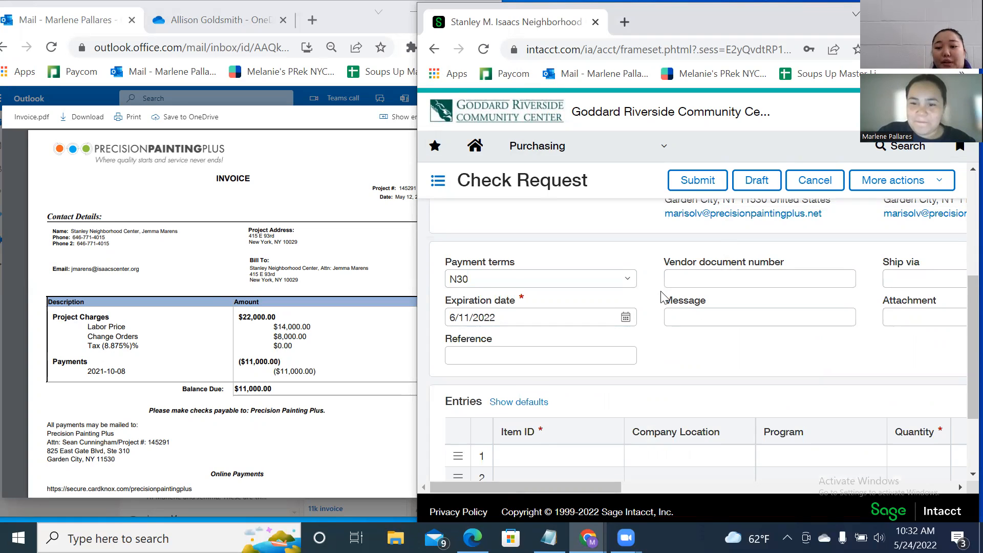
scroll(676, 289, up, 4)
scroll(676, 289, down, 1)
scroll(831, 299, down, 2)
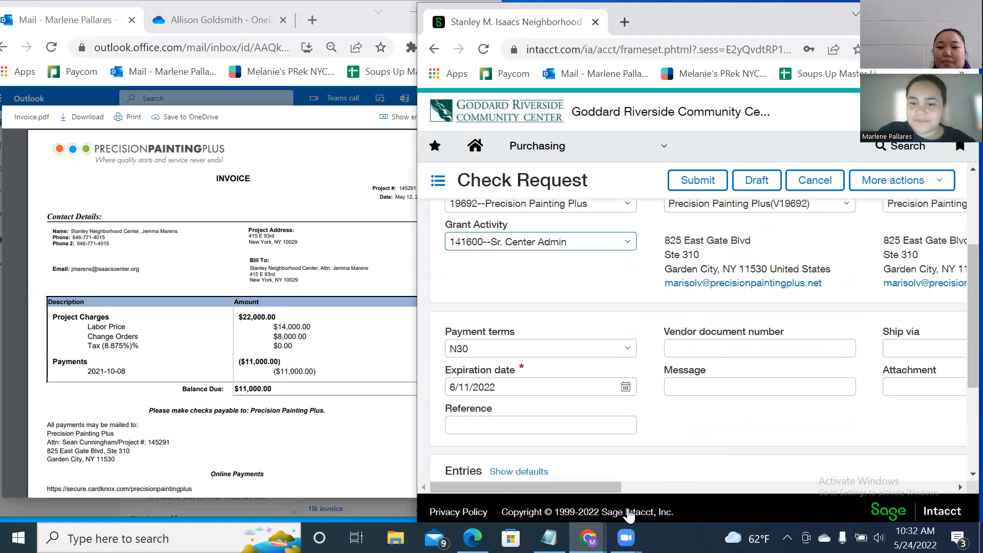
scroll(643, 476, up, 4)
drag(569, 487, 492, 485)
scroll(686, 382, down, 1)
scroll(691, 376, down, 5)
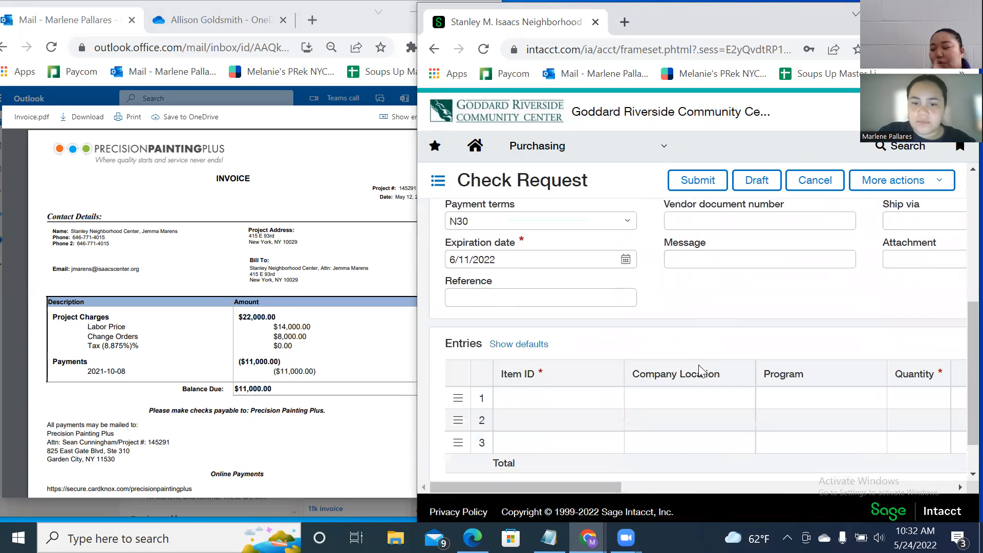
scroll(698, 355, up, 2)
Enter 145291 as the vendor document number.
click(737, 279)
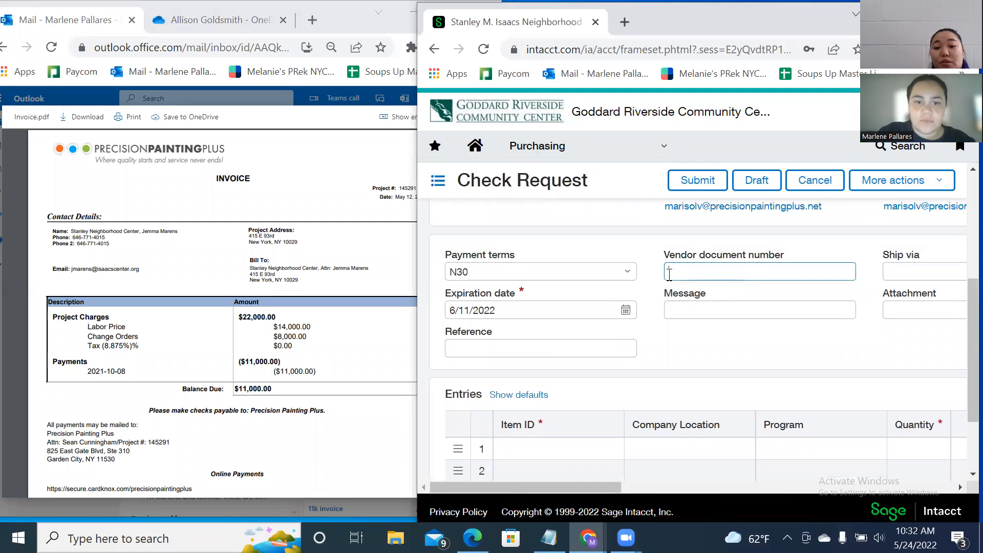
text(14)
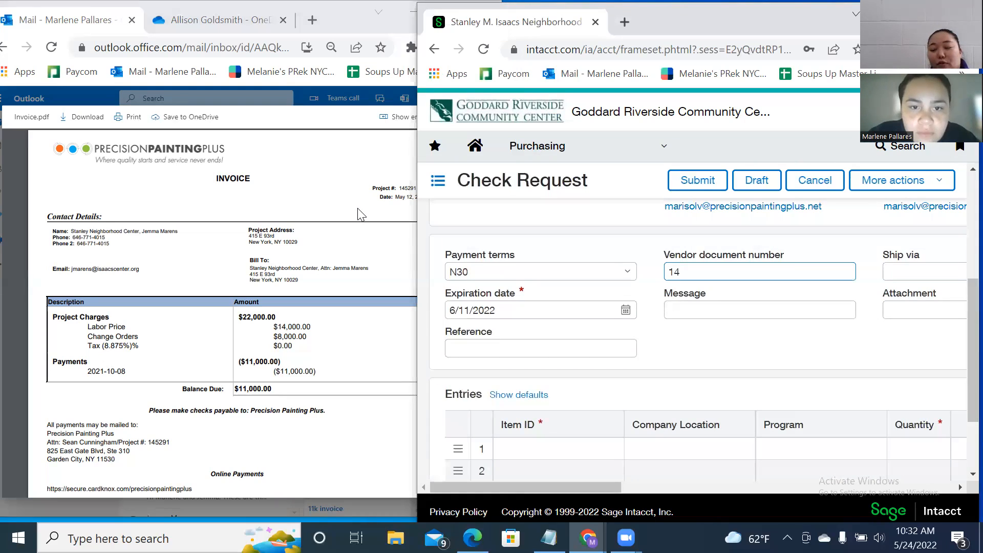
text(5291)
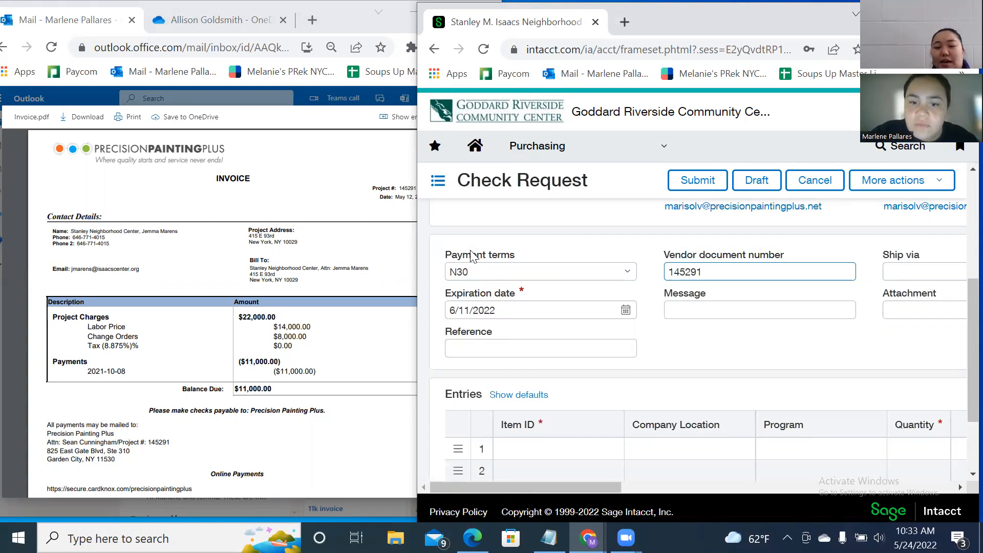
click(707, 311)
click(910, 276)
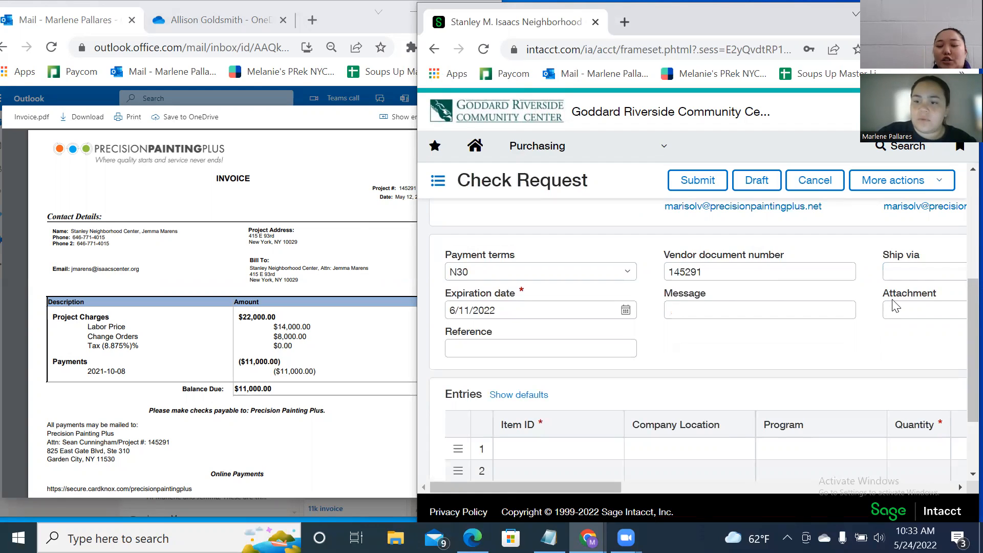
Download Invoice.pdf from the e-mail and attach it to the check request.
click(78, 117)
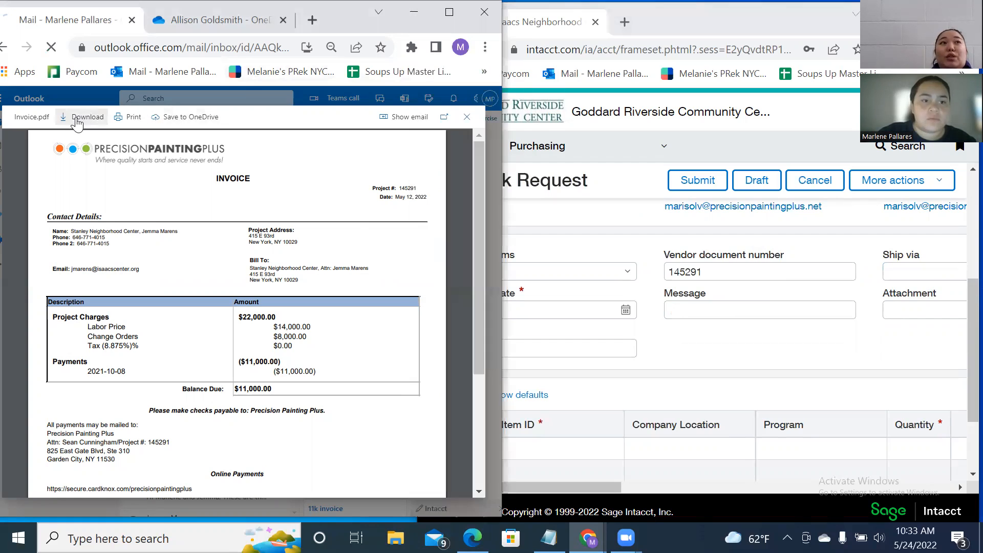
drag(612, 487, 677, 485)
drag(99, 499, 763, 302)
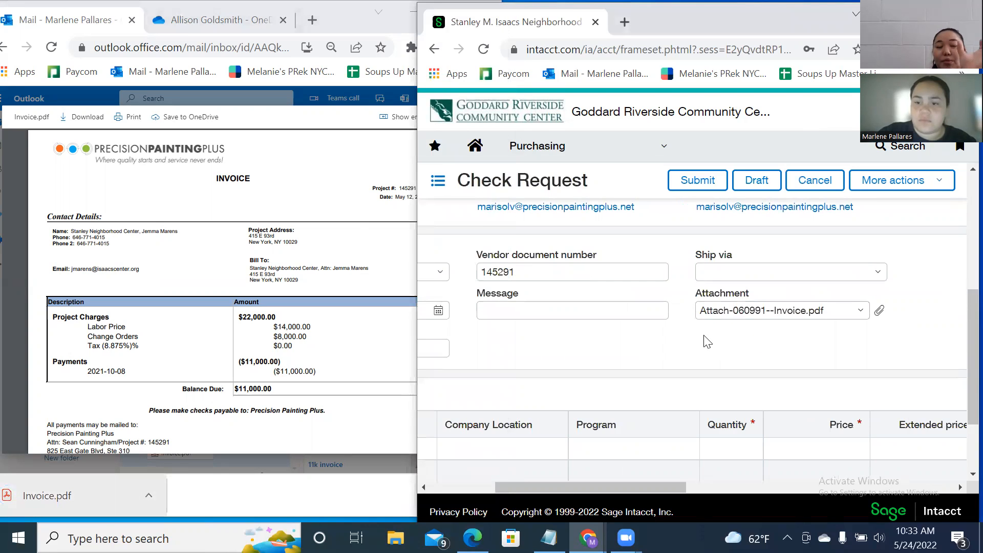
drag(608, 486, 535, 490)
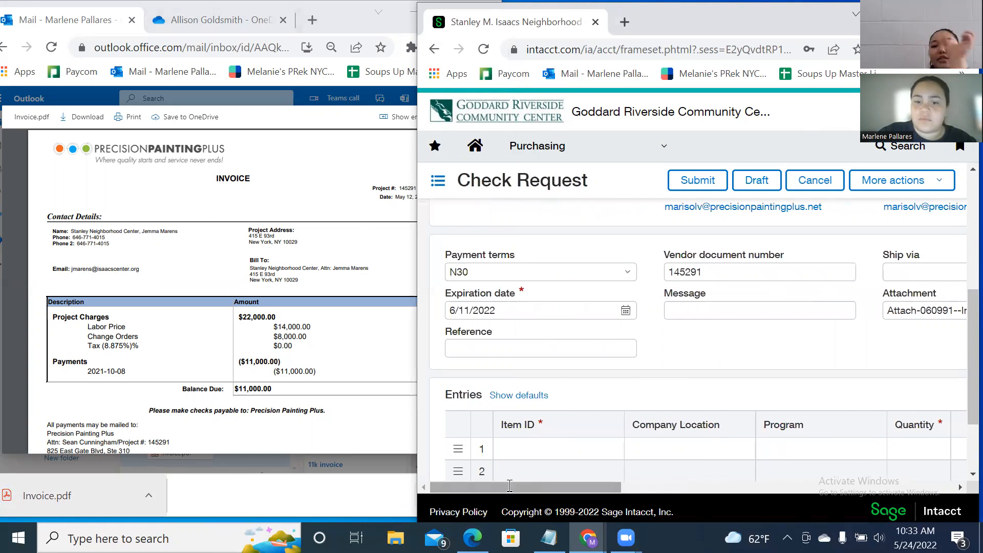
click(526, 351)
scroll(711, 330, down, 1)
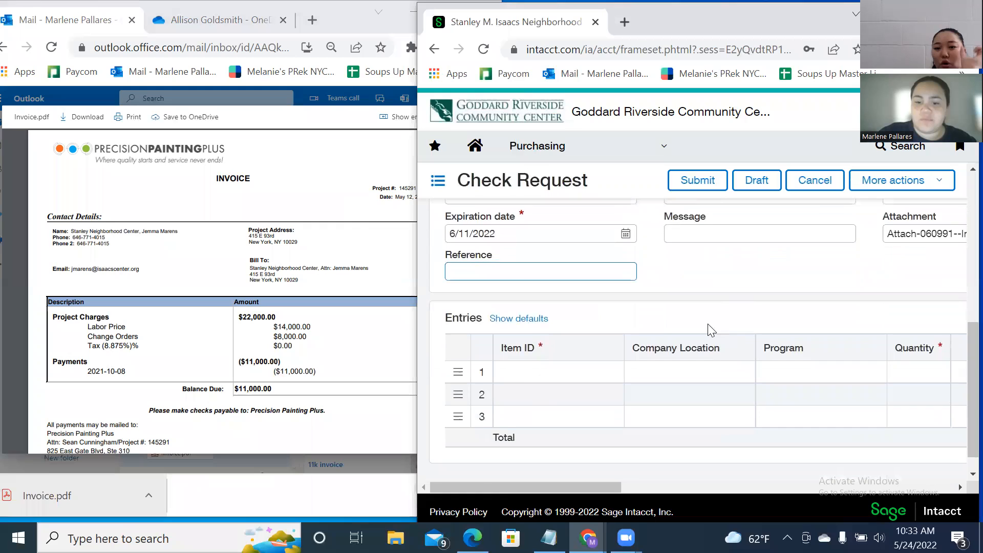
Search entry line 1's Item ID for 'maintenance' and 'Facilities', then browse the full item list.
click(526, 372)
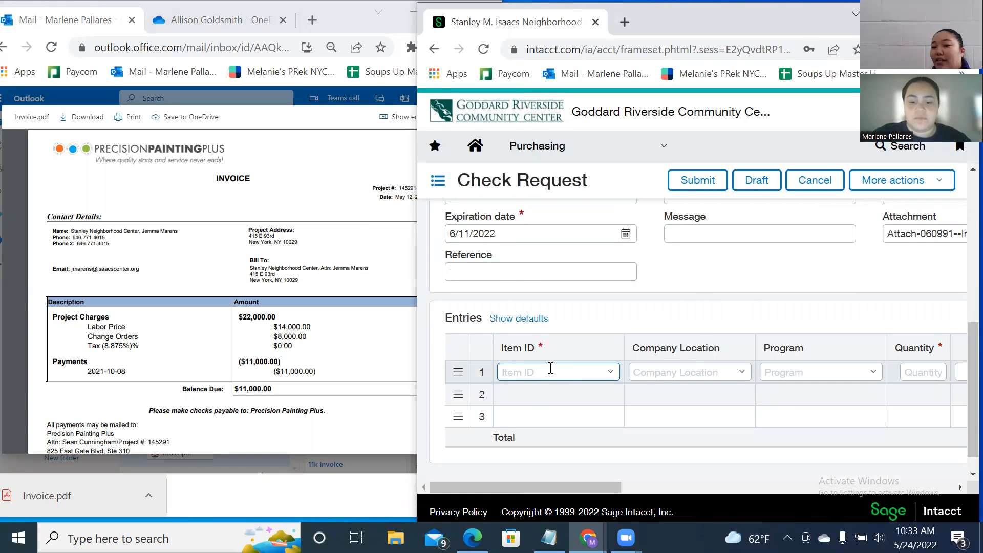
text(maint)
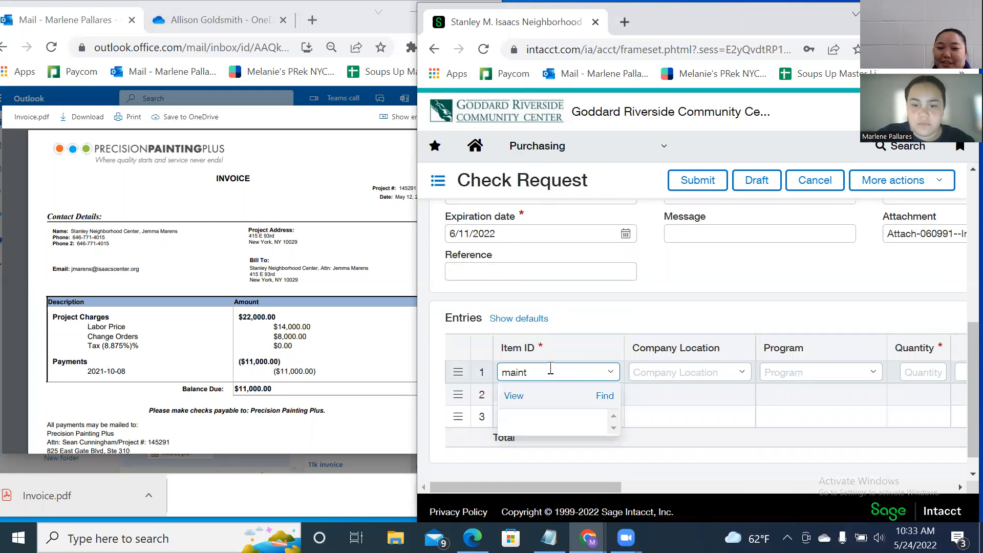
text(e)
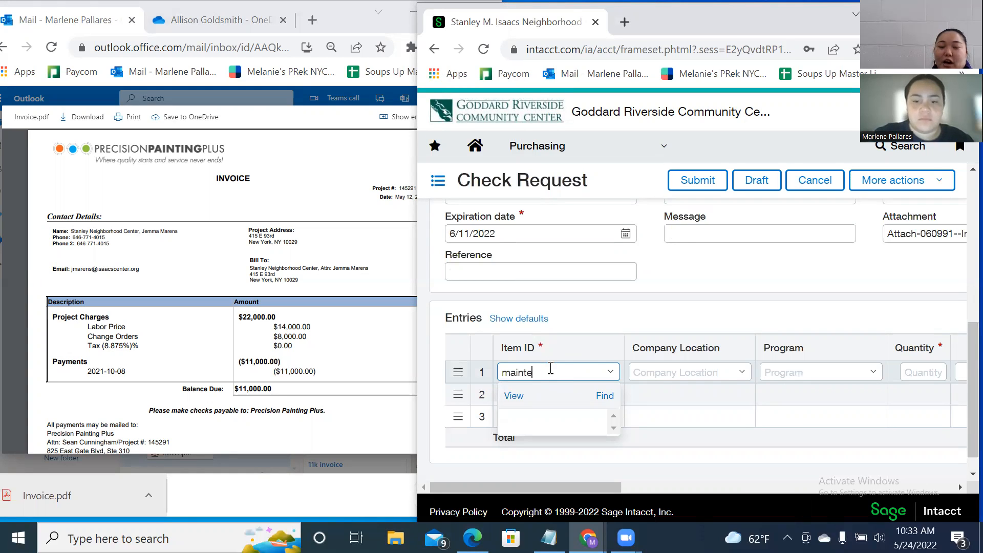
text(tenance)
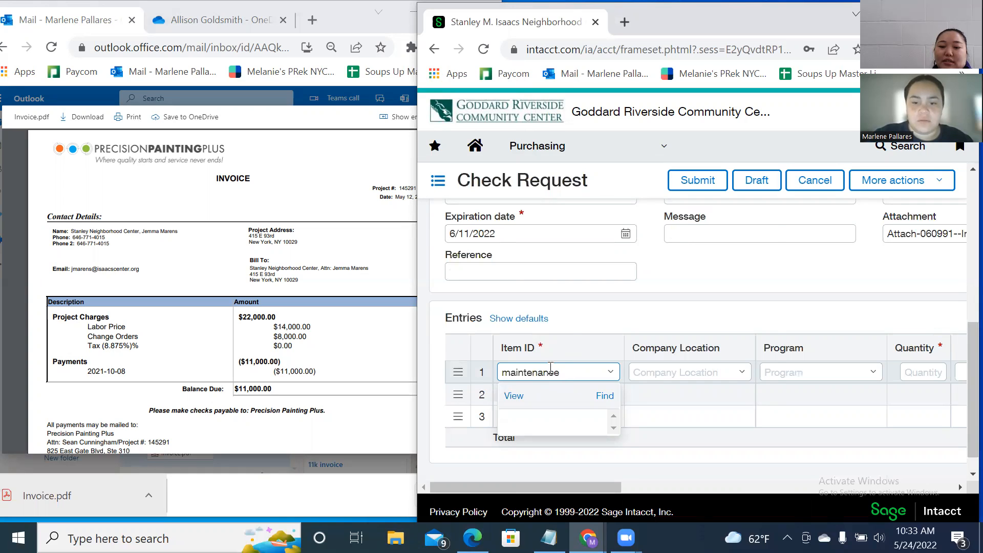
key(BackSpace)
key(BackSpace)
key(BackSpace)
key(BackSpace)
key(BackSpace)
key(BackSpace)
key(BackSpace)
key(BackSpace)
key(BackSpace)
key(BackSpace)
key(BackSpace)
text(Facilities)
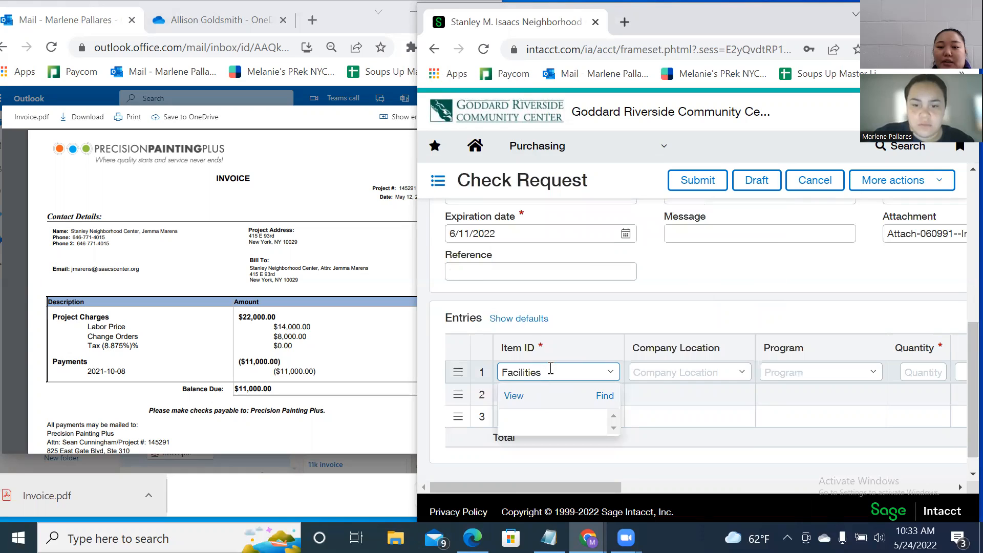
key(BackSpace)
key(BackSpace)
key(BackSpace)
key(BackSpace)
key(BackSpace)
key(BackSpace)
key(BackSpace)
key(BackSpace)
key(BackSpace)
key(BackSpace)
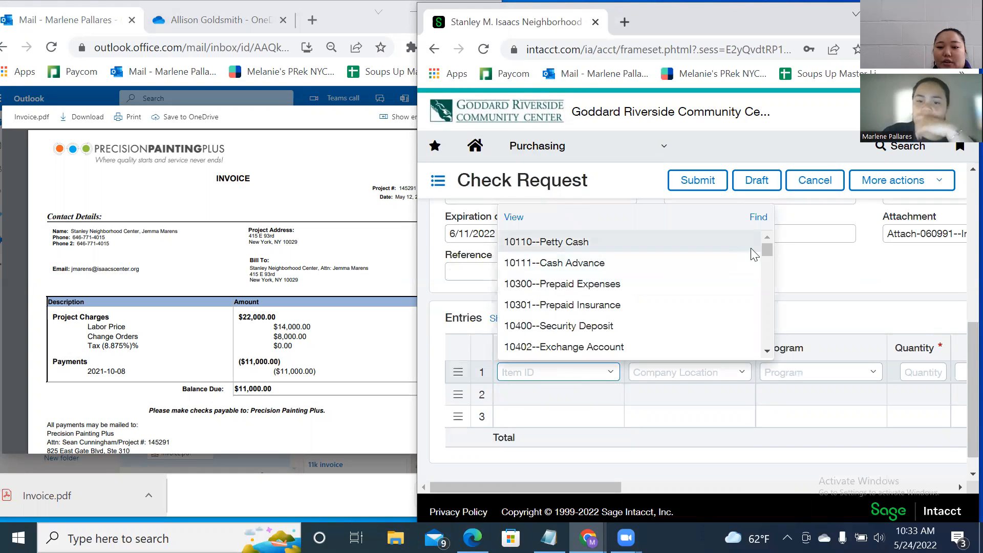
drag(771, 249, 769, 261)
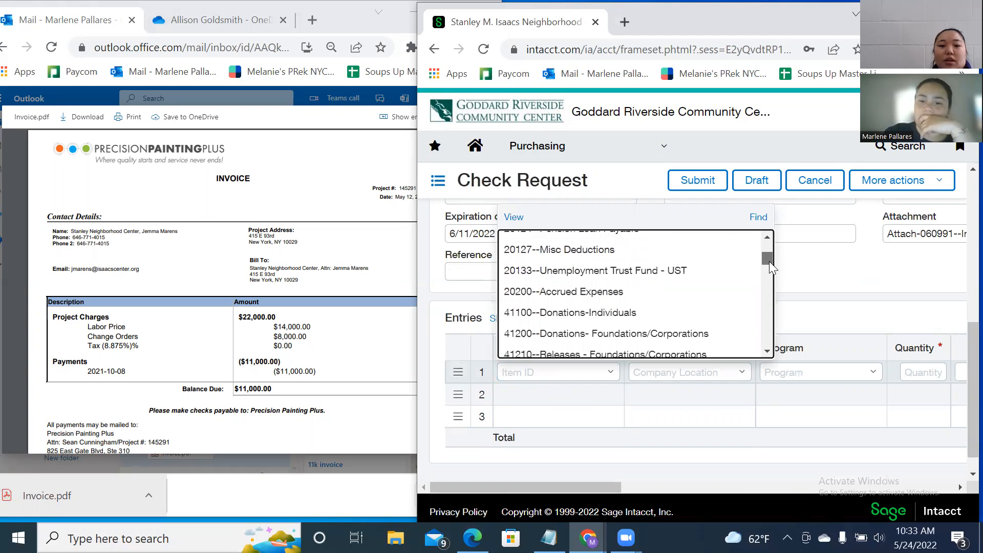
drag(770, 261, 769, 264)
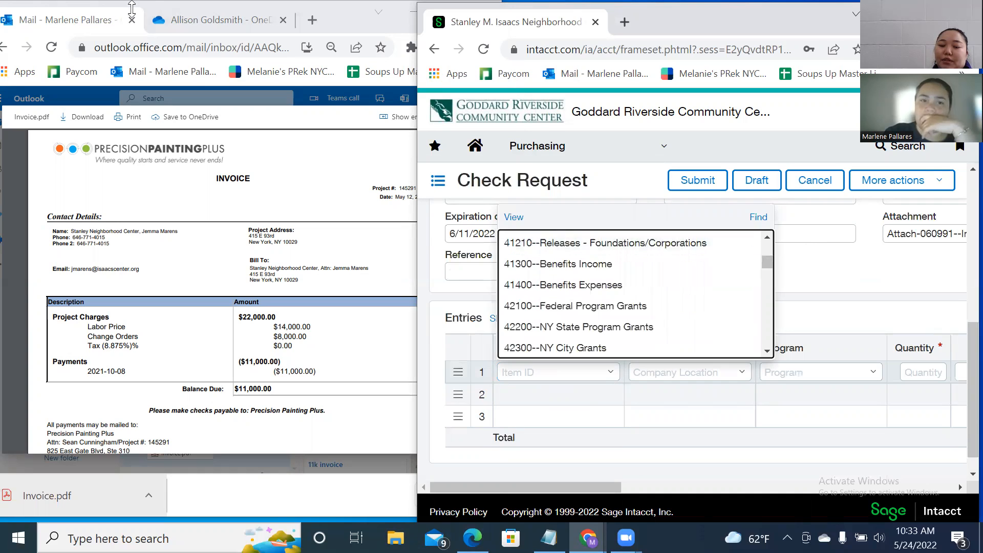
click(211, 38)
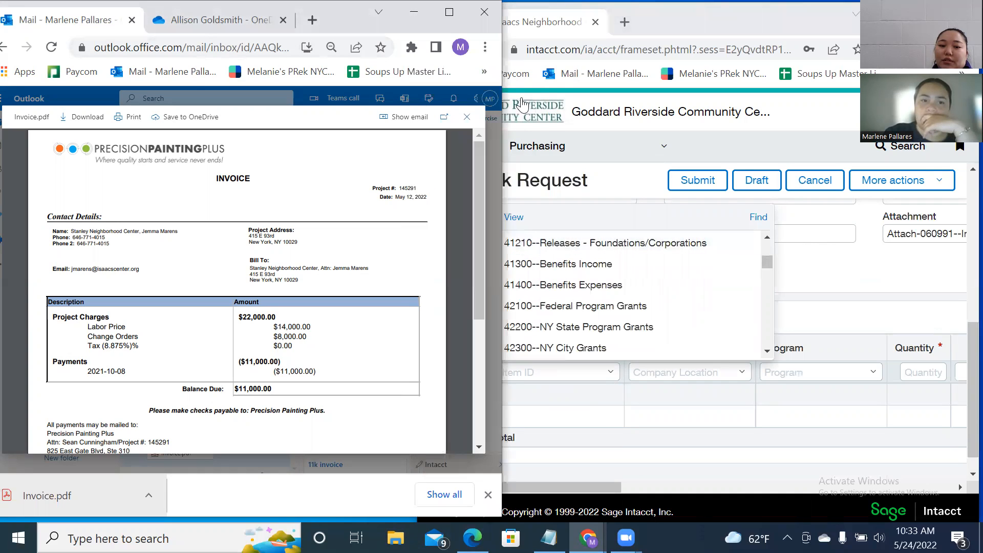
Open the Intacct Note cheat sheet from bookmarks in a new tab and read its Check Request notes.
click(281, 31)
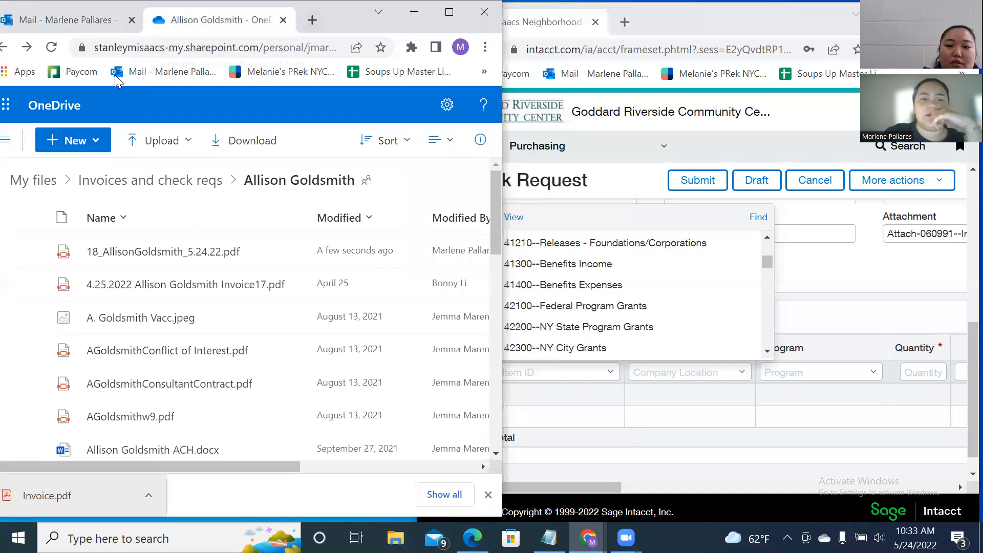
key(ctrl+t)
click(164, 72)
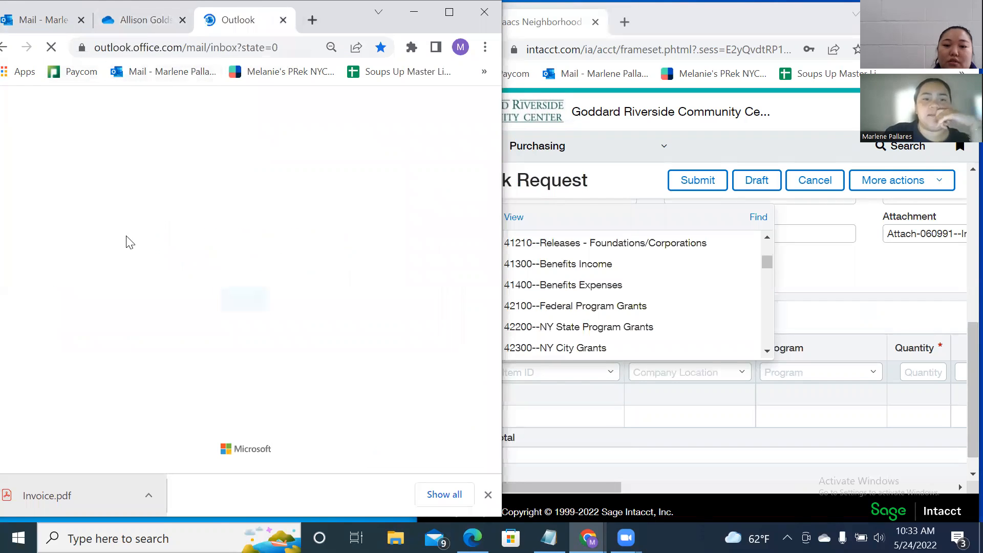
click(484, 72)
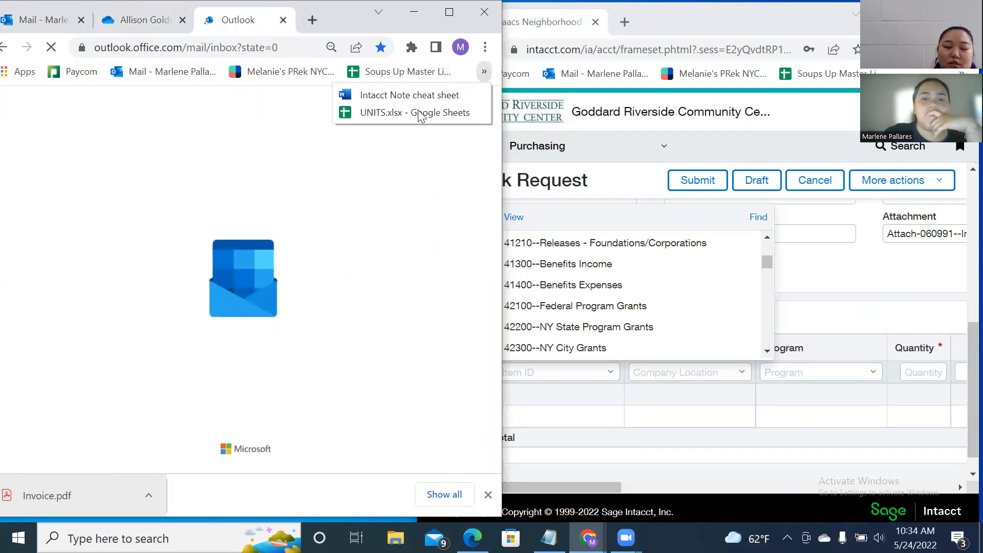
click(435, 97)
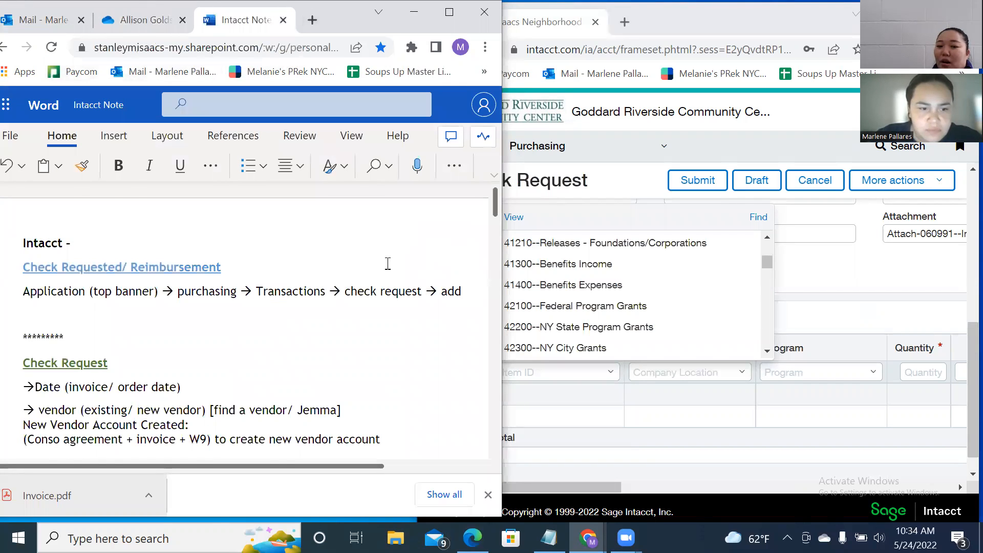
scroll(388, 263, down, 2)
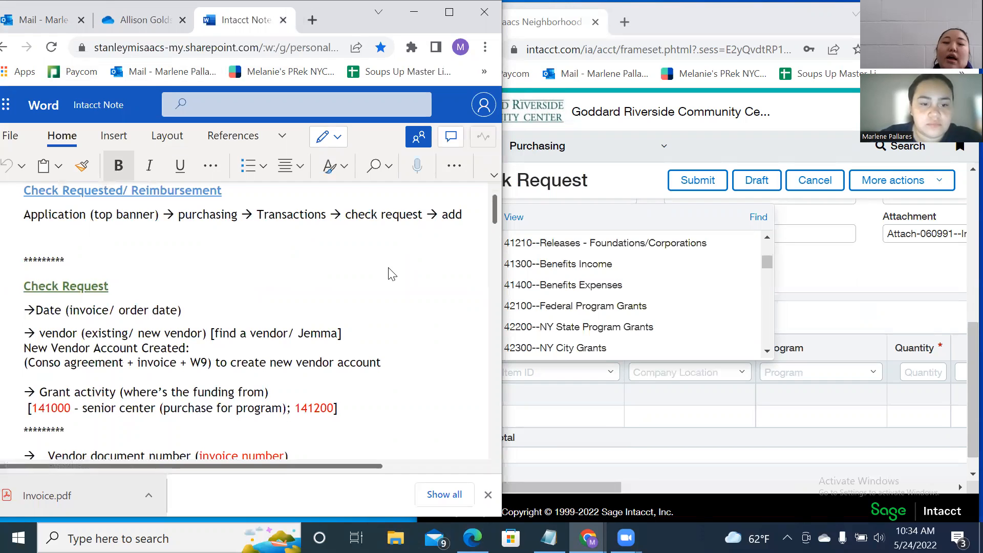
scroll(389, 265, down, 4)
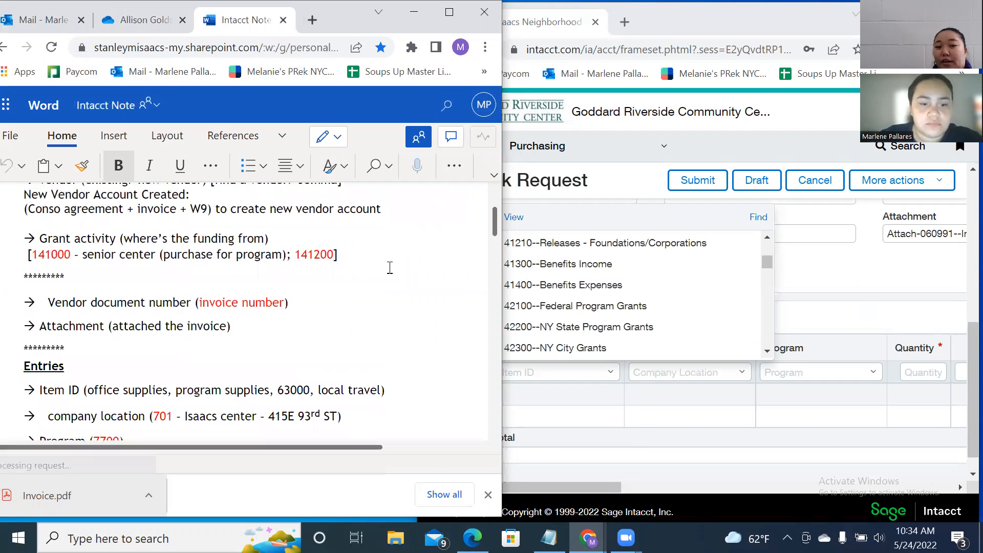
click(617, 179)
click(523, 373)
Go back to Invoices and check reqs, then open Accounting Docs_Notes and Intacct Codes - Isaacs Center.xlsx.
click(143, 9)
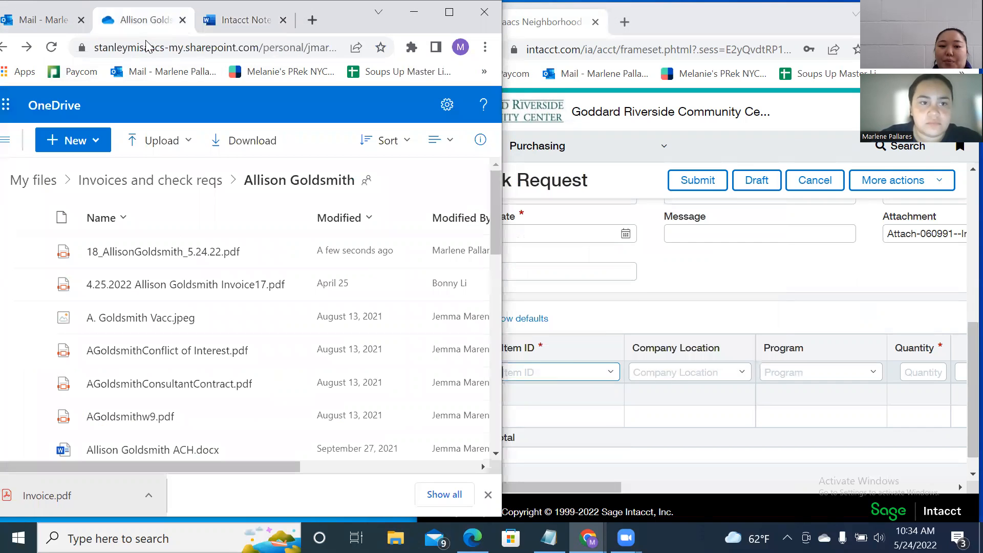
scroll(228, 264, down, 1)
scroll(231, 262, down, 1)
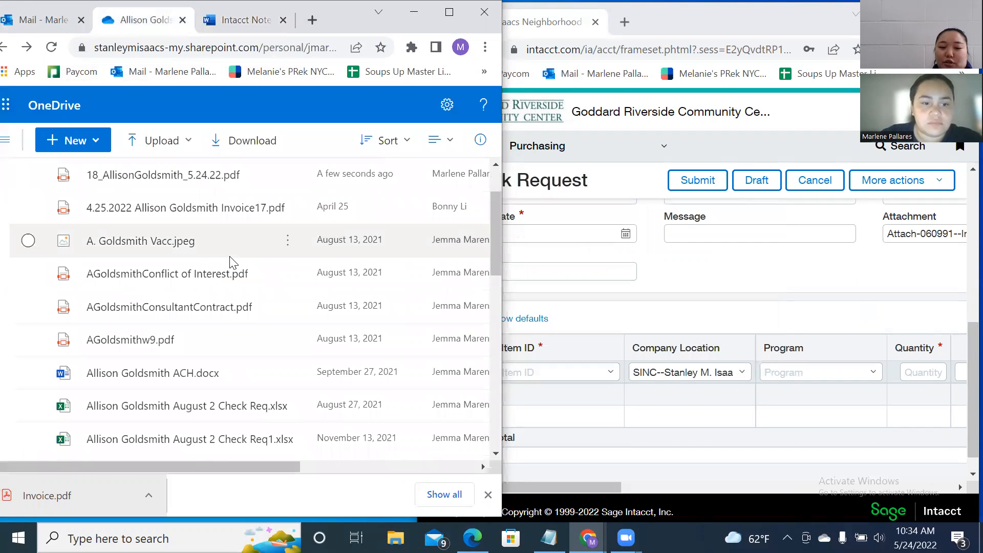
scroll(230, 262, up, 3)
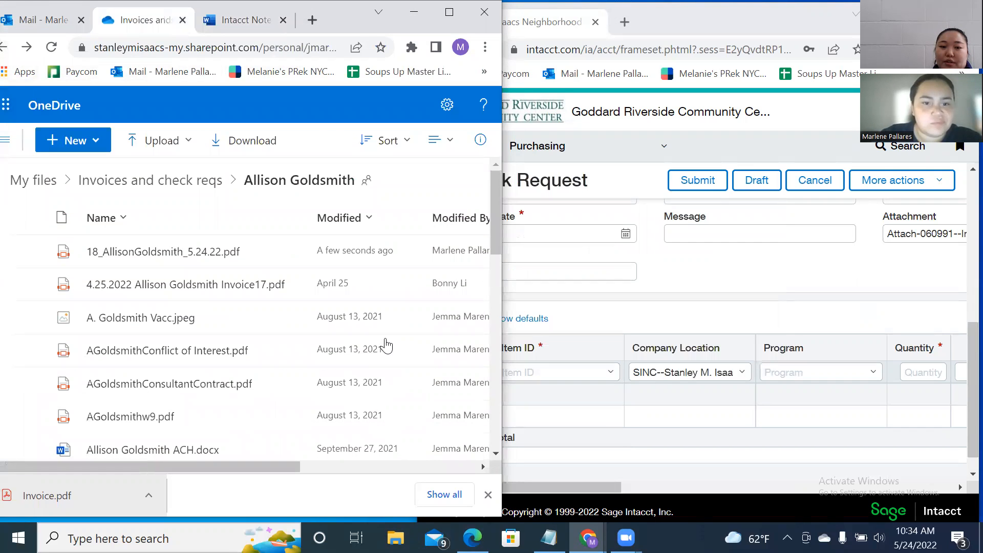
key(alt+Left)
scroll(202, 262, down, 2)
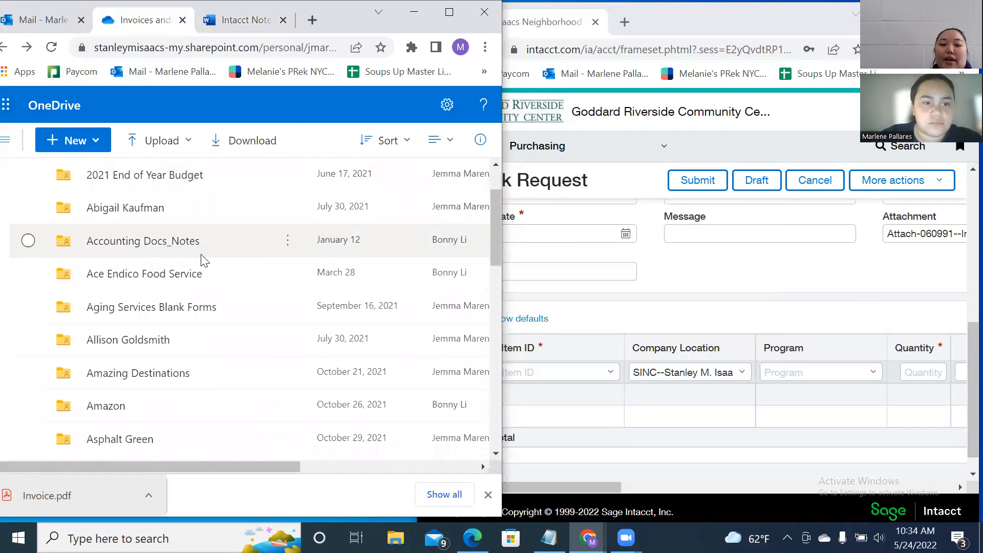
scroll(204, 258, up, 2)
scroll(200, 254, down, 3)
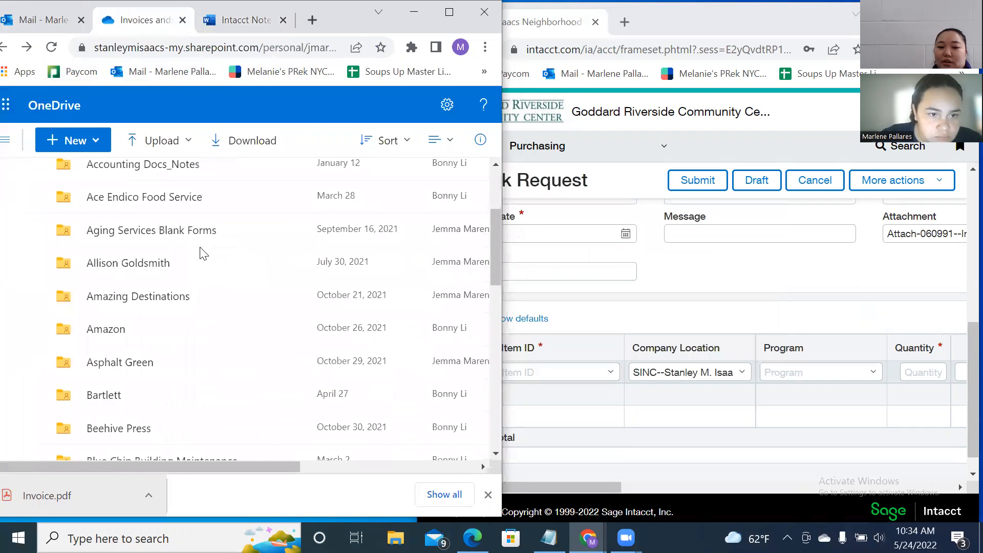
scroll(174, 239, up, 2)
click(173, 240)
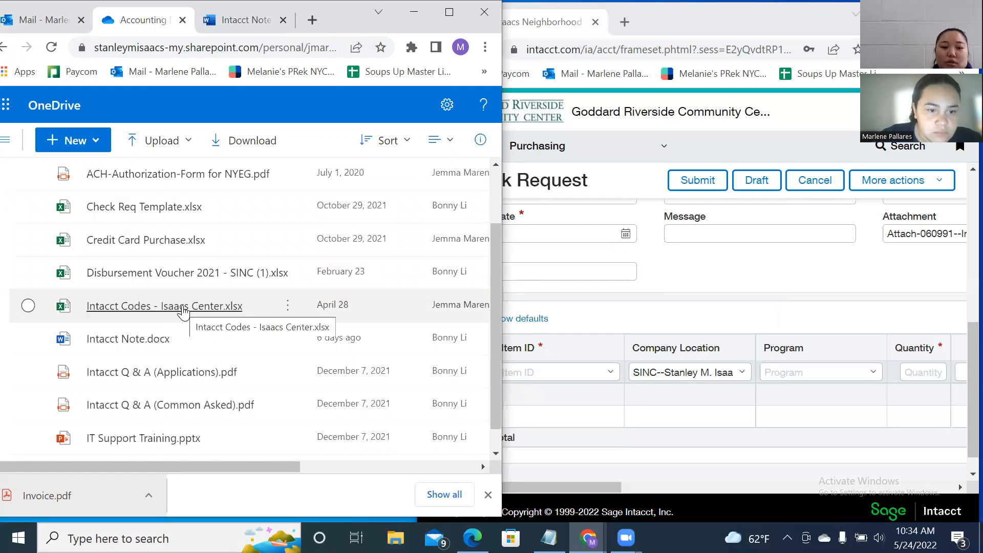
click(182, 306)
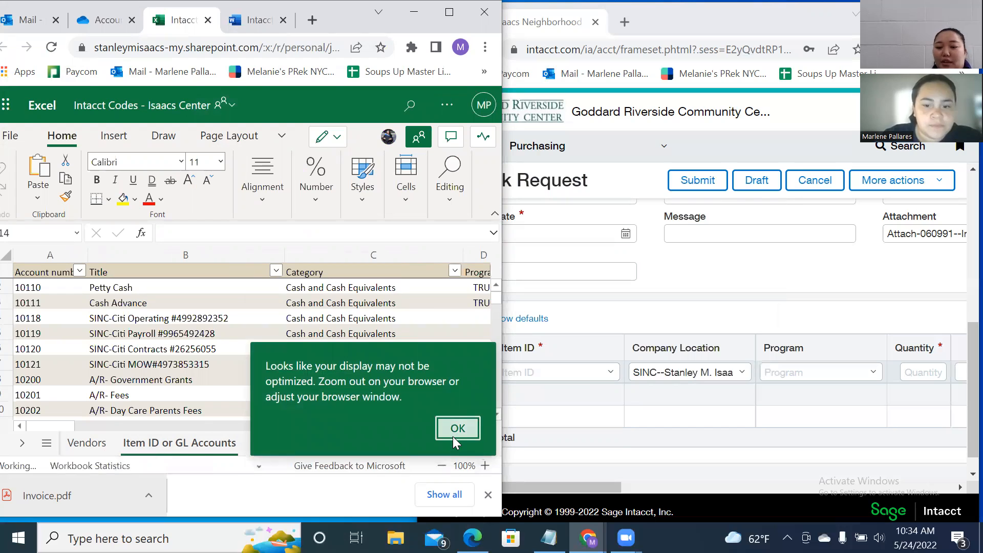
Dismiss the display notice and step through the workbook's matches for 'maint'.
click(458, 428)
scroll(210, 333, down, 2)
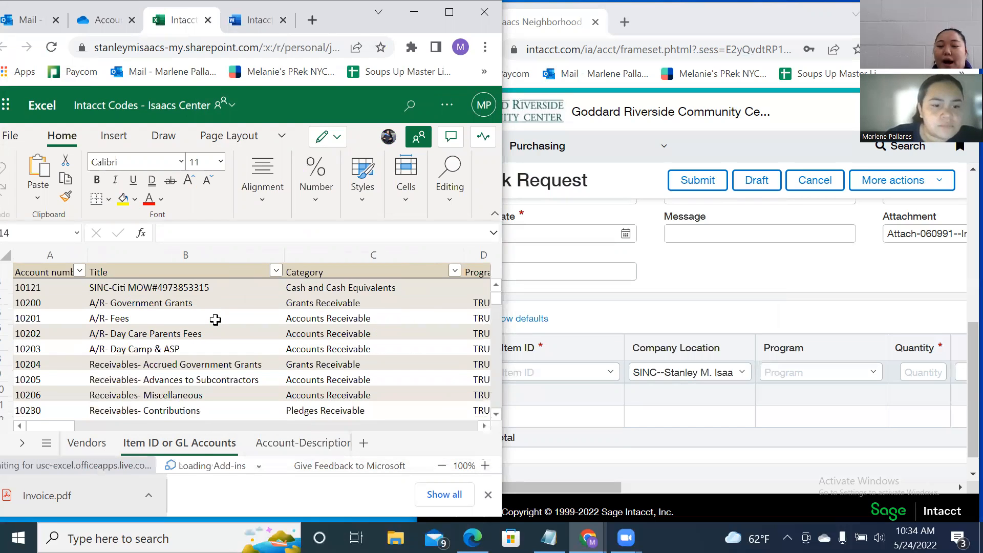
scroll(215, 320, down, 2)
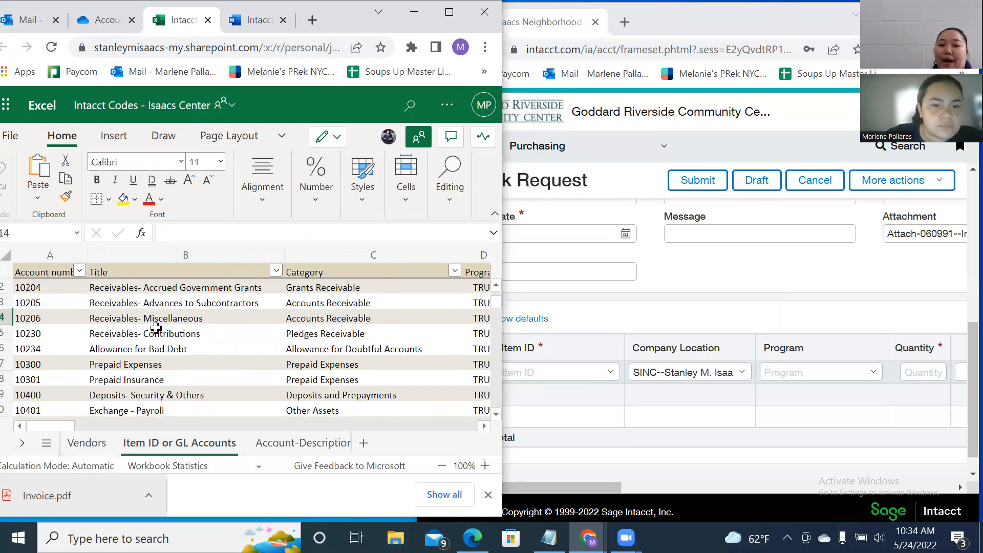
scroll(169, 330, up, 2)
key(ctrl+f)
text(amaint)
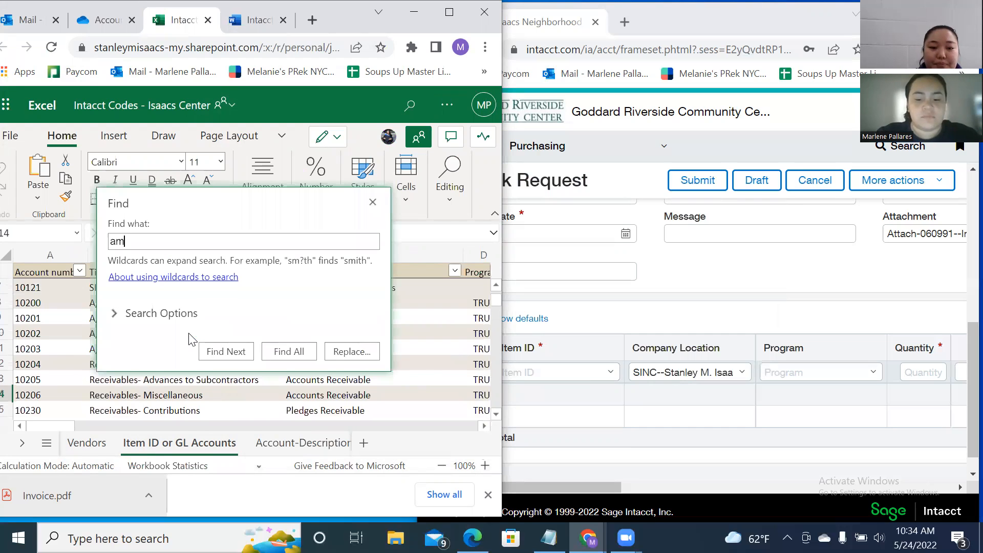
key(BackSpace)
key(BackSpace)
key(BackSpace)
key(BackSpace)
key(BackSpace)
text(maint)
key(Return)
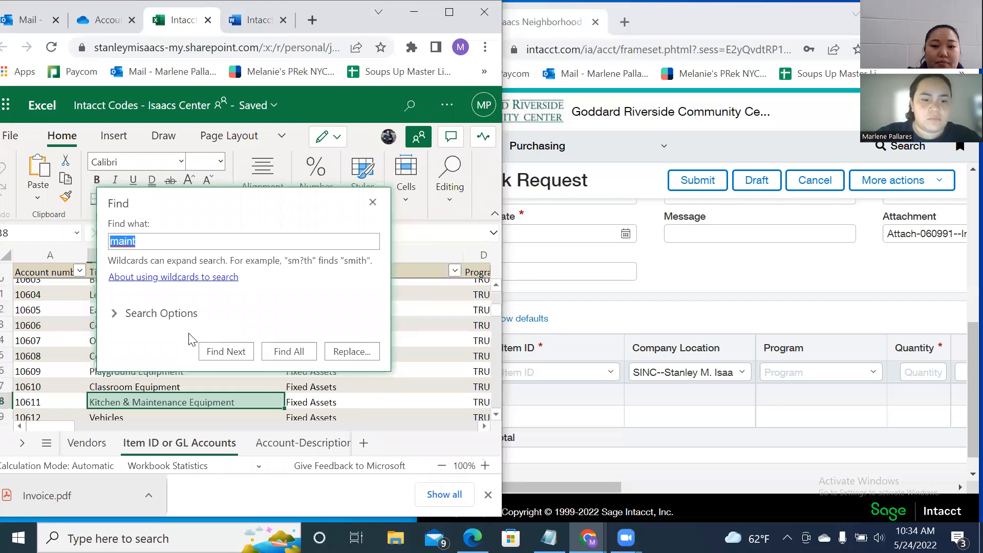
key(Return)
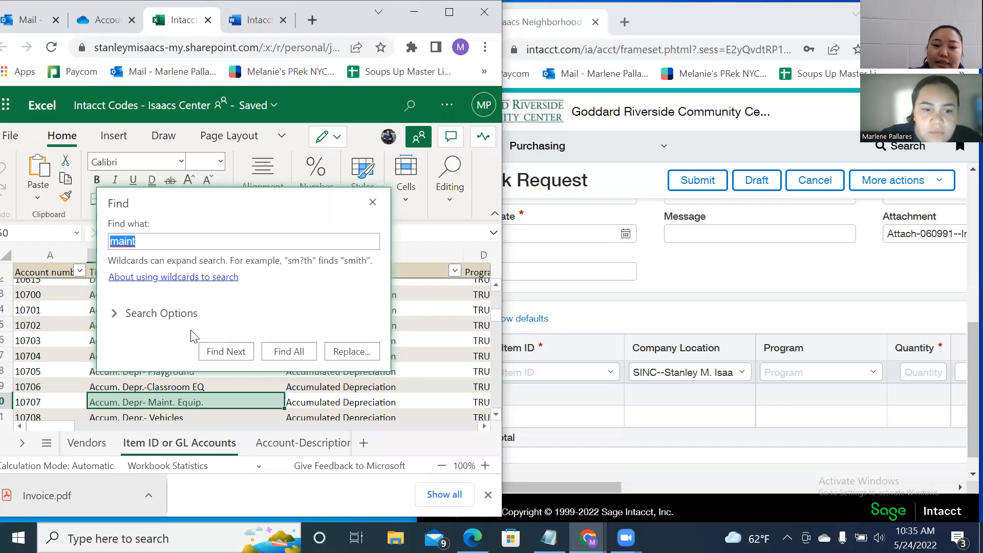
key(Return)
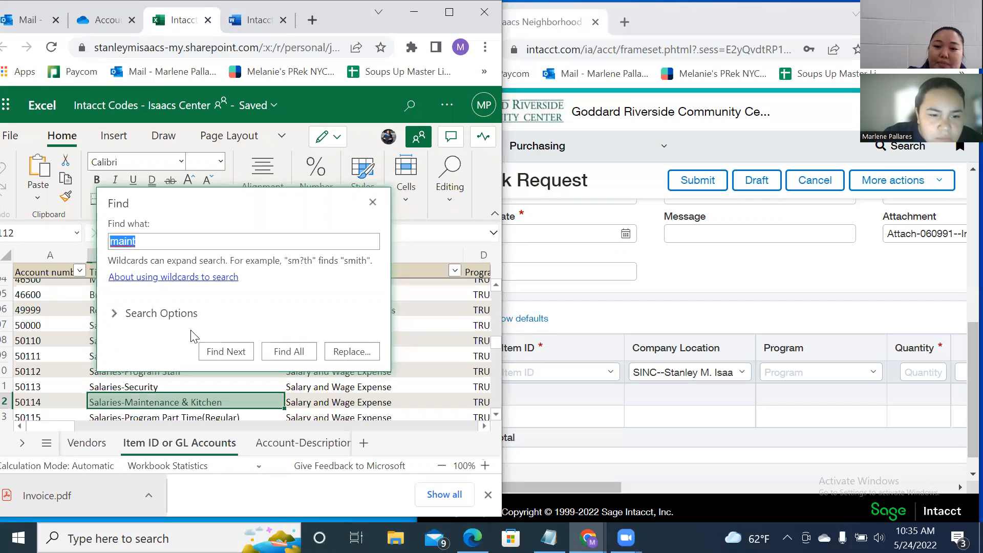
Step through the workbook's matches for 'maintenance'.
text(ena)
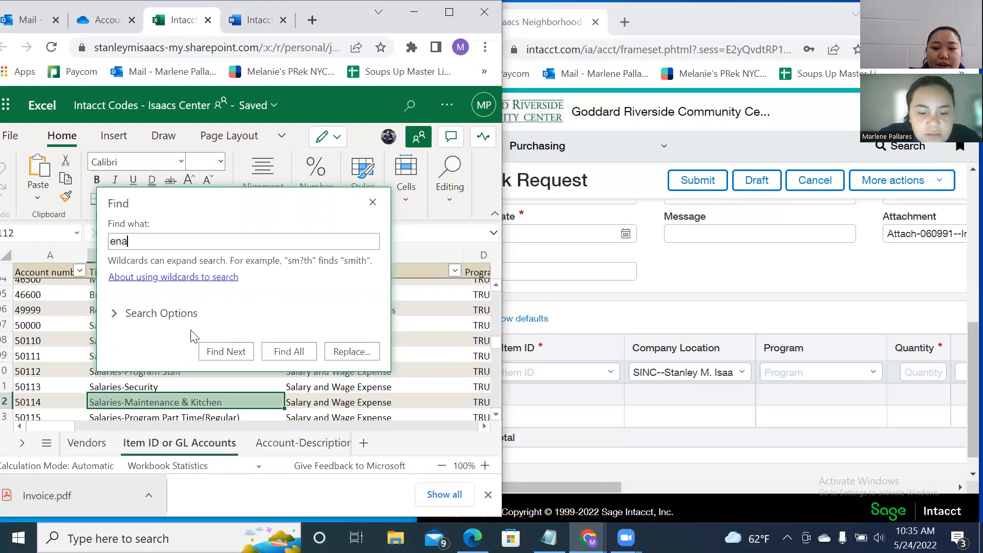
key(BackSpace)
text(main)
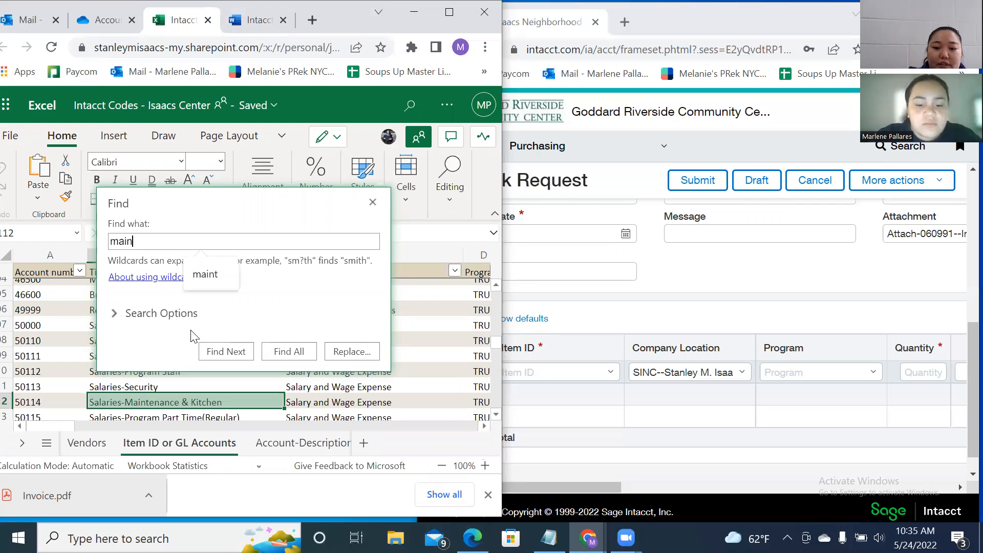
text(tenance)
key(Return)
key(Return)
key(Return)
key(Return)
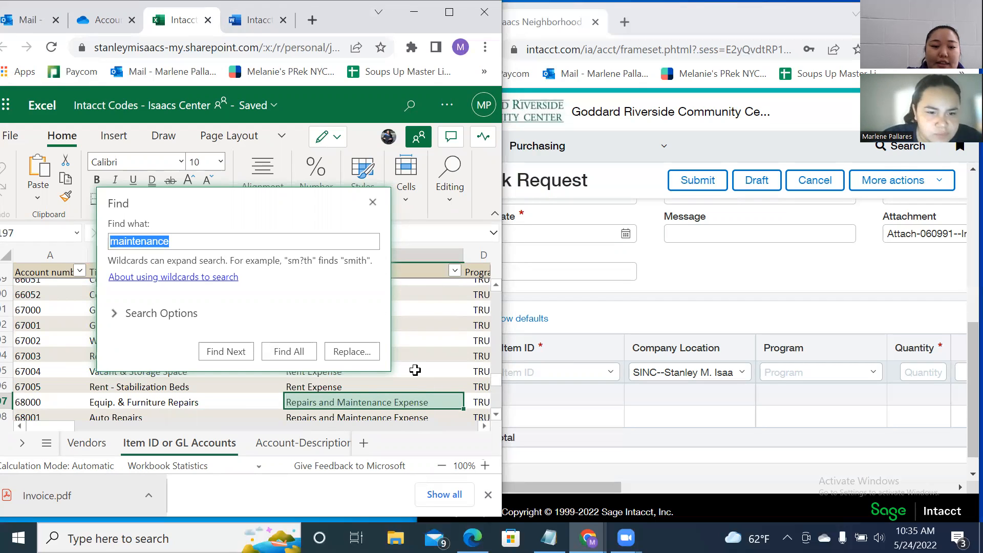
key(Return)
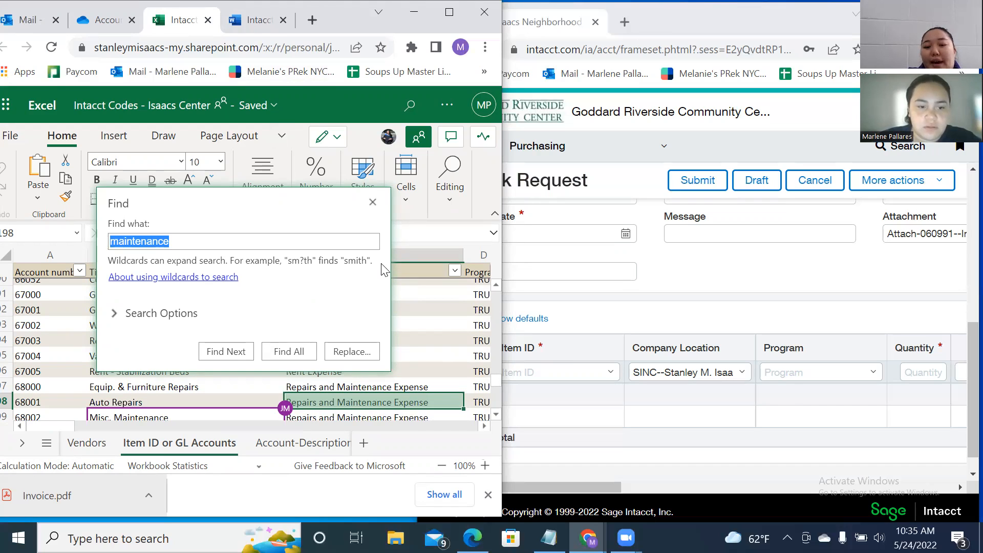
key(Return)
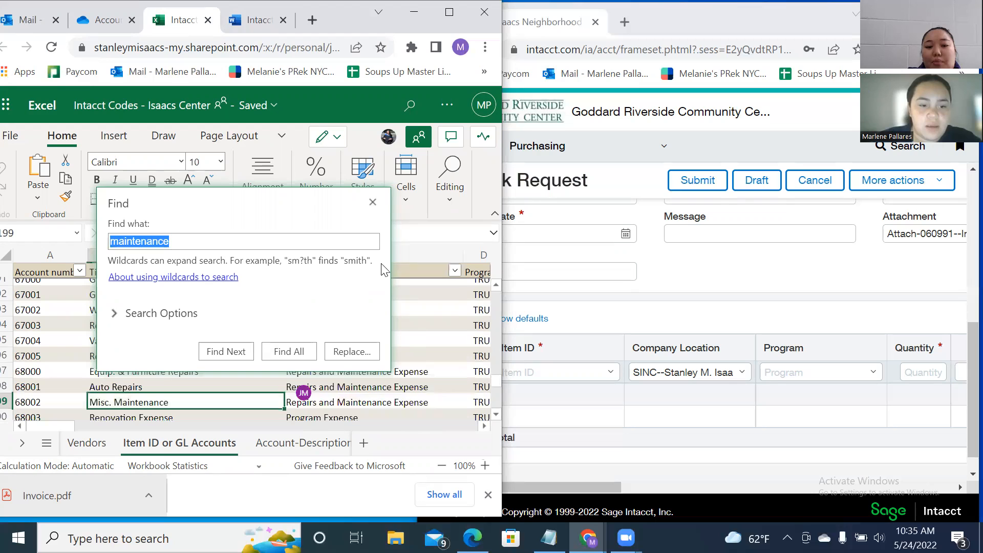
key(Return)
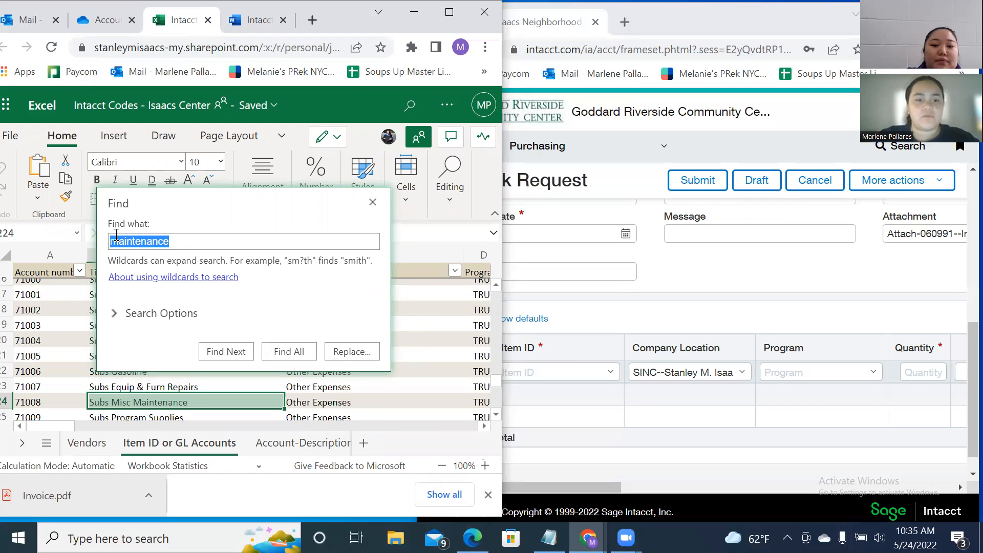
Search the codes workbook for 'Renovation', cross-checking the invoice preview and Intacct Note.
key(BackSpace)
text(R)
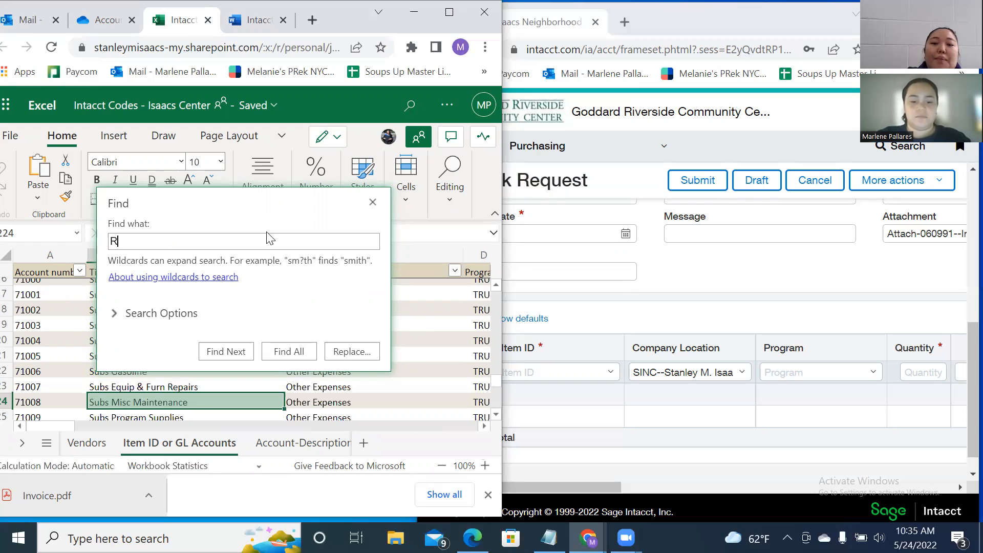
text(enovation)
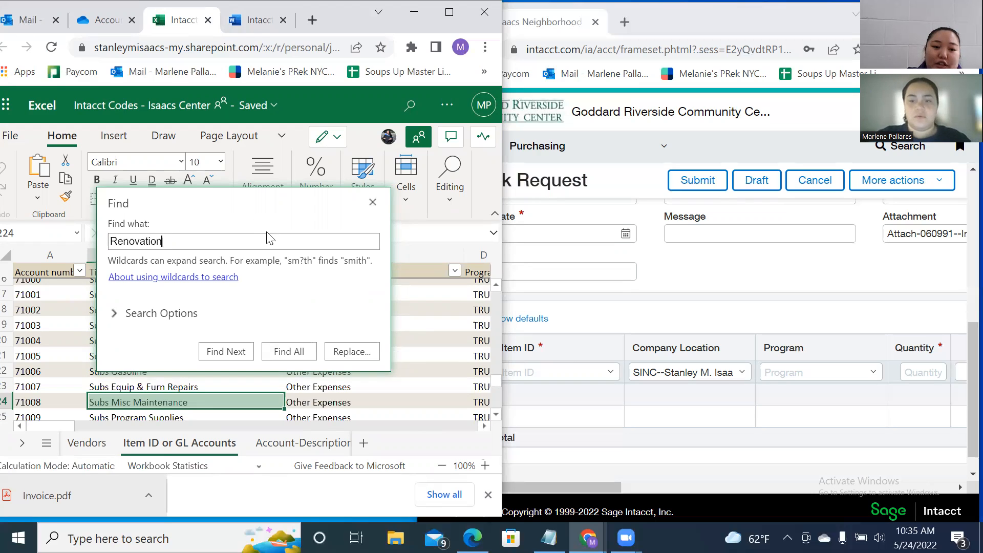
click(28, 19)
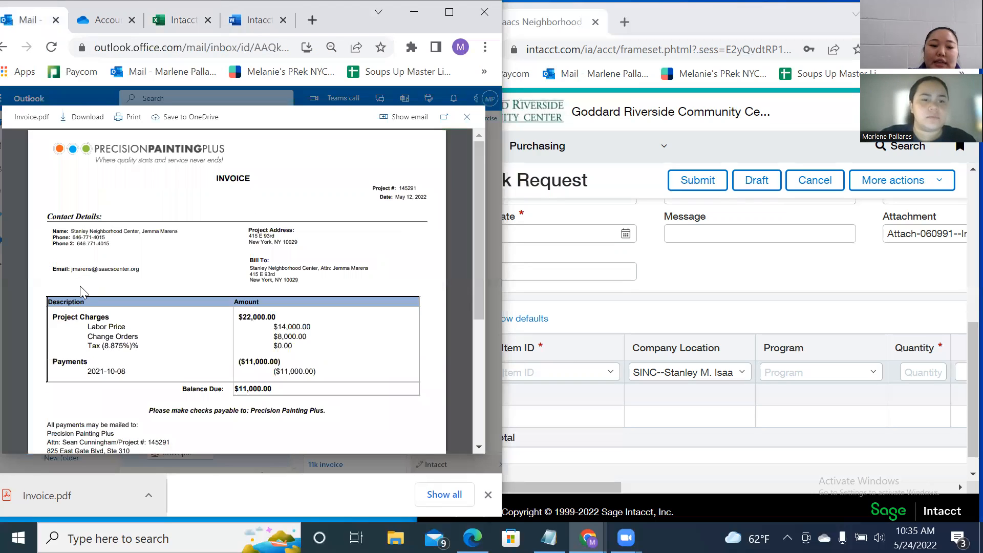
scroll(179, 323, down, 3)
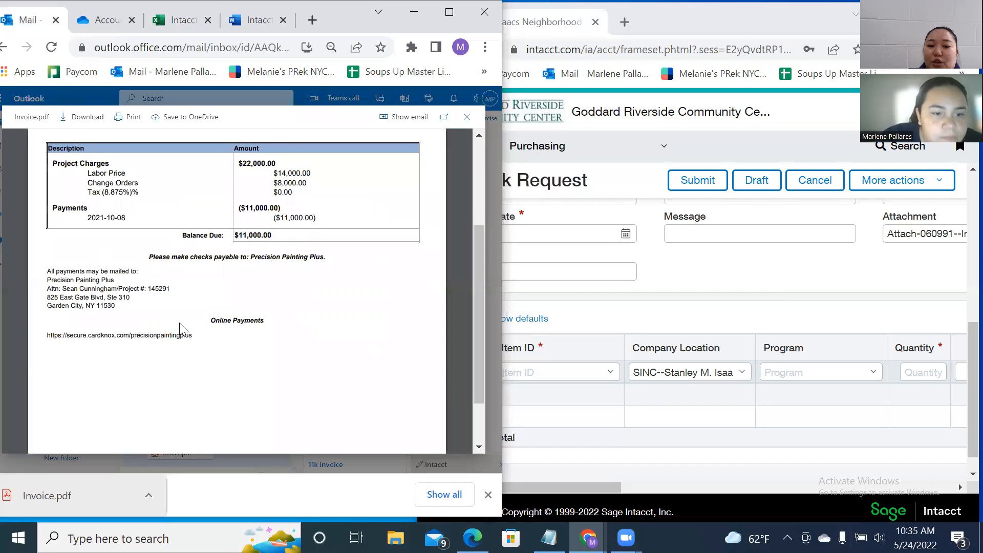
scroll(179, 322, up, 5)
click(251, 20)
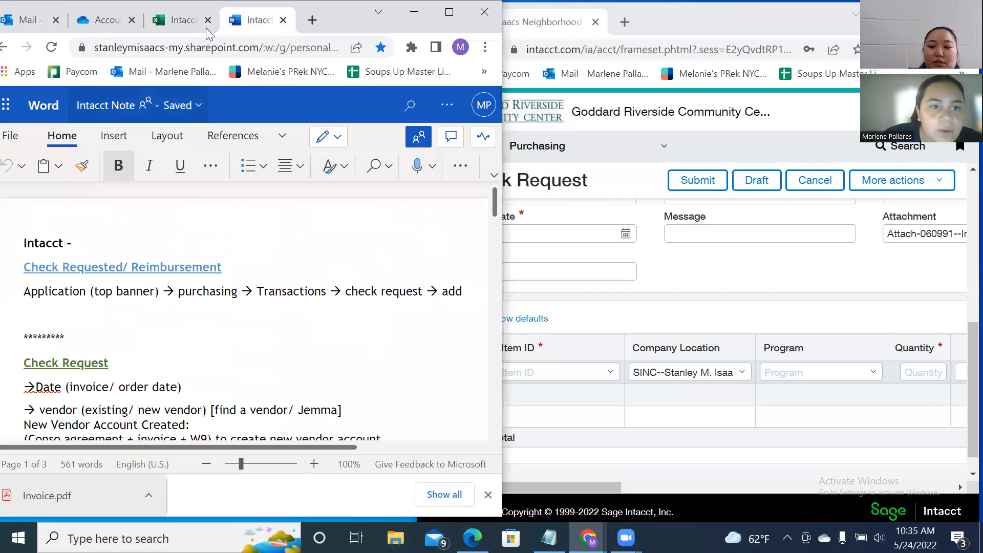
click(199, 28)
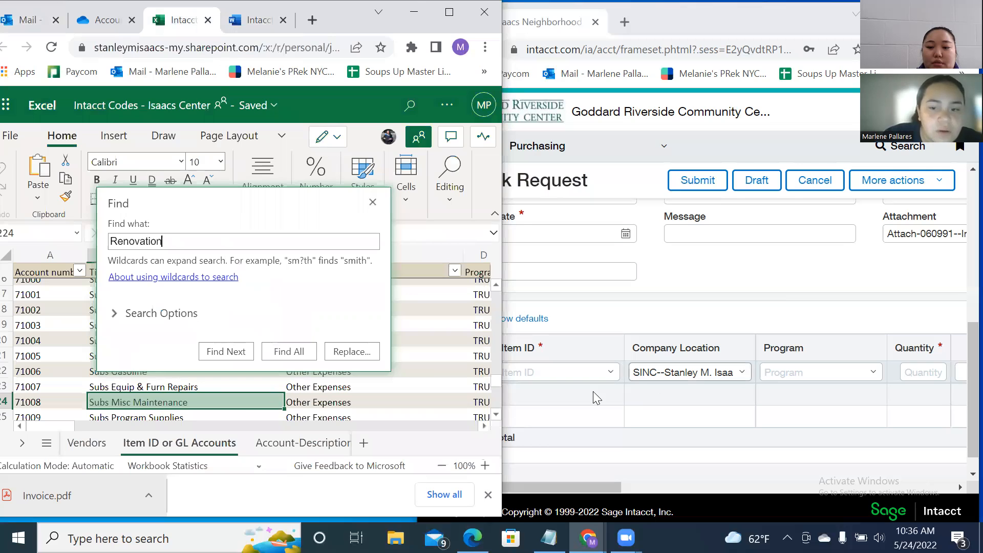
Set the first entry line's Item ID to 68002--Misc. Maintenance.
click(558, 372)
text(6)
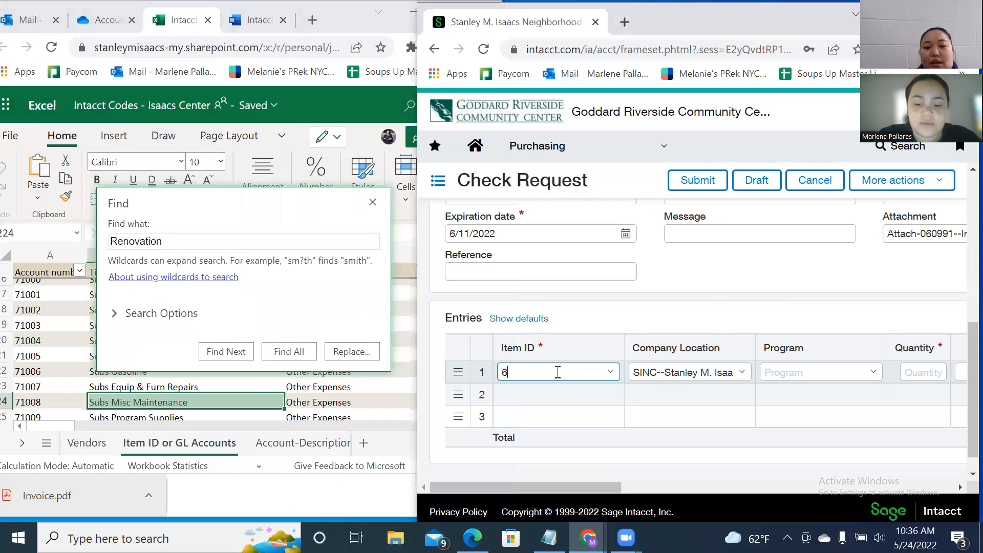
text(8002)
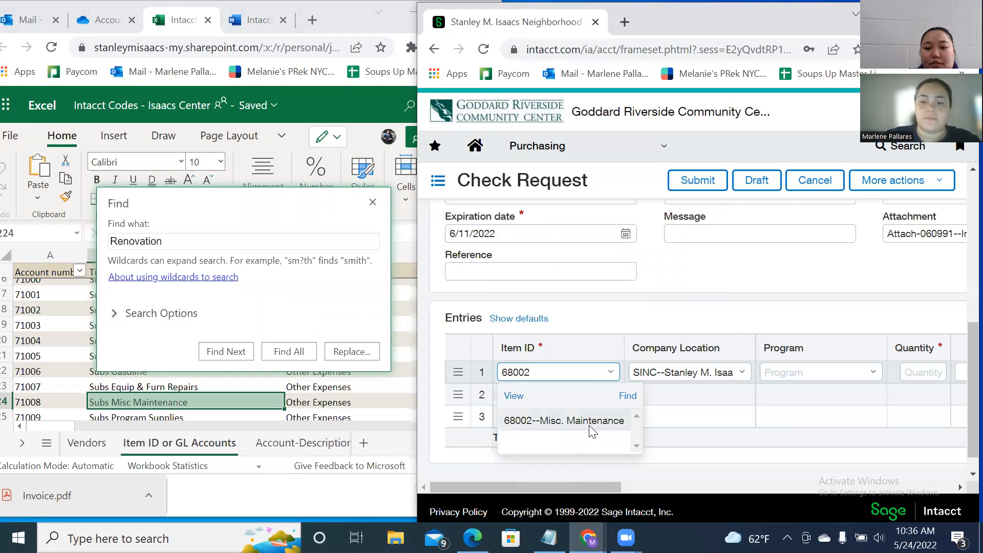
click(591, 420)
click(624, 459)
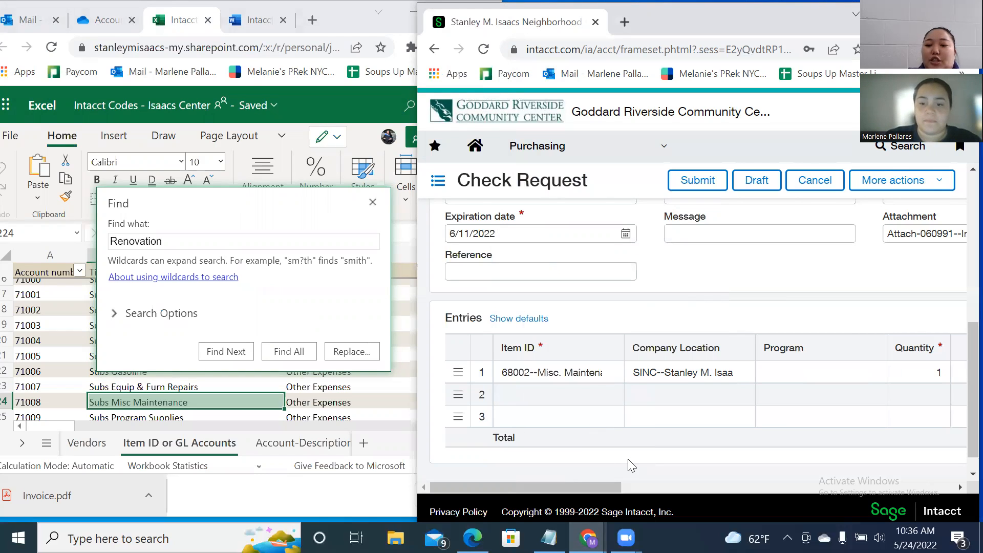
drag(587, 491, 634, 486)
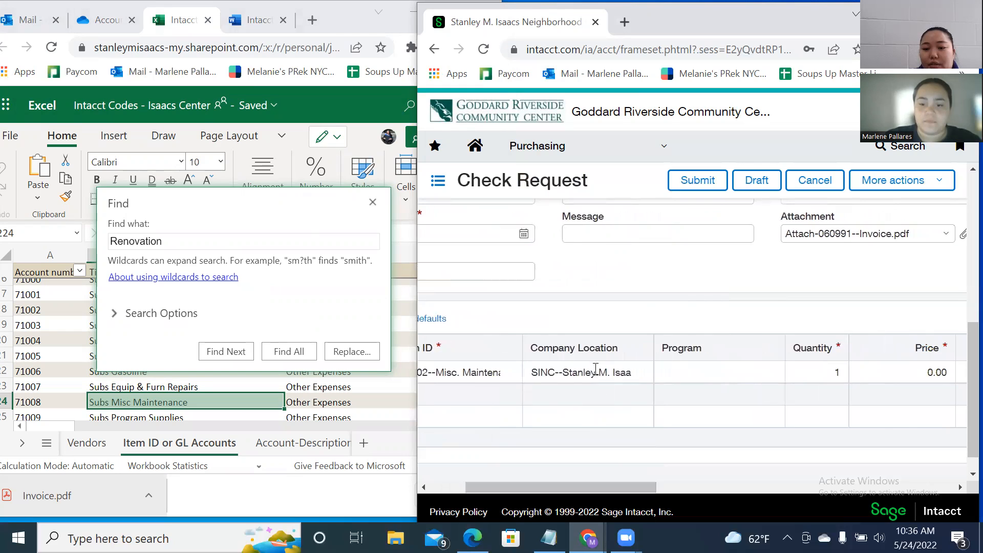
Set the line's location to 701--Isaacs Center.
click(594, 369)
click(640, 372)
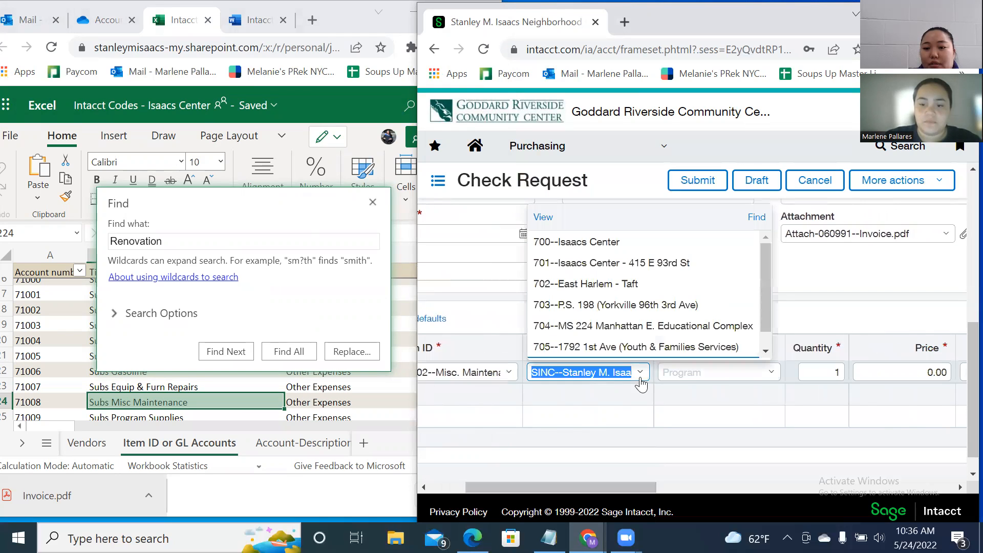
click(576, 262)
click(681, 376)
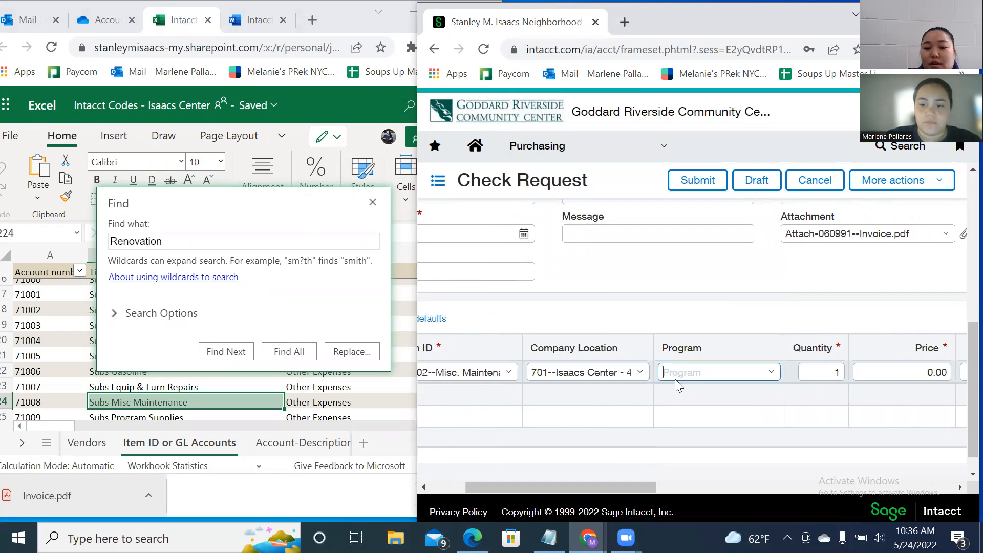
click(634, 375)
click(640, 374)
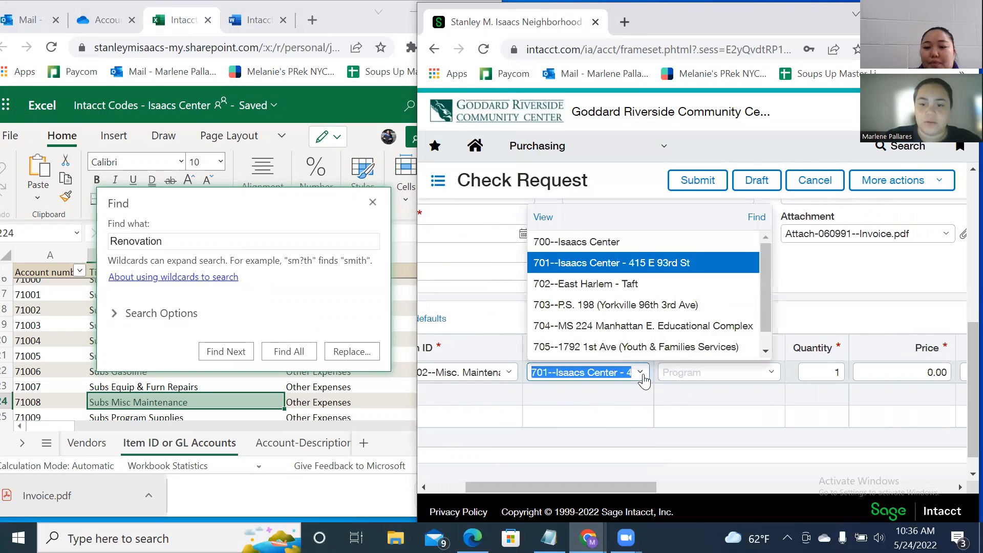
click(686, 373)
Set the line's program to 7700--UES Senior Center.
text(s)
key(BackSpace)
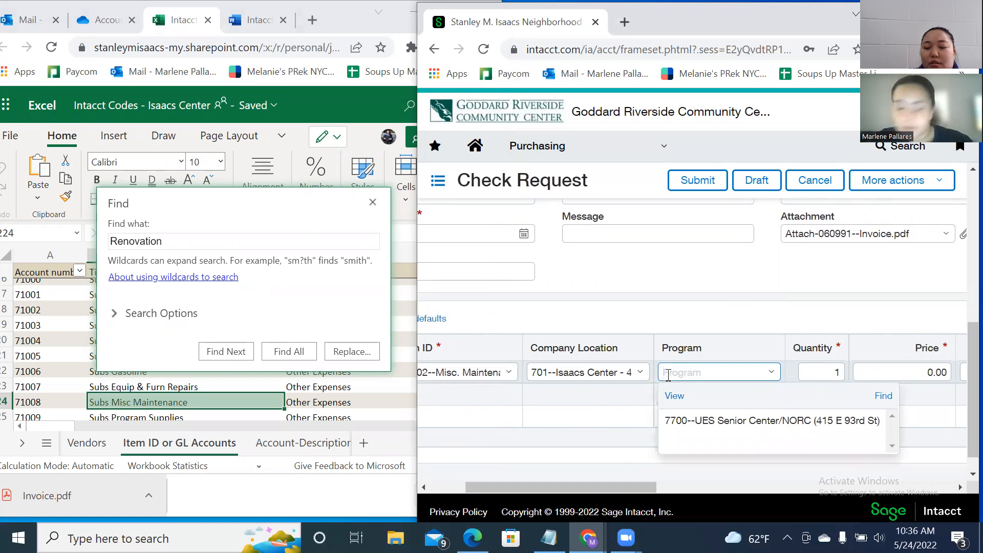
text(122)
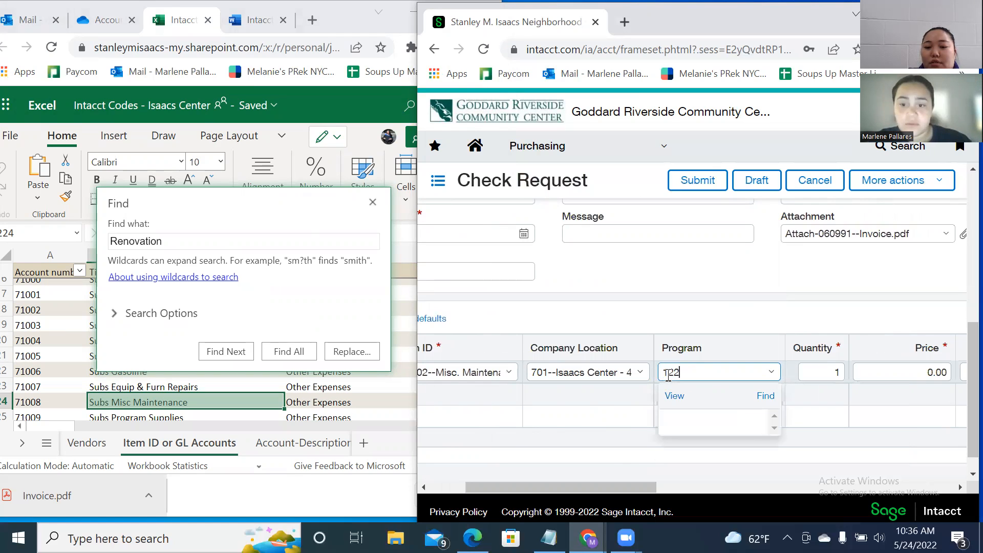
text(16)
key(BackSpace)
key(BackSpace)
key(BackSpace)
key(BackSpace)
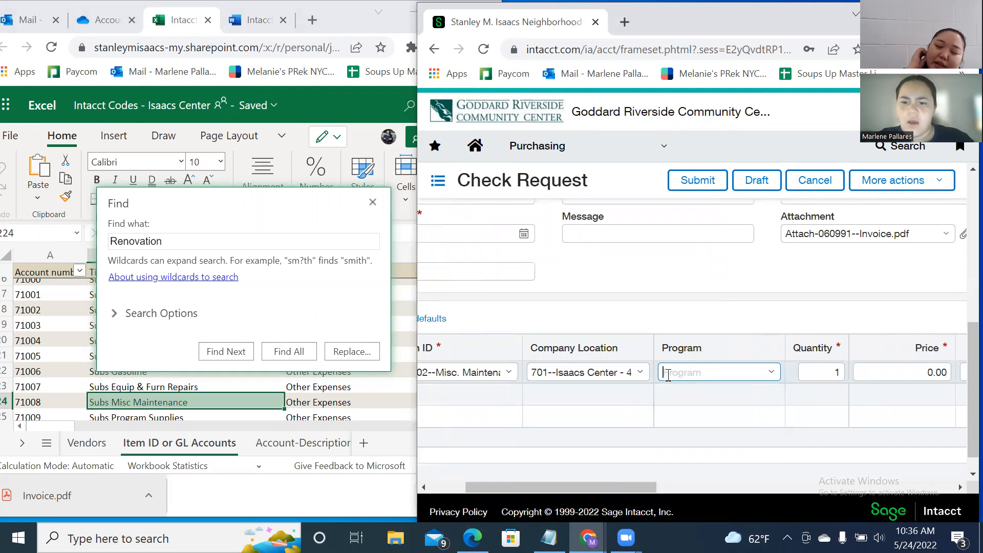
click(691, 419)
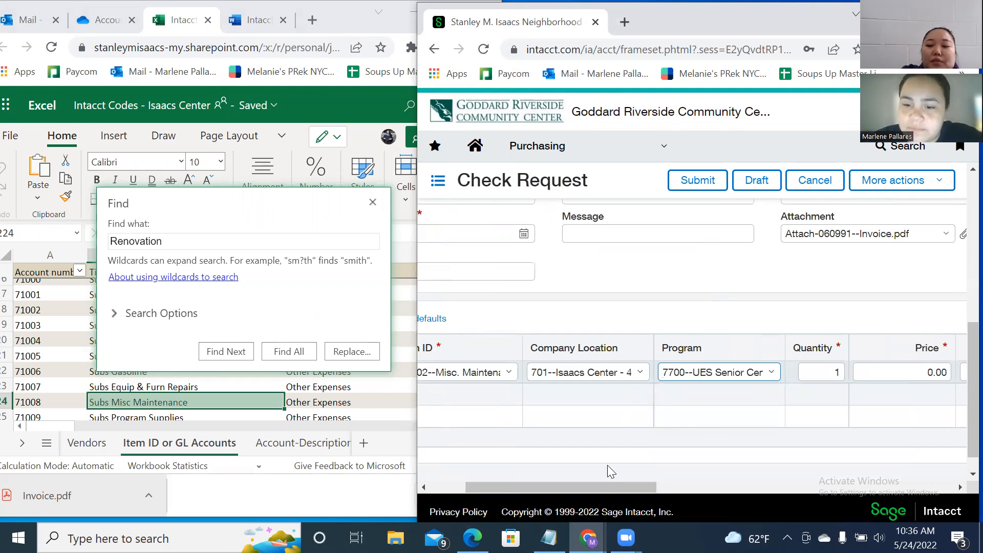
drag(624, 489, 719, 480)
Enter the line's price as 11,000.00.
click(665, 374)
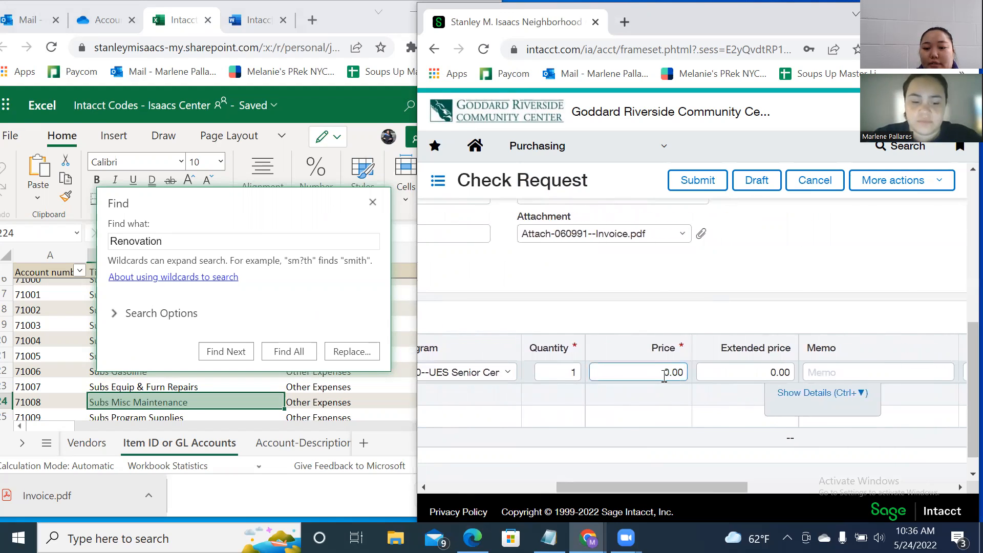
text(1100)
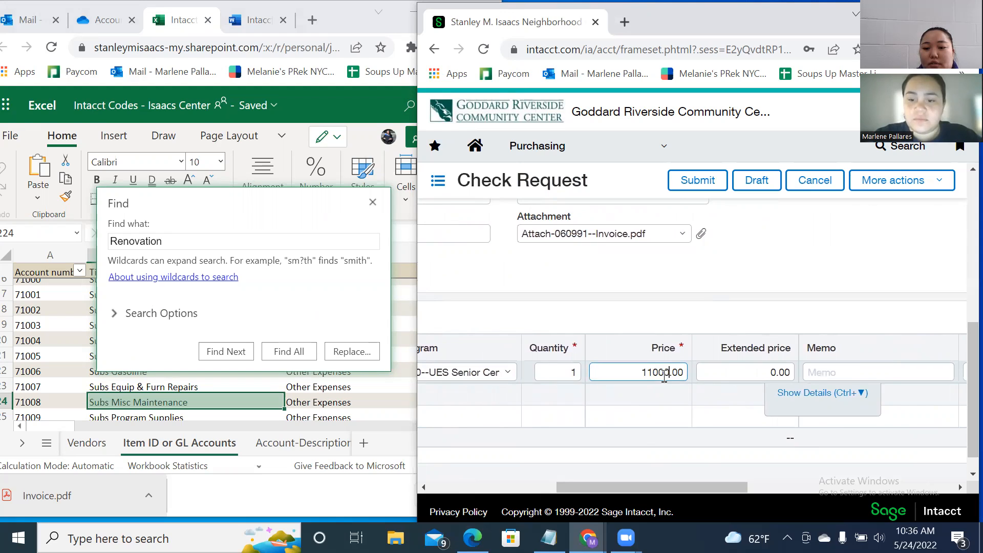
drag(708, 487, 794, 457)
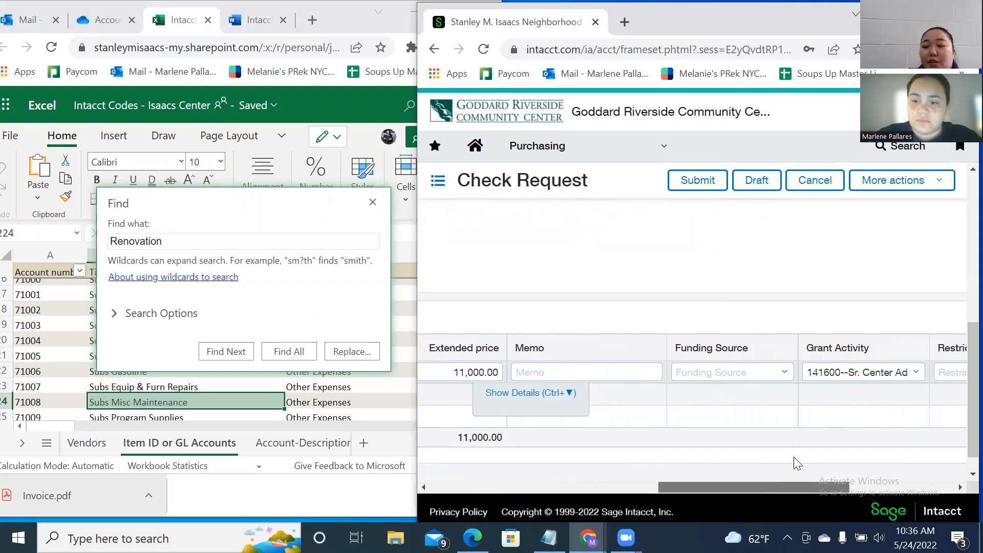
Set funding source 12216--NYCDFTA-Isaacs Sr. Center and restriction 10--Unrestricted.
click(724, 374)
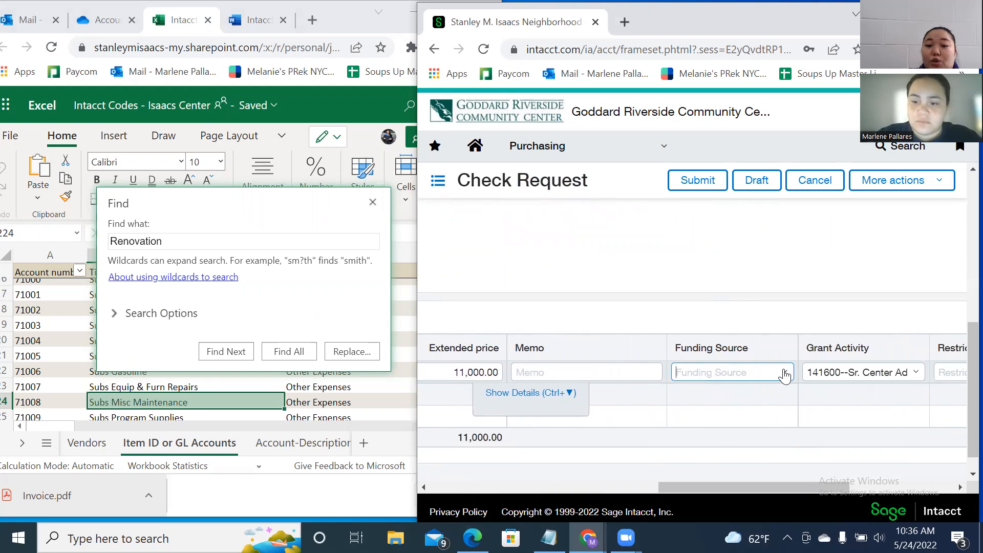
text(122)
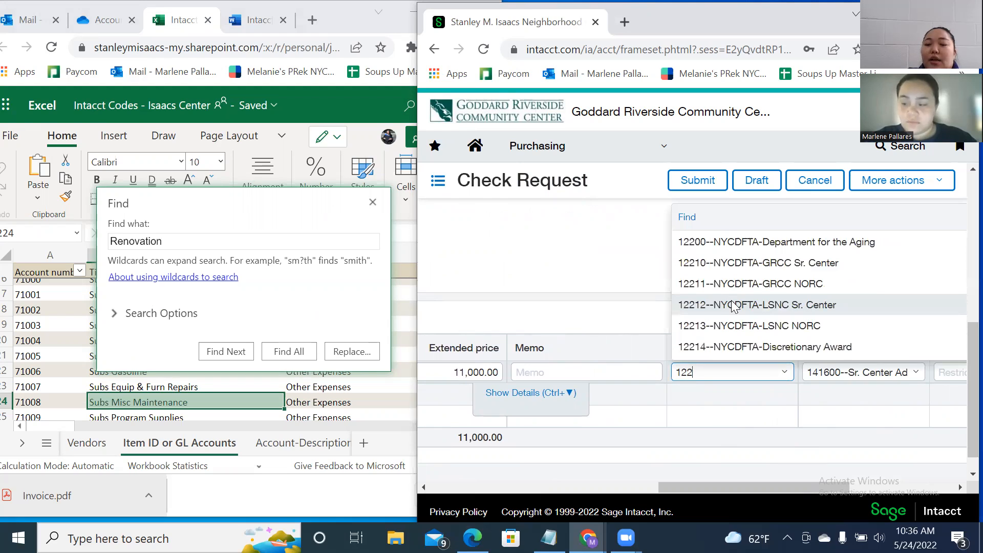
text(16)
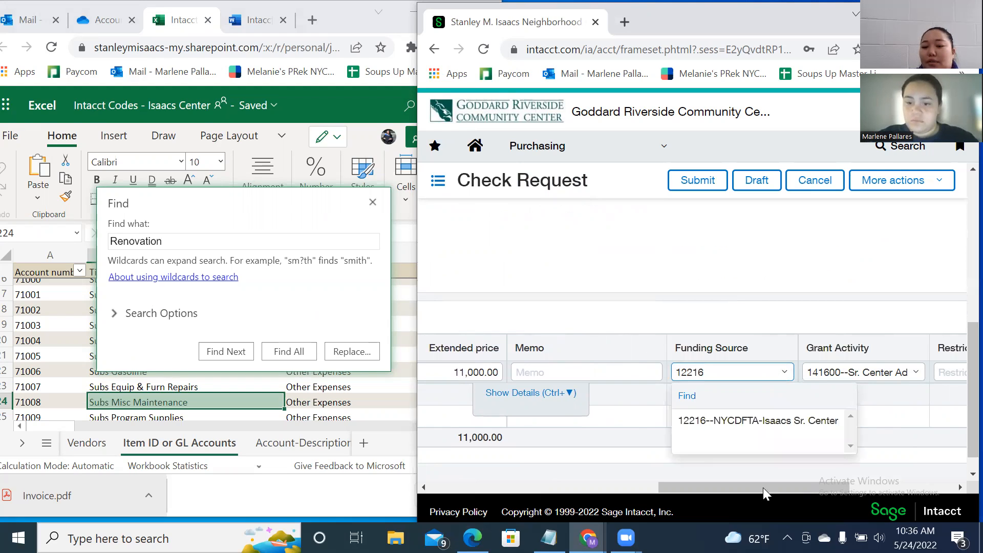
drag(763, 487, 800, 487)
click(693, 415)
drag(717, 483, 764, 481)
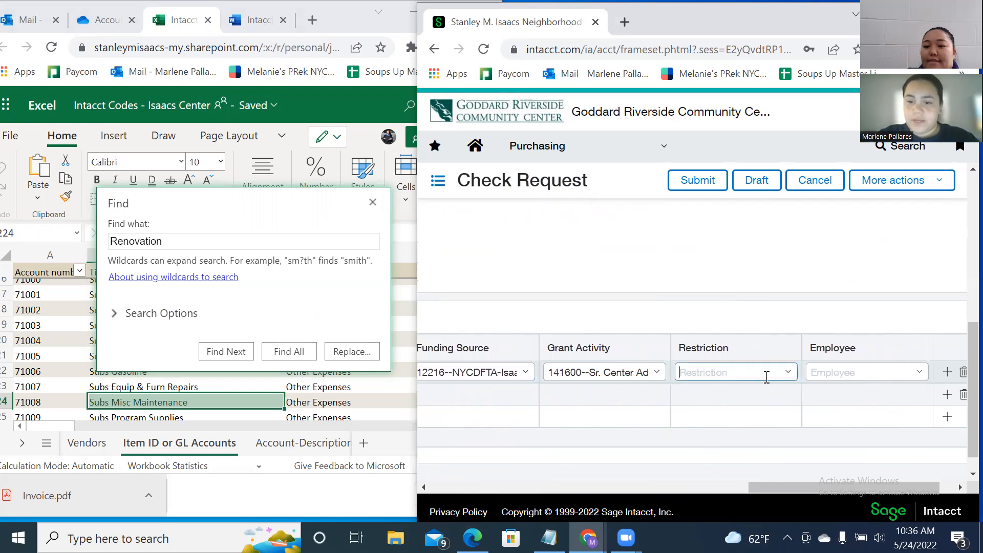
click(788, 374)
click(743, 244)
drag(779, 483, 533, 459)
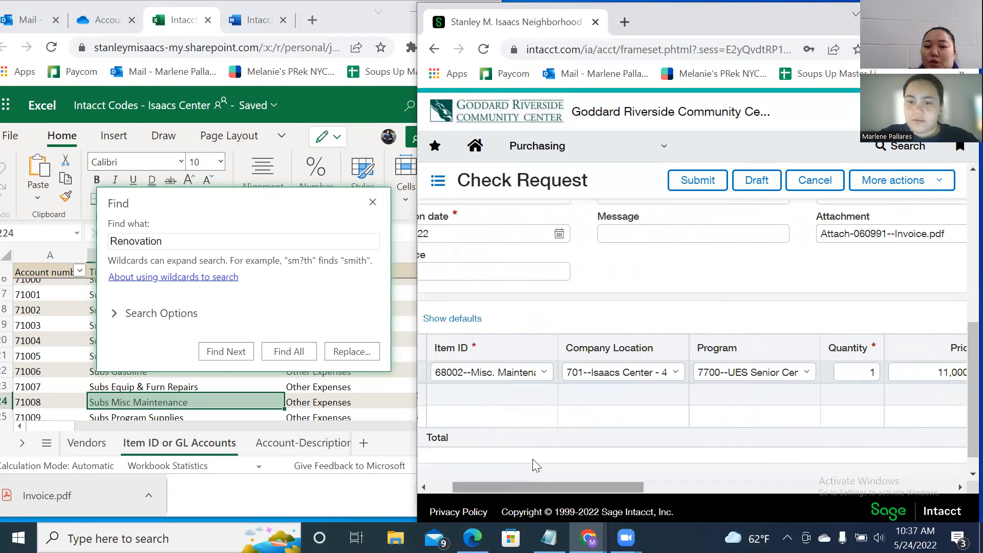
Review Invoice.pdf in the mail preview against the check request.
scroll(548, 440, up, 3)
scroll(582, 472, down, 2)
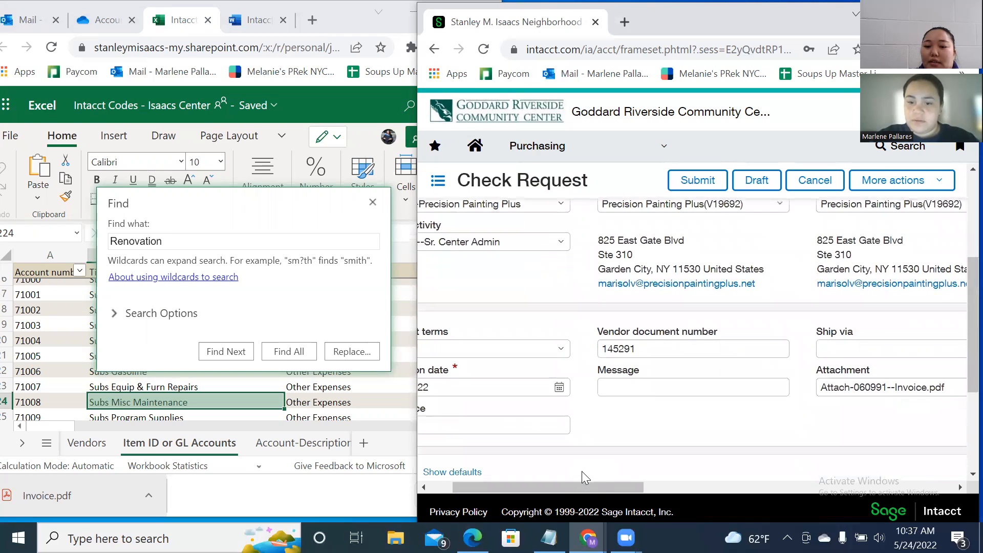
scroll(625, 451, down, 2)
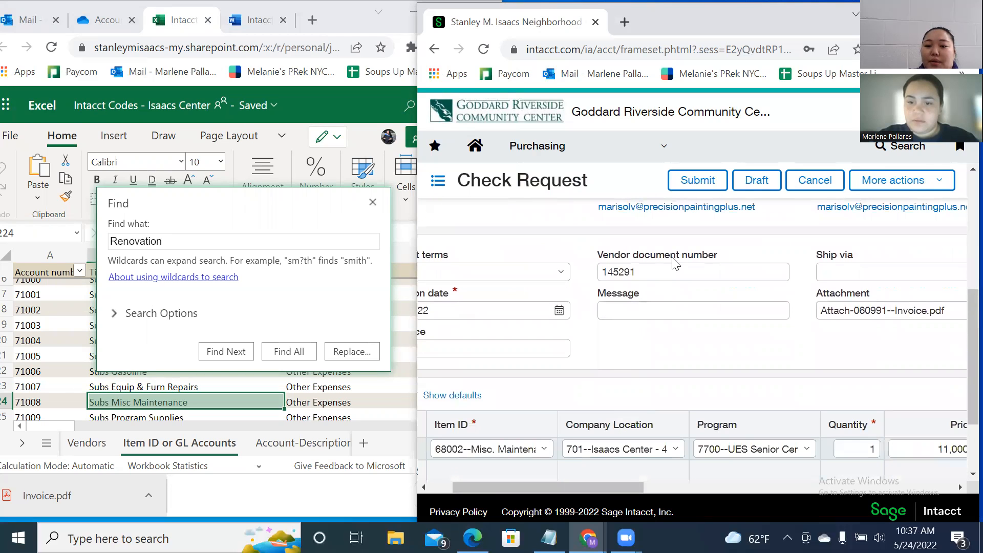
click(41, 18)
click(86, 28)
click(32, 23)
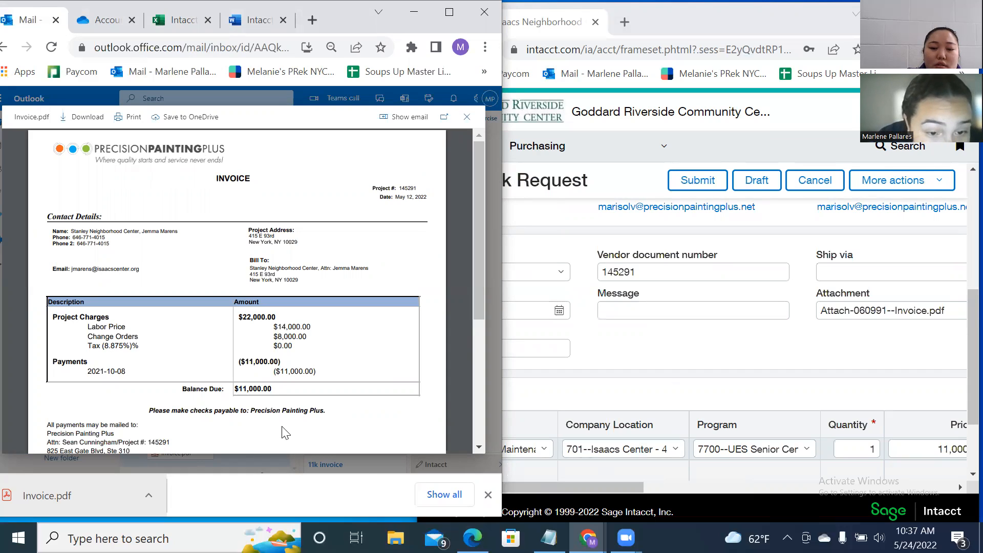
scroll(220, 366, down, 3)
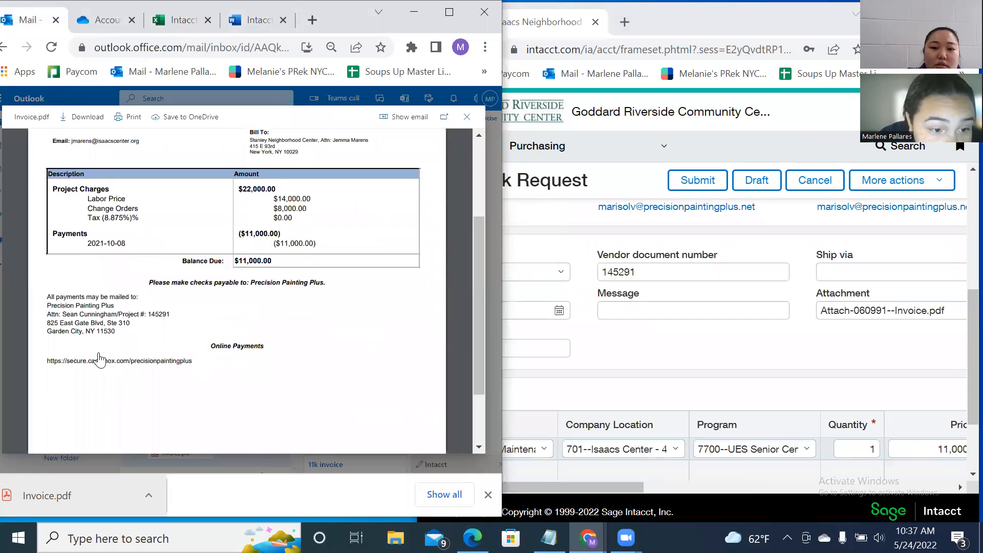
scroll(154, 382, down, 2)
scroll(174, 384, up, 5)
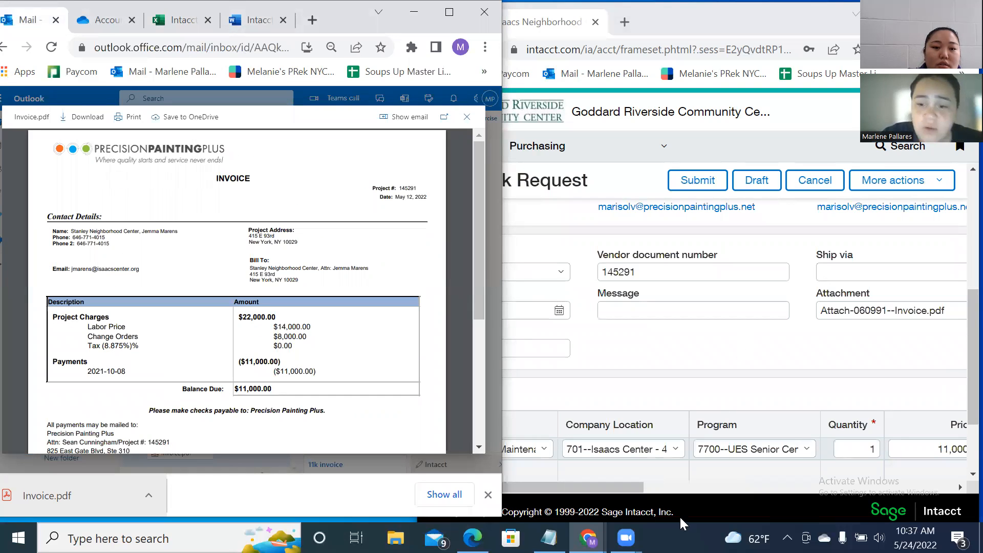
Scroll back through the check request form and submit it.
drag(631, 486, 589, 473)
scroll(665, 256, down, 2)
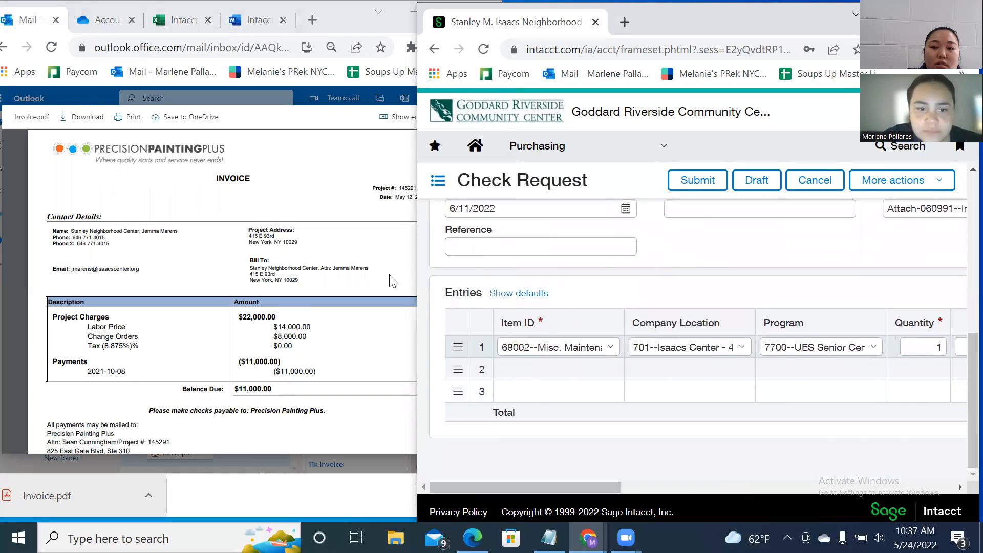
scroll(405, 284, down, 2)
scroll(659, 338, up, 6)
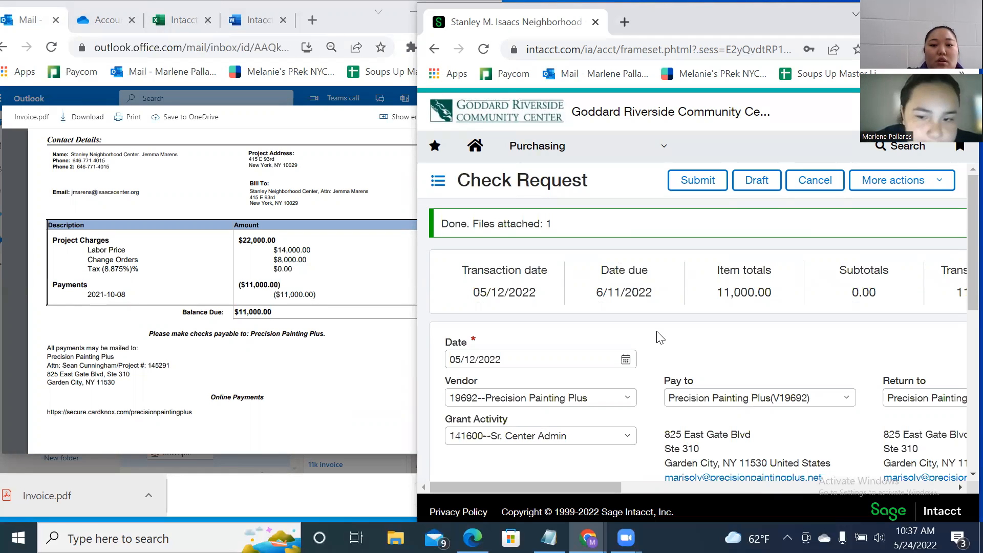
click(694, 188)
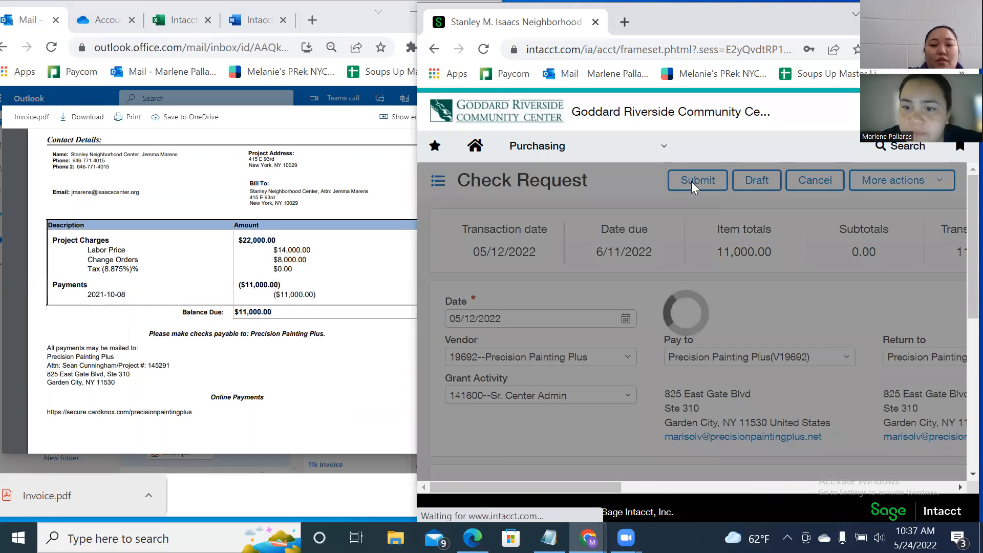
Scroll the Purchasing Transactions list shown after the submission.
scroll(791, 328, down, 3)
scroll(790, 329, up, 5)
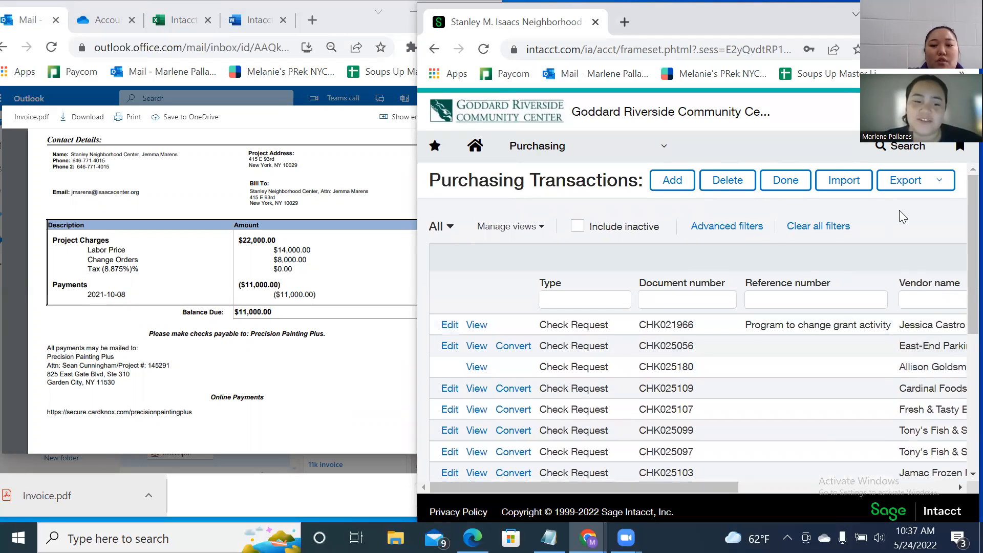
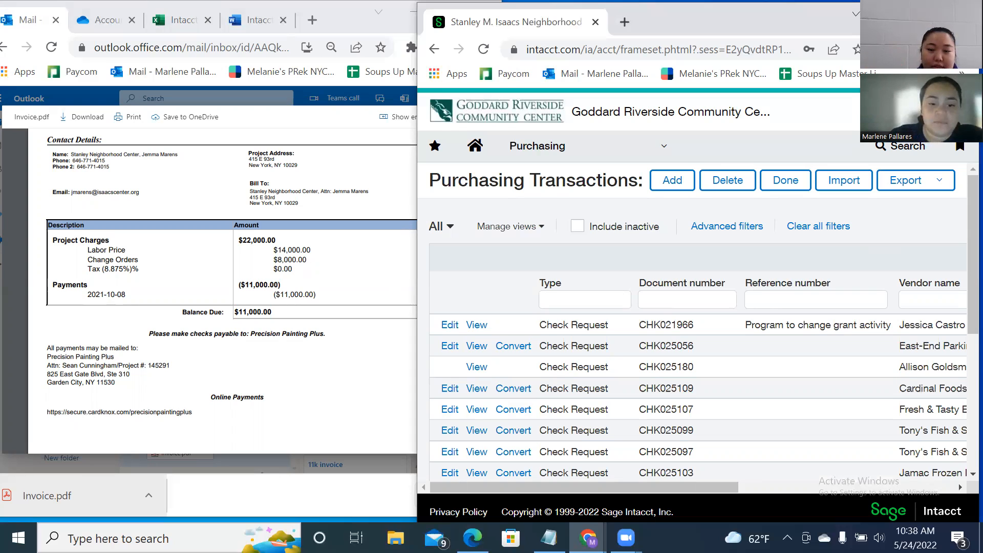
Close the invoice preview and open the OneDrive folder Invoices and check reqs > Presicion Painting Plus.
click(310, 510)
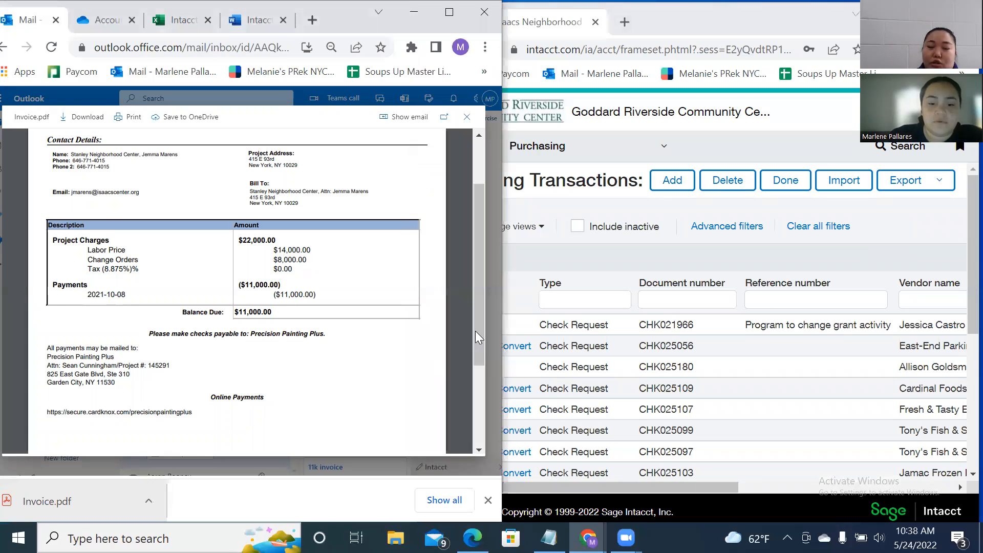
click(468, 118)
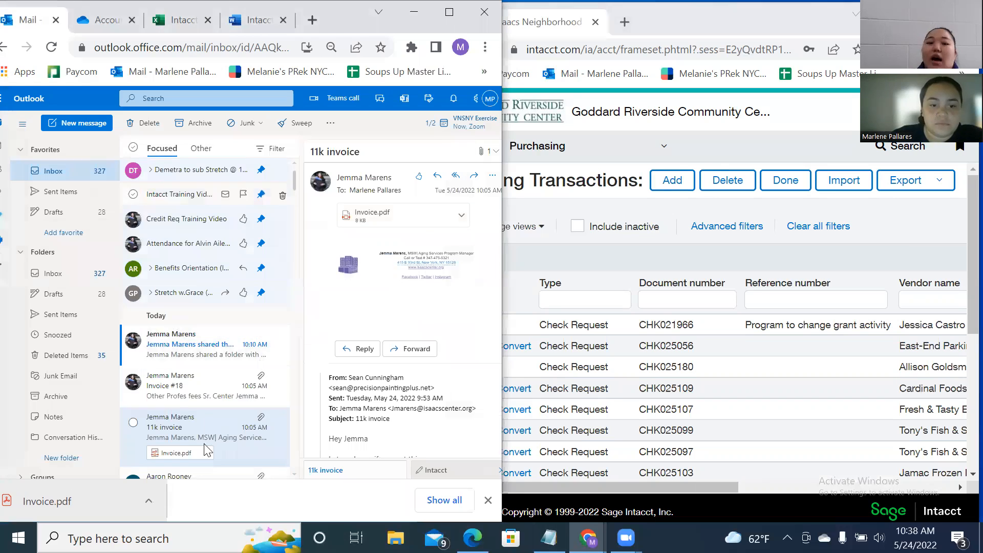
click(161, 21)
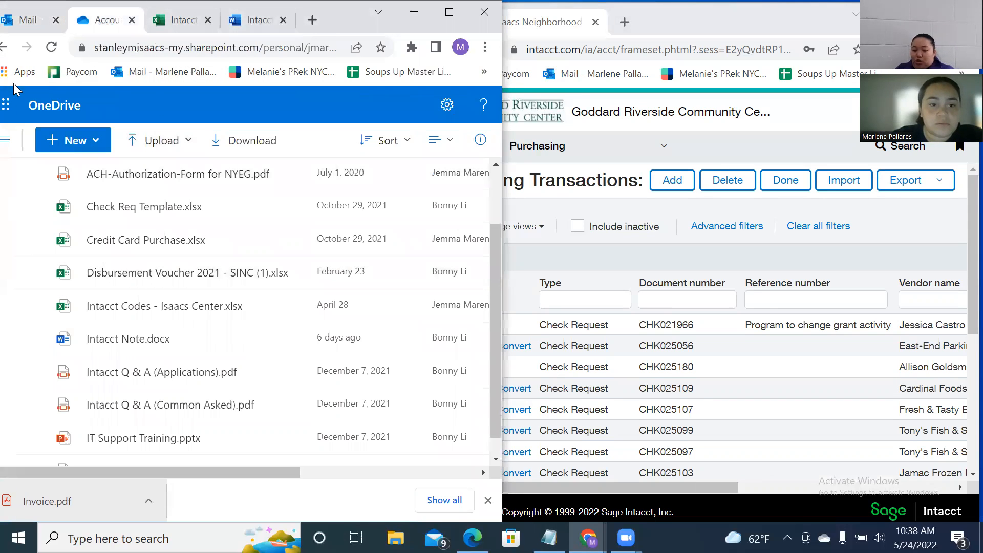
scroll(204, 250, down, 1)
scroll(213, 266, up, 2)
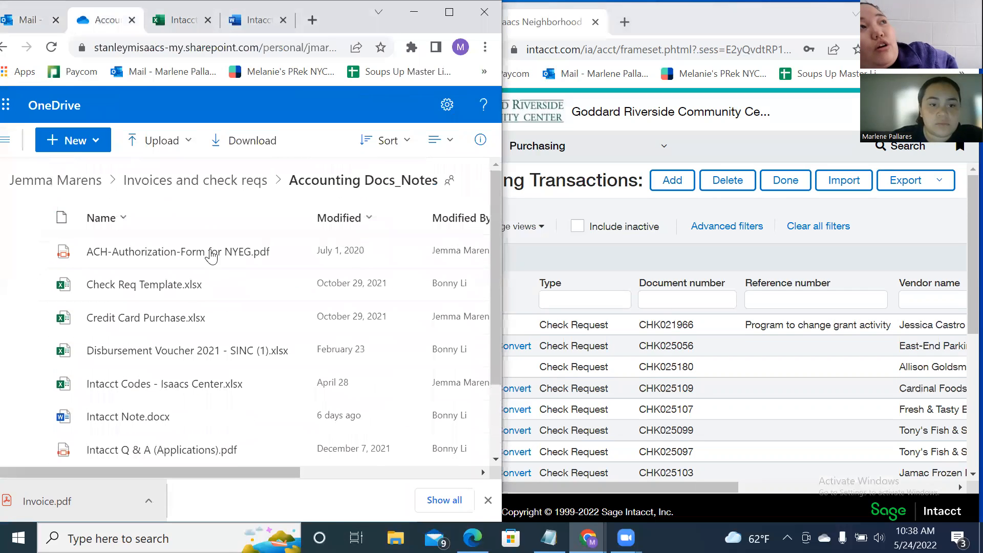
click(8, 49)
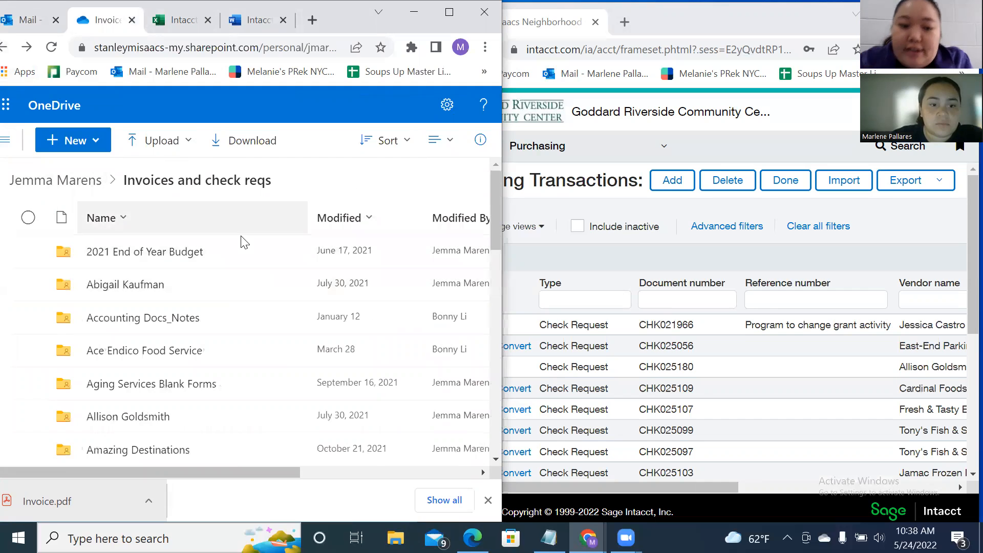
scroll(243, 240, down, 2)
scroll(242, 240, down, 2)
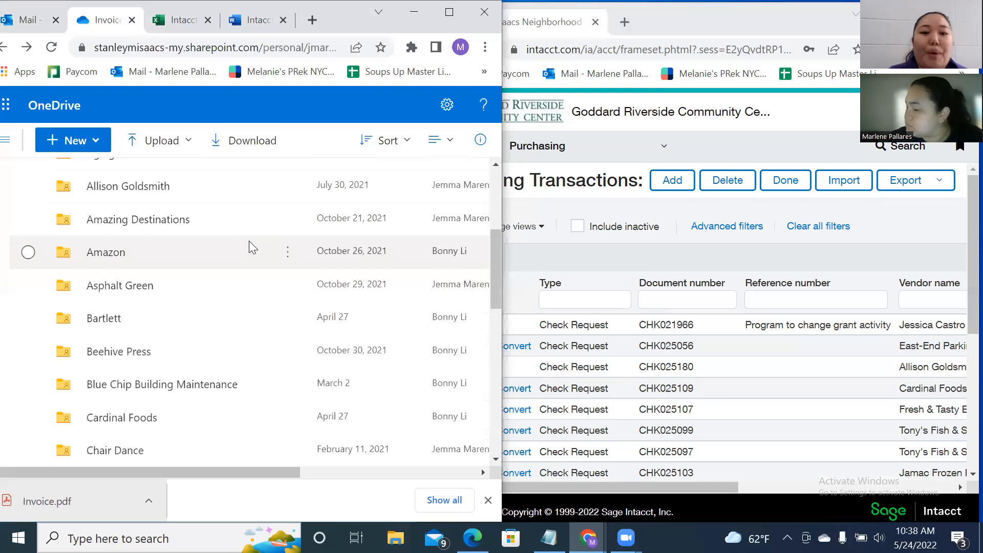
scroll(246, 246, down, 8)
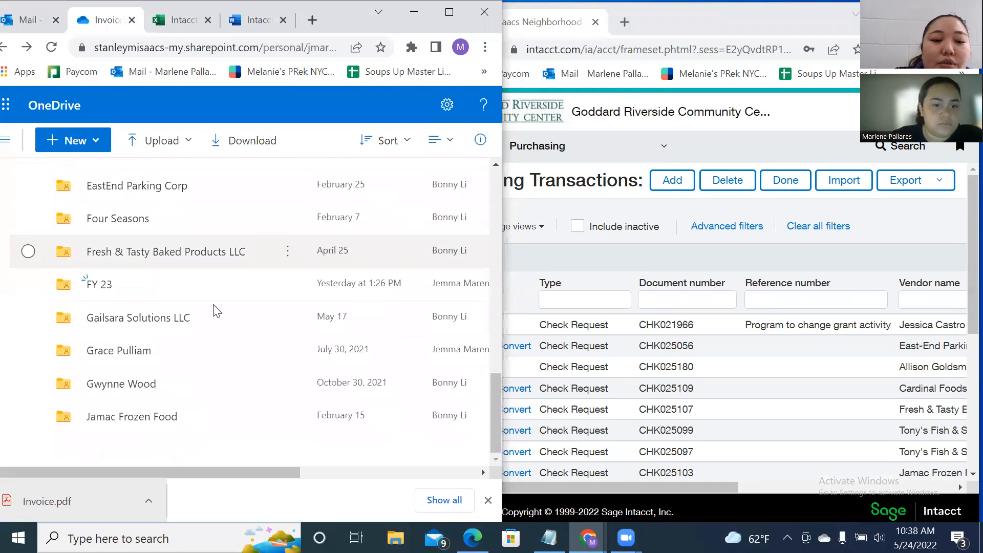
scroll(215, 333, down, 10)
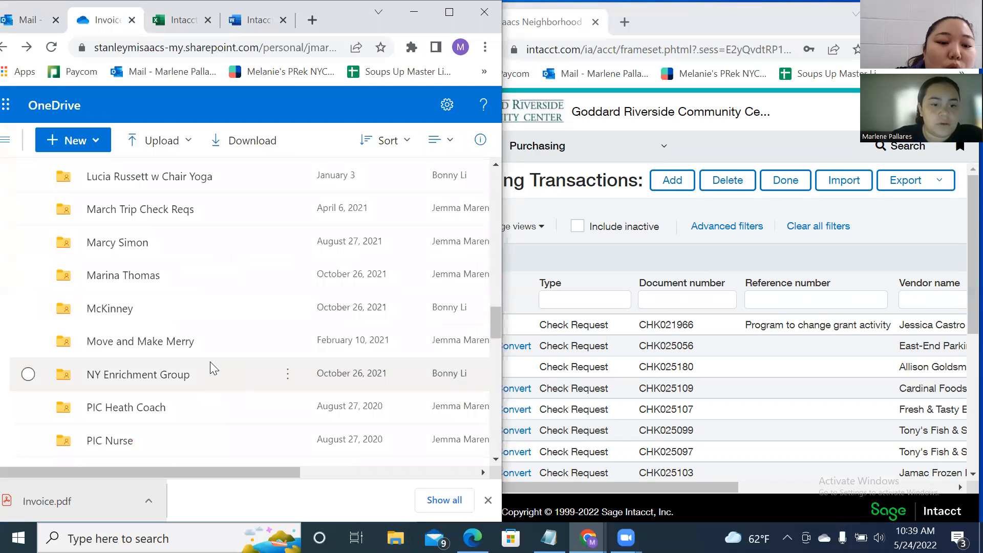
scroll(210, 369, down, 3)
click(157, 321)
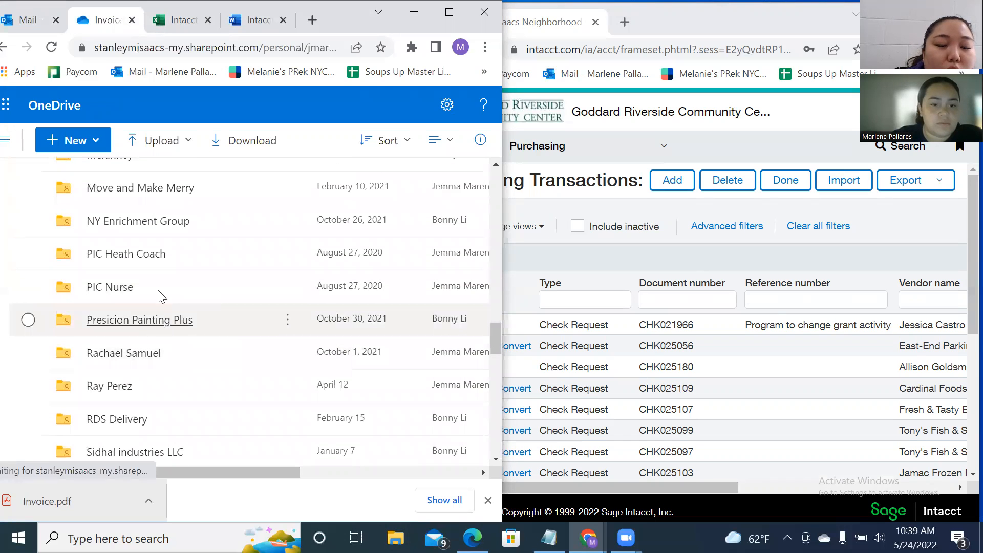
Download the email's Invoice.pdf attachment as Invoice (1).pdf and open File Explorer.
click(22, 26)
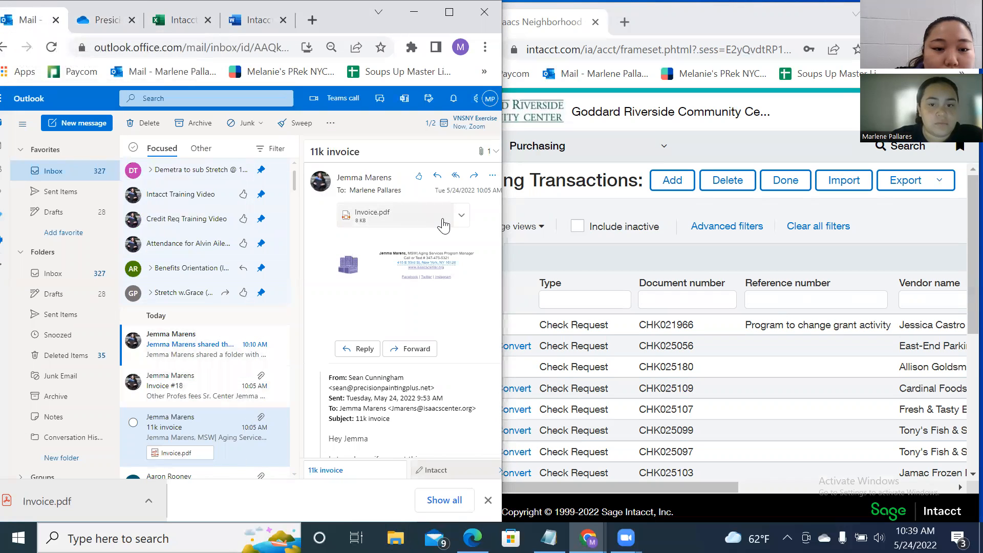
click(461, 215)
click(340, 271)
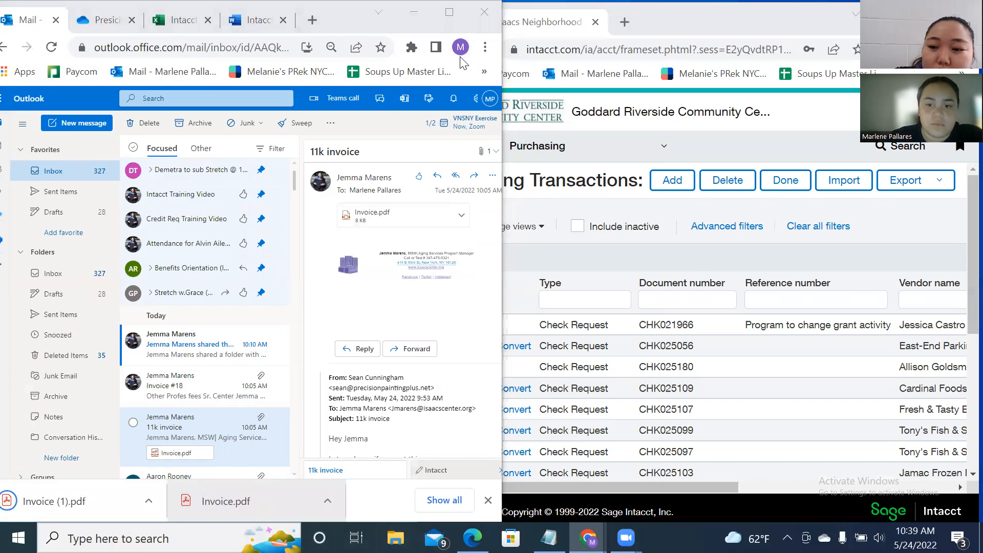
key(super+e)
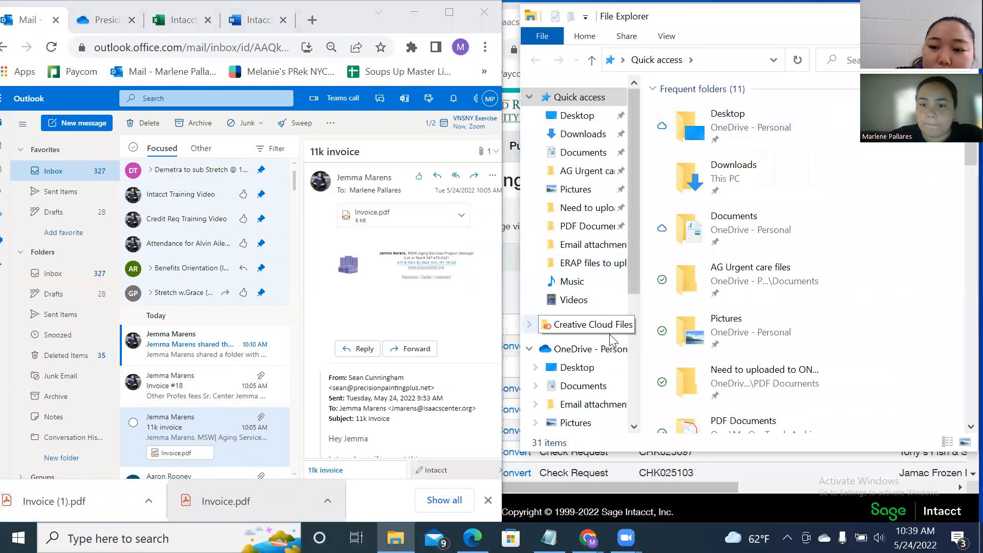
Open Downloads in File Explorer and start renaming the Invoice file, clearing its name.
click(583, 133)
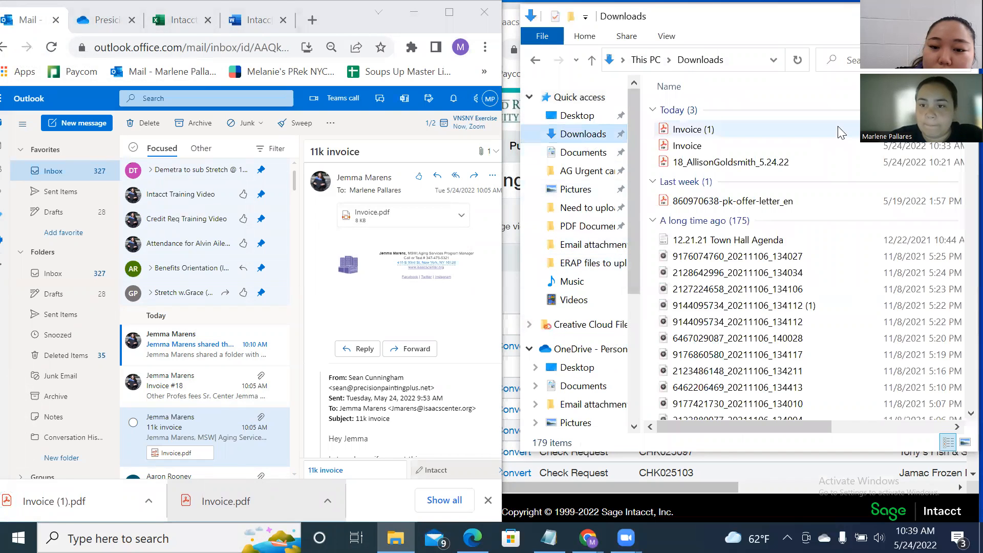
right_click(772, 139)
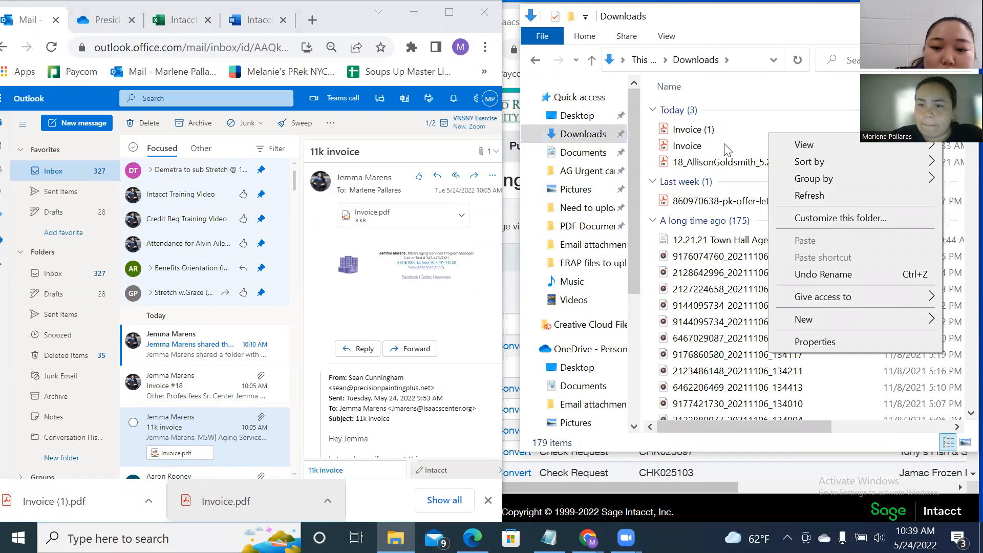
right_click(696, 147)
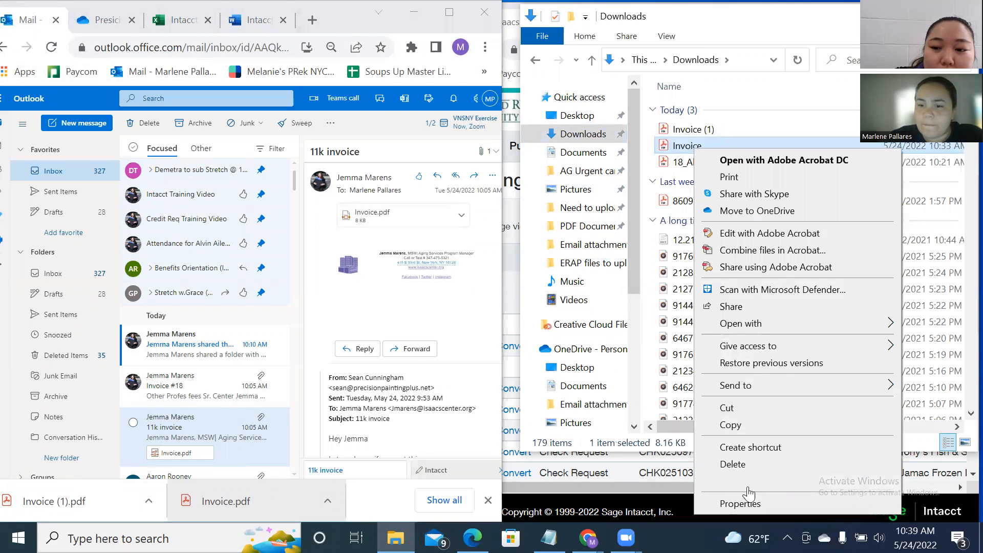
click(749, 496)
key(BackSpace)
Preview the Precision Painting invoice ($11,000.00 balance due), then start renaming the Invoice file again.
click(105, 19)
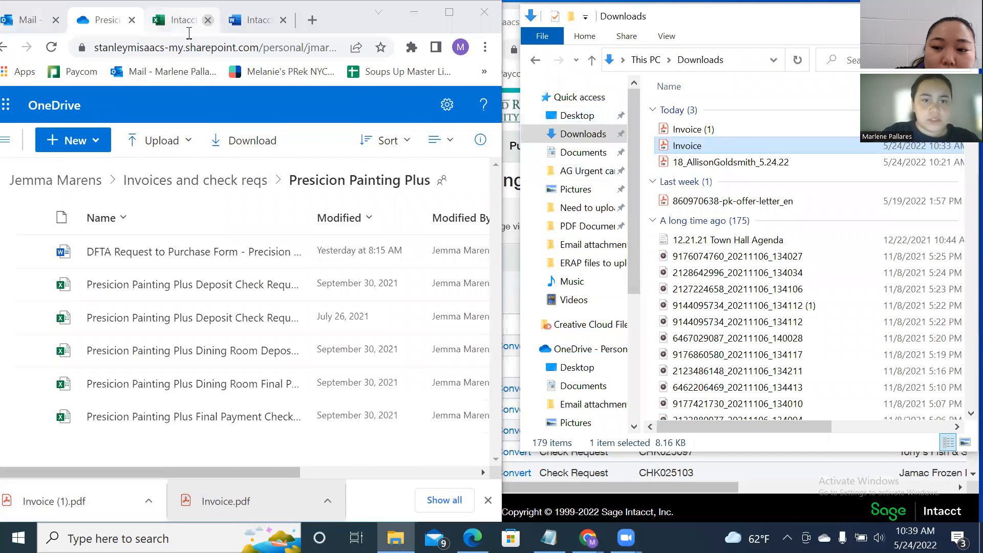
click(254, 20)
click(106, 21)
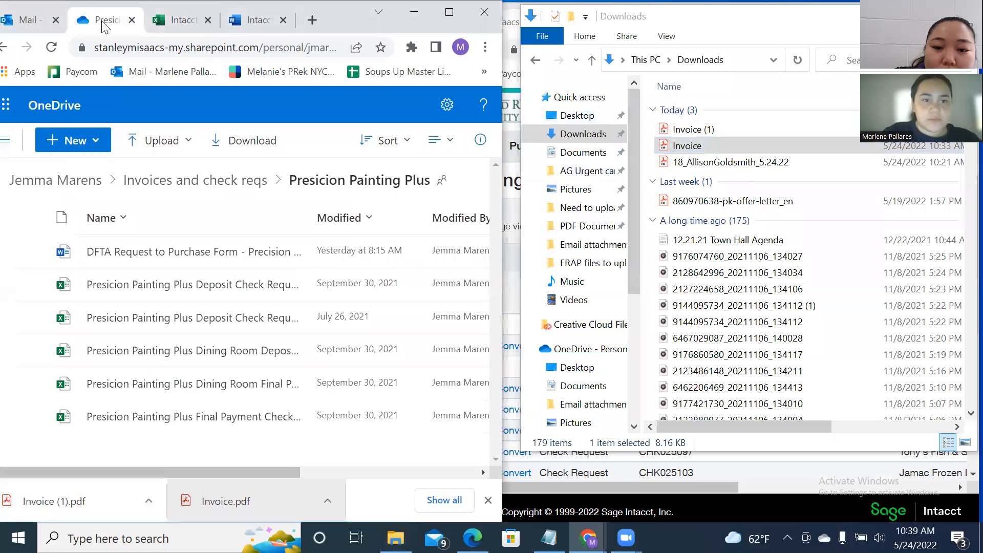
click(49, 21)
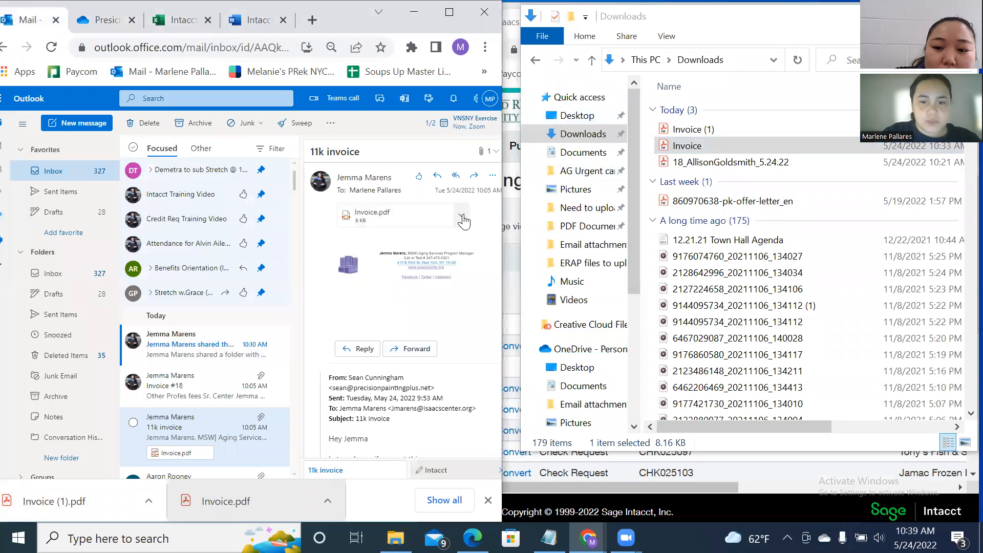
click(462, 215)
click(380, 237)
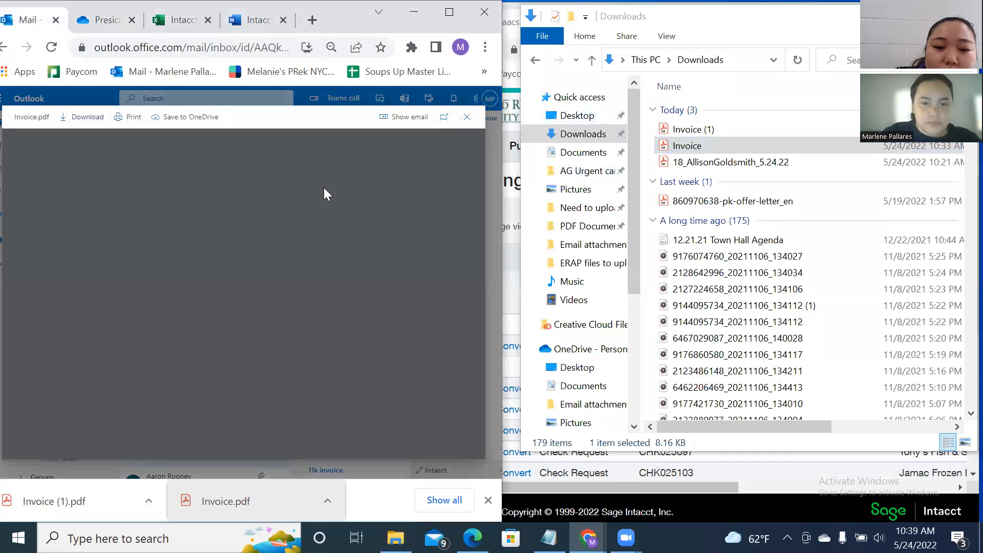
right_click(692, 145)
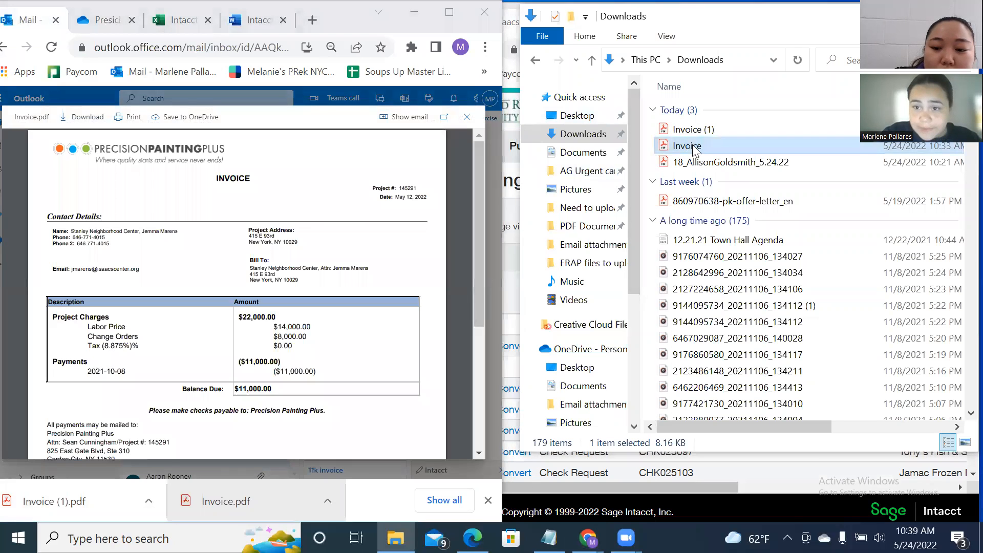
click(737, 477)
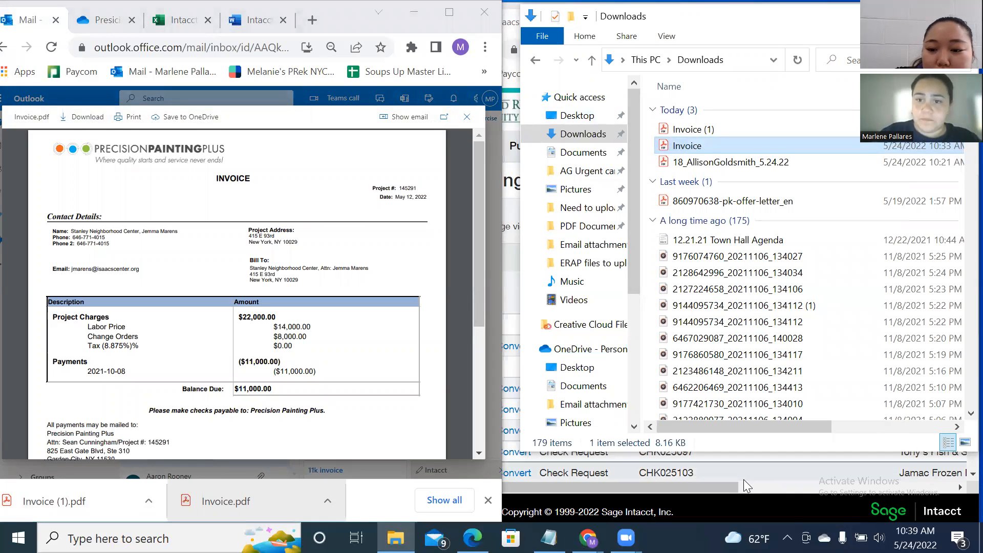
Rename the downloaded invoice PDF to 145291_PrecisionPainting_5.12.22.
key(BackSpace)
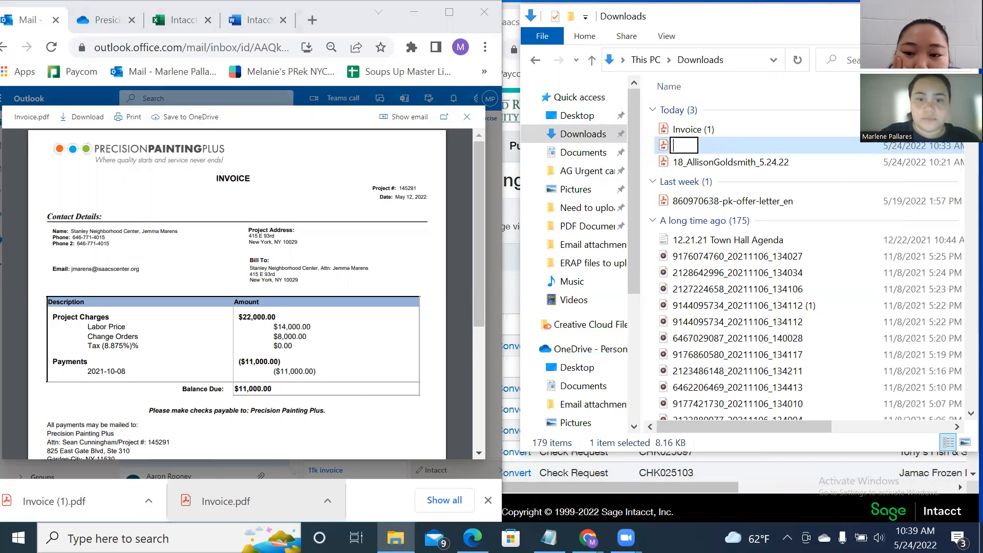
text(145)
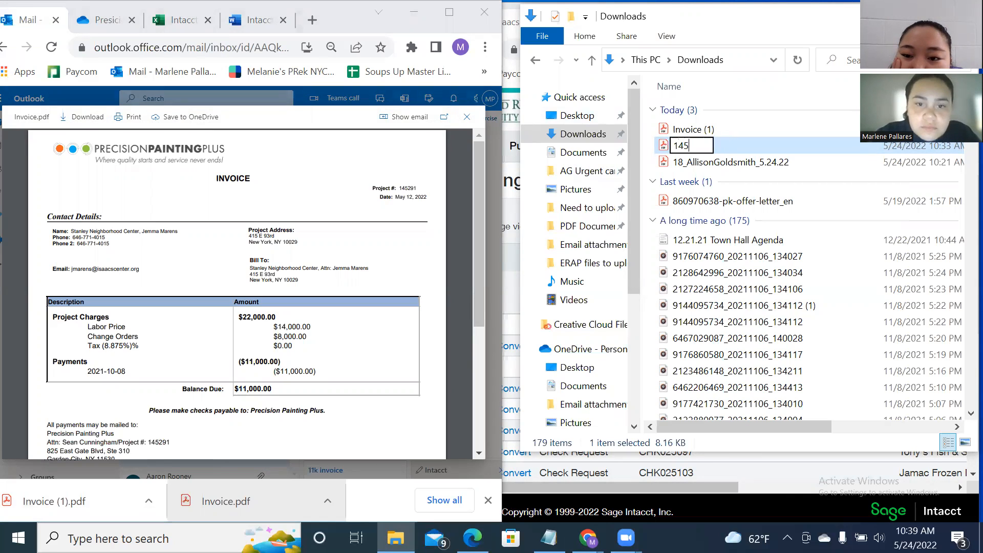
text(291_PrecisionP)
text(ting)
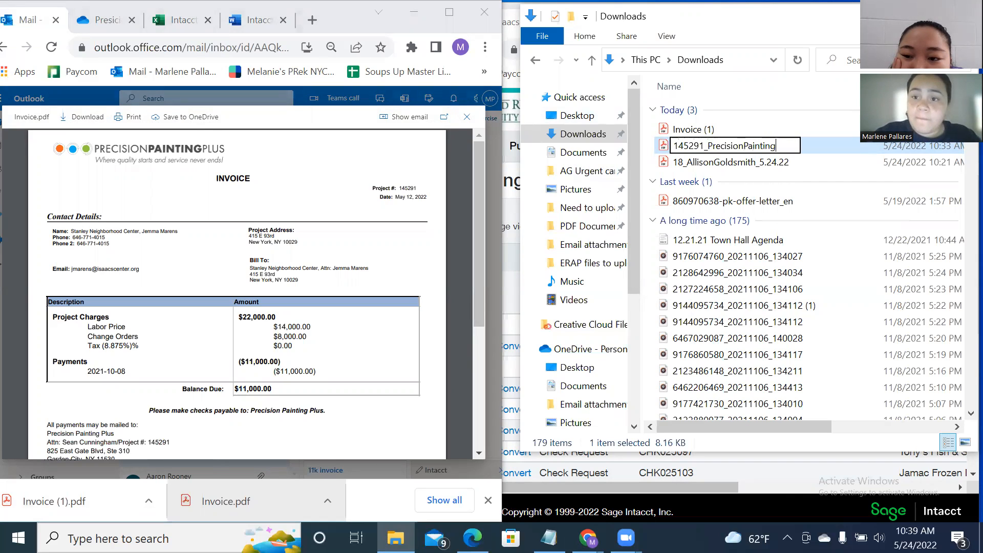
text(_51222)
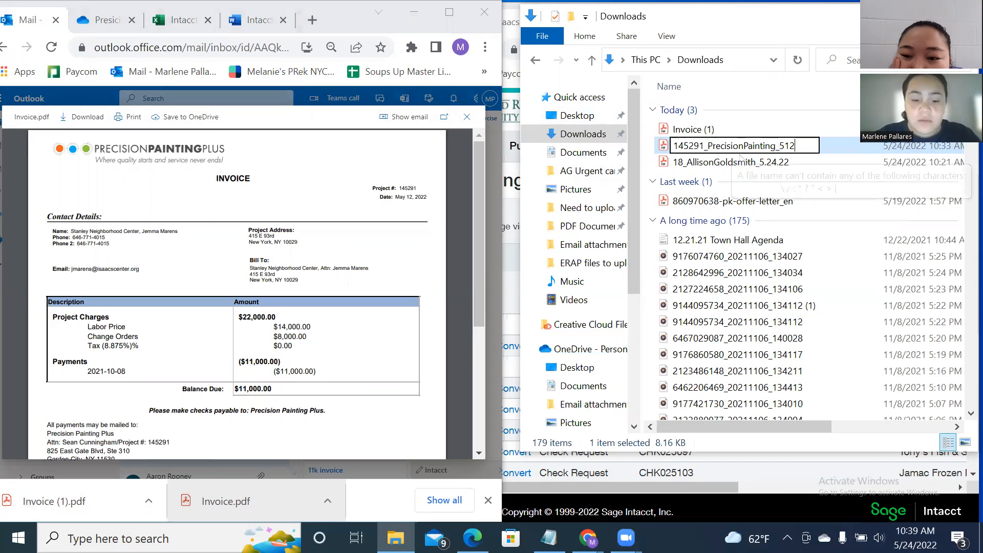
key(BackSpace)
key(BackSpace)
key(BackSpace)
key(BackSpace)
text(.22)
key(BackSpace)
key(BackSpace)
text(12.22)
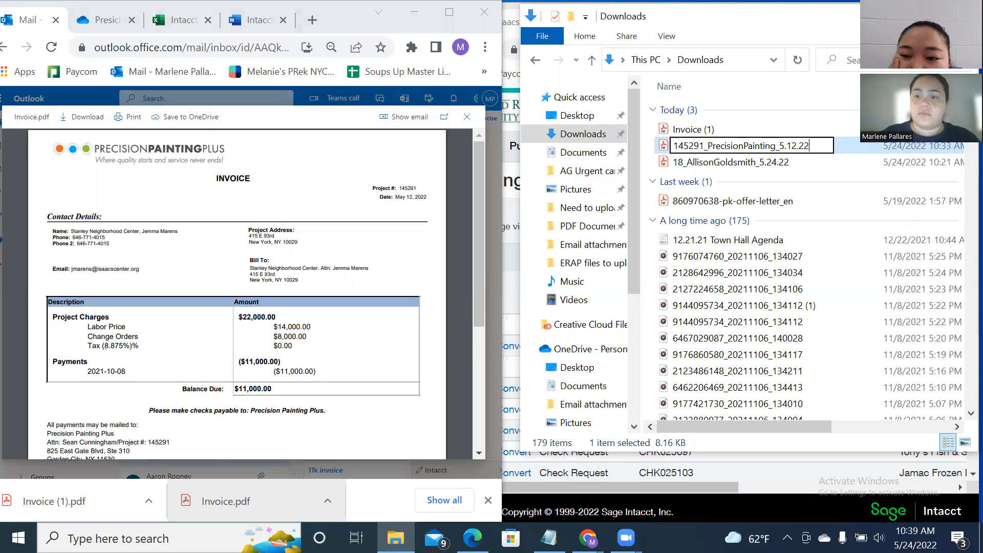
key(Return)
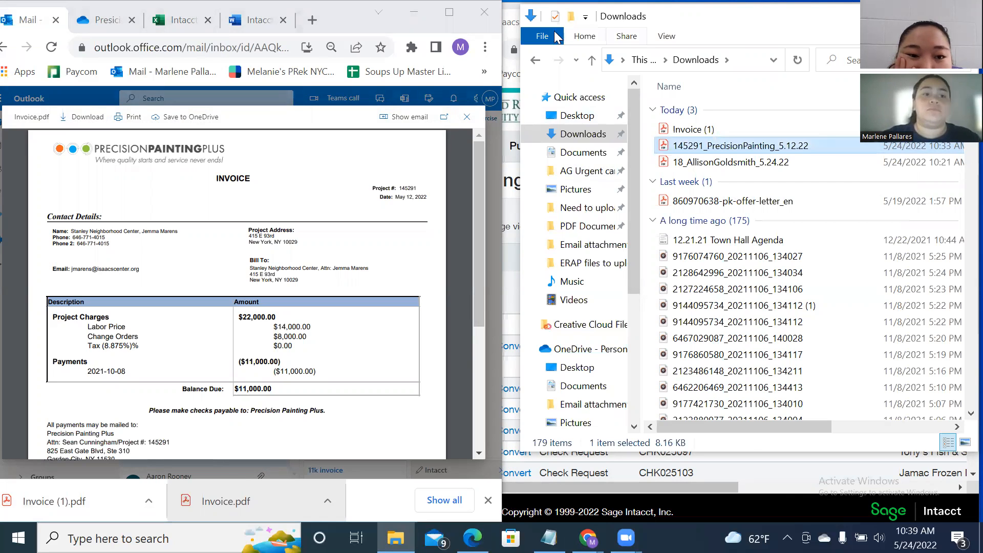
Drag the renamed invoice into the Presicion Painting Plus OneDrive folder to upload it.
click(91, 23)
mouse_move(764, 147)
mouse_down()
mouse_move(265, 296)
mouse_move(188, 305)
mouse_up()
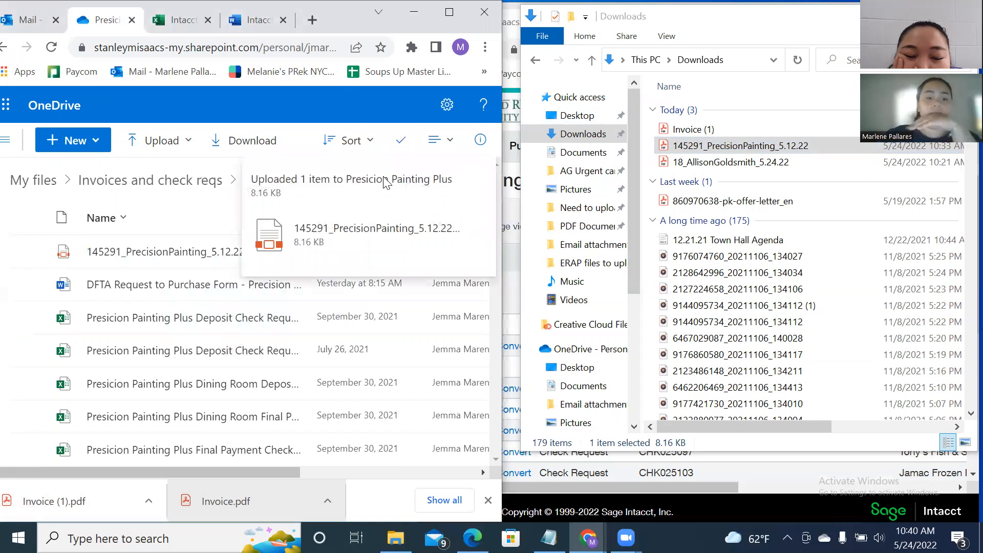
click(26, 21)
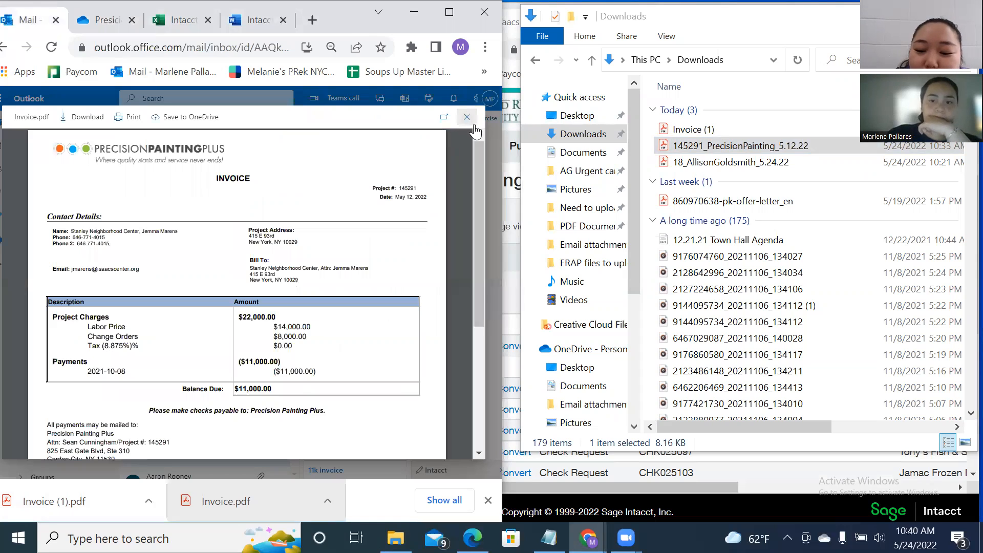
Close the Invoice.pdf preview and the Downloads window, keeping the 11k email and Intacct Purchasing Transactions open.
click(466, 117)
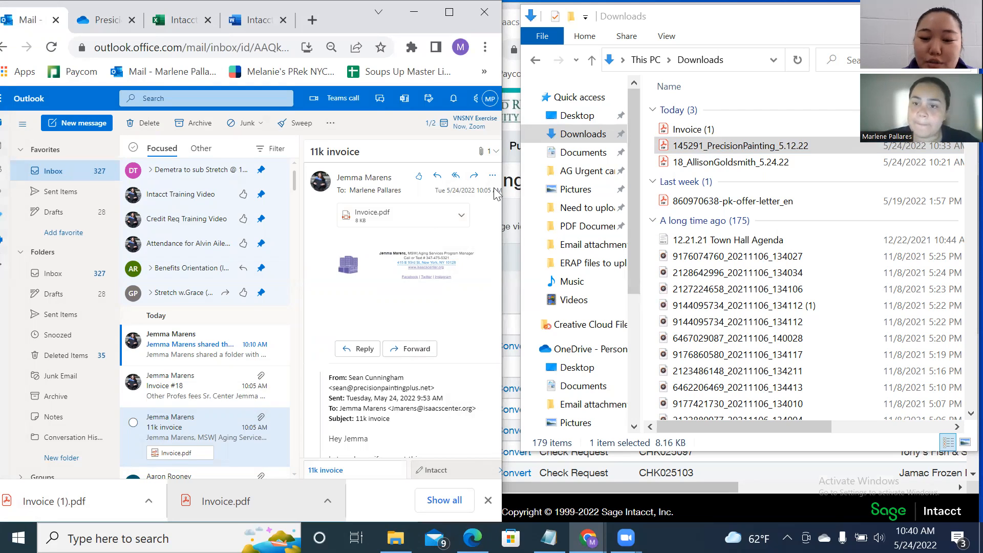
click(889, 16)
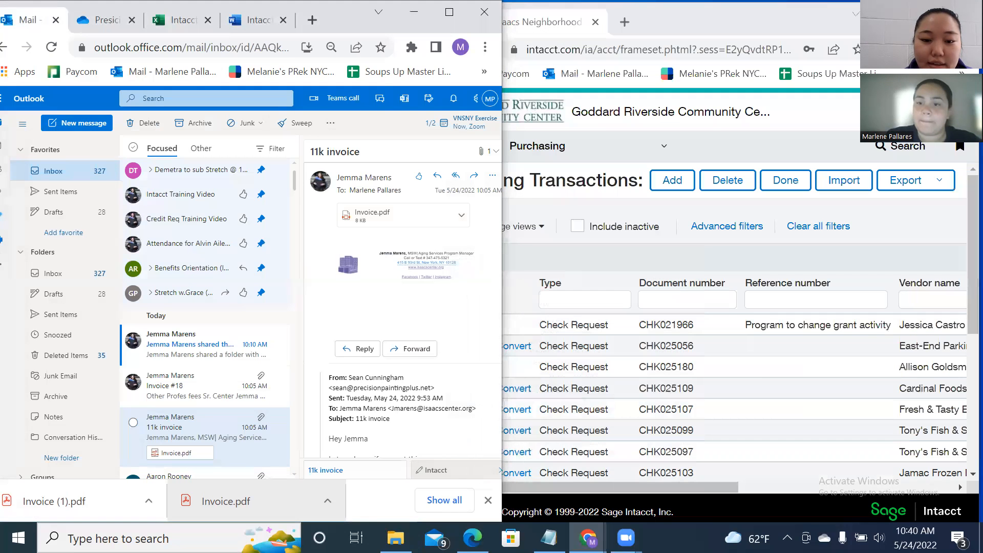
click(739, 339)
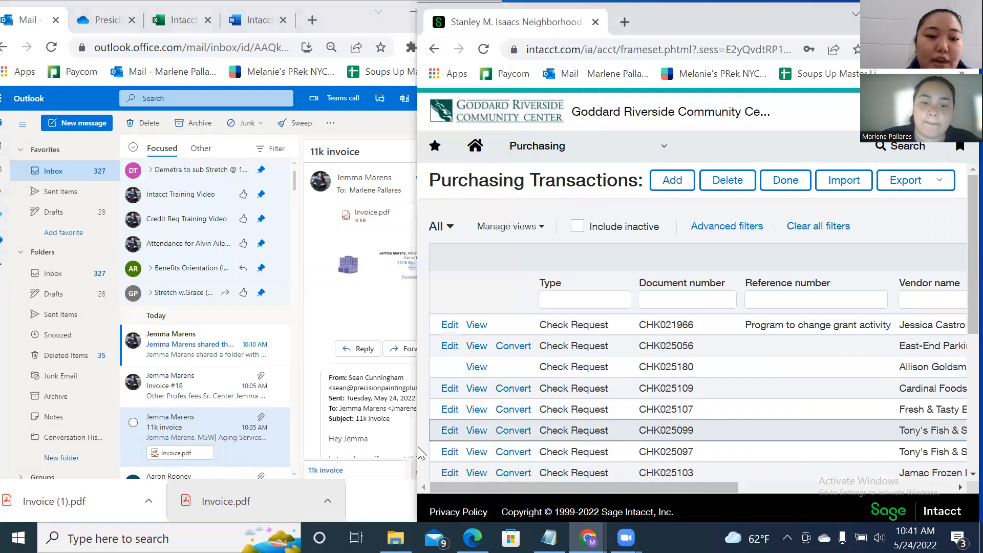
click(374, 512)
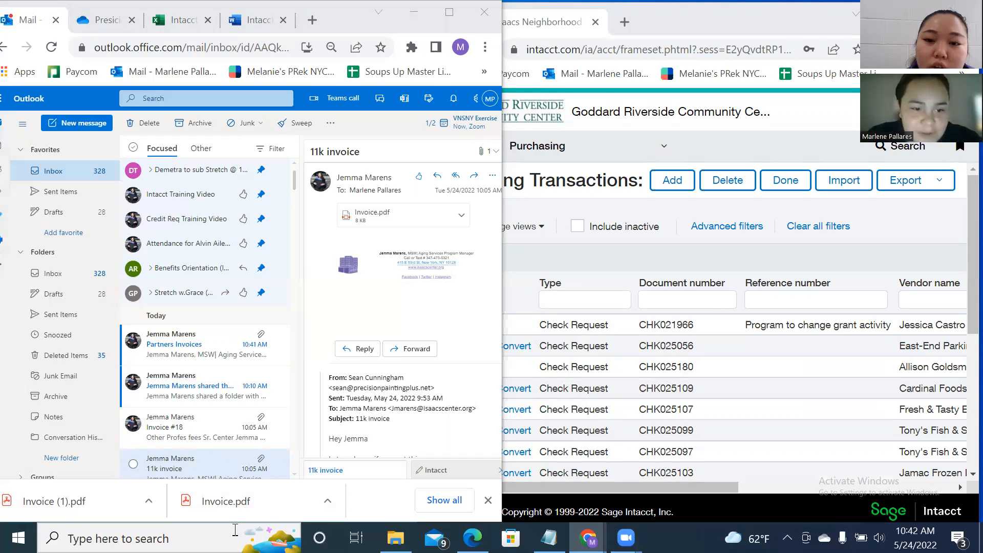
Open the Partners Invoices email and list its four PDFs, including Johnson Houses HC_SAM.pdf and RN_SAM.pdf.
click(196, 355)
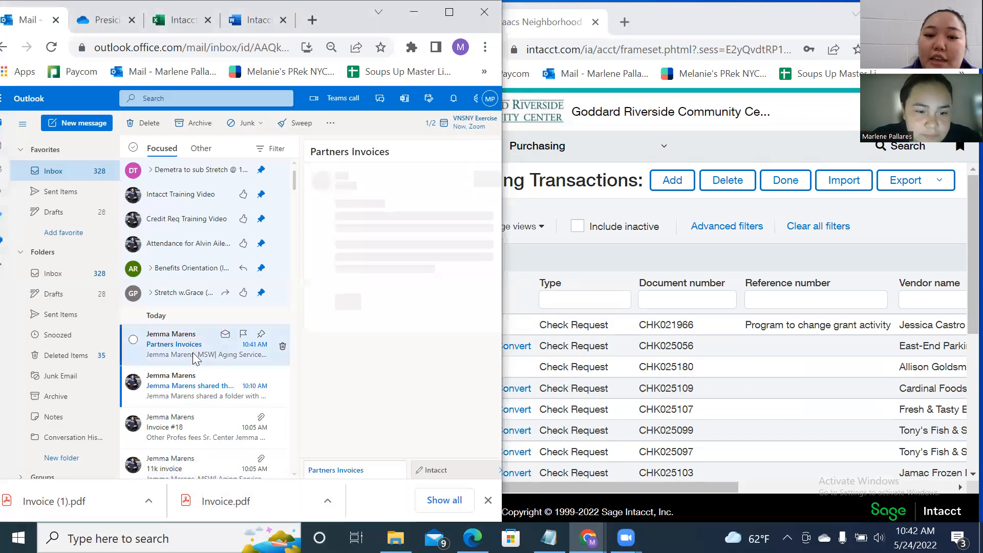
click(216, 394)
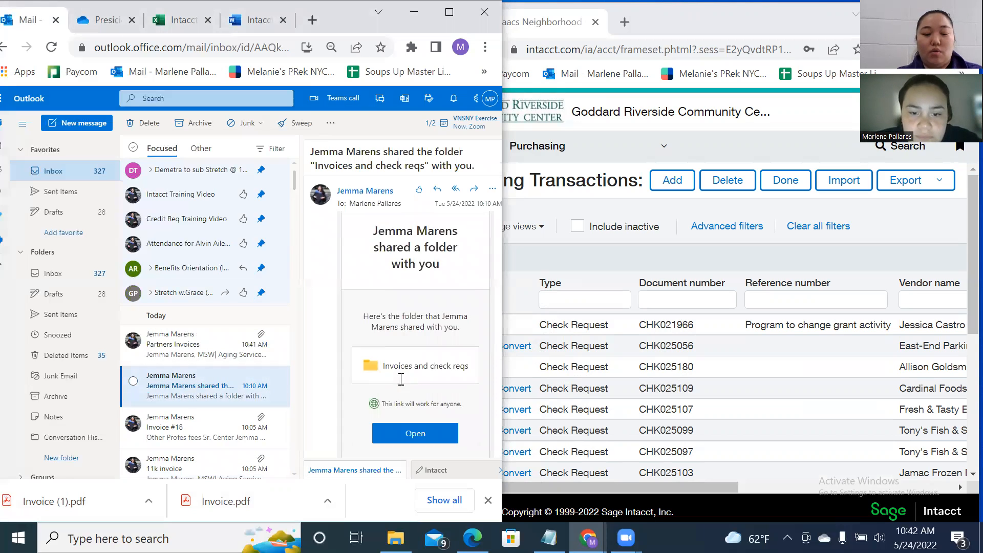
click(156, 352)
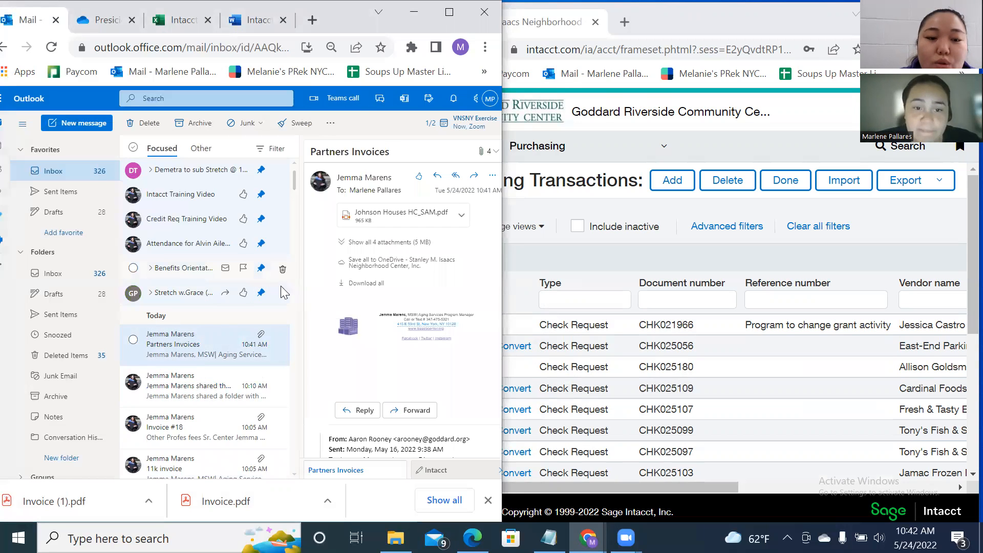
click(354, 251)
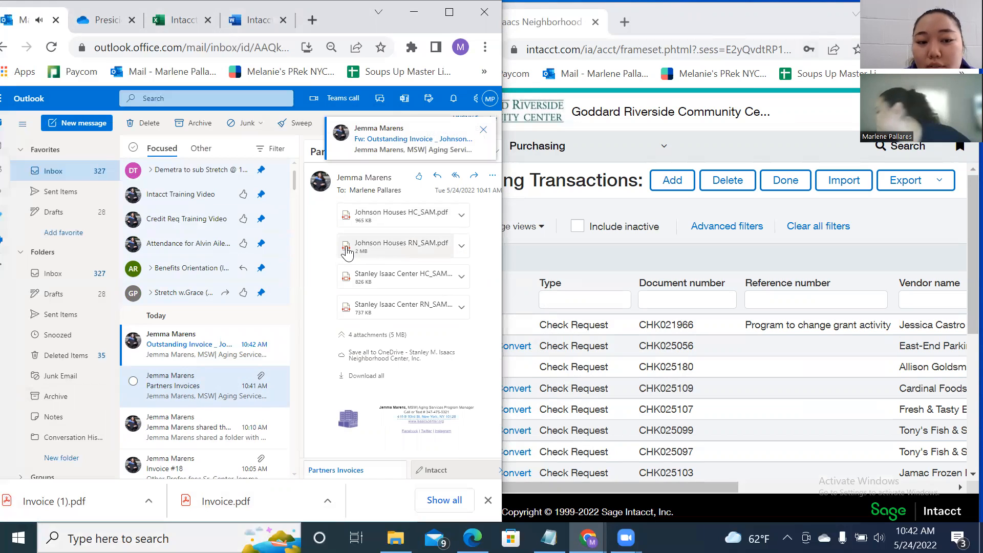
click(191, 348)
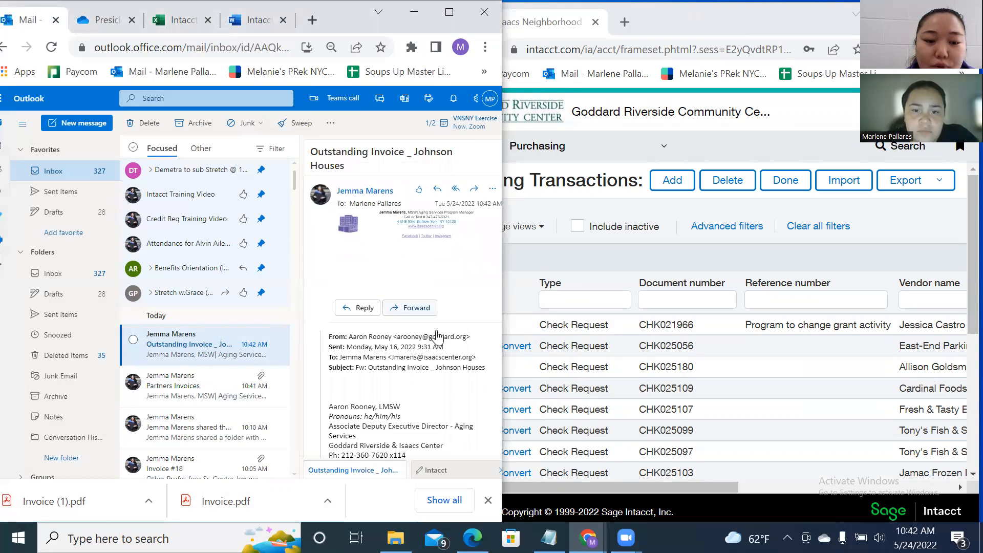
scroll(437, 337, down, 3)
click(157, 389)
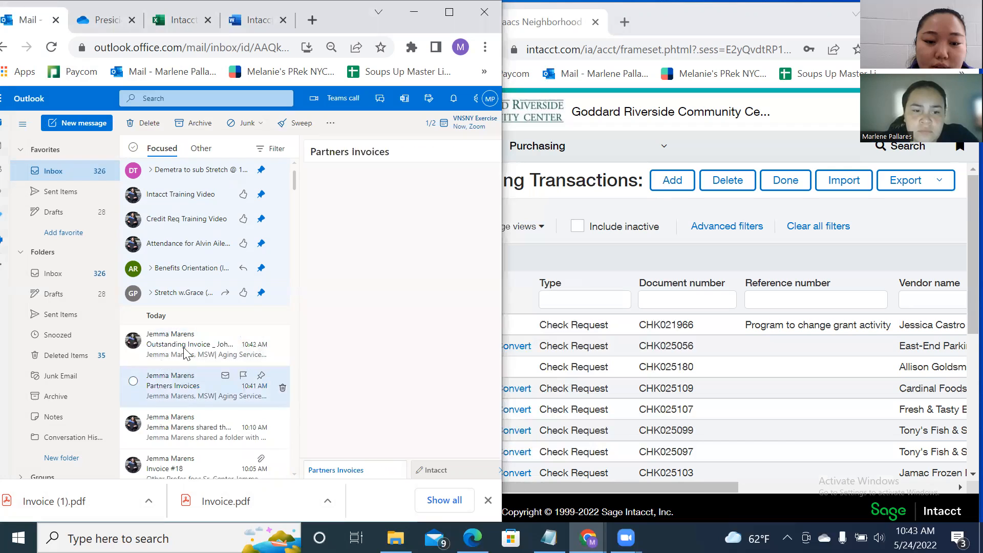
click(363, 241)
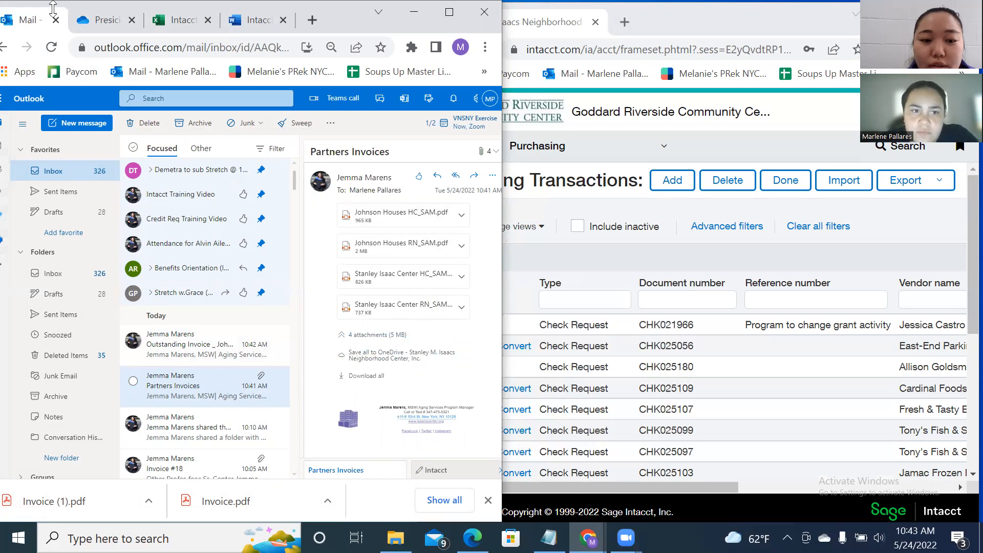
click(117, 23)
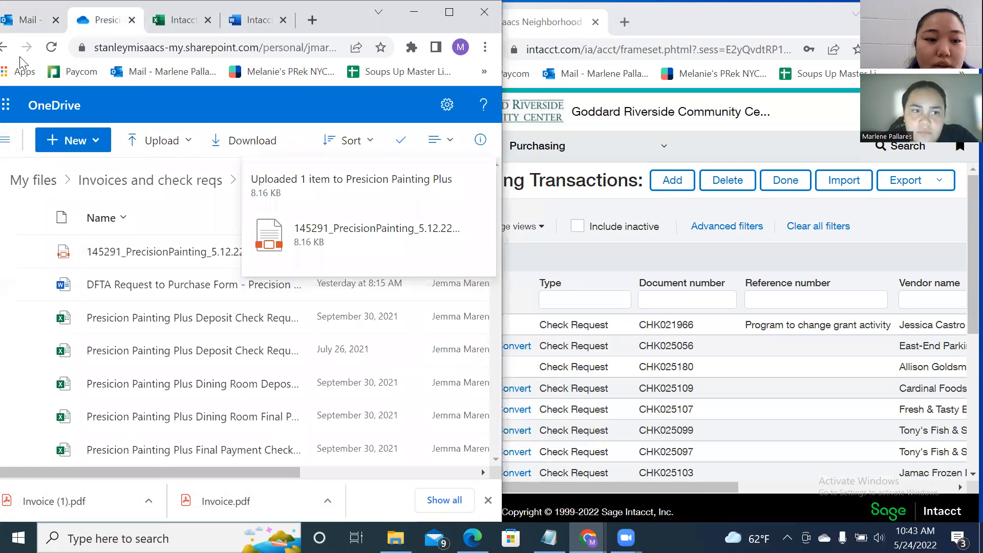
click(10, 47)
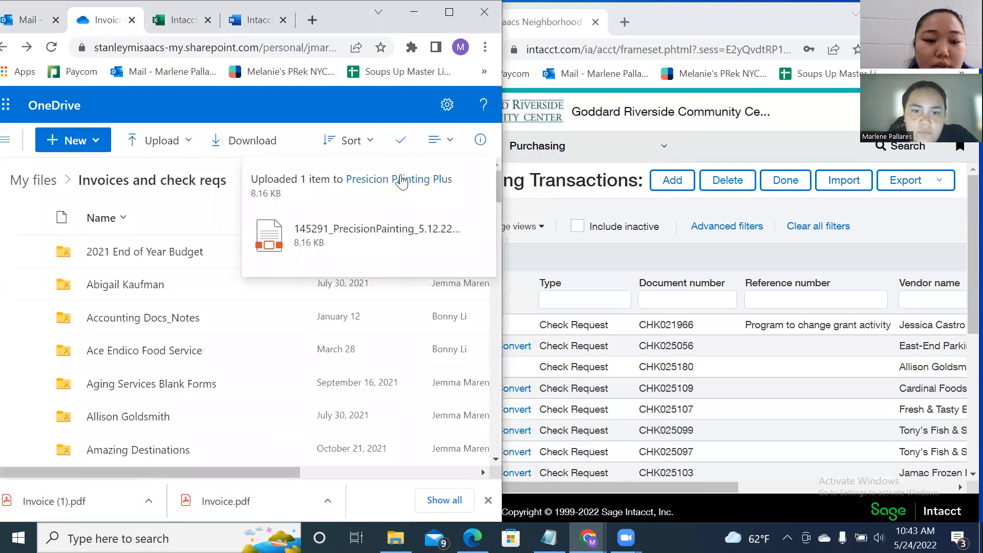
scroll(251, 248, down, 1)
scroll(251, 248, down, 6)
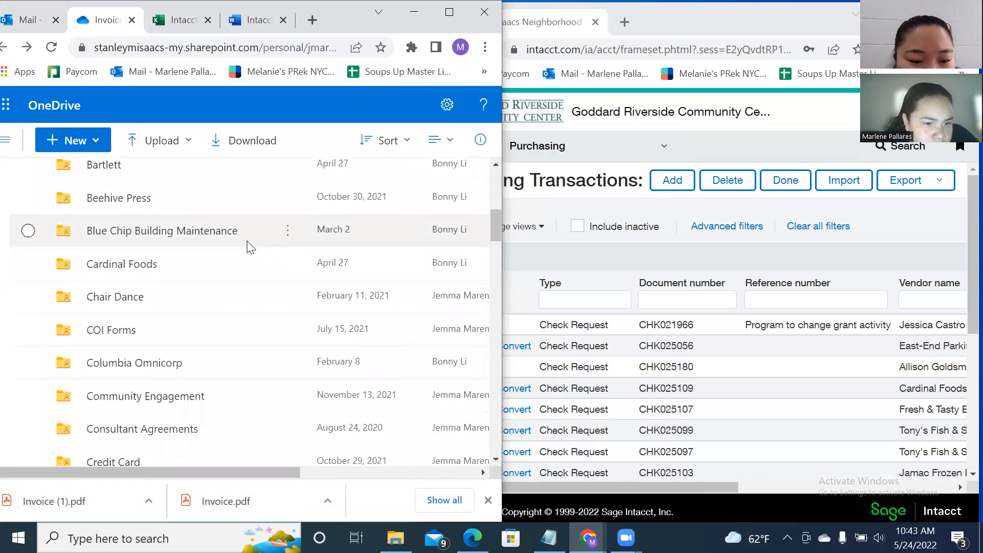
scroll(248, 242, down, 15)
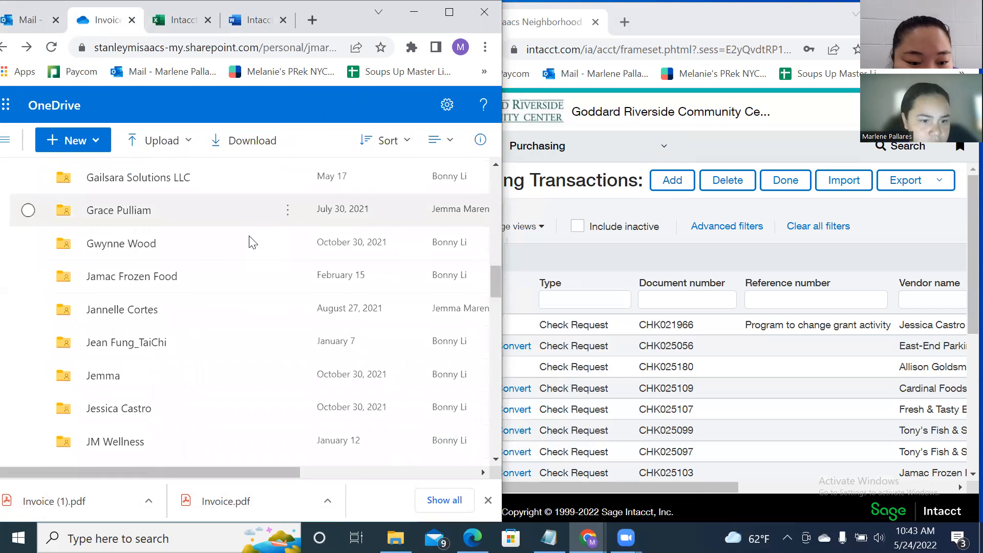
scroll(258, 232, up, 1)
scroll(258, 231, down, 1)
scroll(159, 236, up, 1)
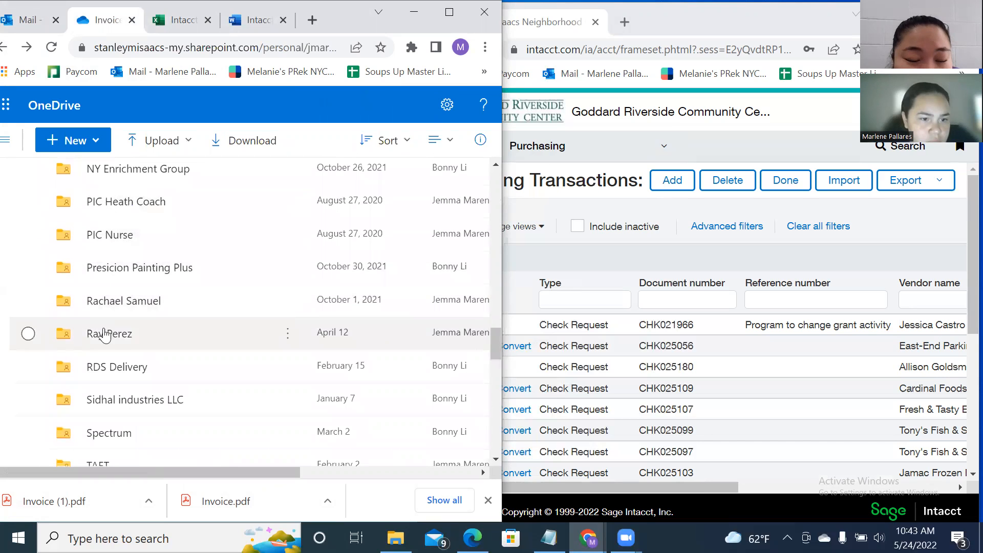
scroll(184, 301, up, 1)
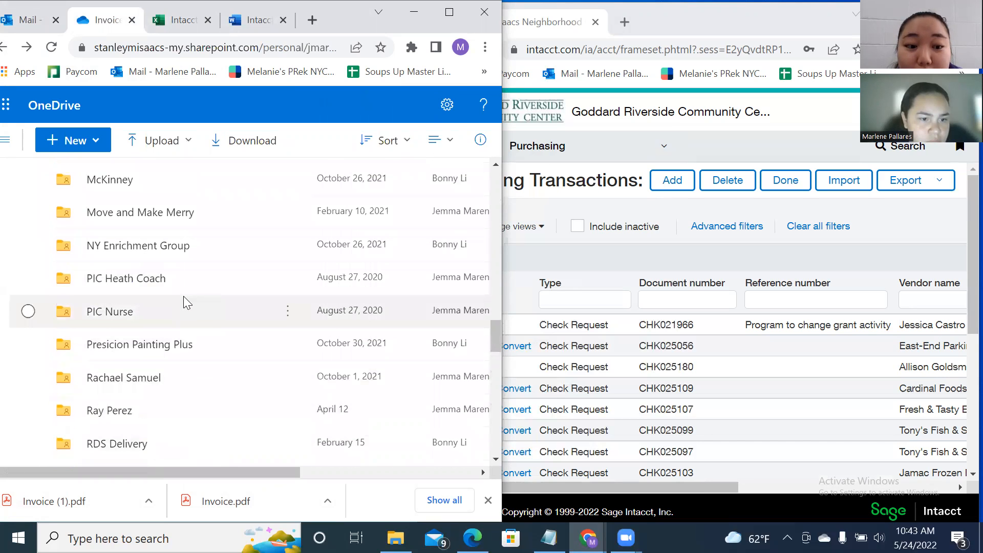
scroll(174, 305, down, 10)
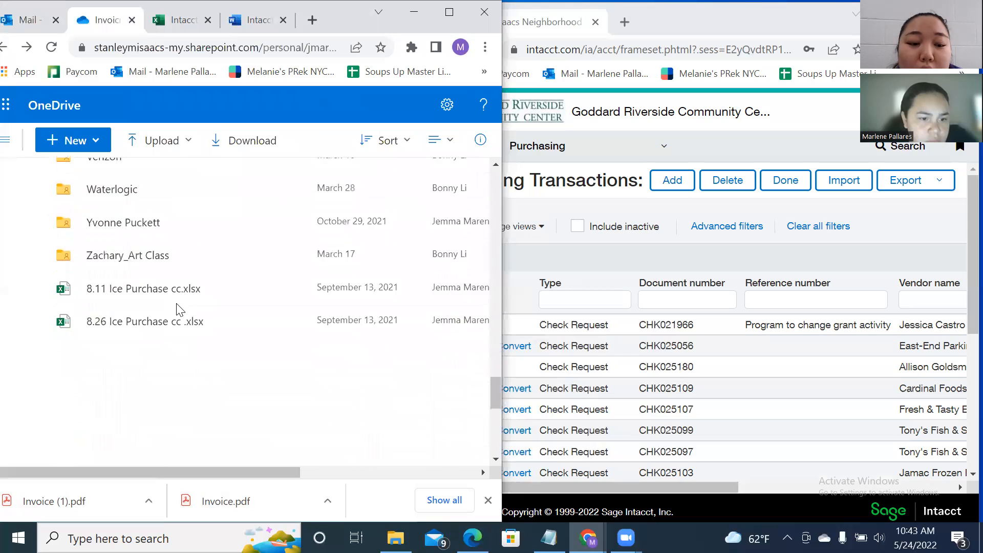
scroll(179, 312, up, 9)
scroll(185, 330, up, 7)
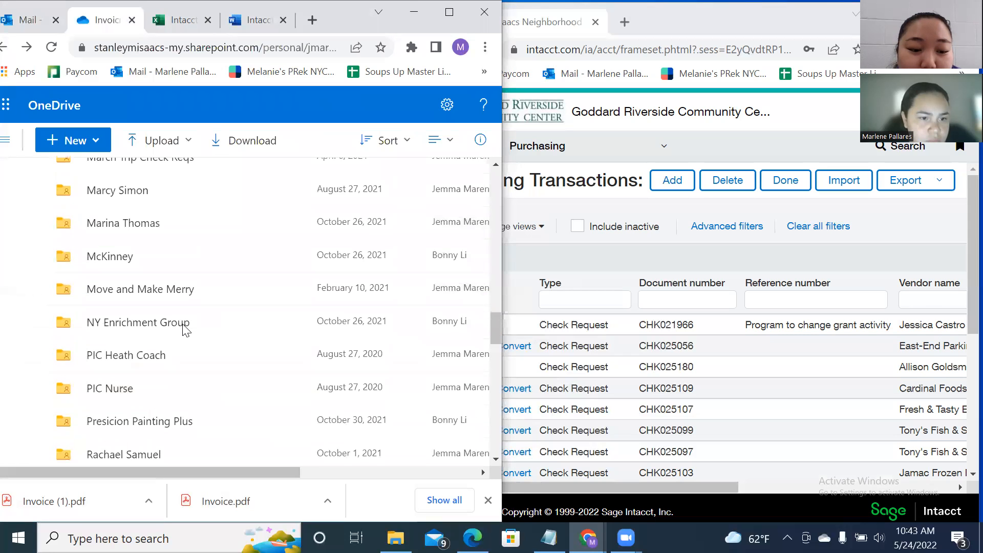
scroll(185, 325, up, 6)
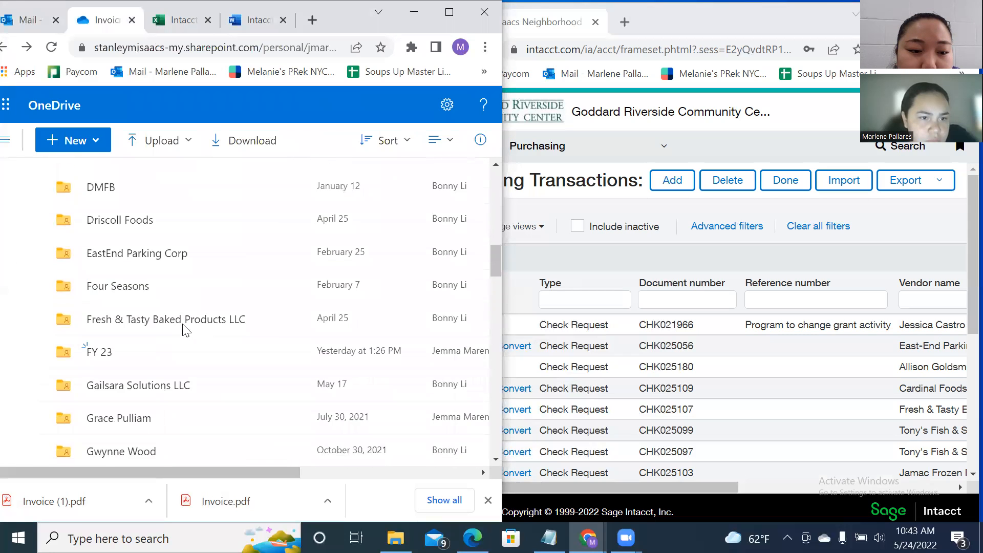
scroll(184, 323, up, 14)
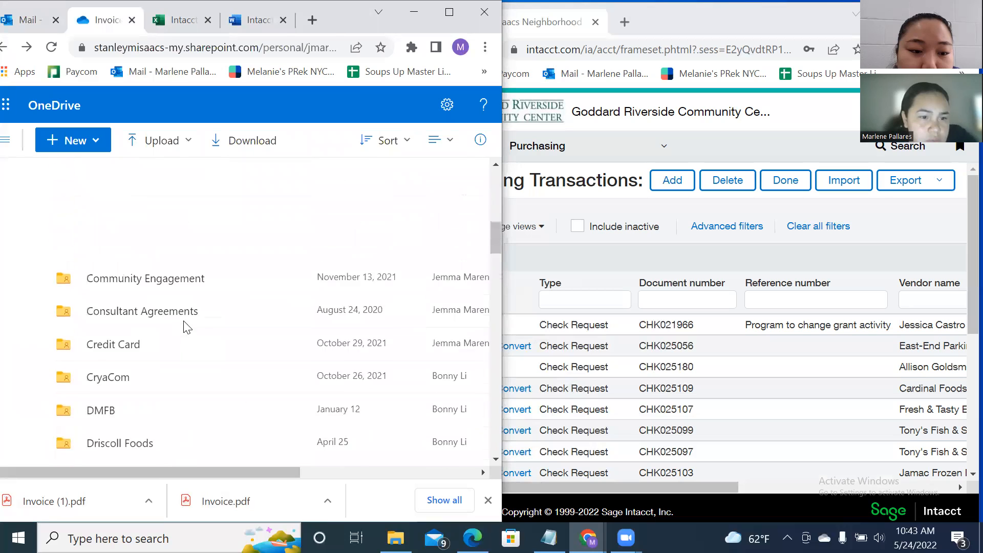
scroll(179, 341, down, 20)
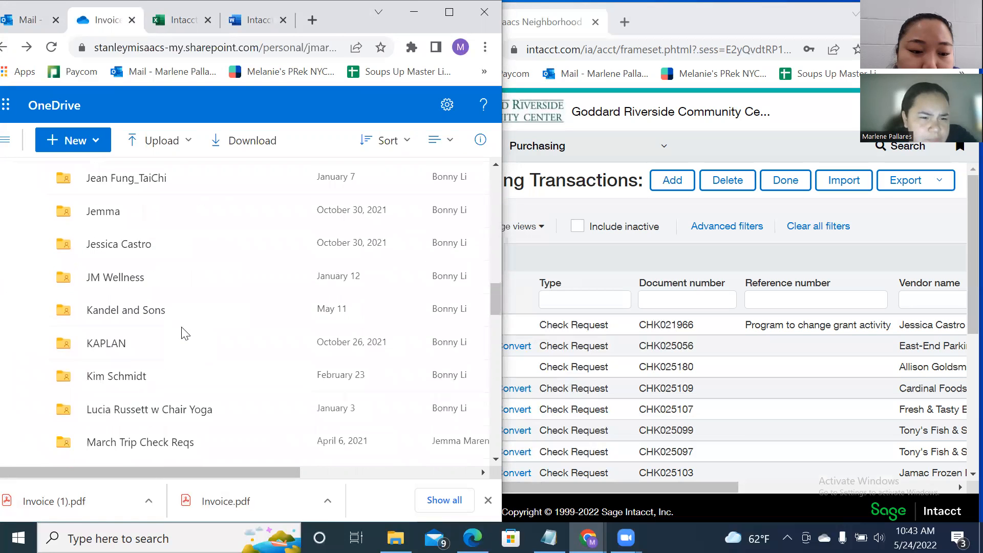
scroll(183, 333, down, 5)
scroll(184, 334, up, 1)
scroll(183, 334, down, 8)
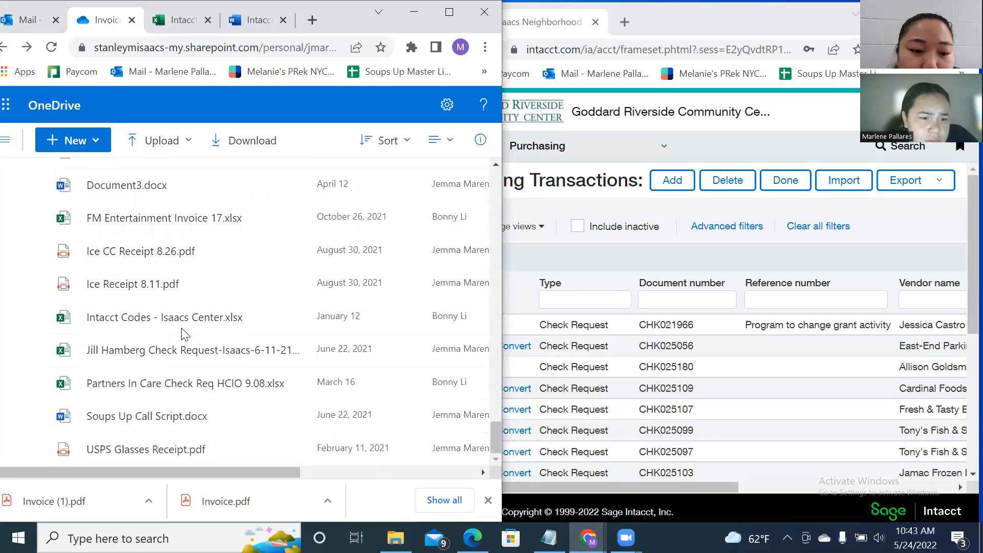
scroll(164, 384, up, 7)
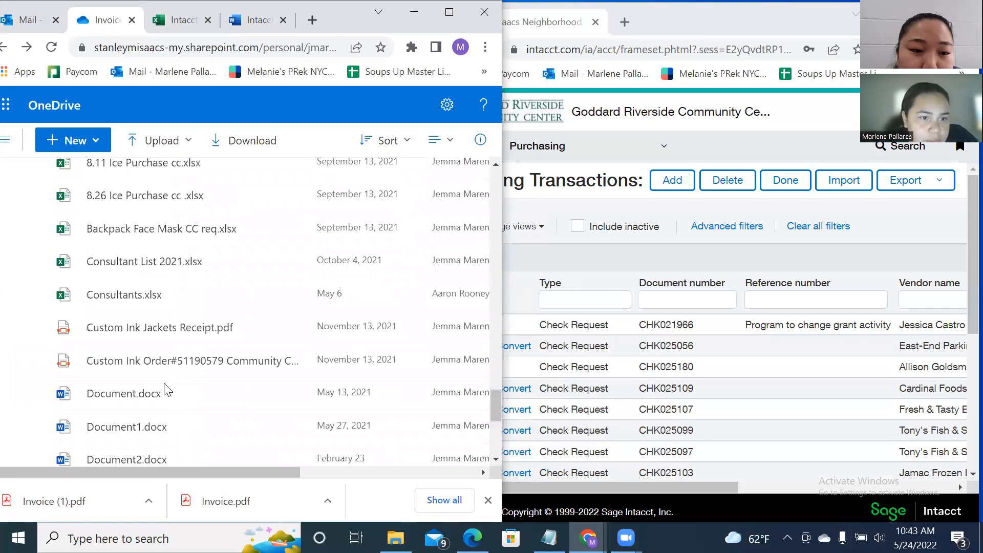
scroll(165, 386, up, 5)
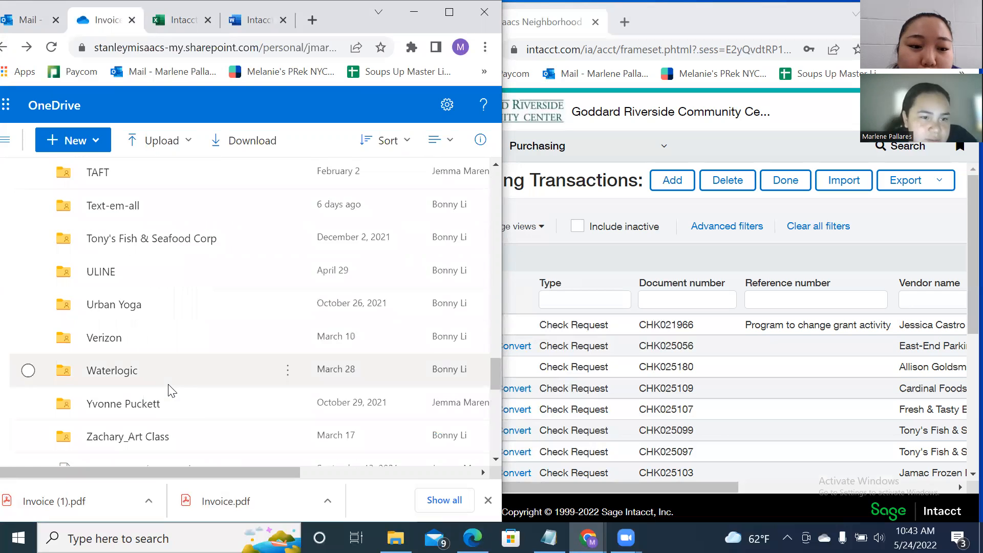
Open the TAFT folder and create a subfolder named 'TAFT Health Coach'.
double_click(99, 250)
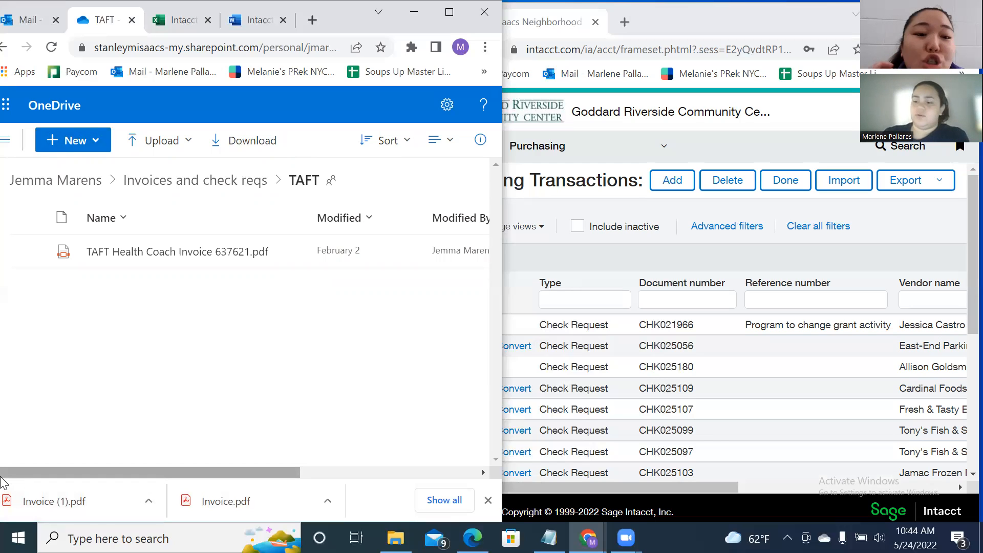
click(57, 140)
click(74, 169)
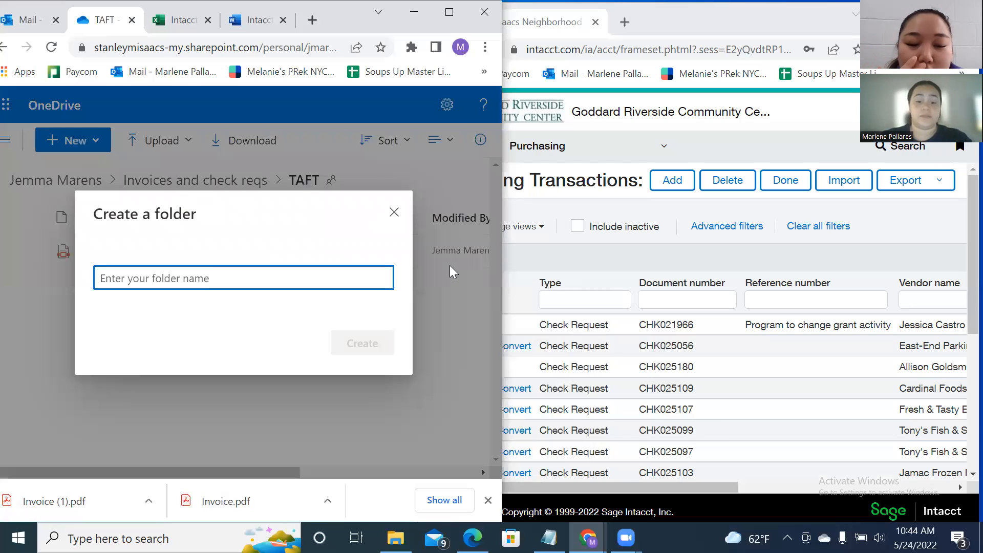
text(TAFT Health )
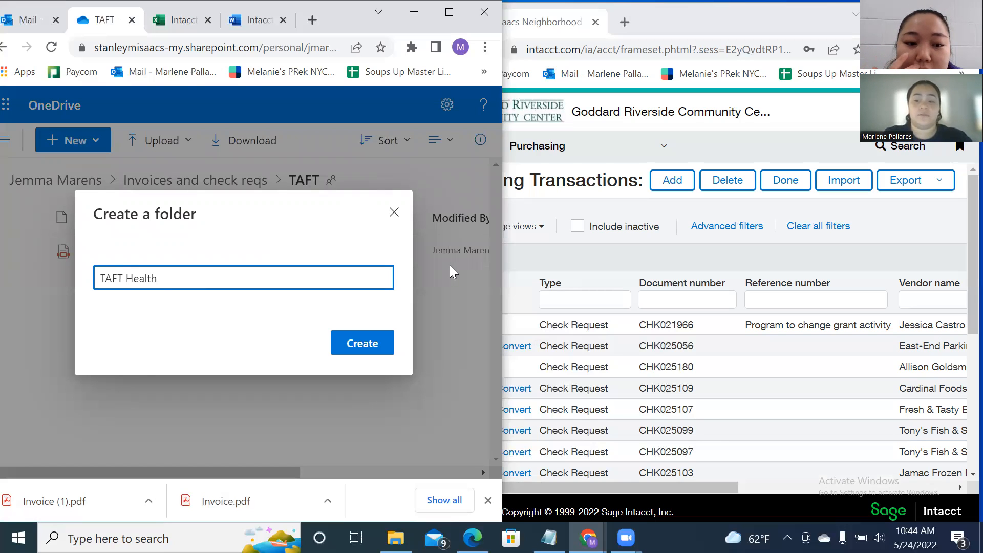
text(coach)
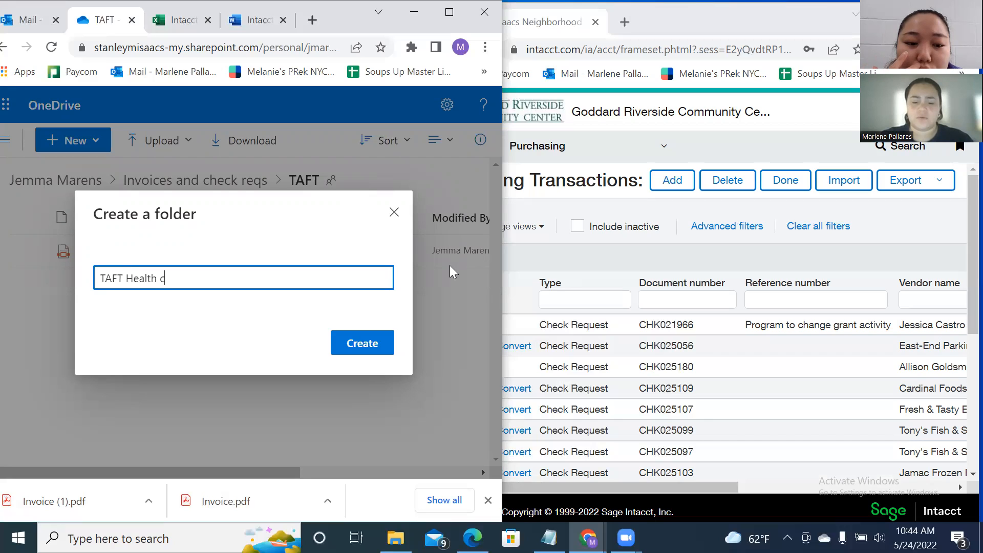
key(BackSpace)
key(BackSpace)
key(BackSpace)
key(BackSpace)
text(Co)
key(BackSpace)
key(BackSpace)
key(BackSpace)
text(Coach)
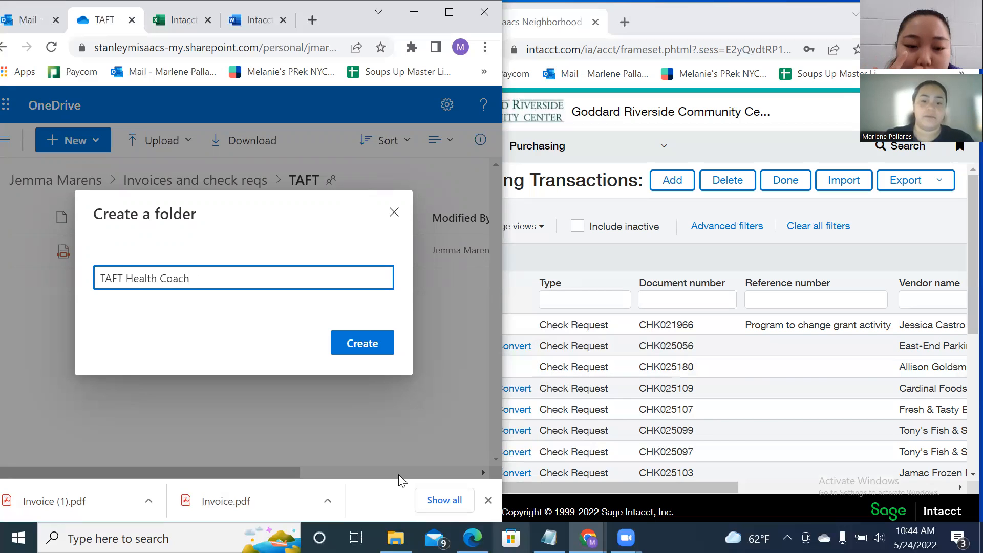
click(364, 343)
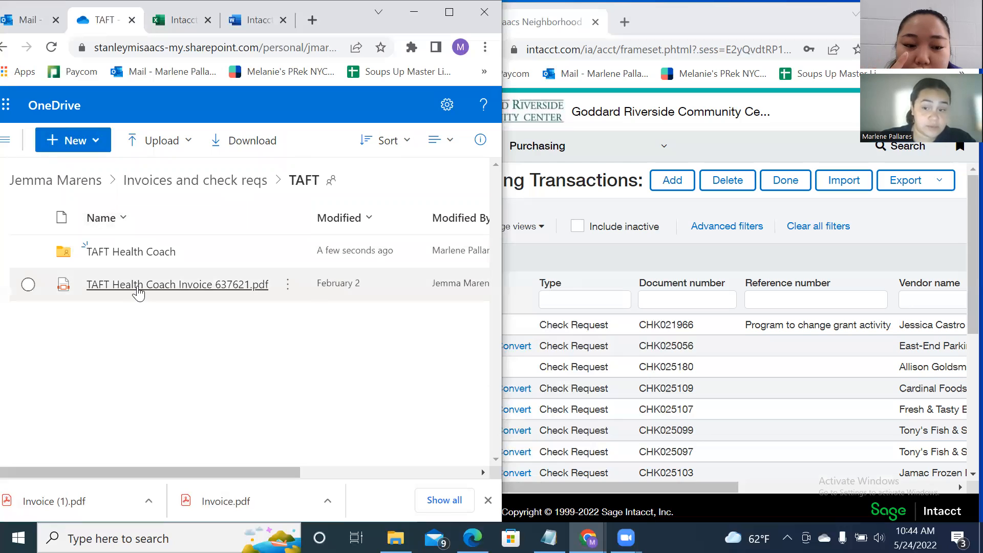
Create a second subfolder named 'TAFT Nurse' and look over its available actions.
click(77, 140)
click(82, 174)
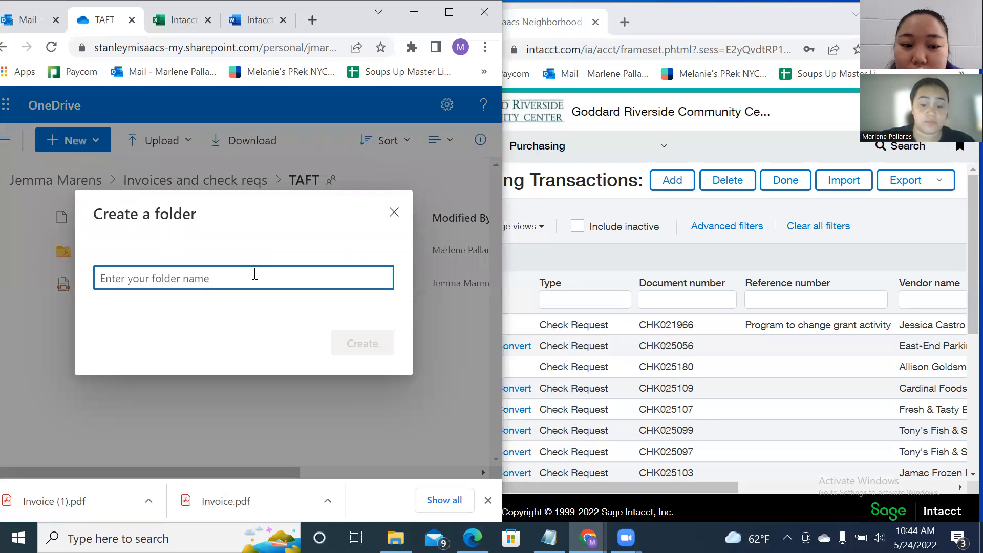
text(TAFT Nurse)
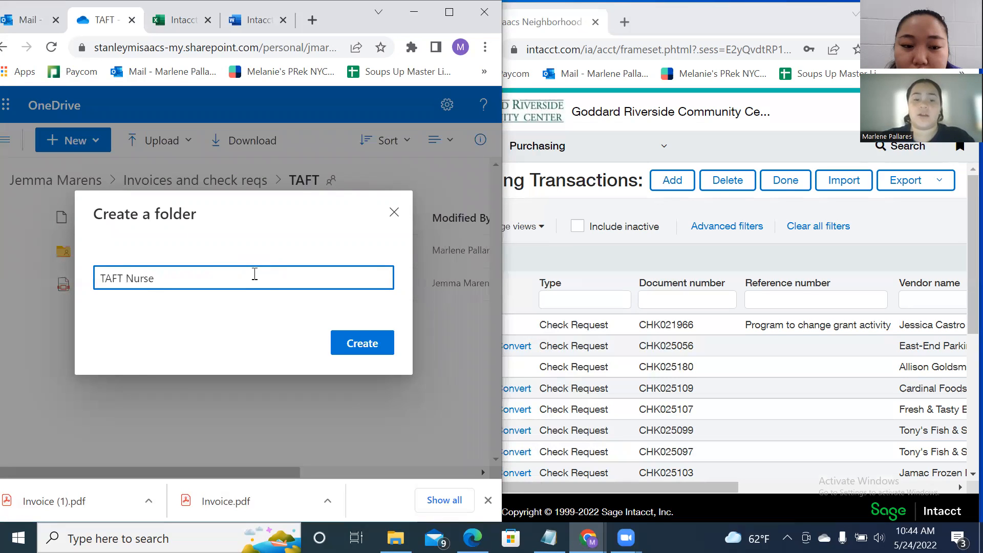
click(363, 349)
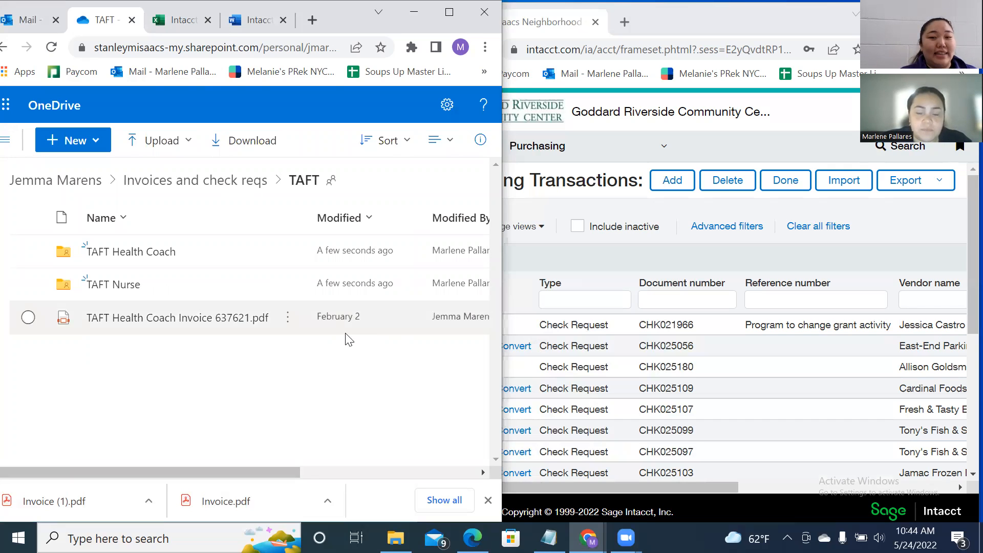
right_click(107, 286)
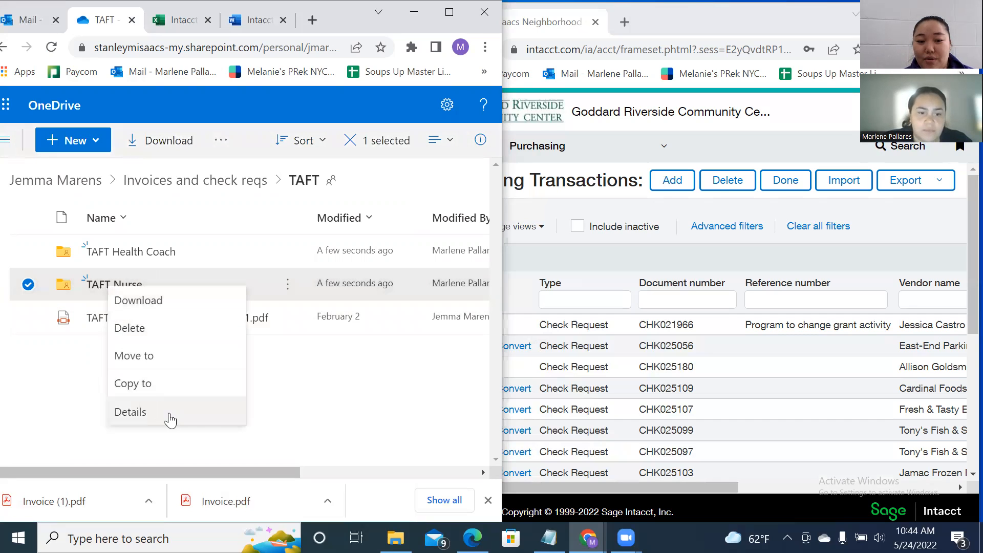
click(393, 394)
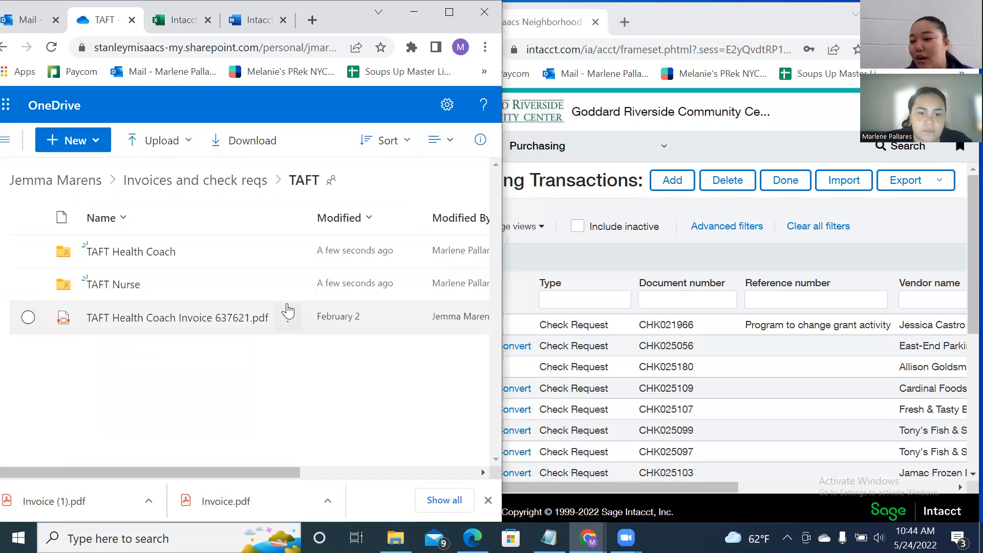
click(286, 290)
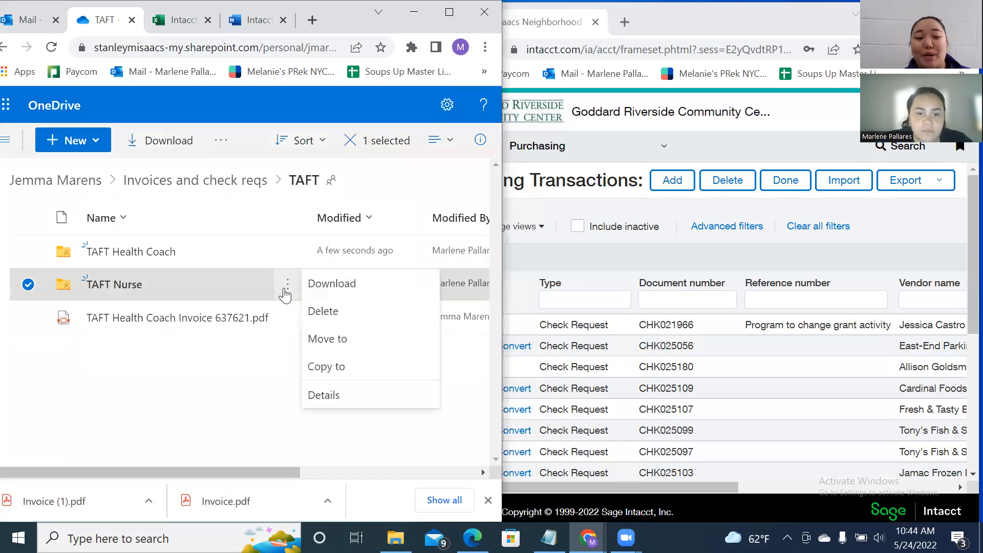
click(286, 415)
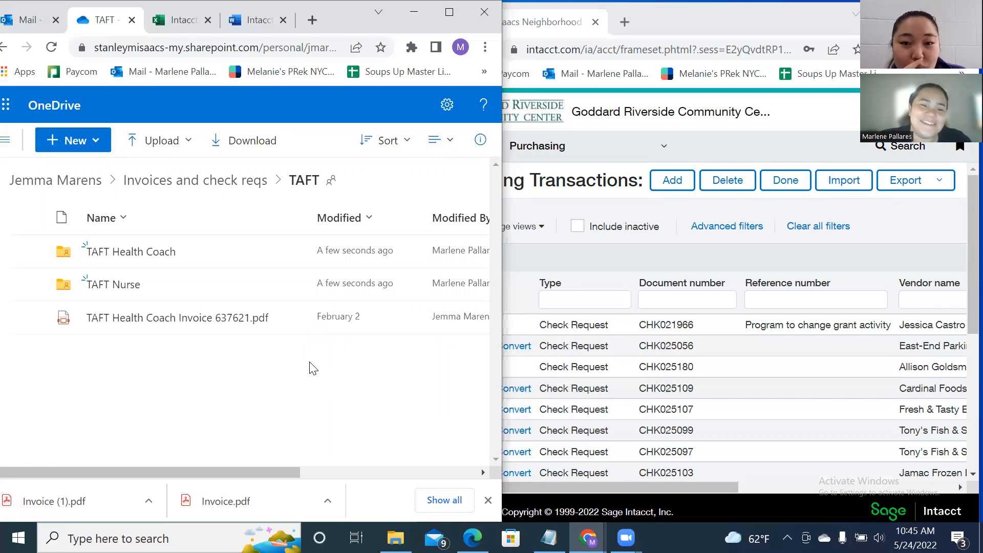
Scroll through the Outstanding Invoice _ Johnson Houses email's invoice table totalling 36,506.05.
click(26, 20)
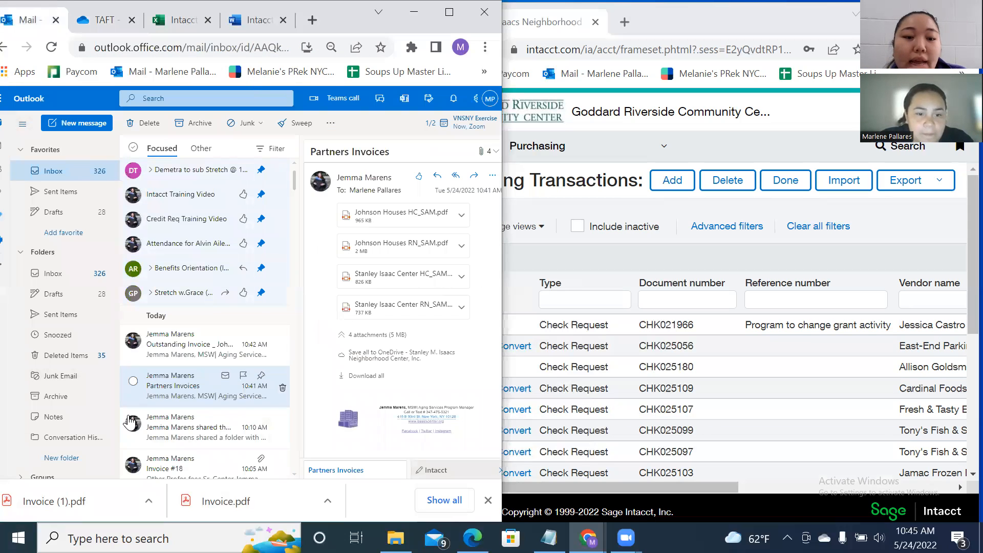
click(172, 349)
scroll(342, 340, down, 5)
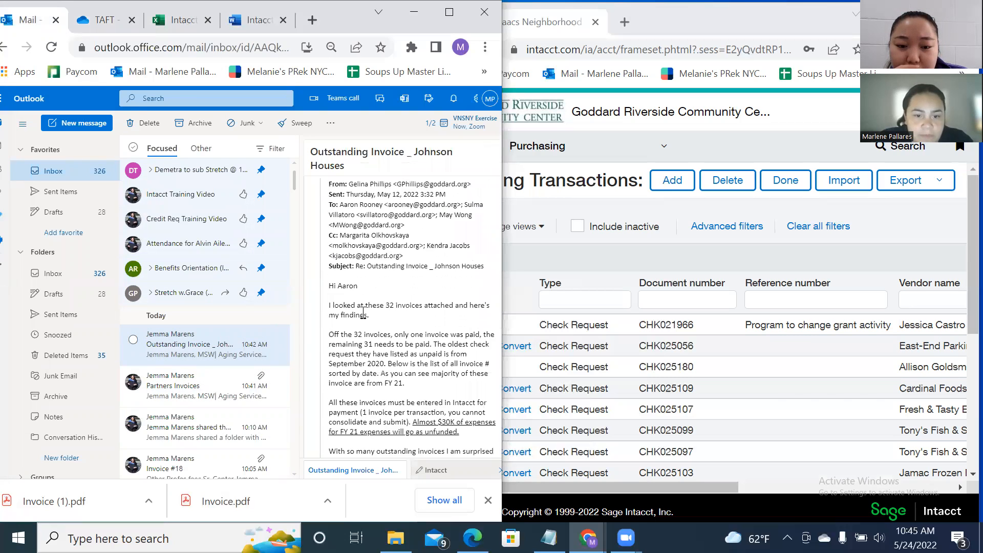
scroll(363, 314, down, 2)
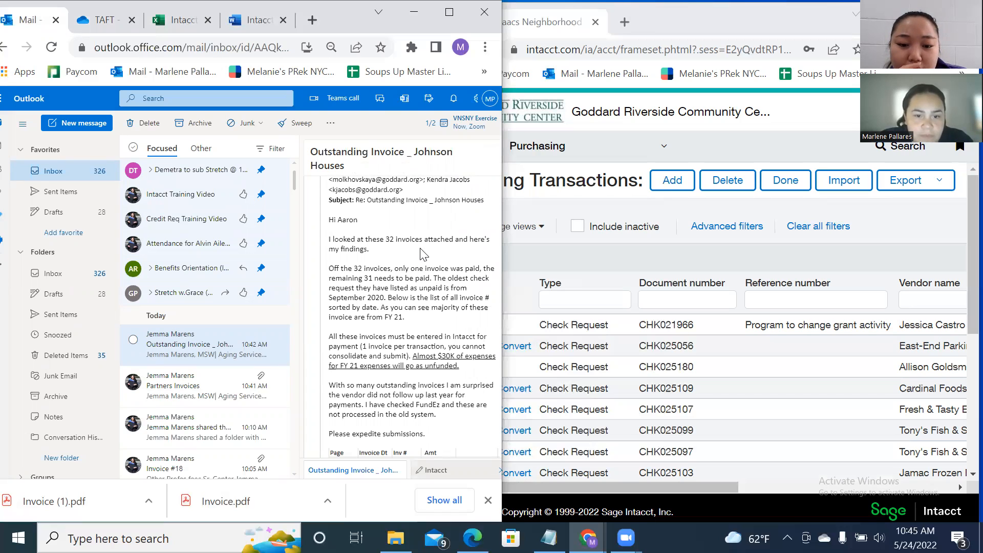
scroll(423, 255, down, 3)
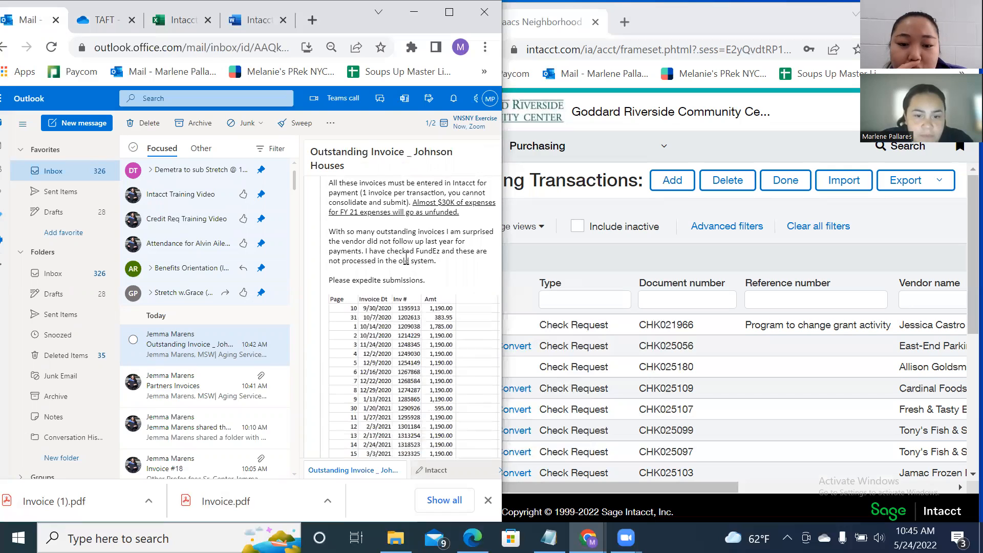
scroll(406, 259, down, 3)
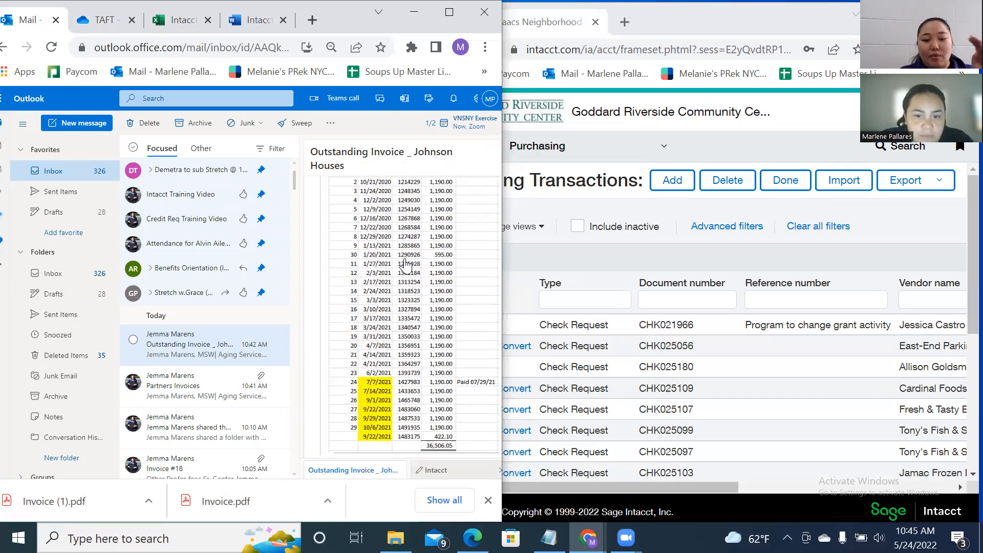
scroll(406, 264, up, 2)
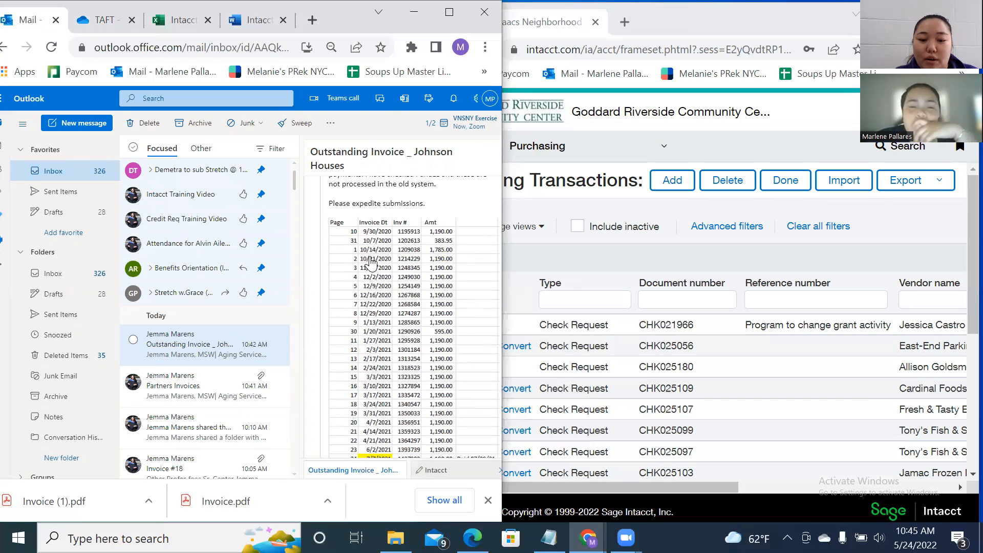
scroll(378, 423, down, 3)
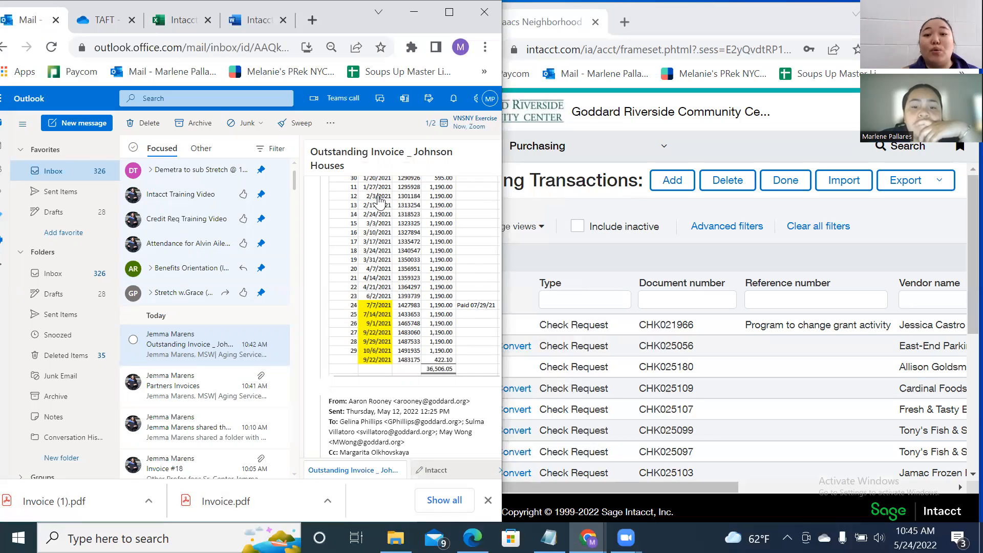
scroll(409, 249, up, 3)
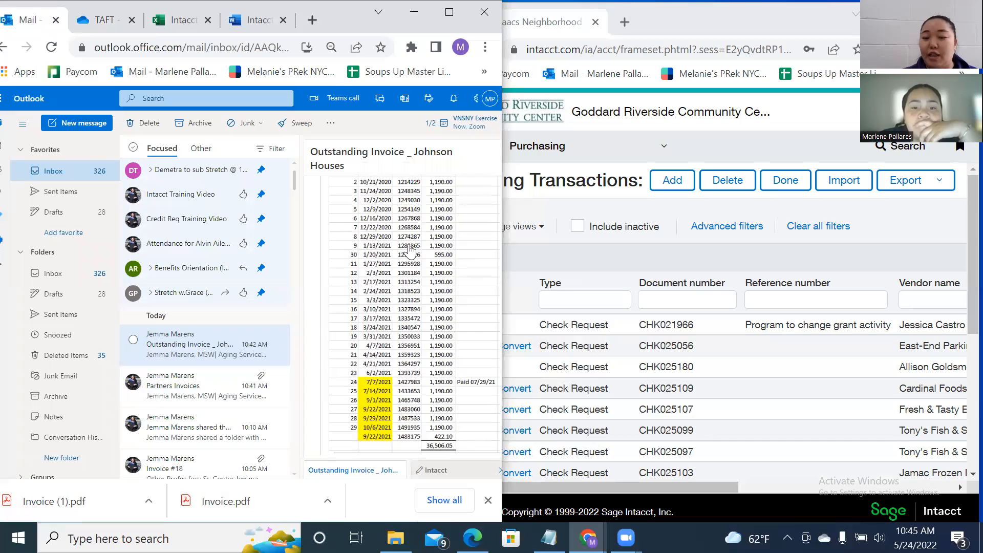
scroll(410, 250, up, 6)
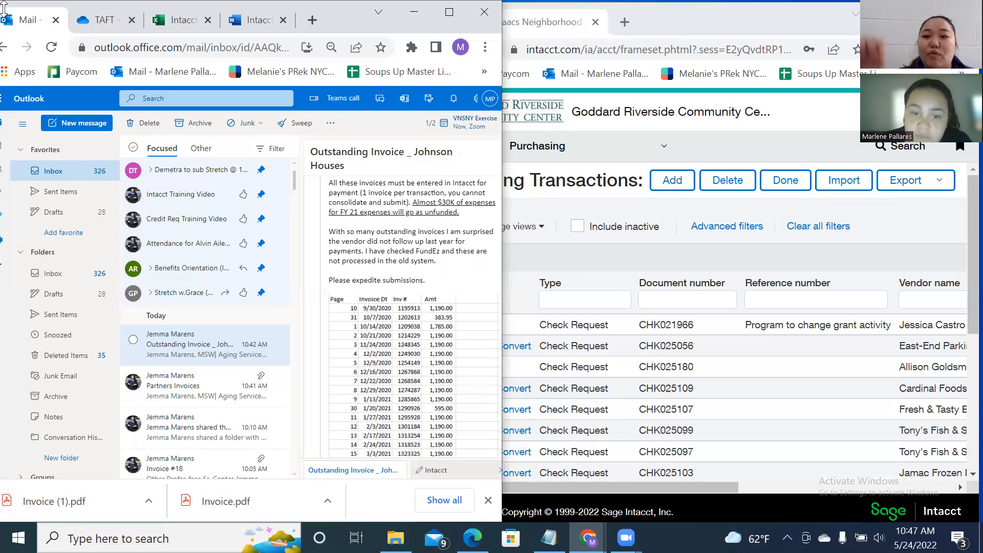
Select the Partners Invoices message in the Outlook inbox list.
click(203, 386)
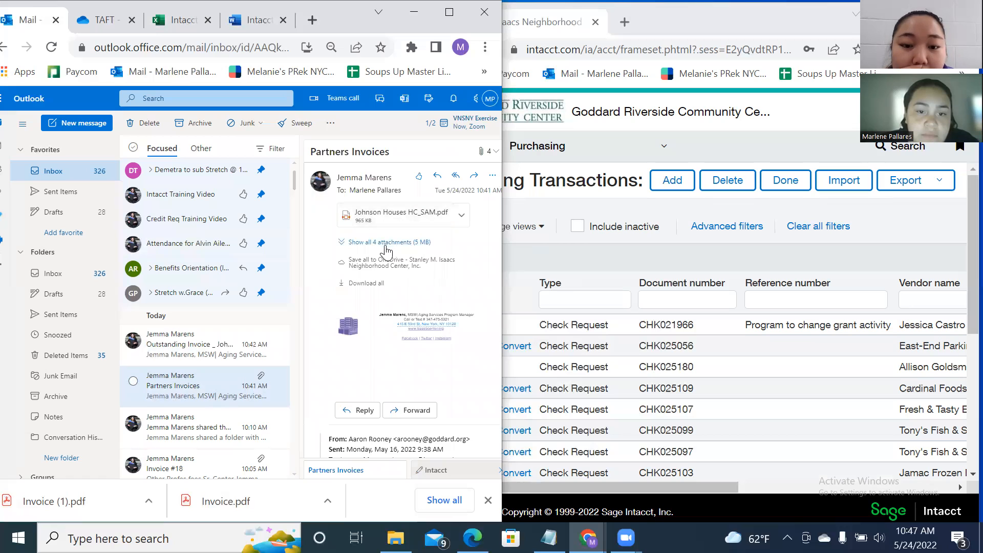
Preview the $422.10 Johnson Houses HC_SAM.pdf, then reopen Partners Invoices and show all 4 attachments.
click(425, 215)
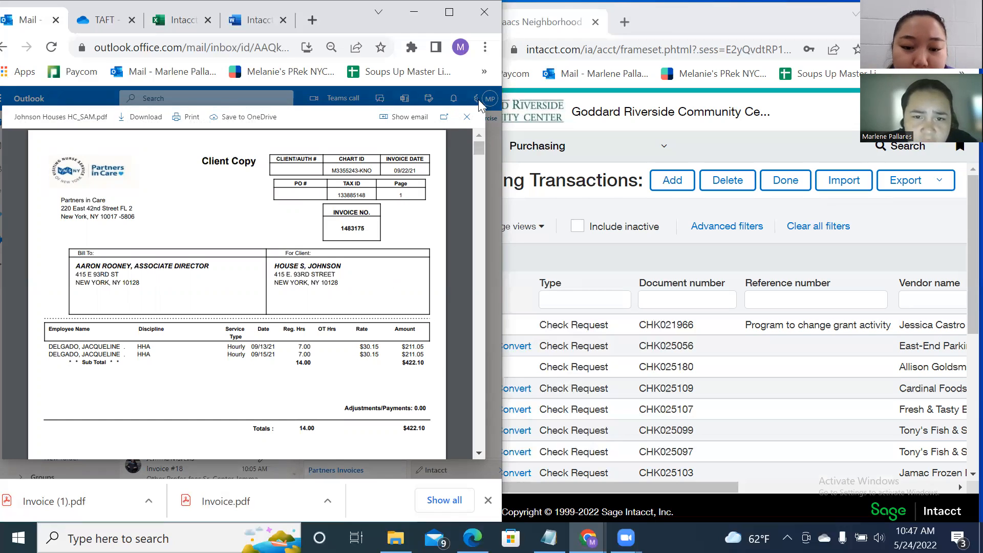
click(467, 116)
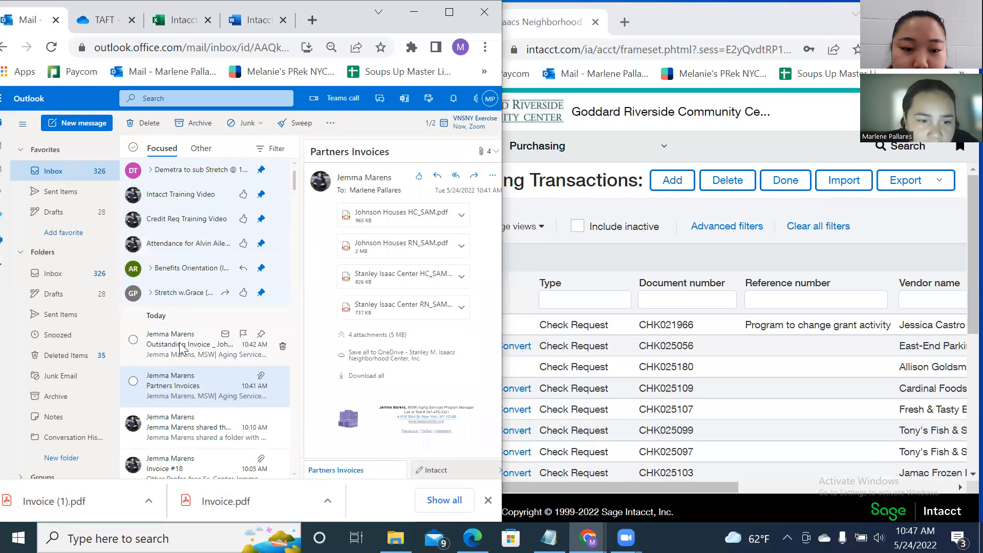
click(169, 339)
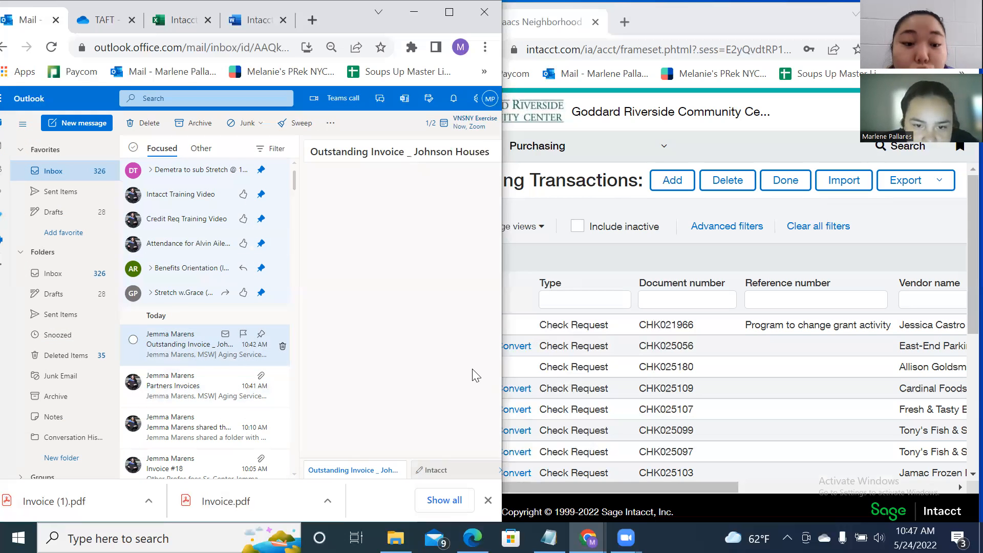
scroll(458, 333, down, 2)
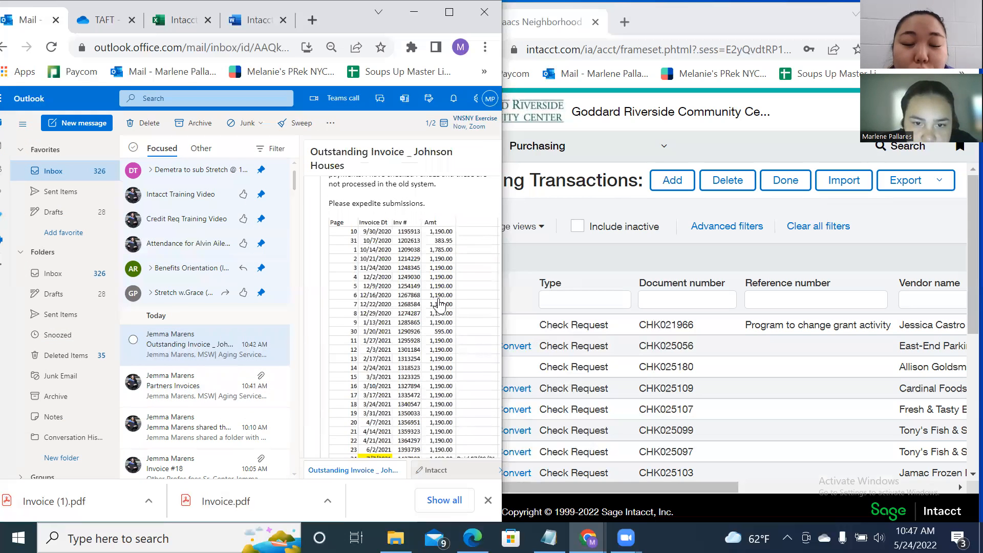
click(196, 385)
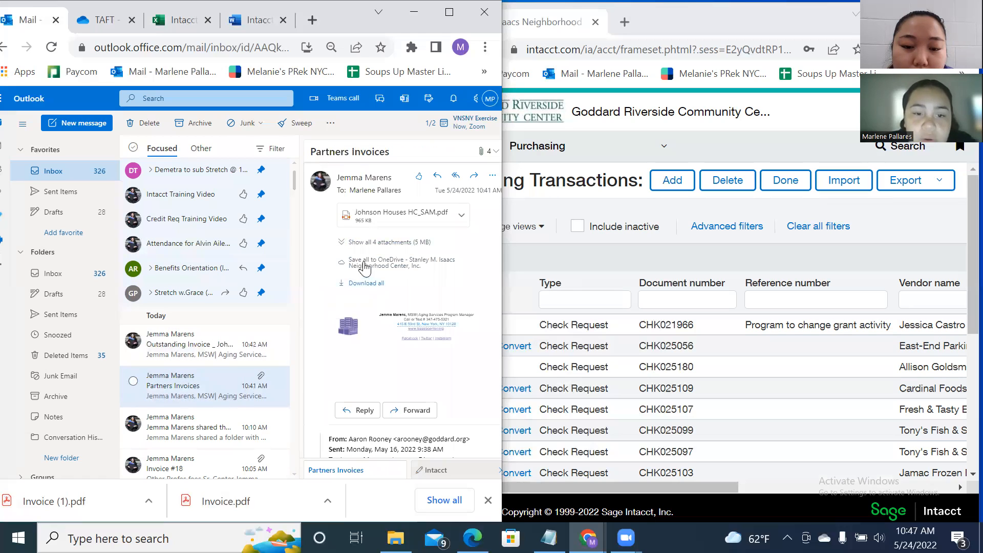
click(369, 242)
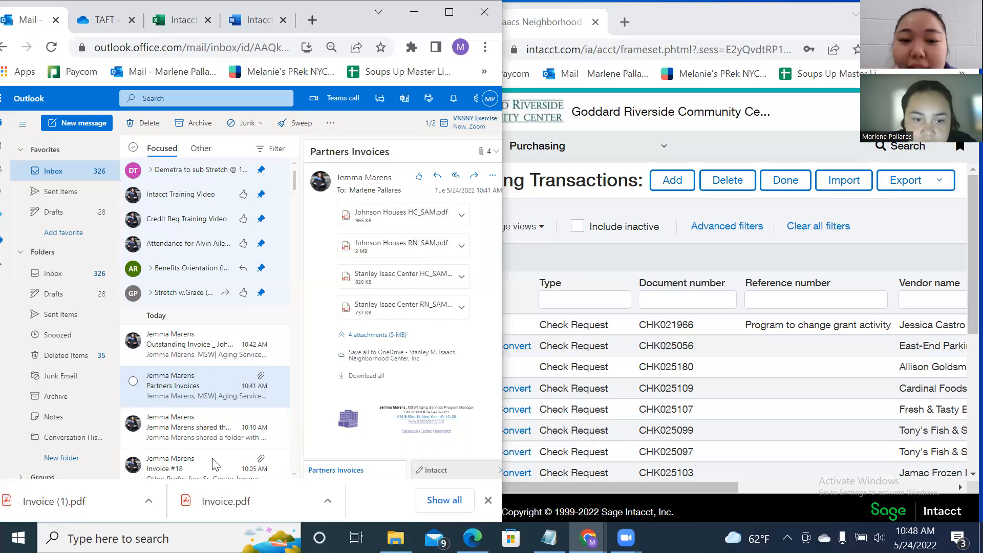
Page through the Johnson Houses HC_SAM.pdf invoices, each $422.10 for 14.00 hours.
click(416, 224)
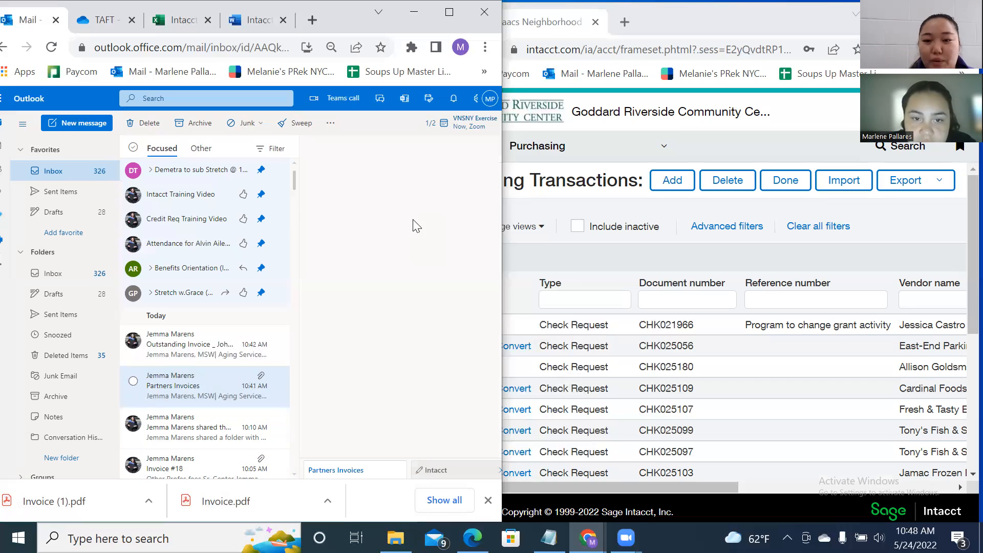
scroll(301, 326, down, 5)
scroll(301, 326, down, 15)
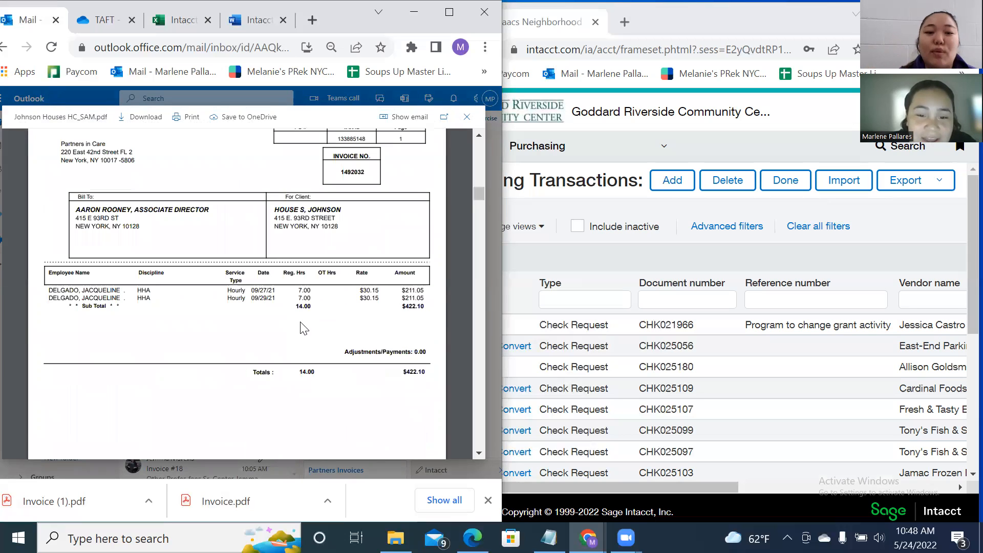
scroll(304, 328, down, 15)
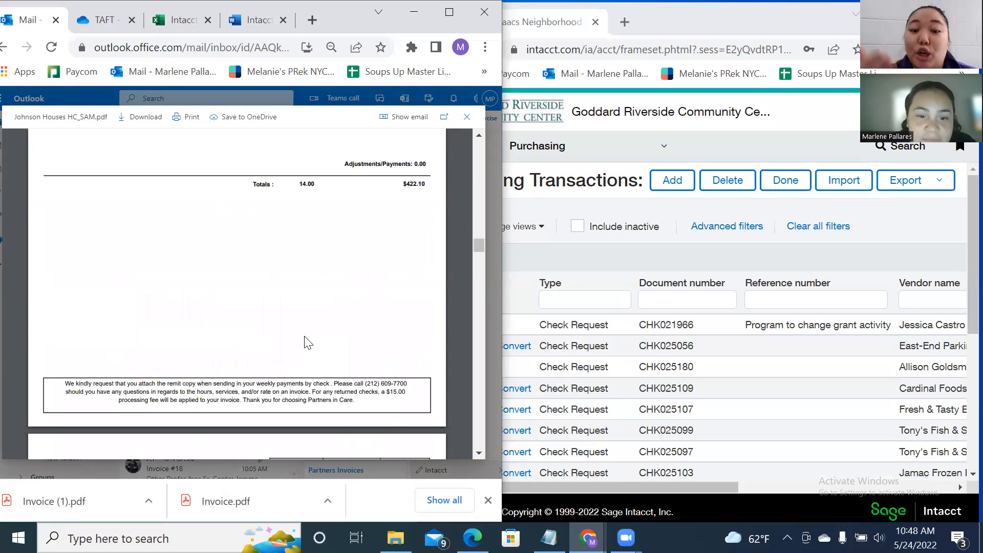
scroll(303, 343, down, 15)
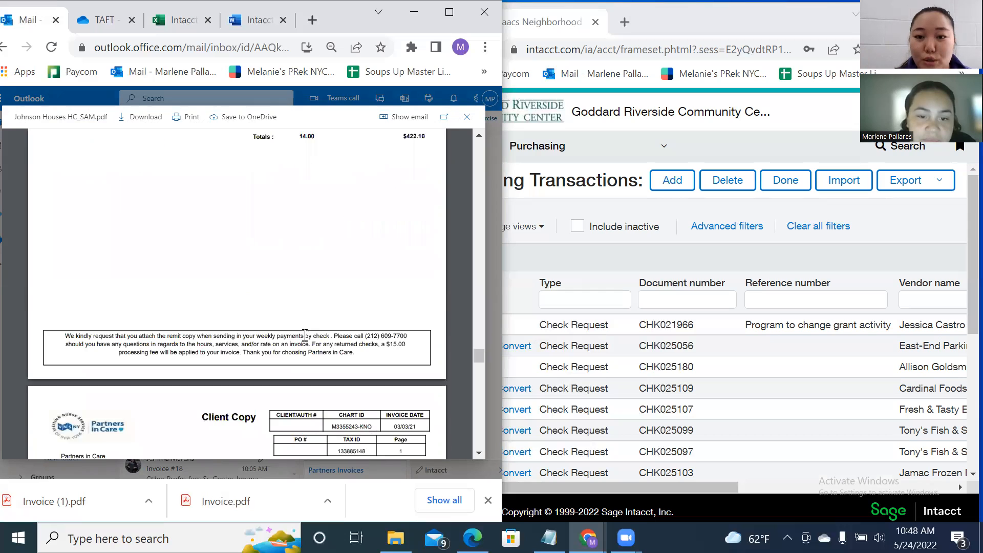
scroll(316, 342, down, 10)
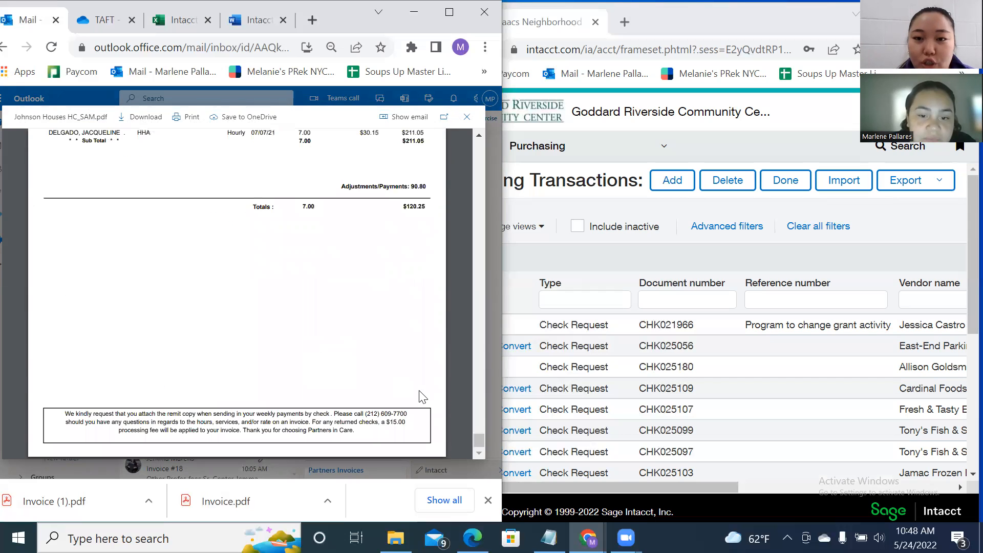
scroll(464, 408, down, 10)
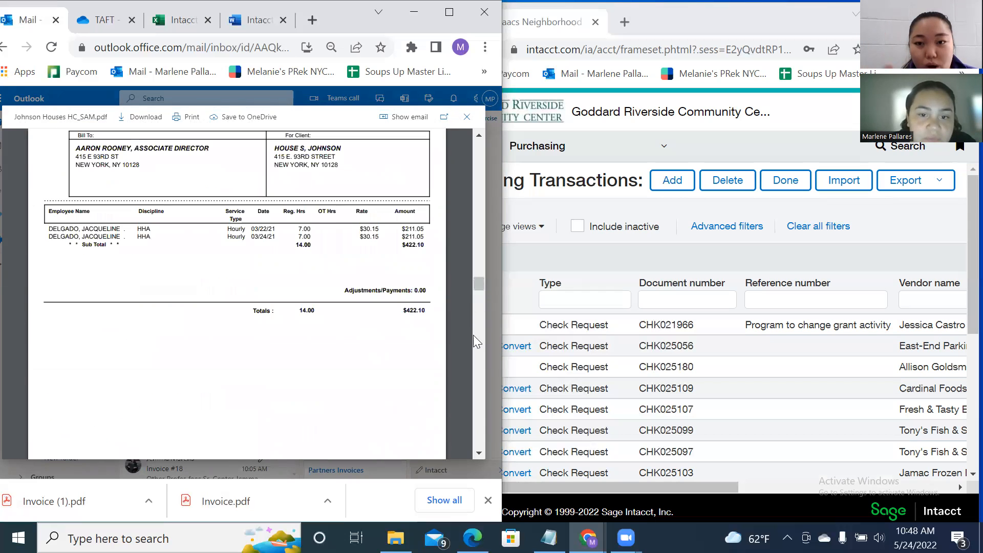
scroll(475, 294, down, 9)
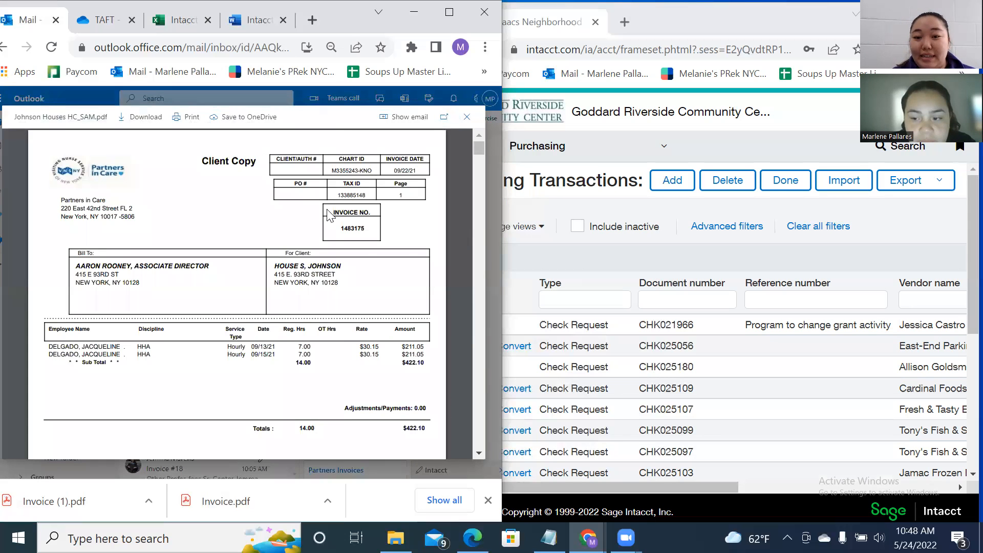
scroll(330, 225, down, 15)
scroll(330, 229, down, 8)
scroll(332, 230, down, 4)
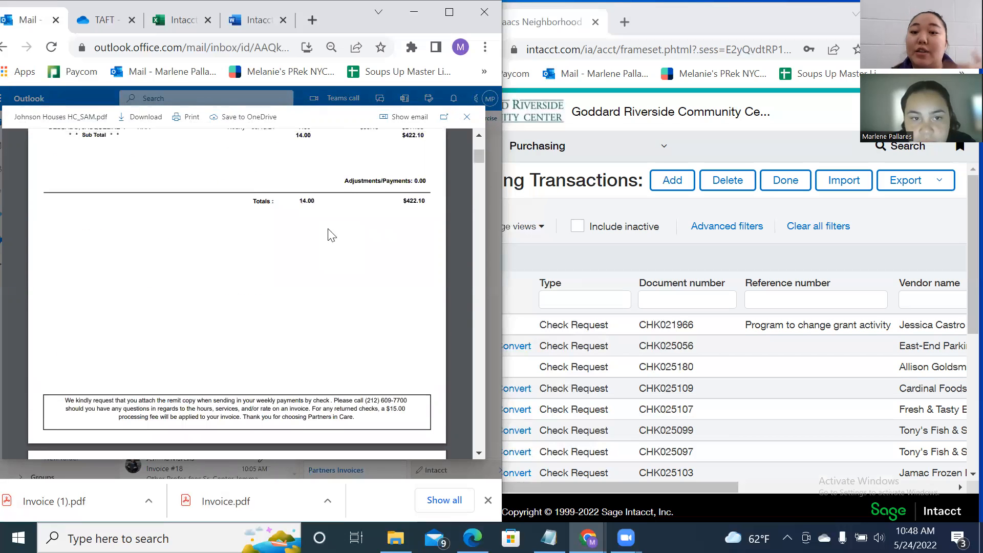
scroll(332, 235, up, 4)
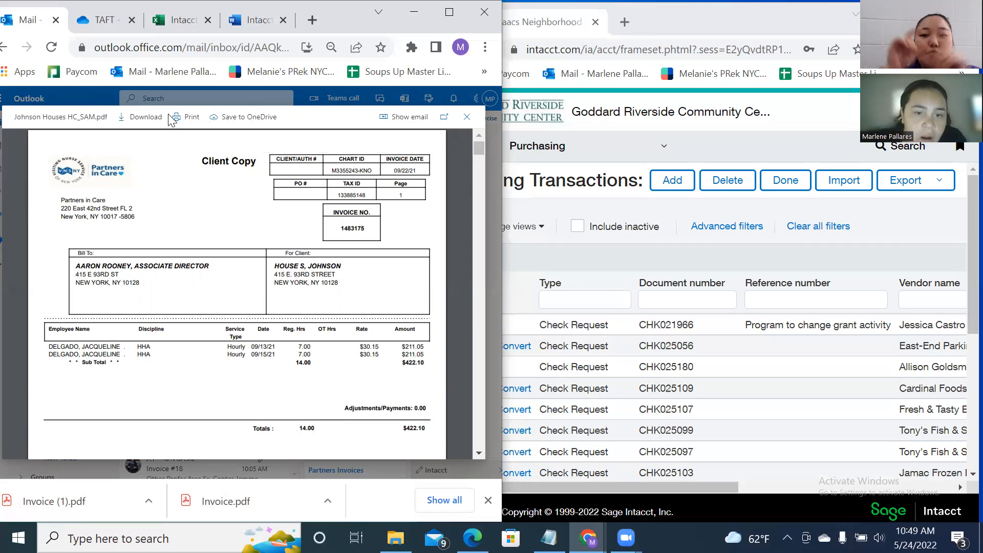
scroll(249, 255, down, 1)
scroll(249, 255, down, 5)
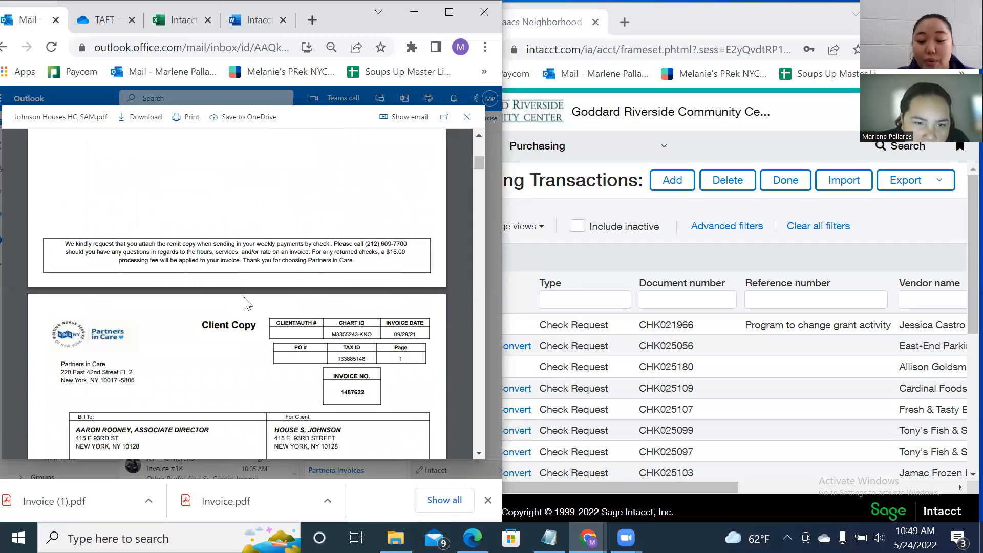
scroll(324, 338, down, 10)
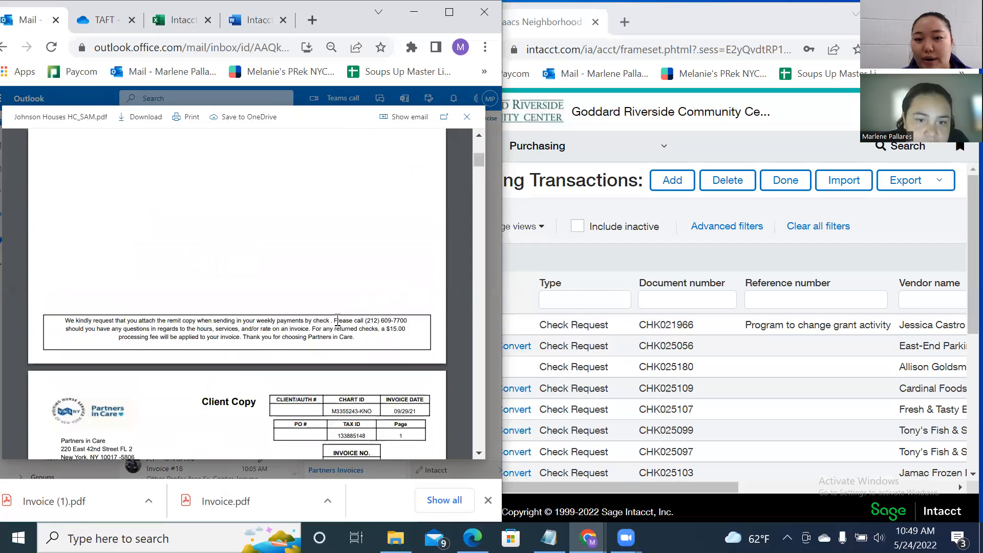
scroll(329, 374, down, 10)
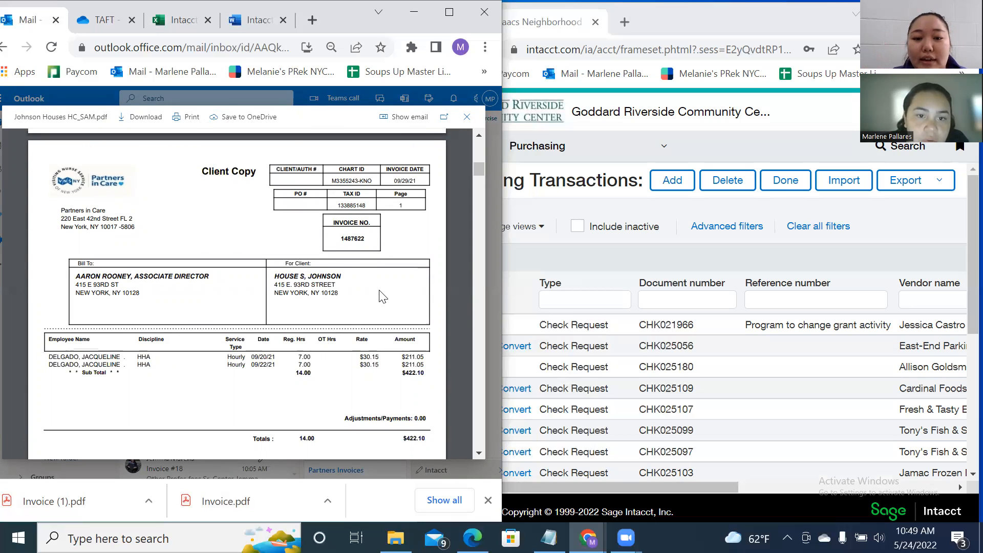
scroll(383, 297, down, 10)
scroll(342, 353, down, 7)
scroll(287, 382, up, 3)
scroll(287, 384, down, 9)
scroll(305, 401, down, 8)
scroll(307, 381, up, 6)
scroll(323, 399, up, 2)
scroll(322, 399, down, 2)
scroll(319, 399, up, 3)
scroll(318, 398, down, 10)
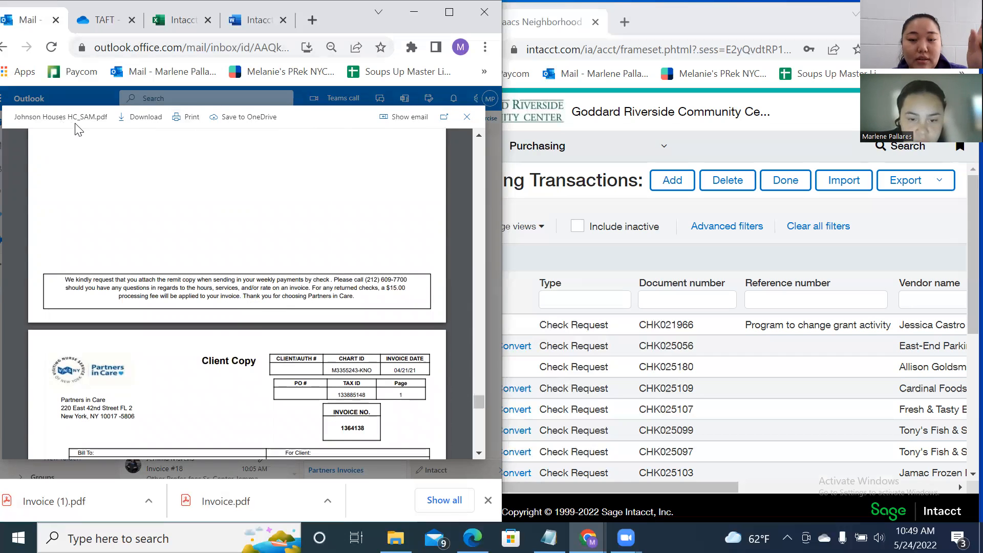
scroll(210, 395, down, 10)
scroll(221, 394, up, 4)
scroll(221, 393, down, 6)
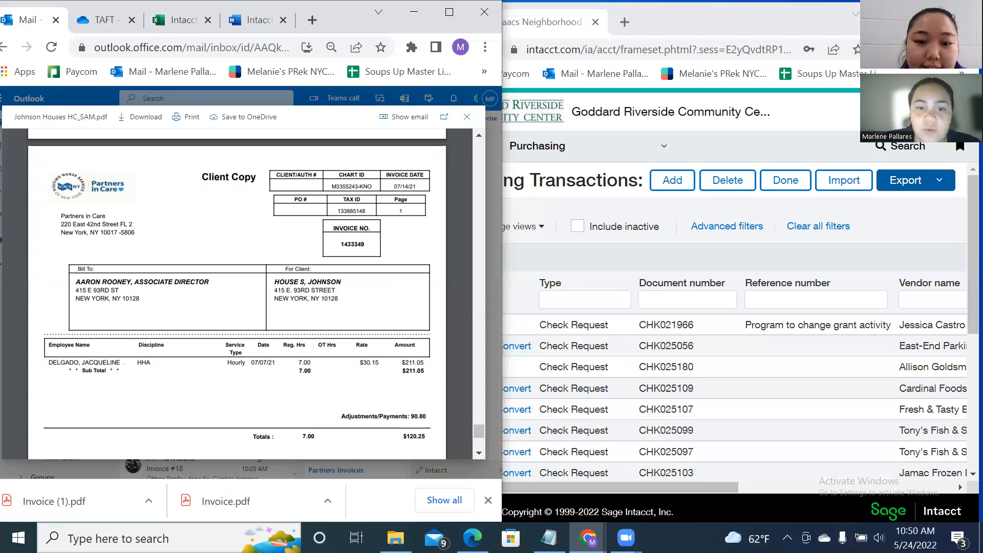
drag(478, 428, 477, 142)
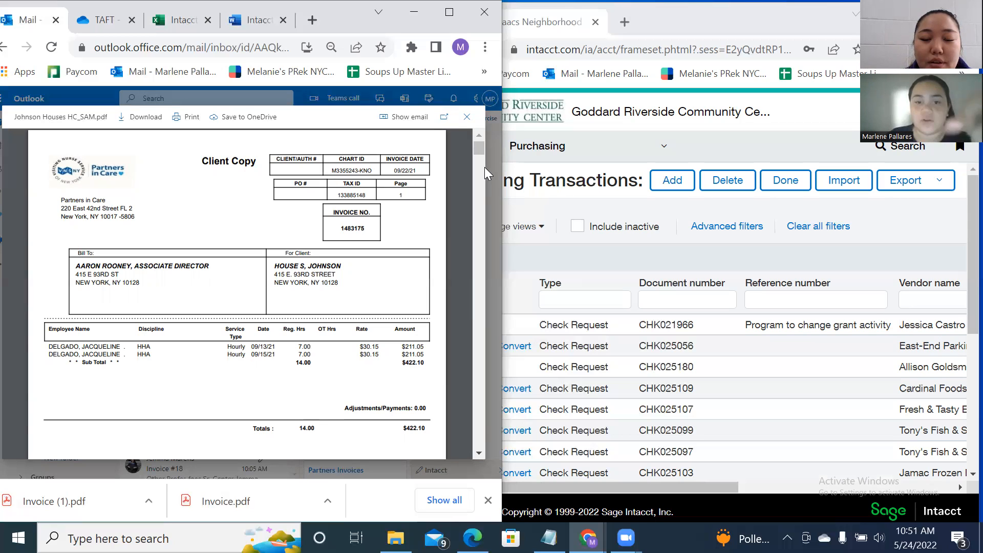
click(466, 119)
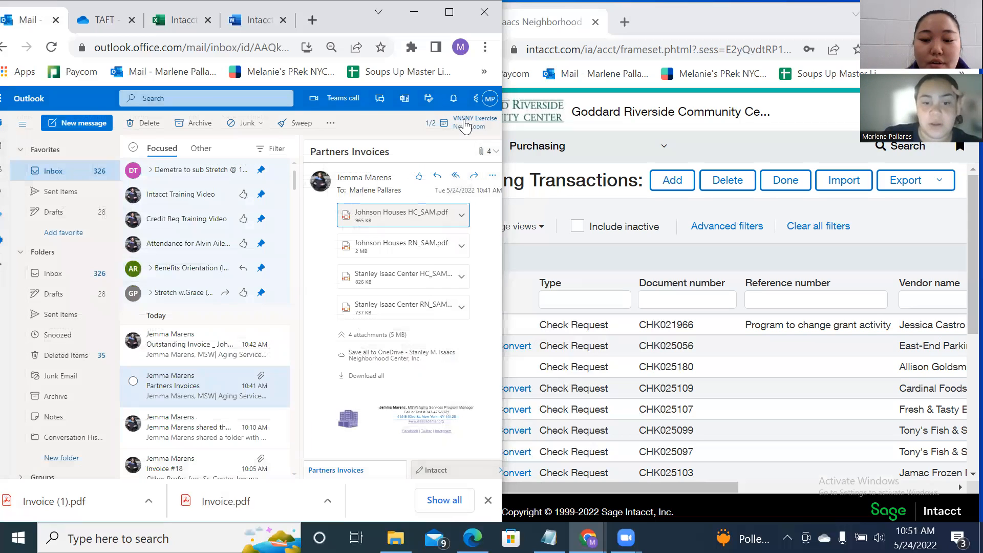
click(220, 354)
scroll(410, 187, down, 10)
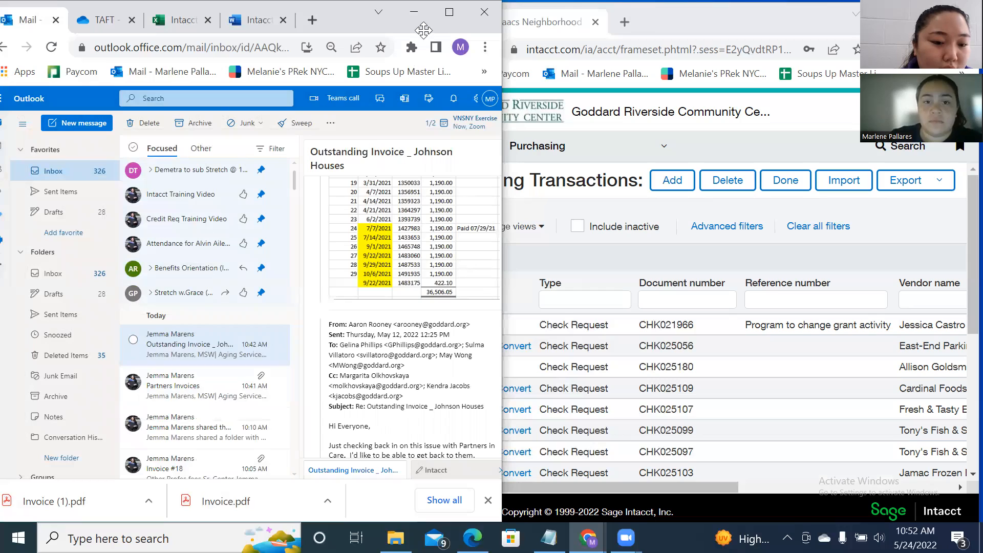
Drag near the top of the screen, then raise the sound volume two notches.
drag(423, 30, 474, 42)
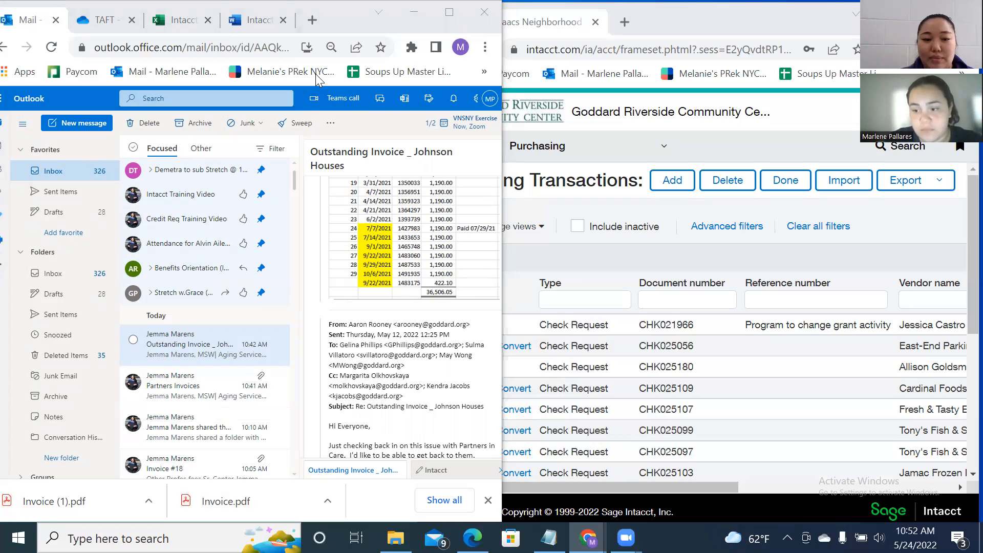
key(XF86AudioRaiseVolume)
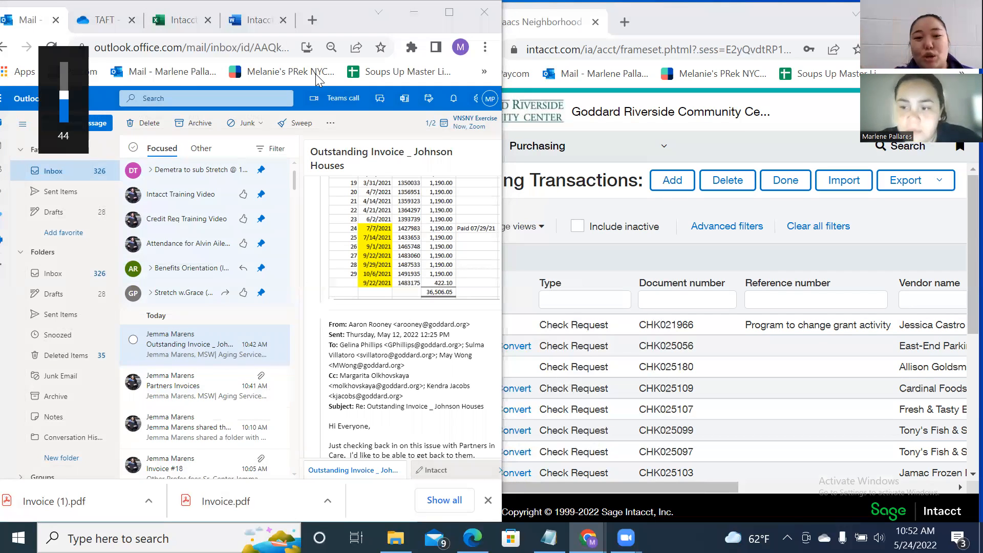
key(XF86AudioRaiseVolume)
key(XF86AudioRaiseVolume)
key(XF86AudioRaiseVolume)
key(XF86AudioRaiseVolume)
key(XF86AudioRaiseVolume)
key(XF86AudioRaiseVolume)
key(XF86AudioRaiseVolume)
key(XF86AudioRaiseVolume)
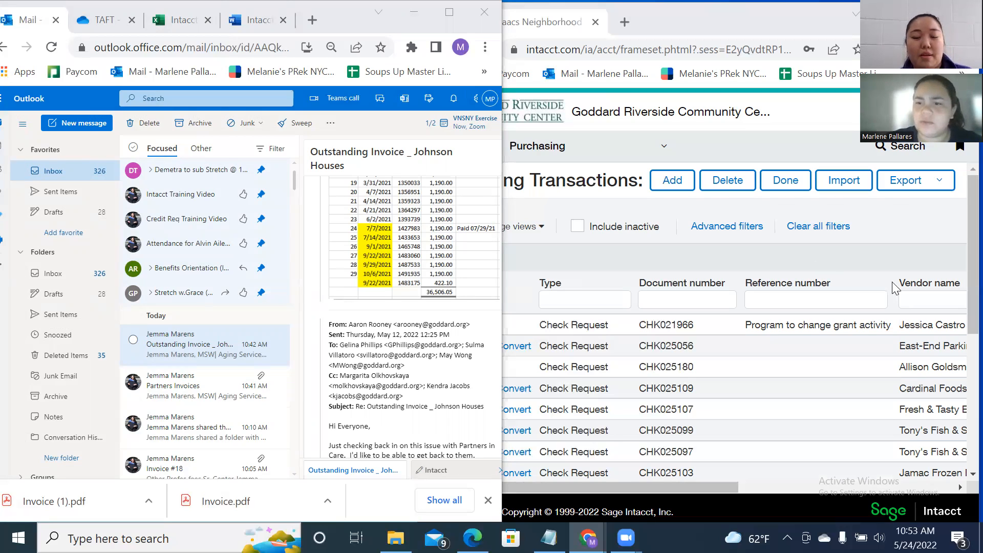
click(964, 220)
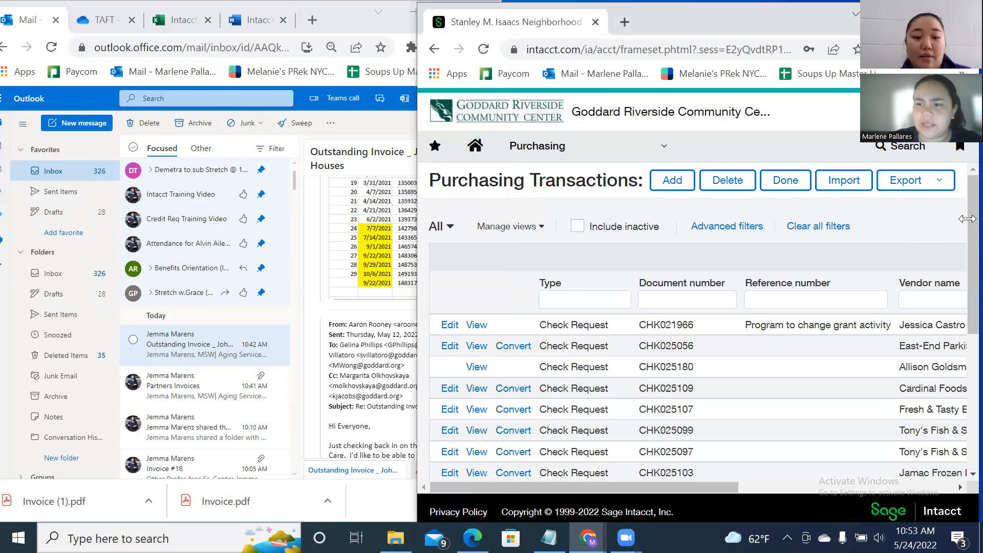
drag(967, 192, 967, 185)
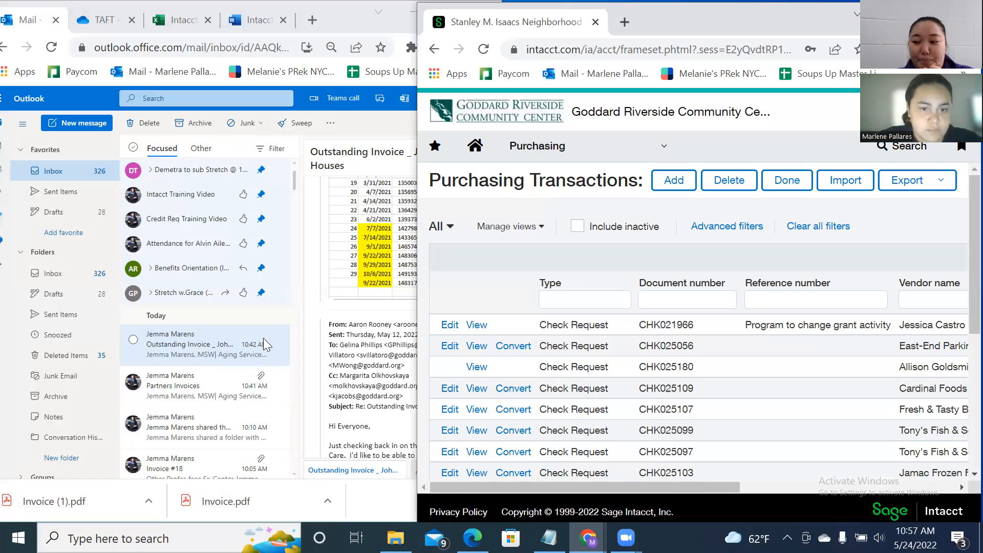
Reply 'Submitted' to the 11k invoice email and send it.
click(295, 185)
scroll(295, 187, down, 3)
scroll(295, 189, down, 2)
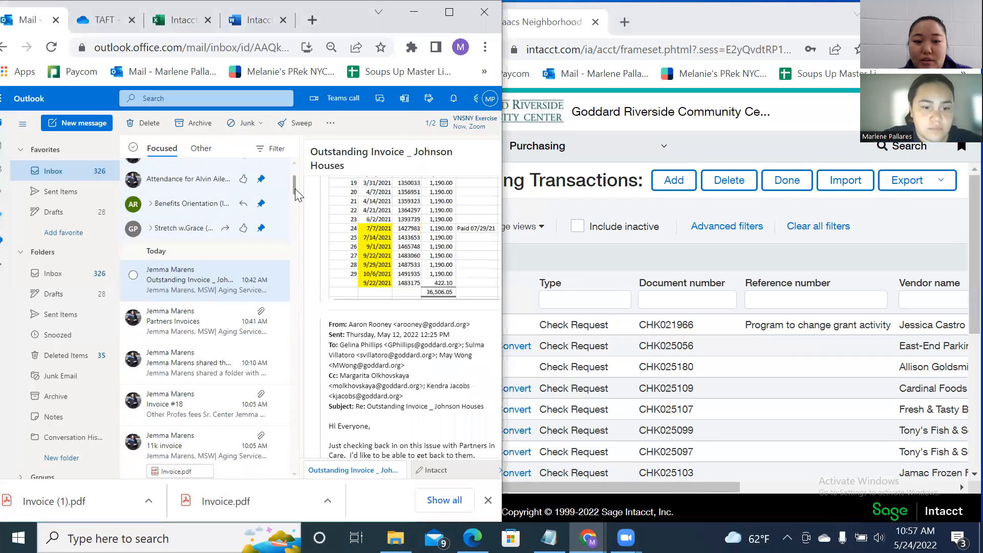
click(211, 394)
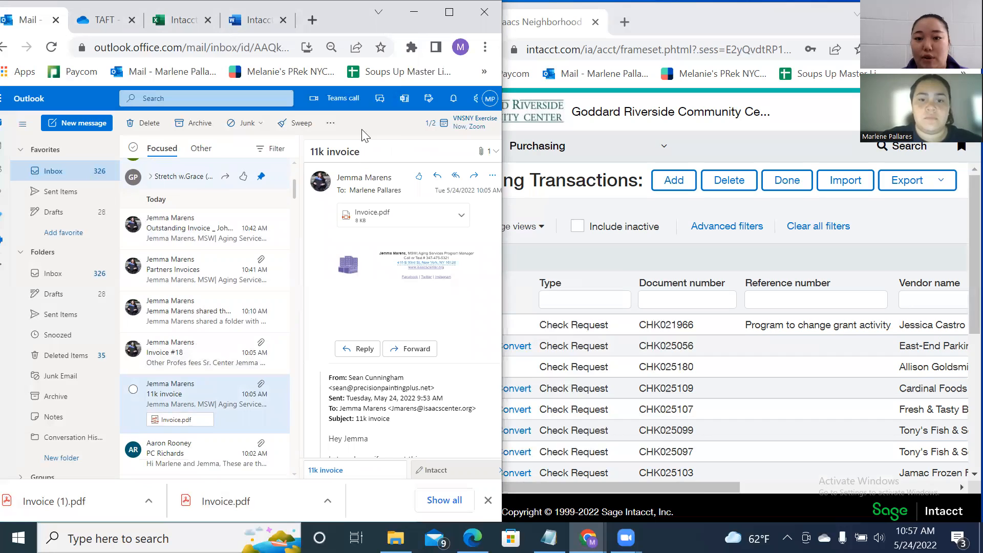
click(437, 175)
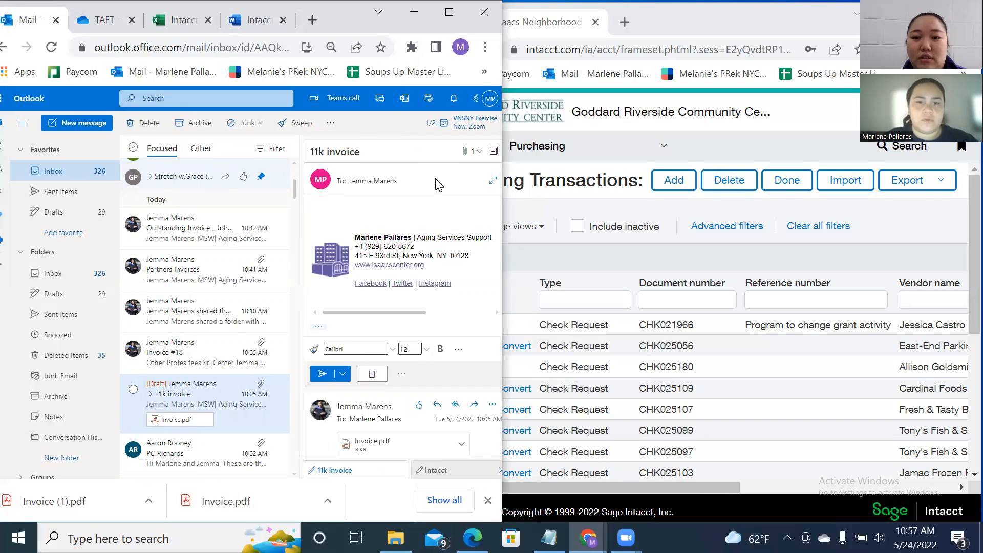
text(Invoic)
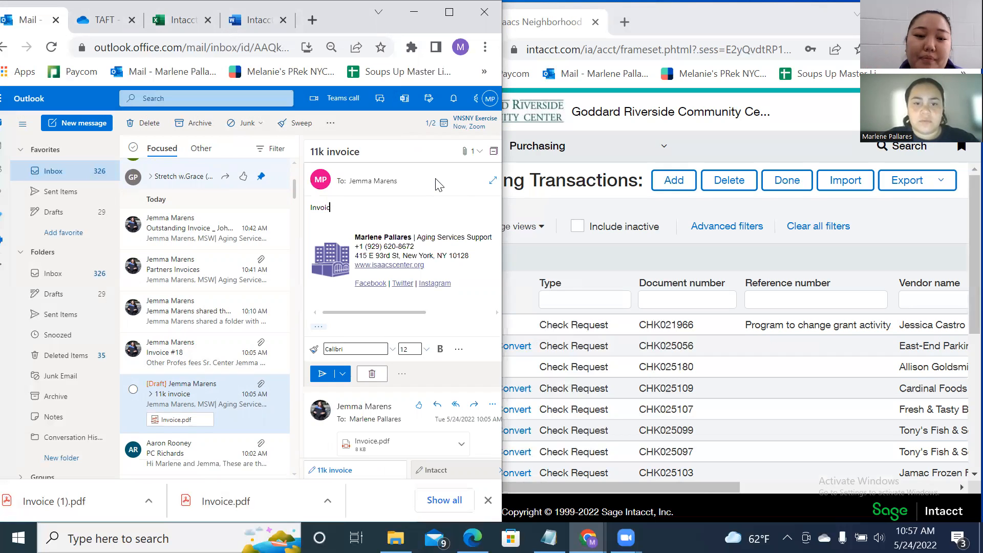
text(e)
click(395, 538)
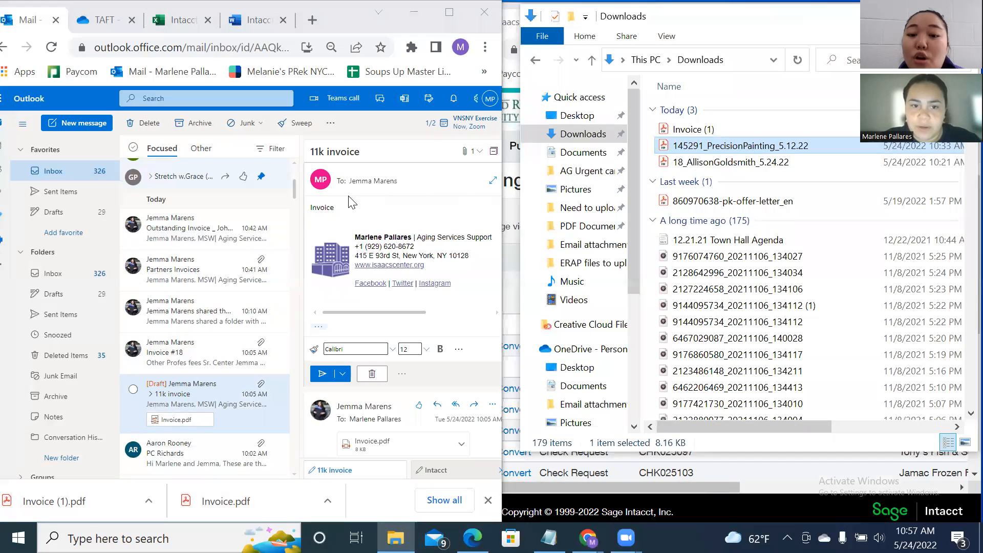
click(350, 200)
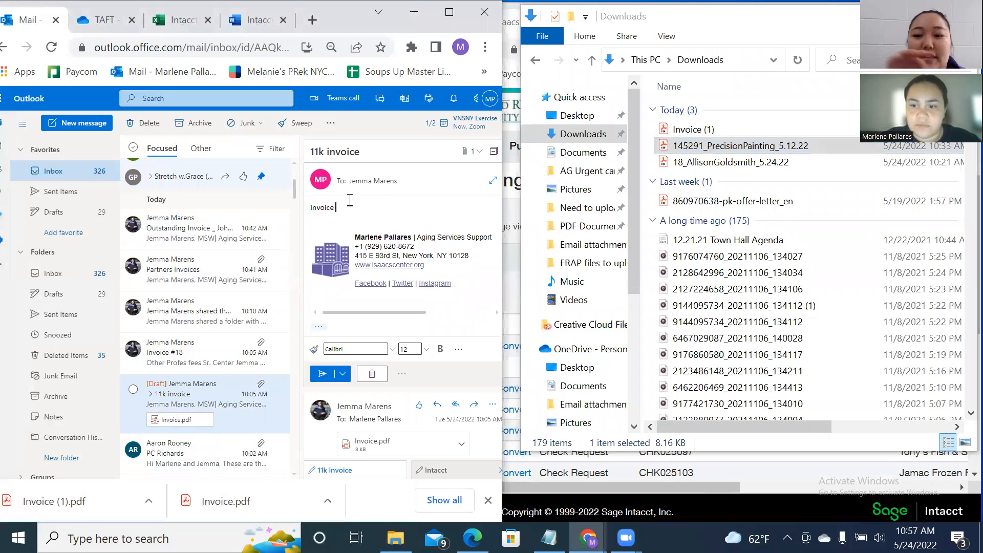
key(BackSpace)
key(BackSpace)
key(BackSpace)
key(BackSpace)
key(BackSpace)
key(BackSpace)
key(BackSpace)
text(Submitted)
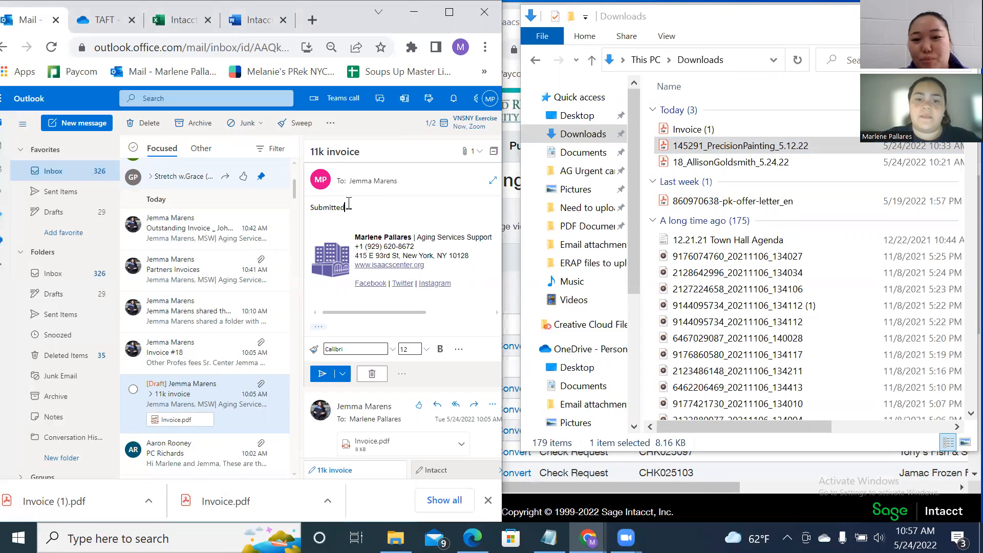
click(321, 374)
Reply 'Submitted' to the Invoice #18 email and send it.
click(182, 362)
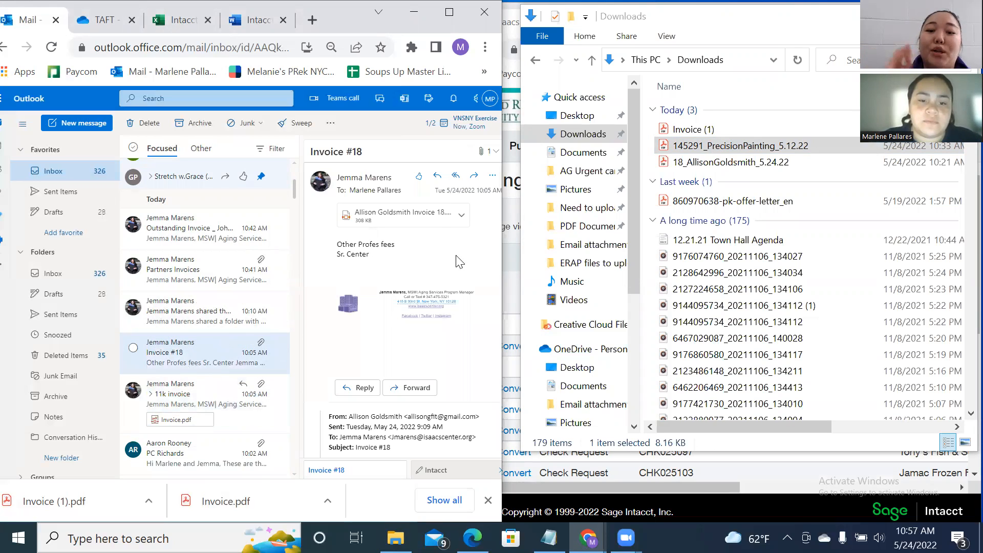
click(436, 177)
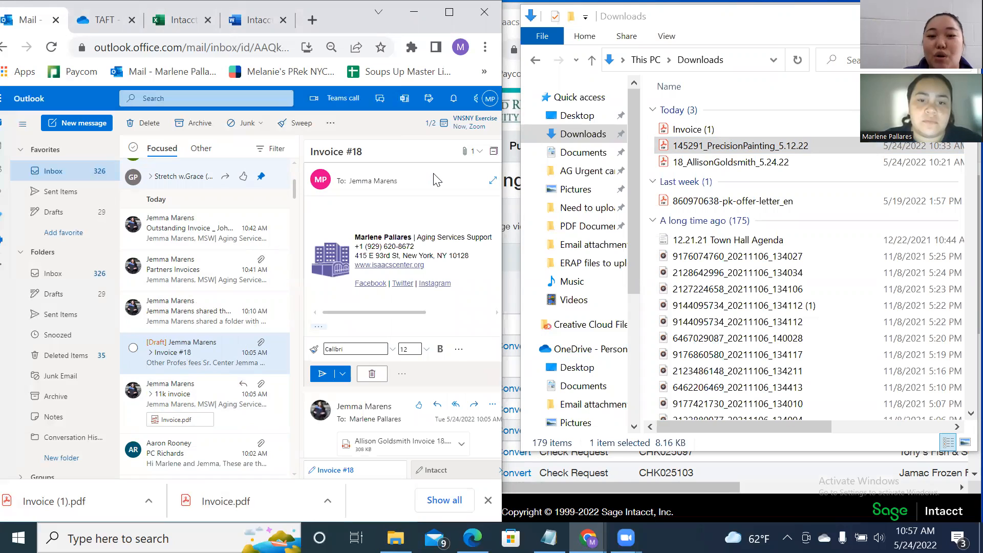
text(Submitted)
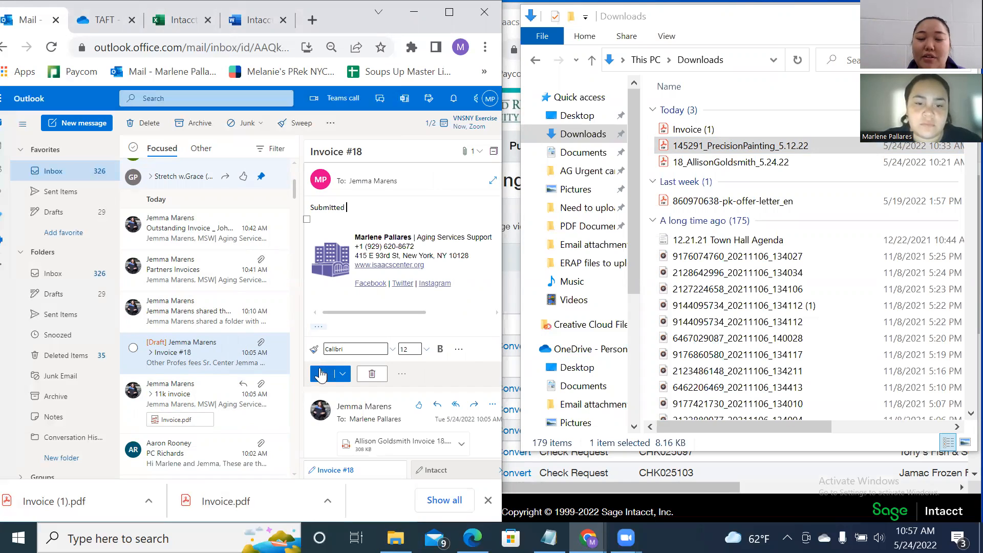
click(322, 375)
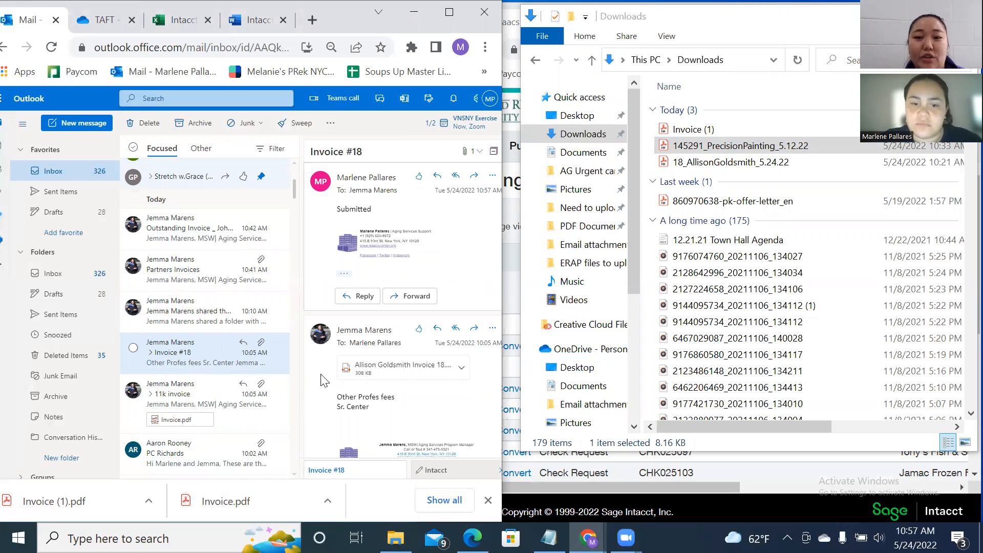
Recheck the 11k invoice and Invoice #18 threads, then view the Partners Invoices and shared-folder messages.
click(169, 396)
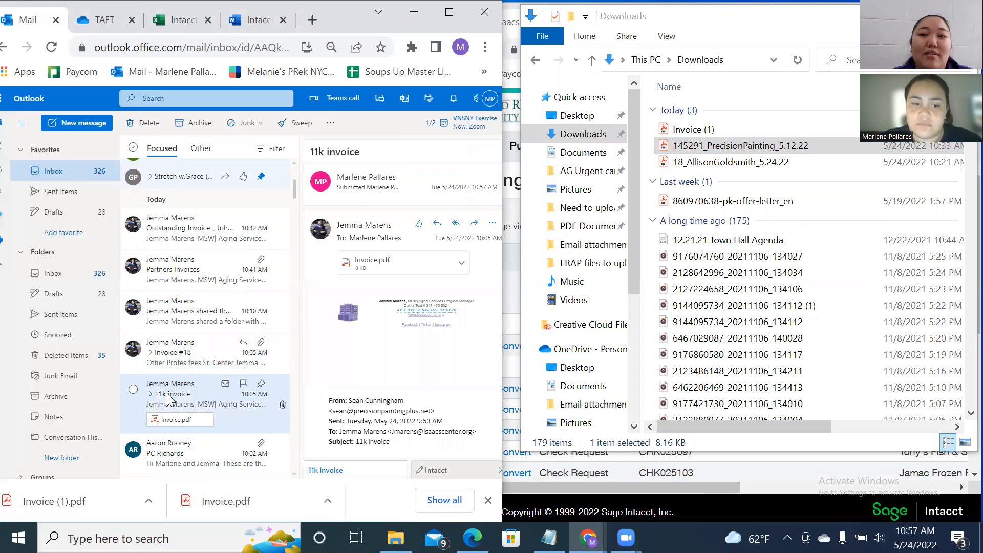
click(183, 360)
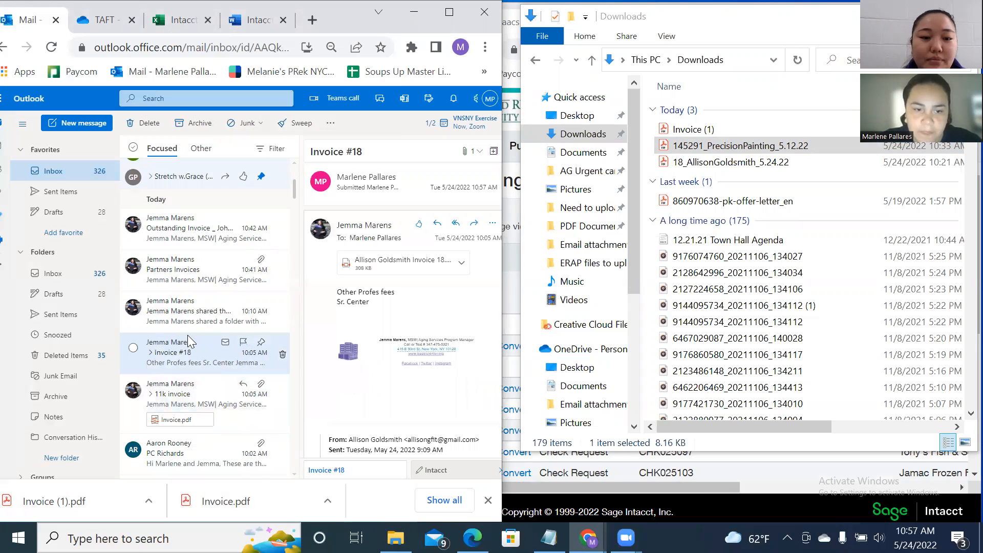
click(197, 271)
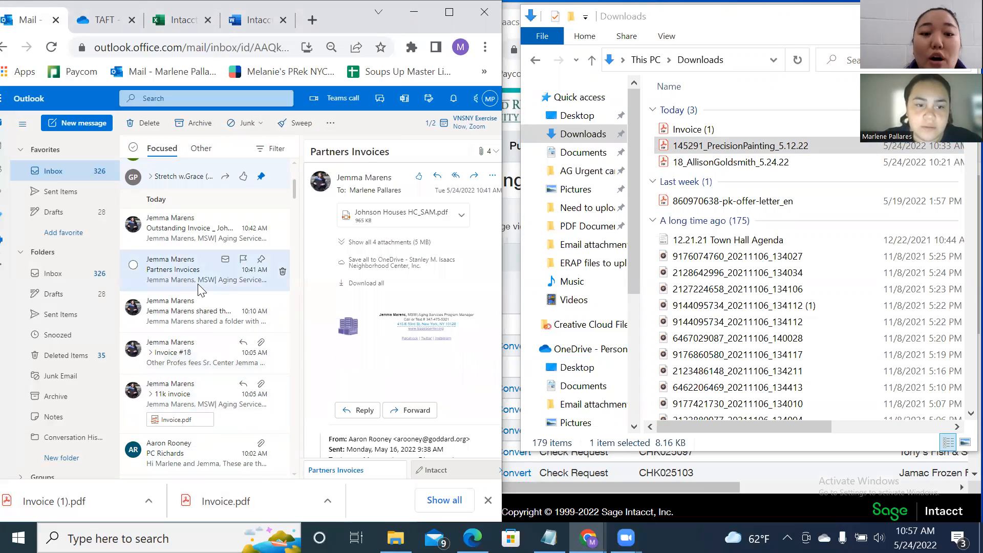
click(200, 327)
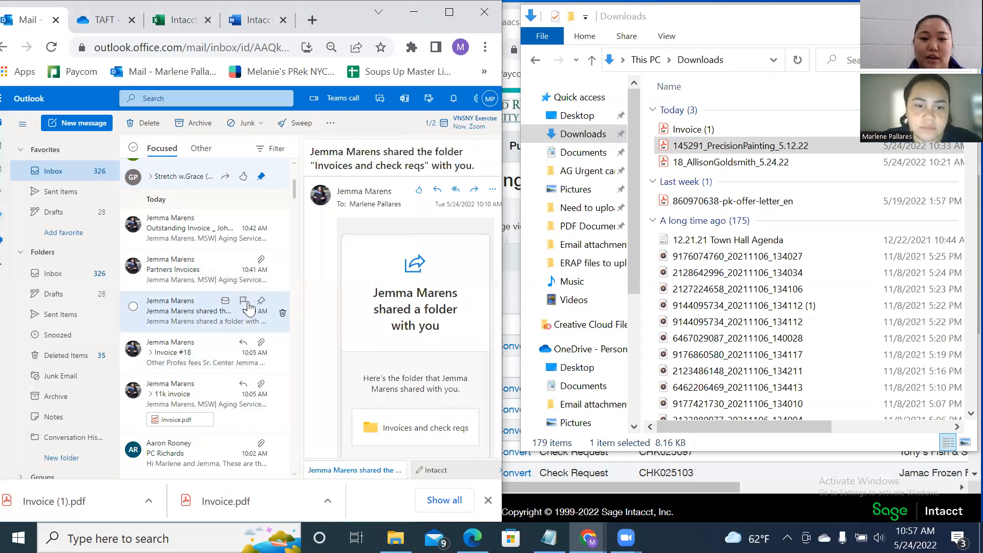
Pin the shared invoices folder message, then open the Partners Invoices email with its four attachments.
click(261, 304)
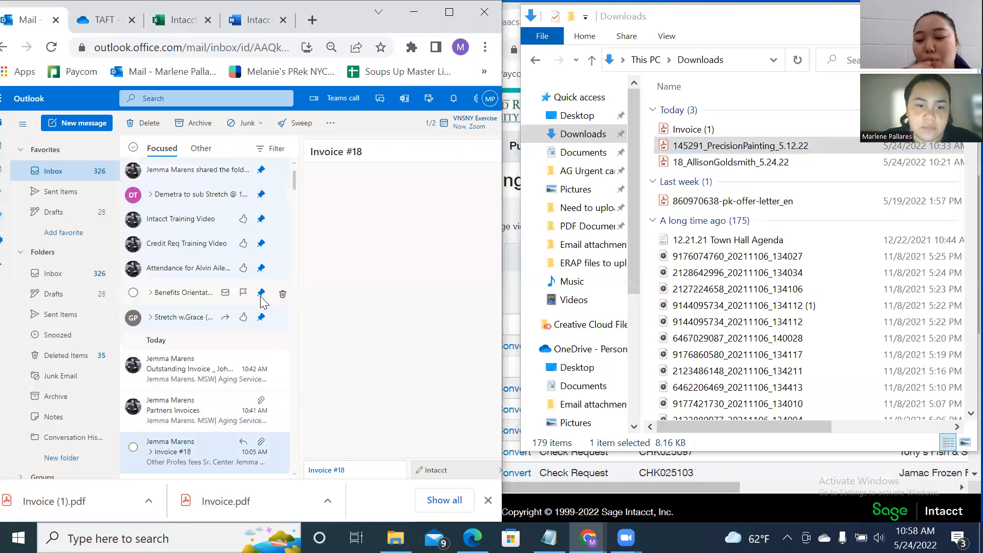
scroll(295, 182, down, 3)
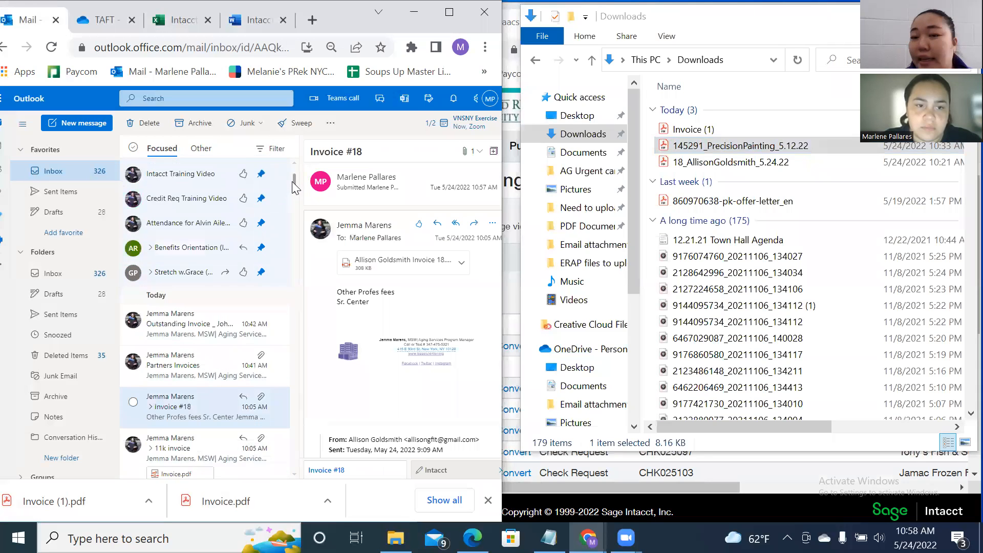
click(207, 266)
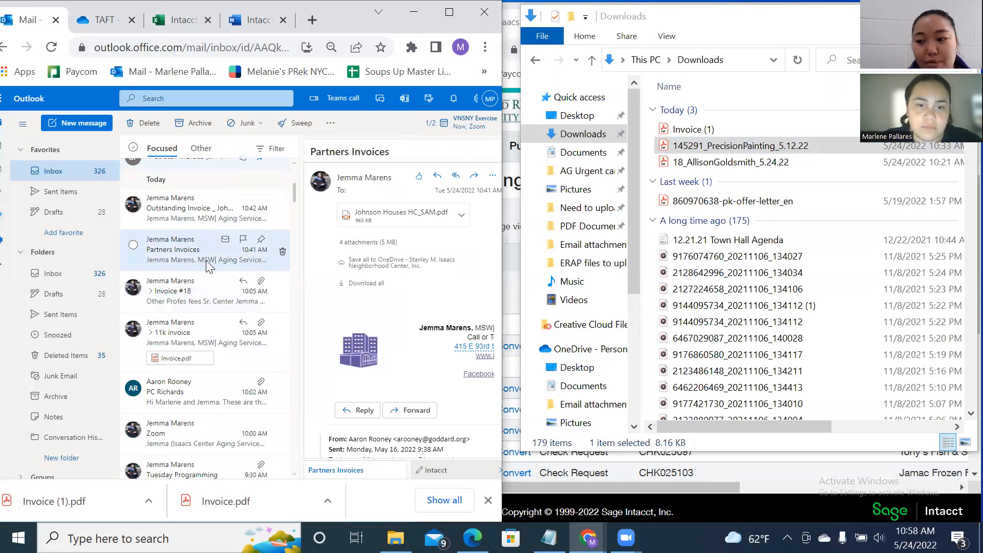